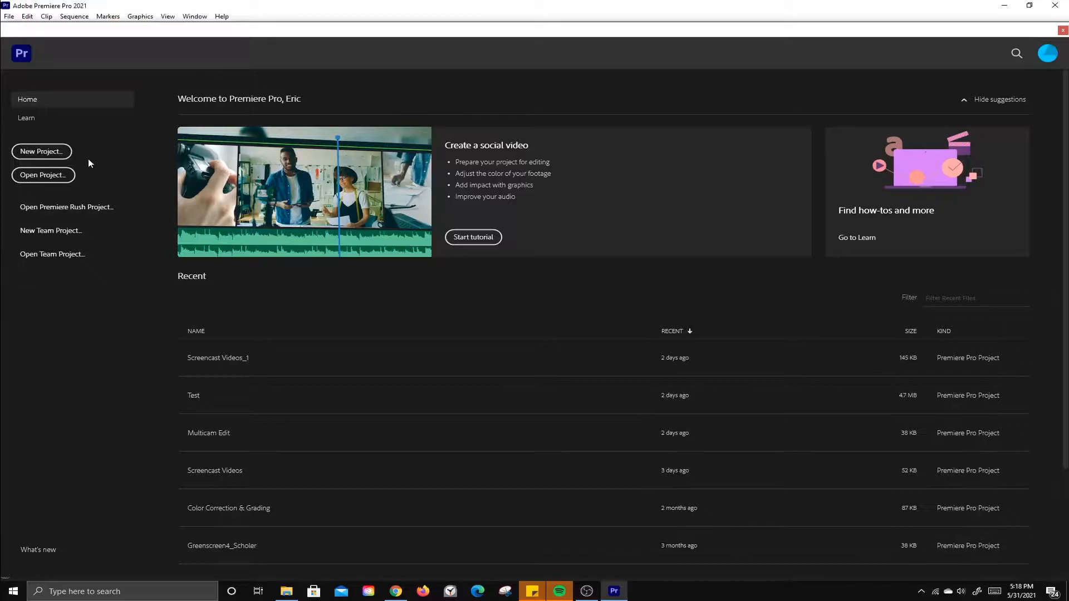
# - Browse the tutorials offered on the Learn page and return to the Home page
pyautogui.click(32, 122)
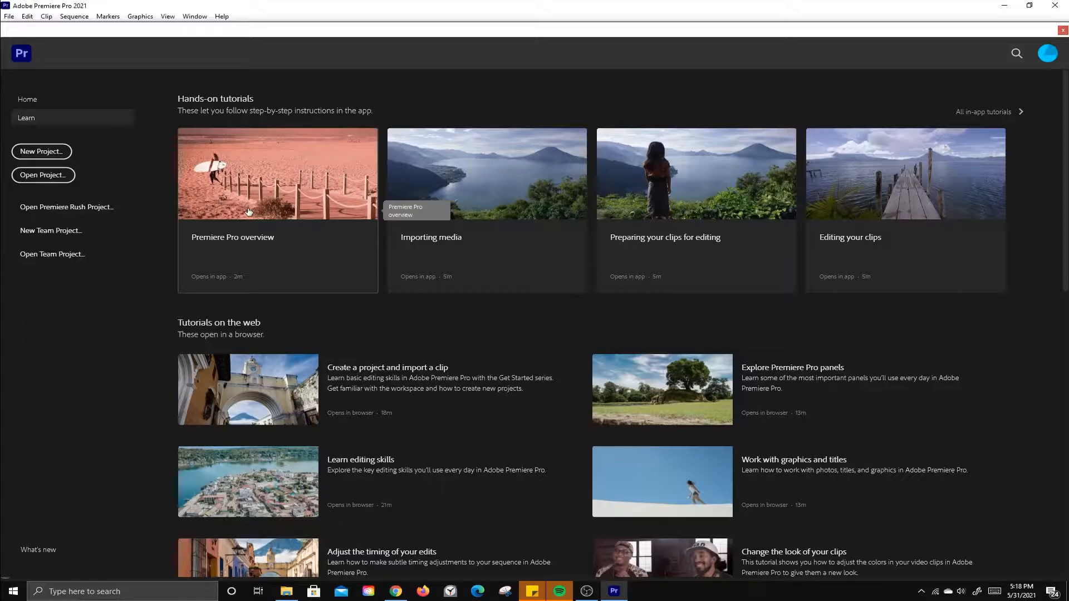
pyautogui.scroll(-10, 554, 432)
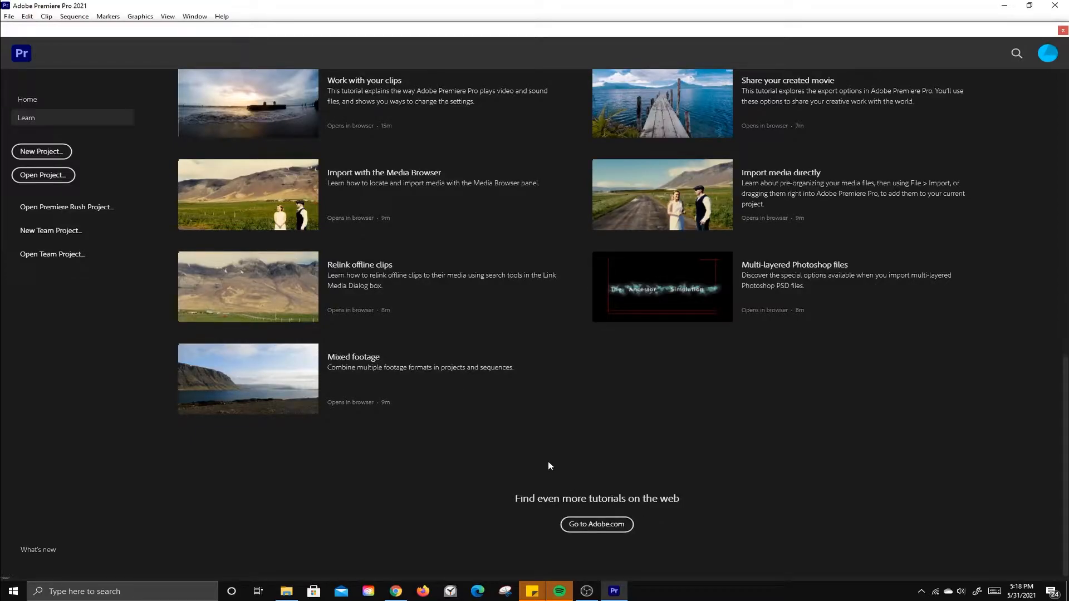
pyautogui.scroll(10, 548, 466)
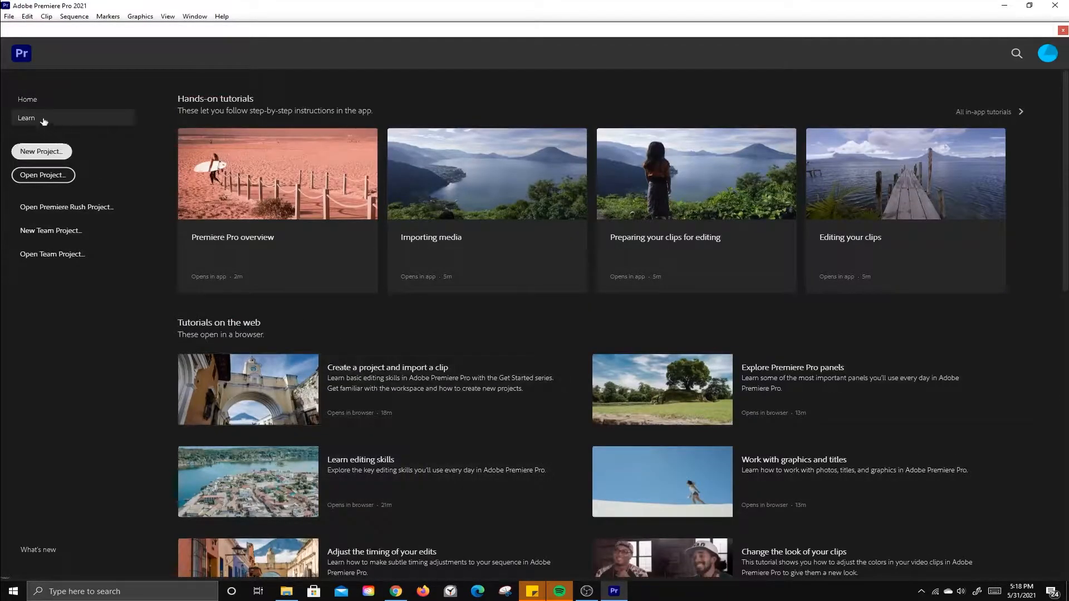
pyautogui.click(28, 100)
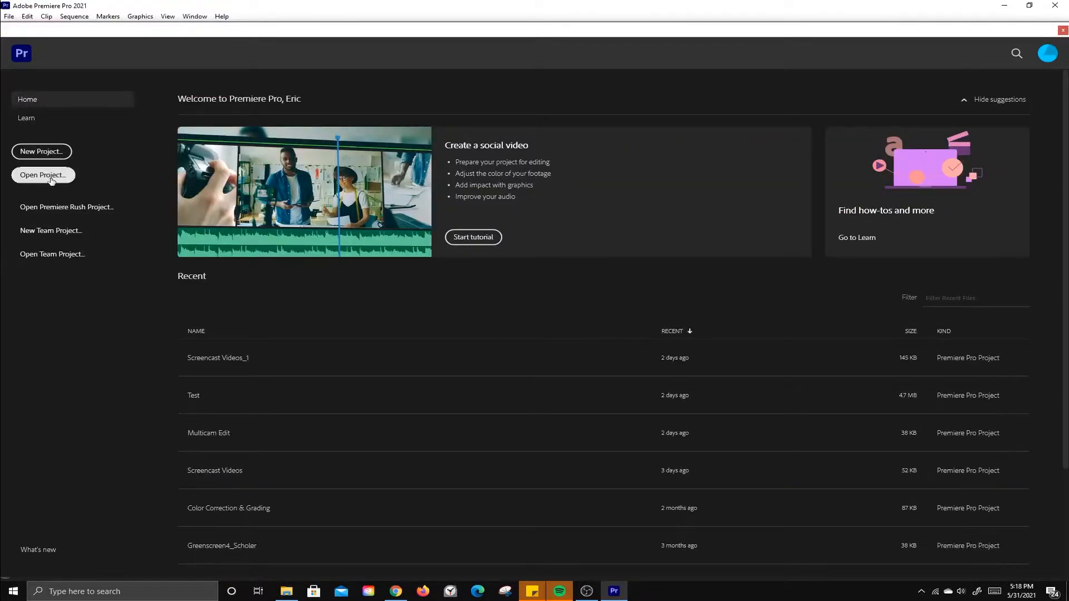
# - Start a new project named Test
pyautogui.click(38, 152)
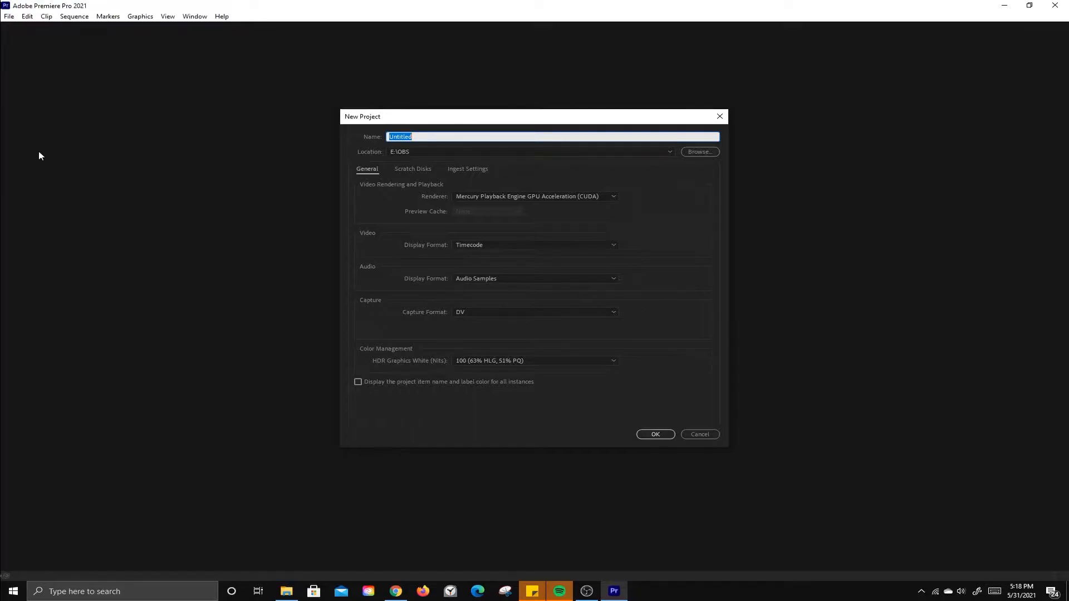
pyautogui.write('Test')
# - Check the media files in the Basic Video Editing - Premiere Pro folder in File Explorer, then return to the New Project dialog
pyautogui.click(284, 593)
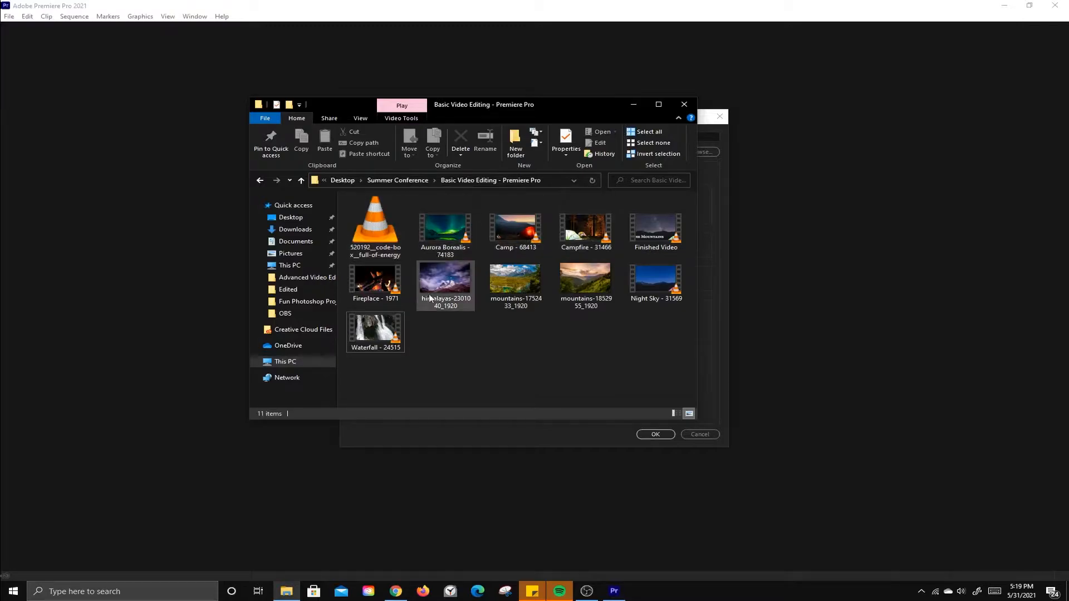
pyautogui.click(455, 284)
pyautogui.click(586, 284)
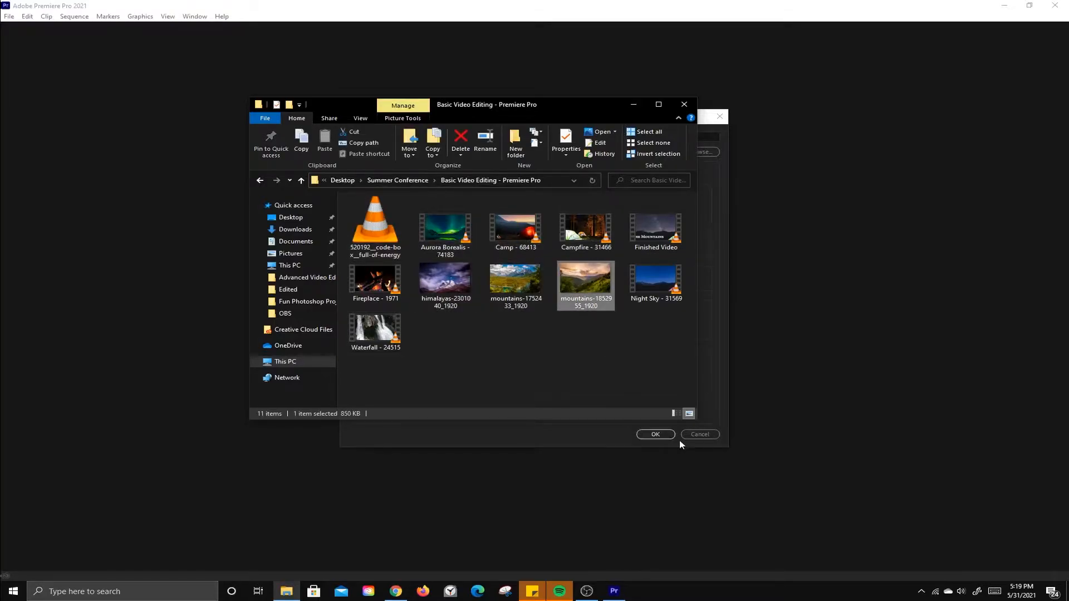
pyautogui.click(634, 104)
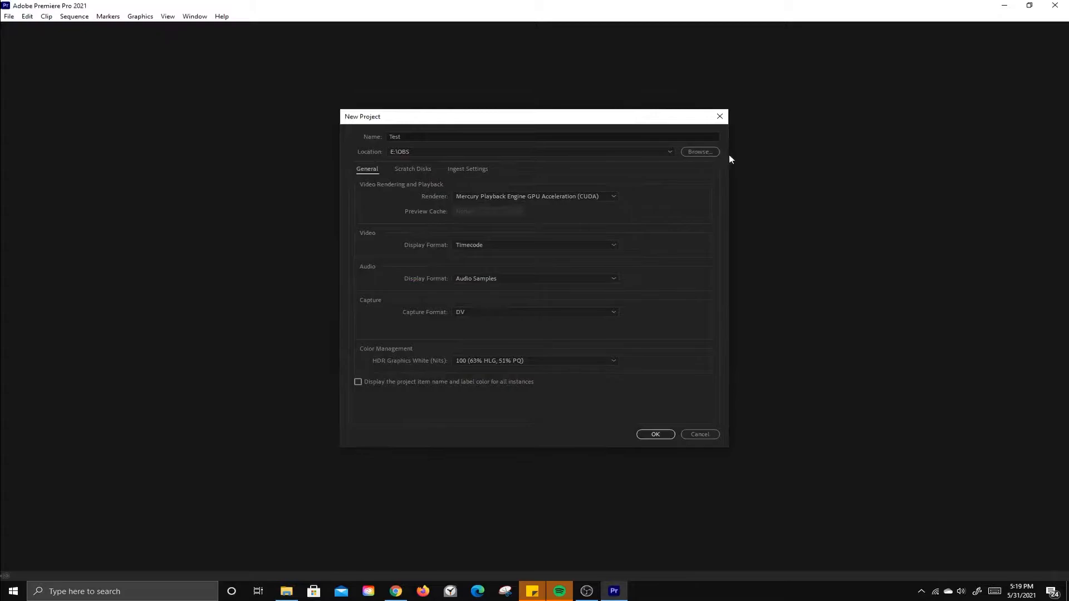
# - Set the project location to Desktop > Summer Conference > Basic Video Editing - Premiere Pro and create the project, declining the audio hardware preferences
pyautogui.click(696, 153)
pyautogui.doubleClick(469, 209)
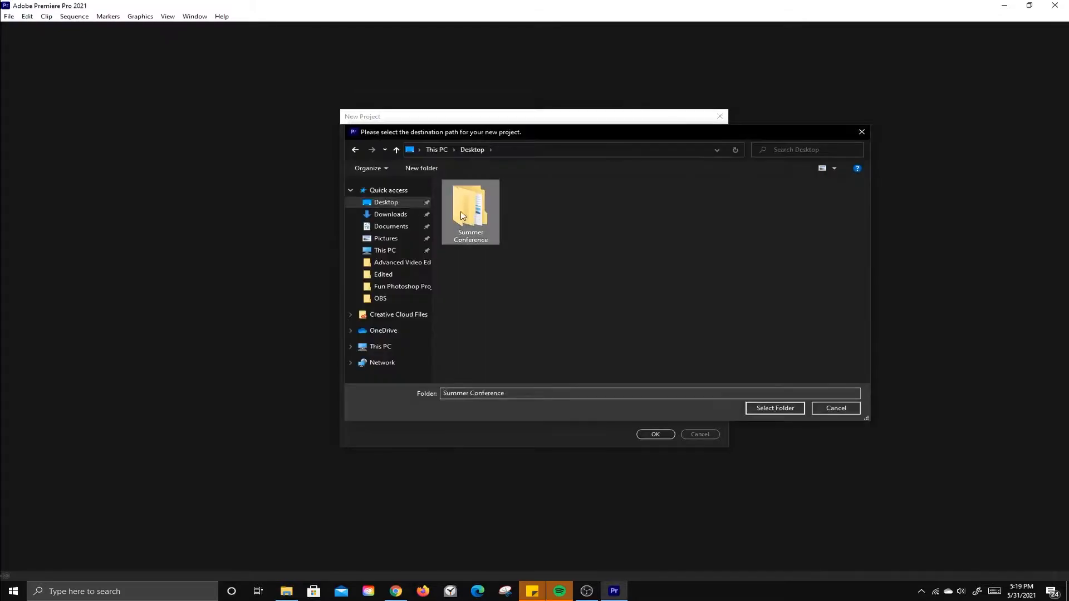
pyautogui.doubleClick(496, 228)
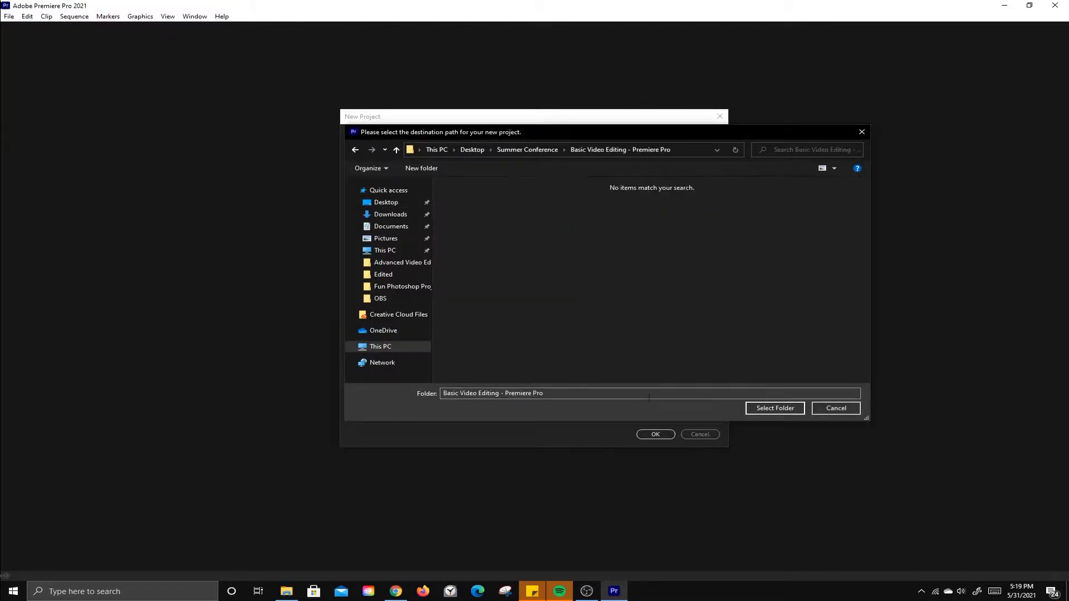
pyautogui.click(772, 408)
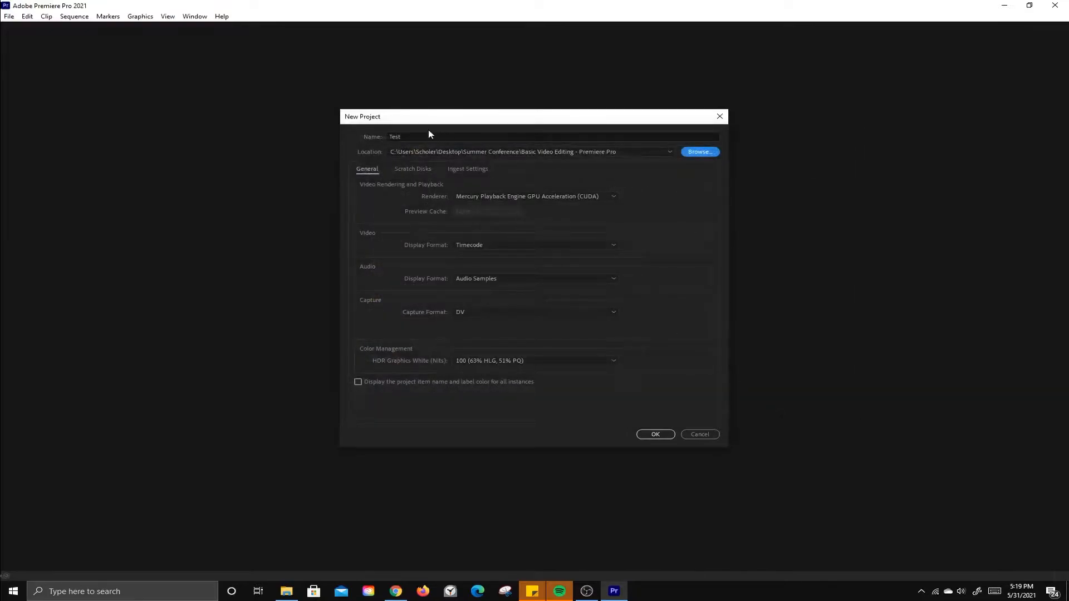
pyautogui.click(648, 435)
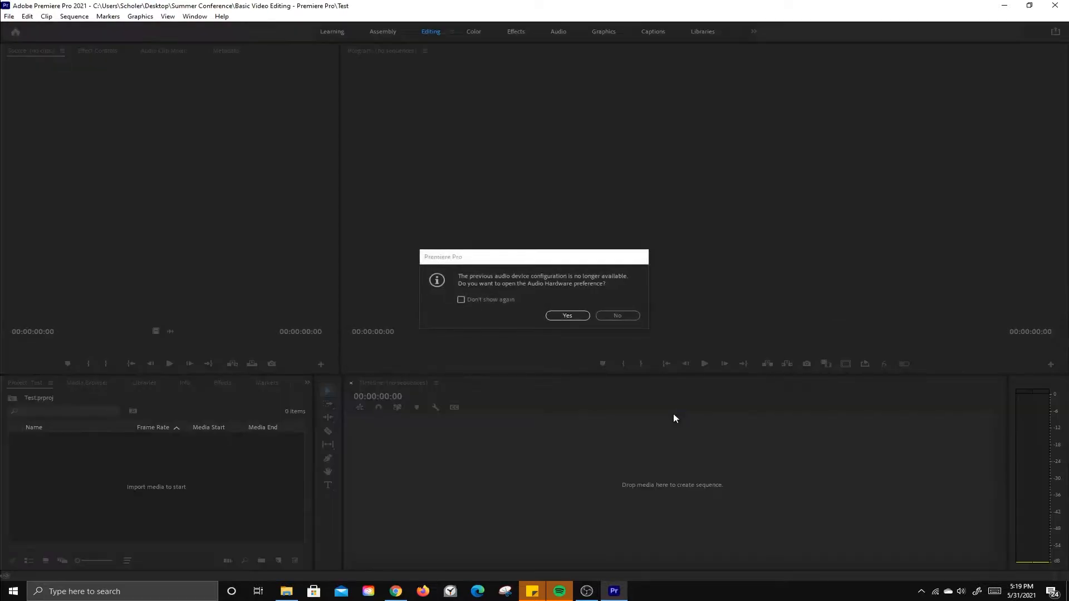
pyautogui.click(615, 317)
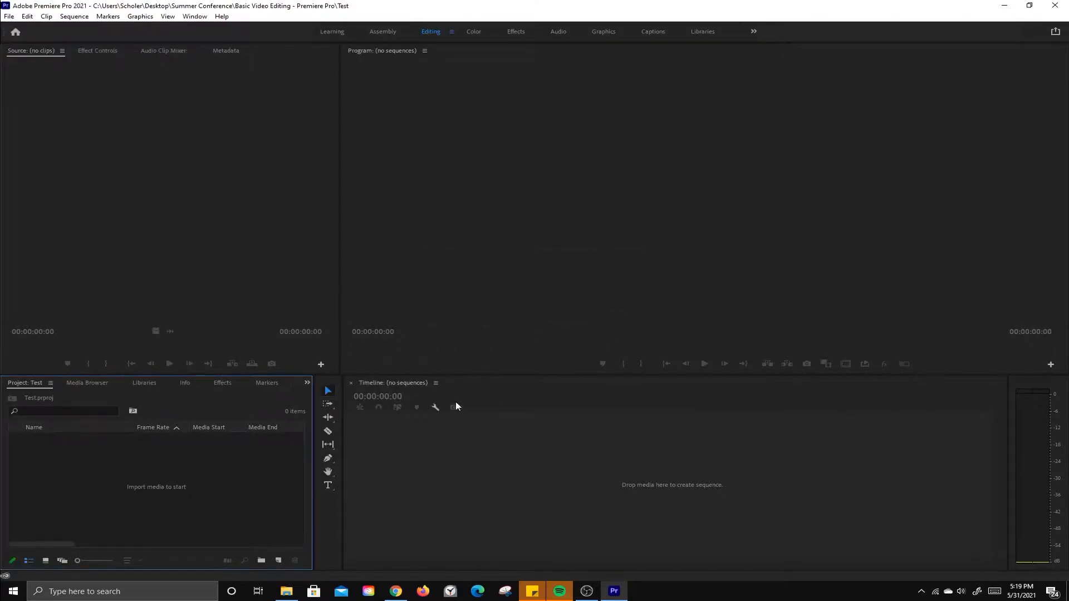
# - Check in File Explorer that the Test project file is stored beside the media files, and return to Premiere Pro
pyautogui.click(286, 591)
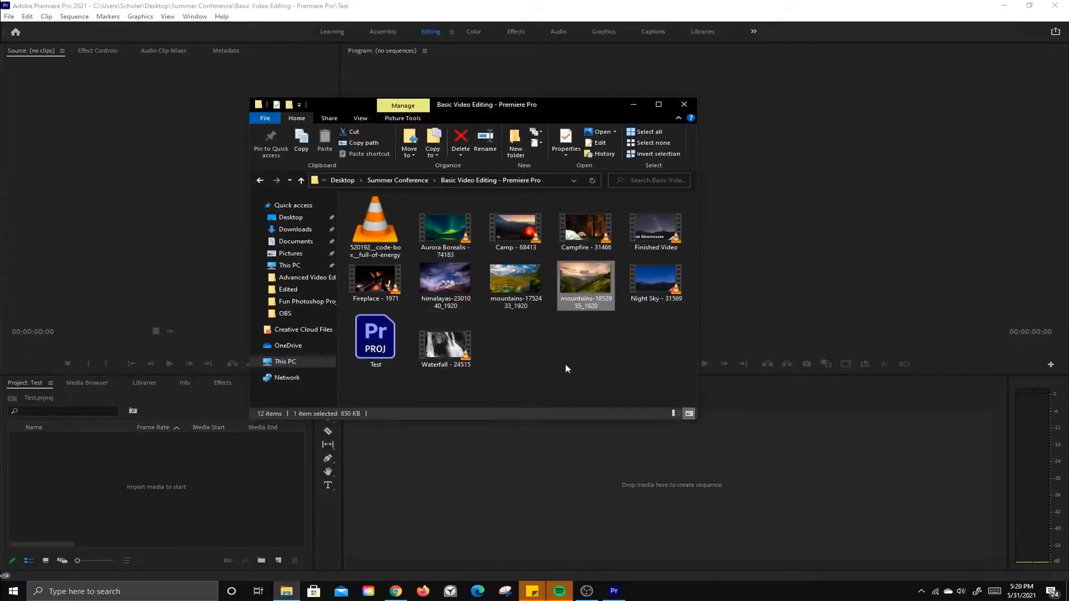
pyautogui.click(566, 365)
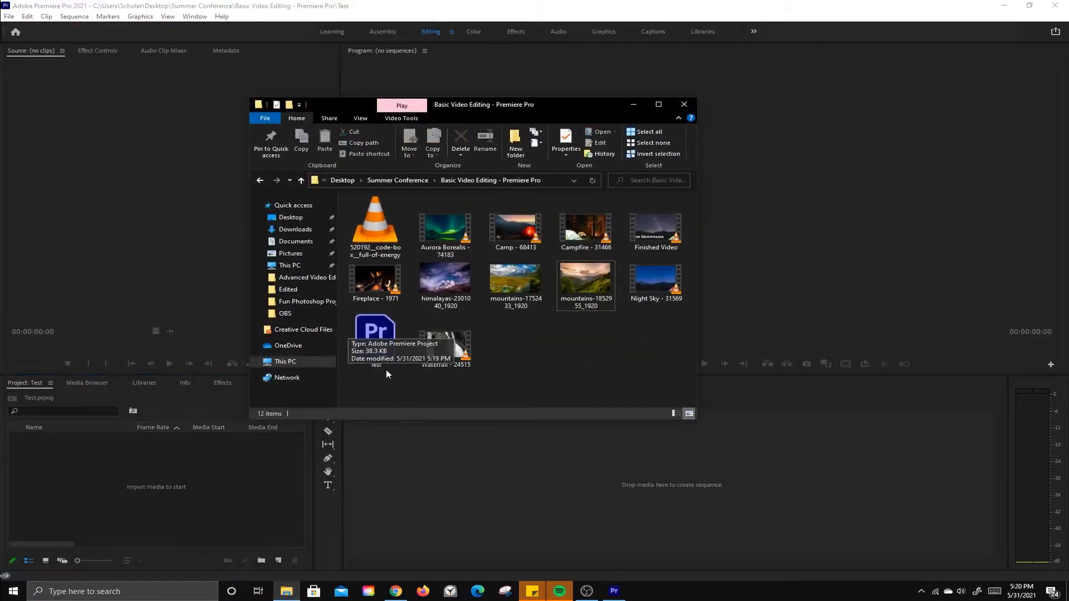
pyautogui.click(383, 361)
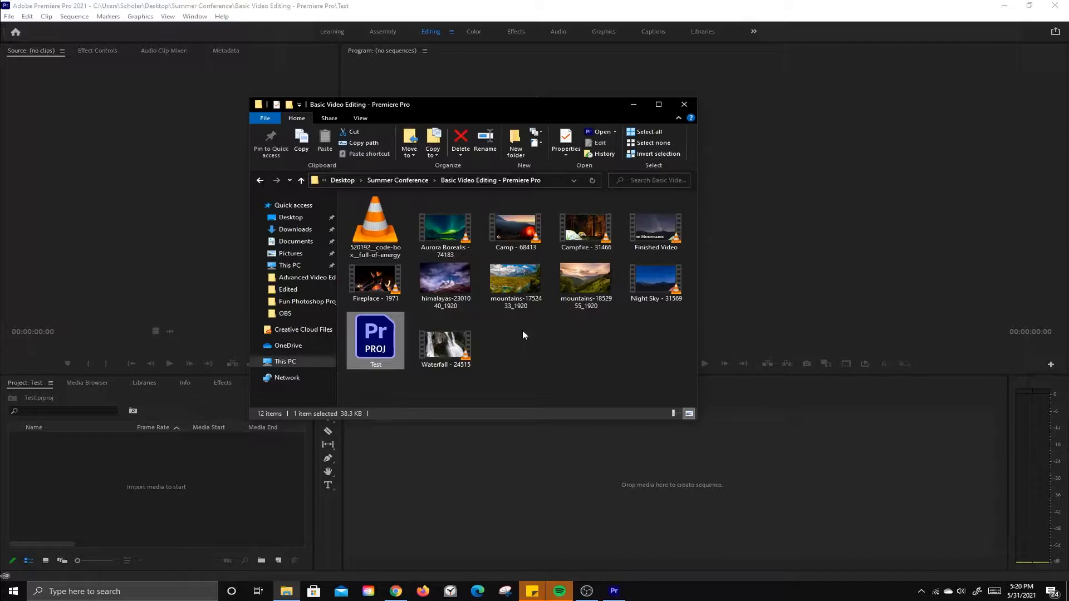
pyautogui.click(635, 106)
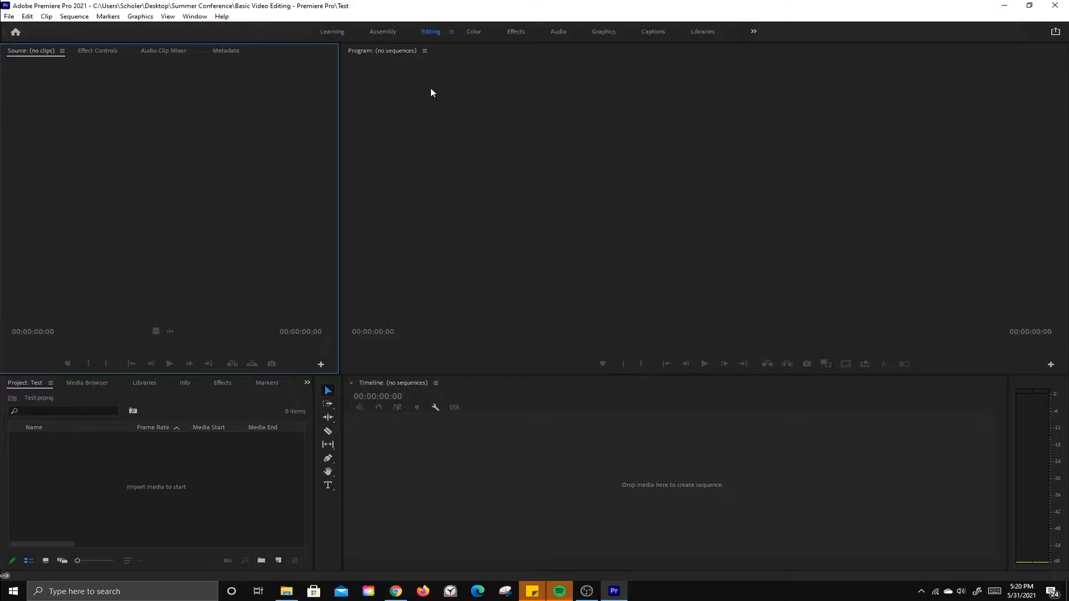
# - Look at the Assembly and Color workspaces and return to the Editing workspace
pyautogui.click(383, 32)
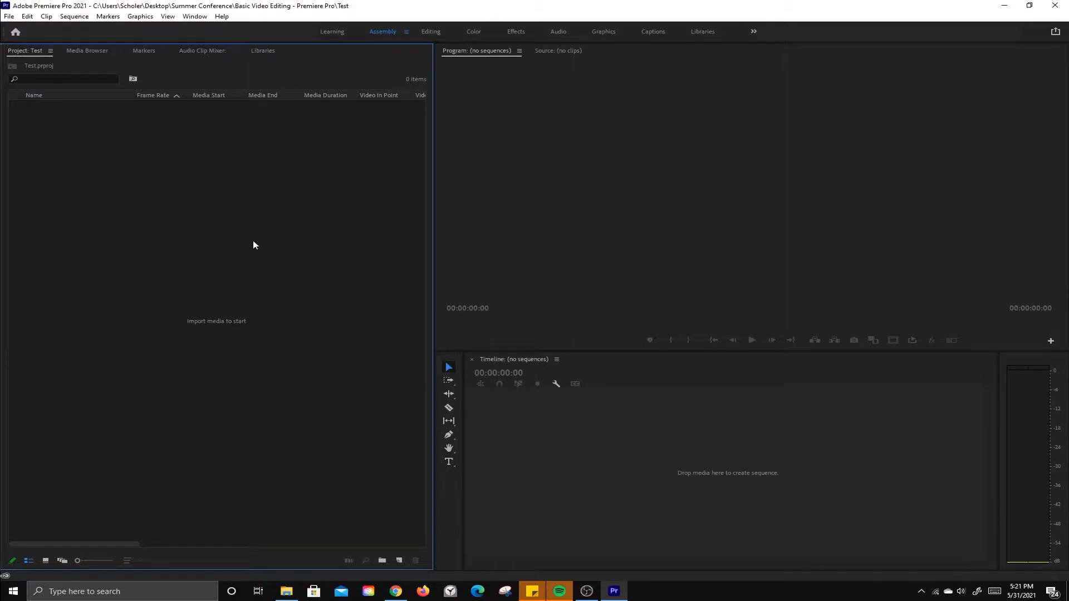
pyautogui.click(430, 32)
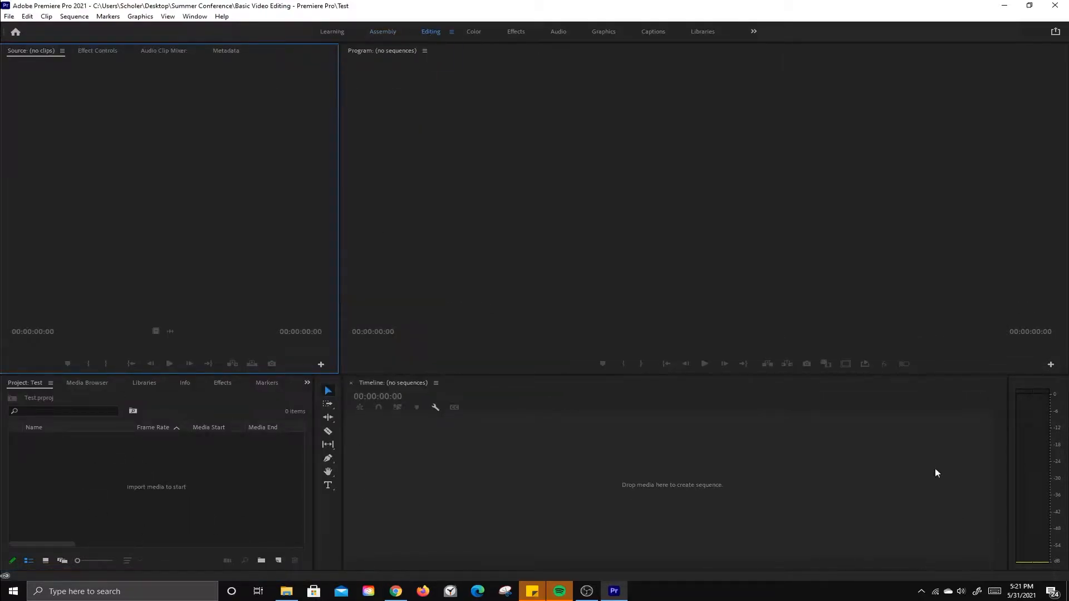
pyautogui.click(475, 34)
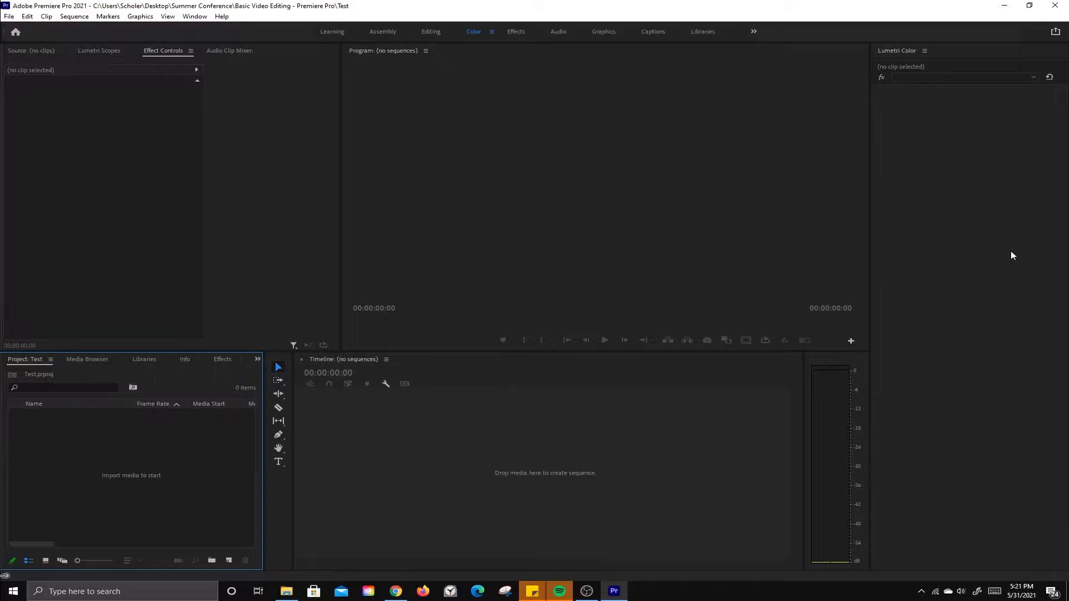
pyautogui.click(428, 31)
# - Widen the Source panel, enlarge the lower panel area upwards, and close the Timeline panel
pyautogui.moveTo(339, 105); pyautogui.dragTo(702, 148)
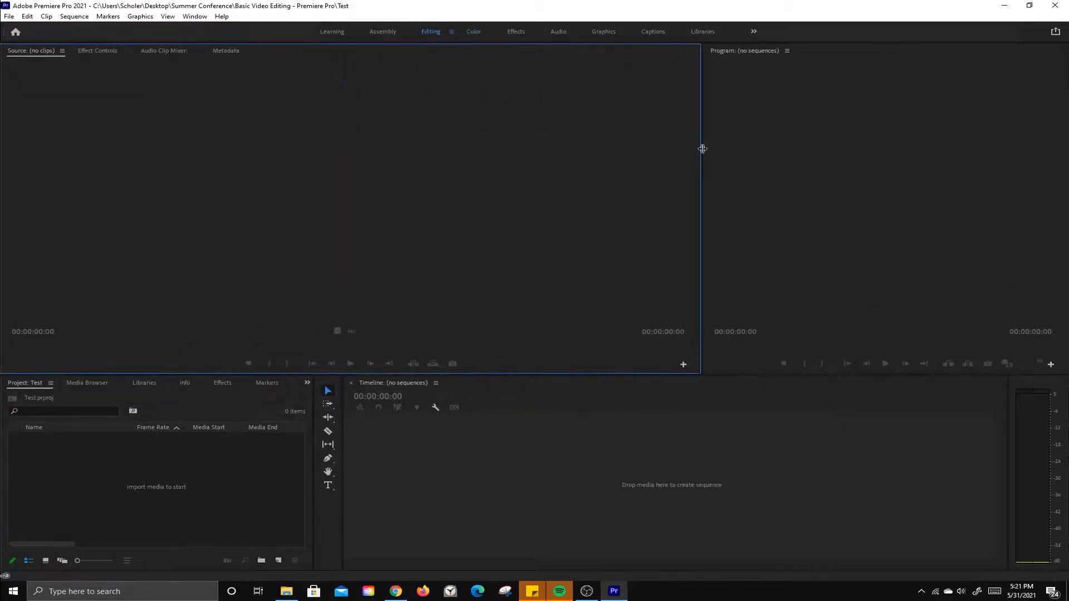
pyautogui.moveTo(625, 375); pyautogui.dragTo(600, 163)
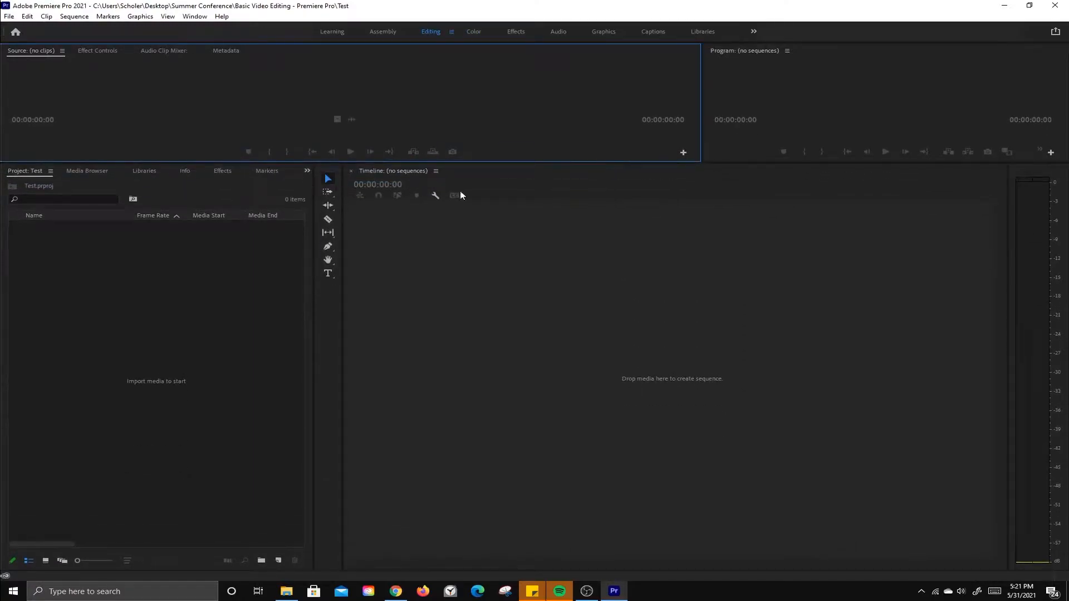
pyautogui.click(436, 171)
pyautogui.click(473, 174)
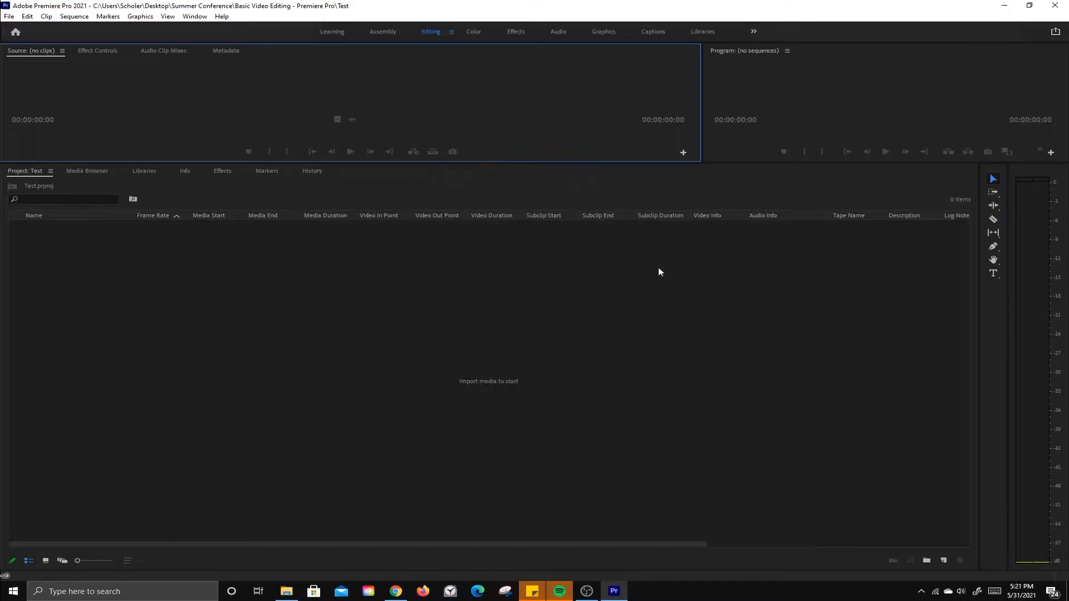
# - Reset the Editing workspace to its saved layout
pyautogui.click(450, 32)
pyautogui.click(494, 35)
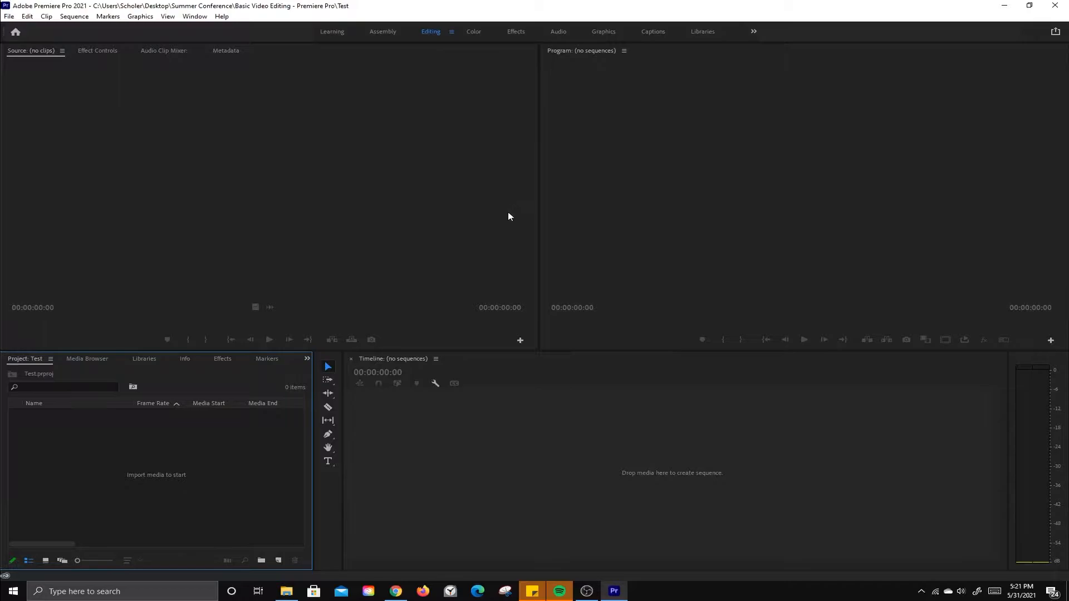
# - View the Effect Controls, Audio Clip Mixer and Metadata panels, and return to the Source monitor
pyautogui.click(98, 50)
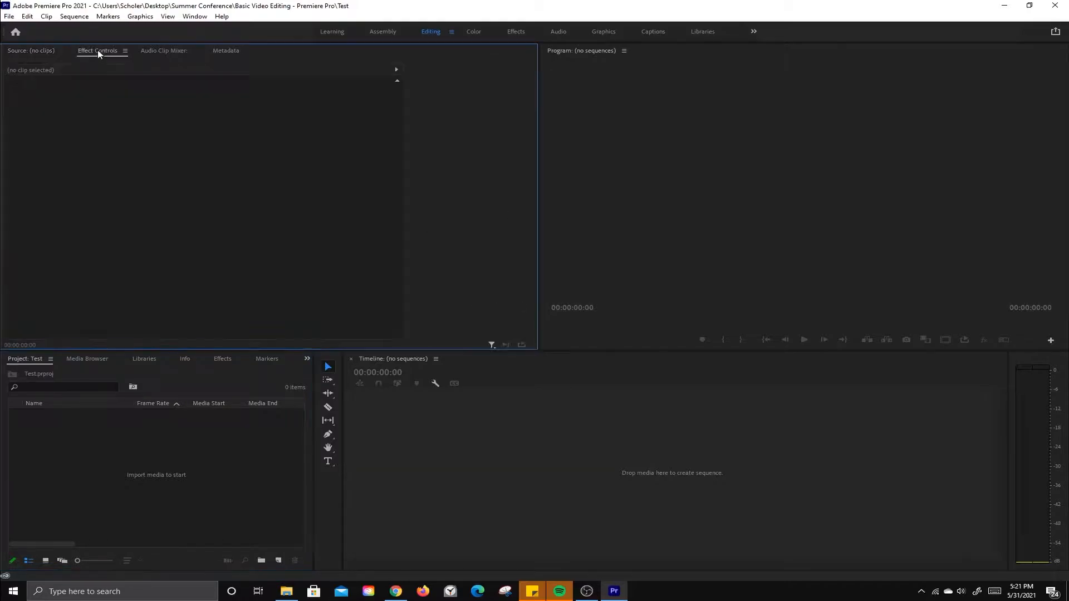
pyautogui.click(152, 52)
pyautogui.click(223, 50)
pyautogui.click(167, 50)
pyautogui.click(36, 50)
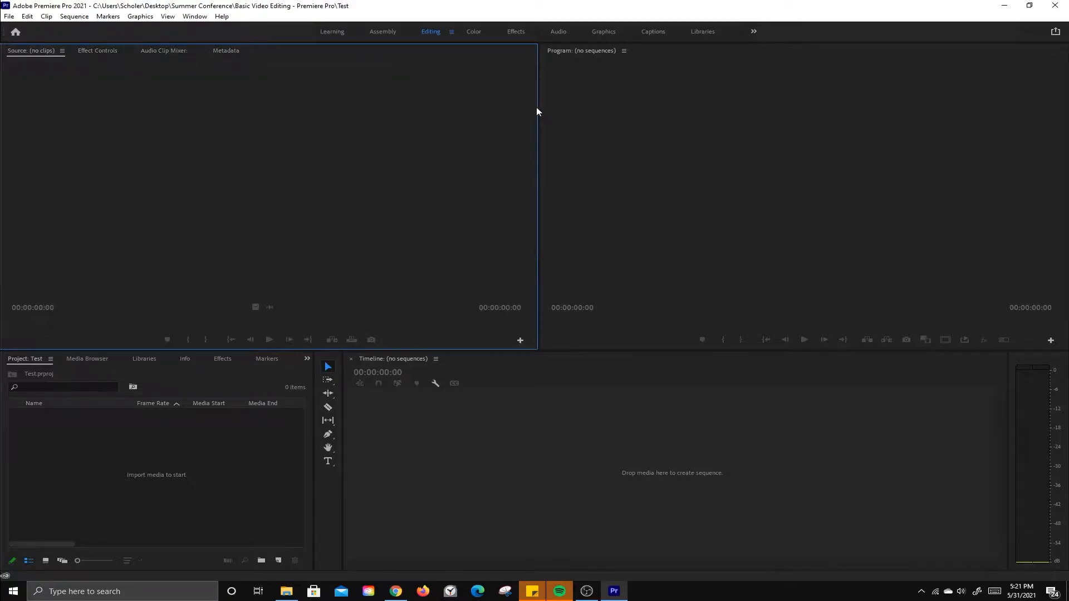
# - Try regrouping the Source monitor with the Program monitor and docking the Media Browser below the Audio Clip Mixer, and restore the saved layout
pyautogui.moveTo(539, 110); pyautogui.dragTo(412, 115)
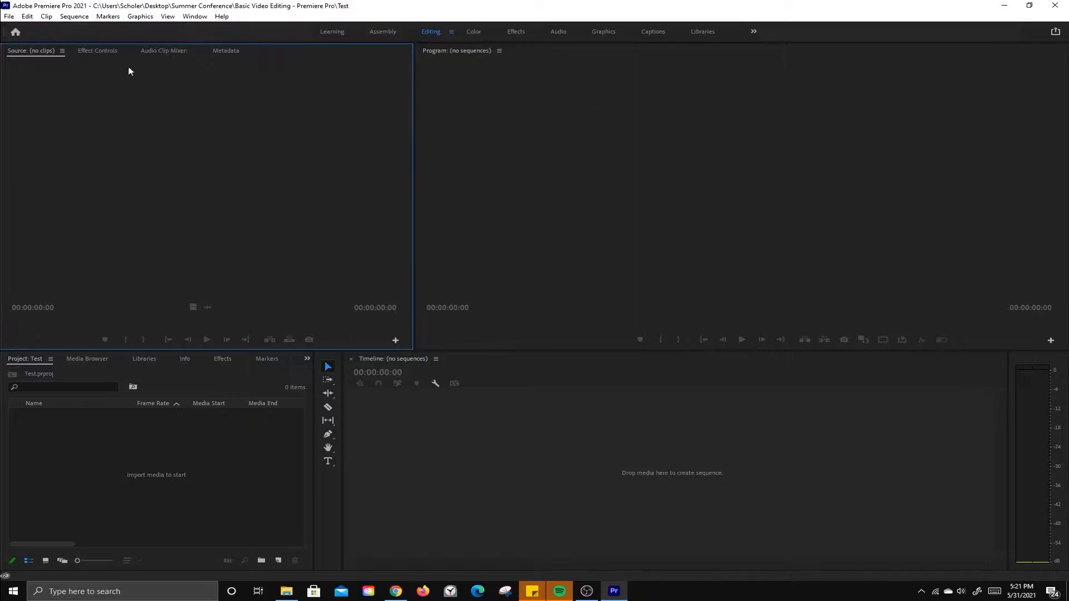
pyautogui.moveTo(40, 54); pyautogui.dragTo(521, 57)
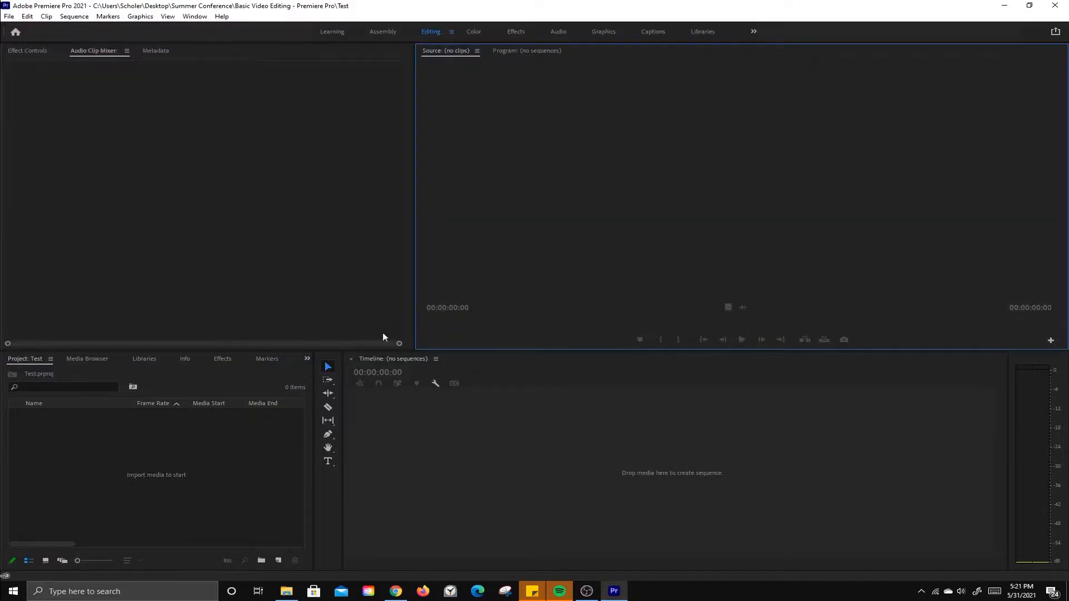
pyautogui.click(89, 358)
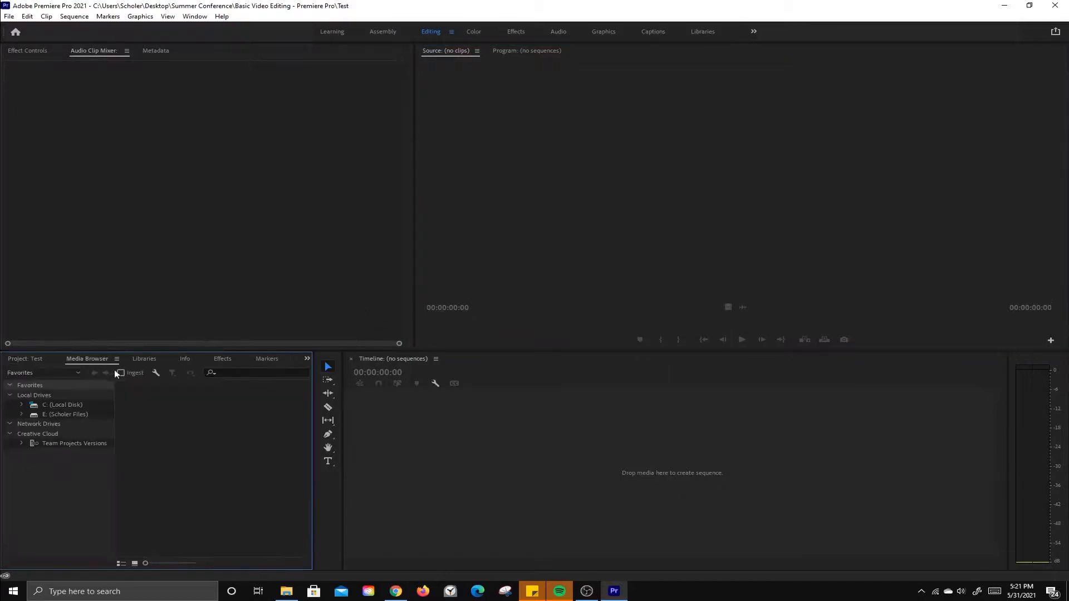
pyautogui.moveTo(81, 365); pyautogui.dragTo(205, 345)
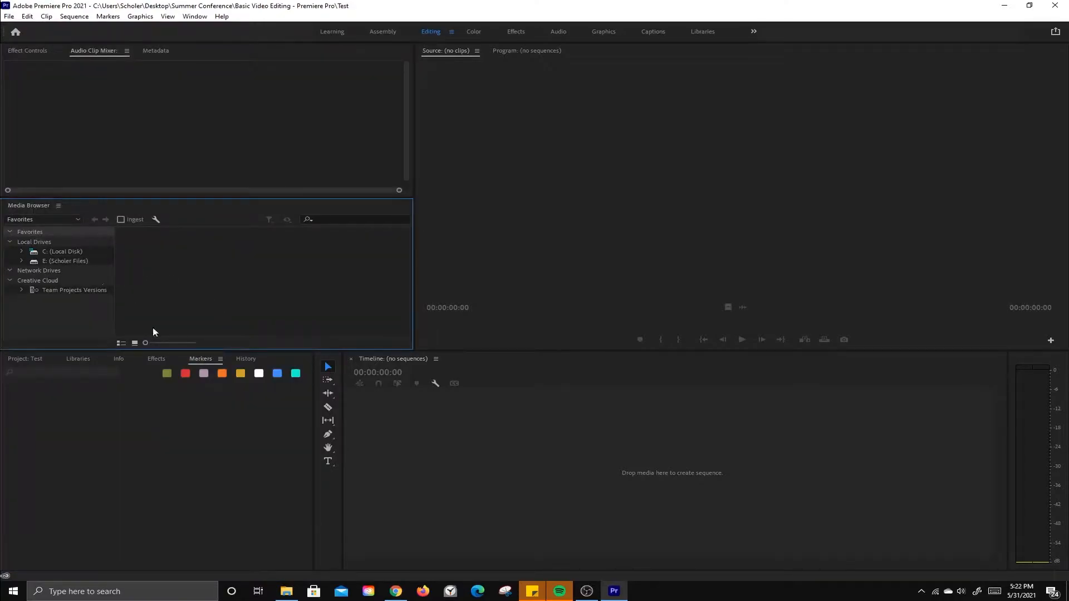
pyautogui.click(451, 32)
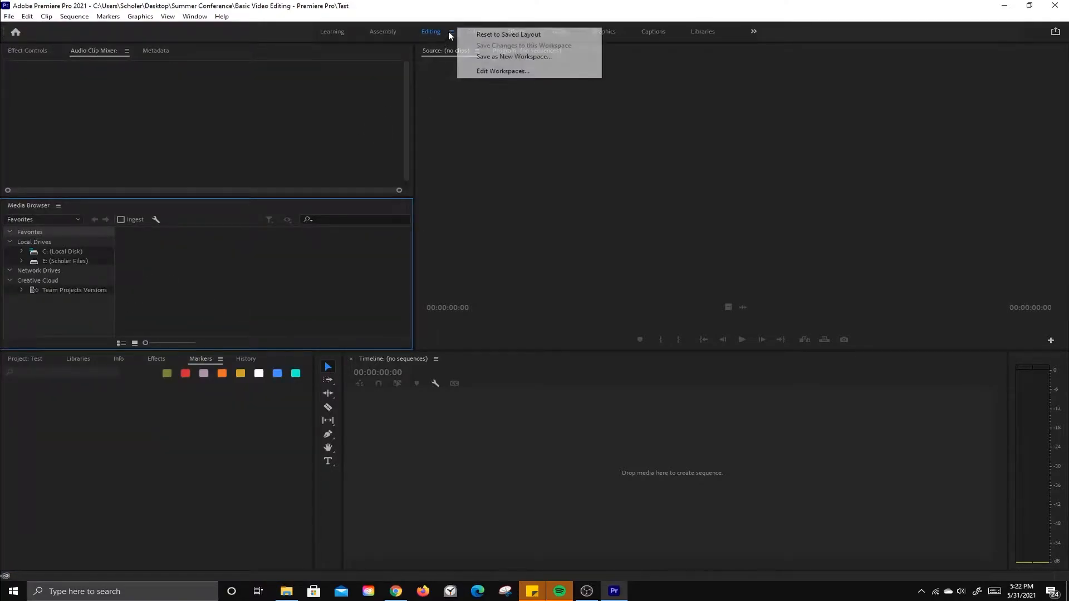
pyautogui.click(480, 35)
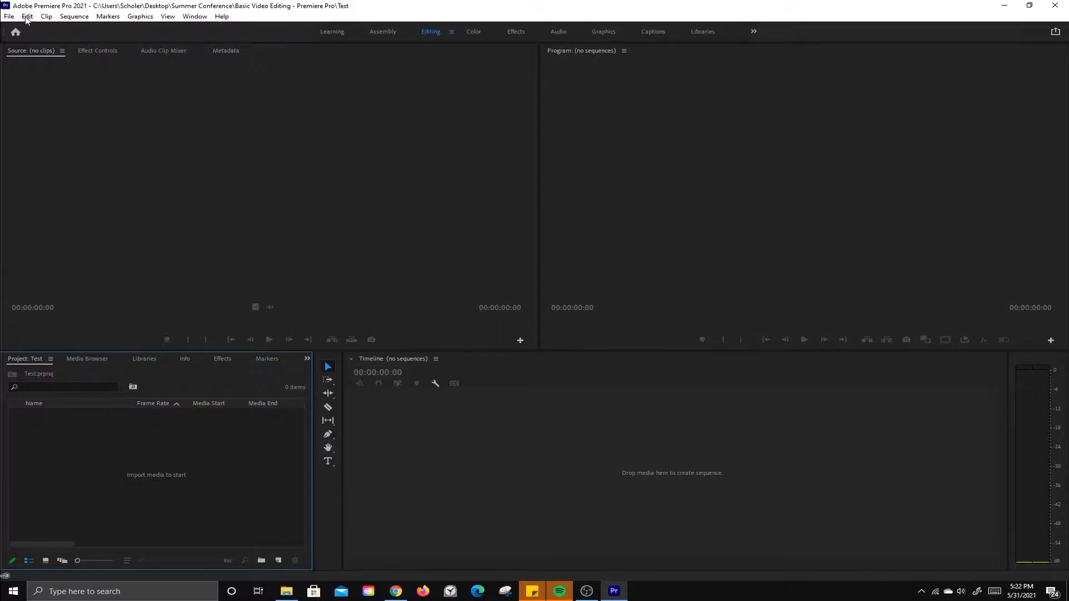
# - Start a media import and browse to the Basic Video Editing - Premiere Pro folder inside Summer Conference on the Desktop
pyautogui.click(8, 17)
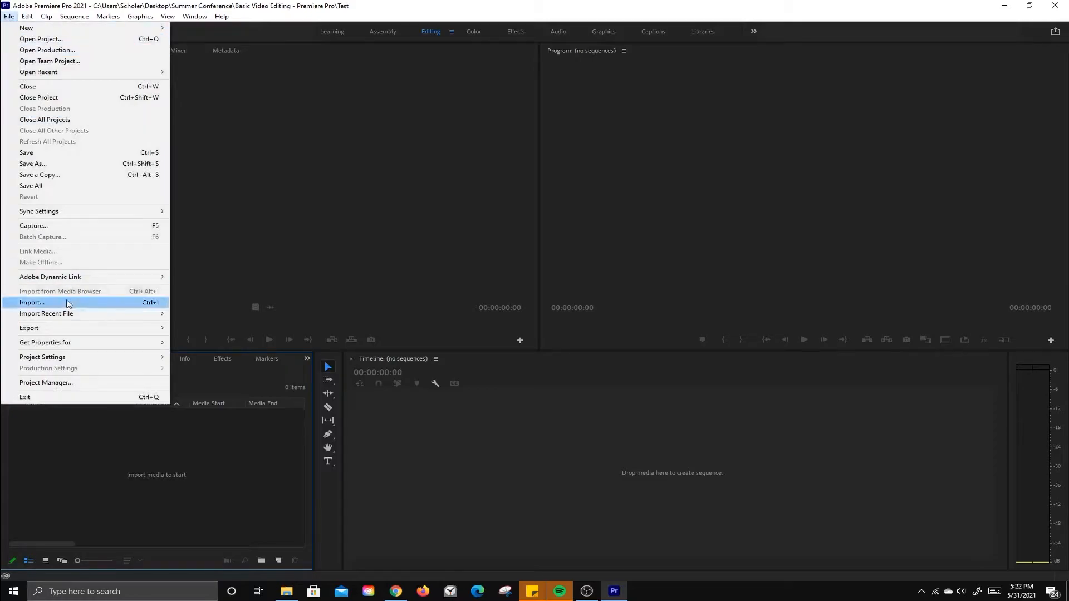
pyautogui.click(245, 428)
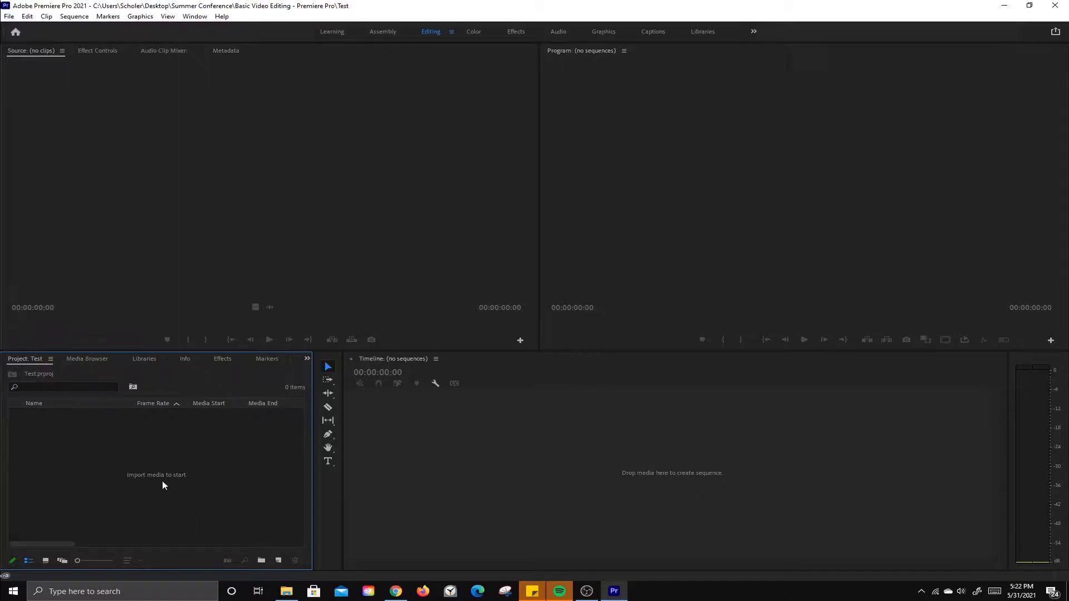
pyautogui.doubleClick(123, 472)
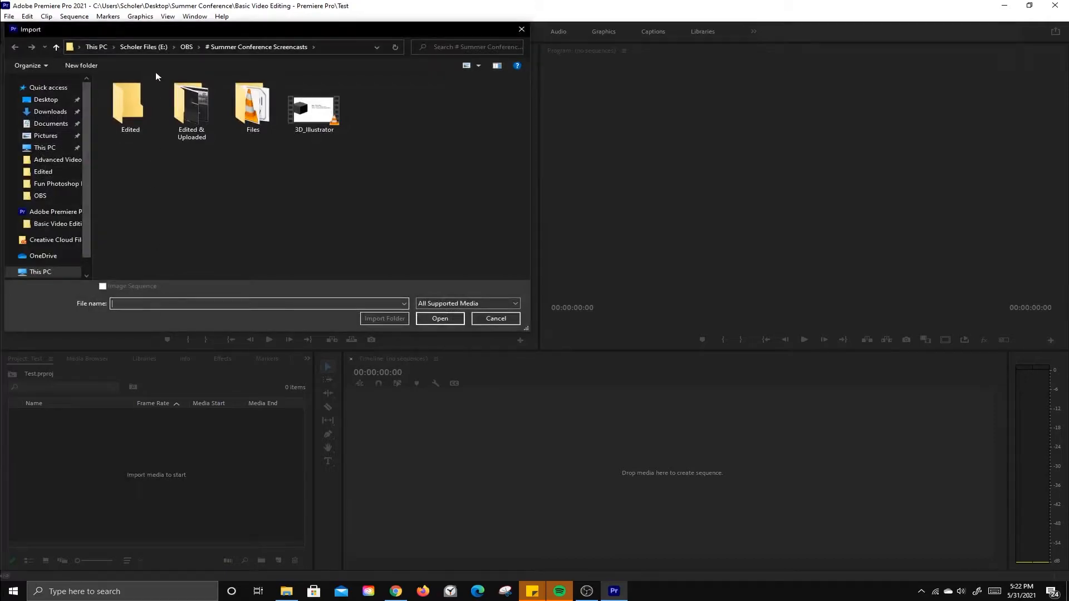
pyautogui.click(46, 99)
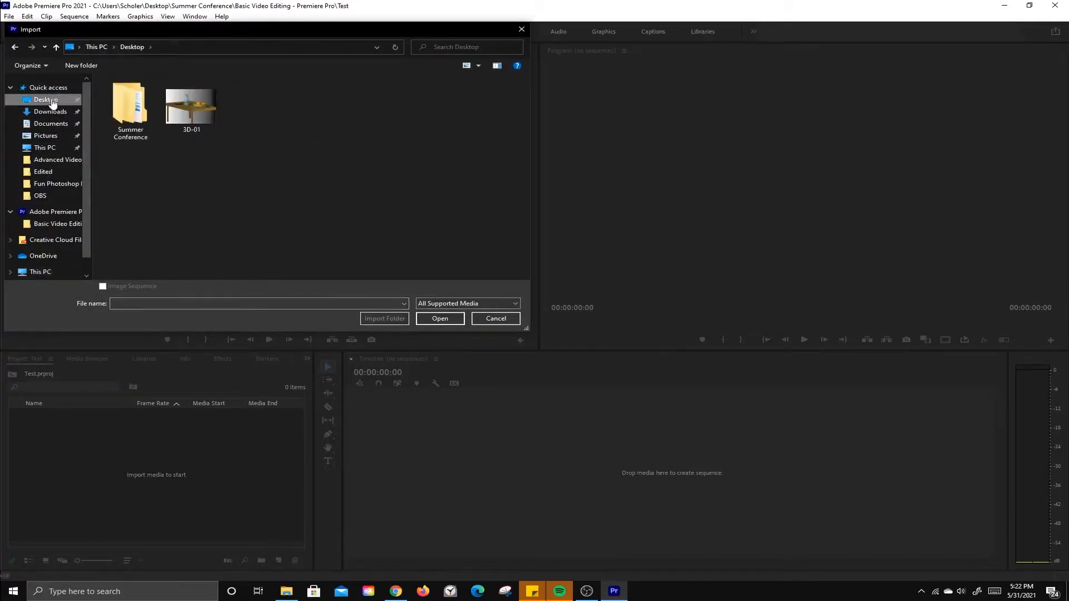
pyautogui.doubleClick(132, 92)
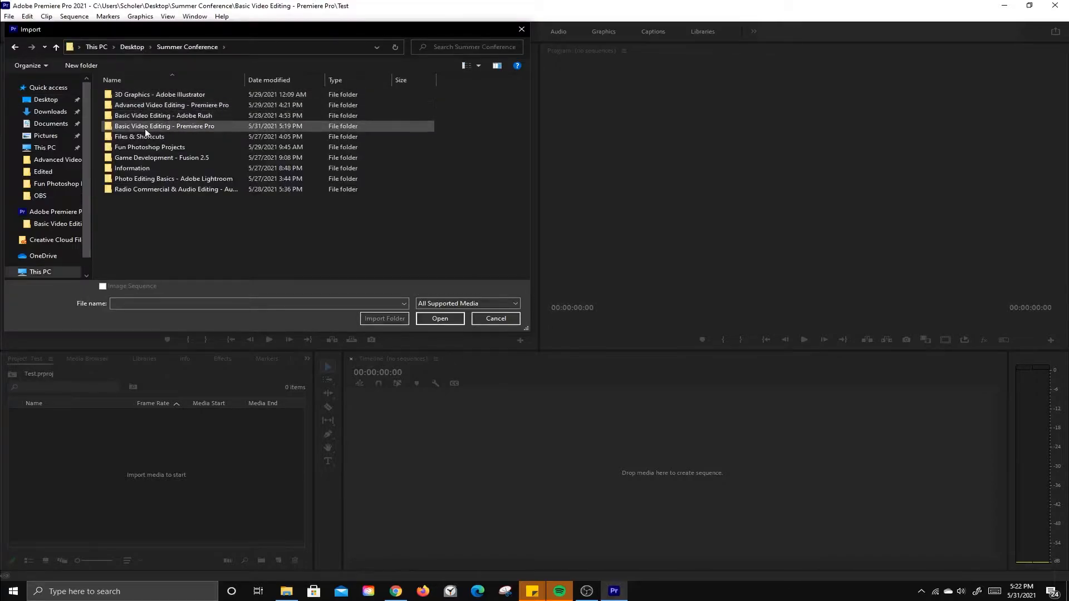
pyautogui.doubleClick(171, 127)
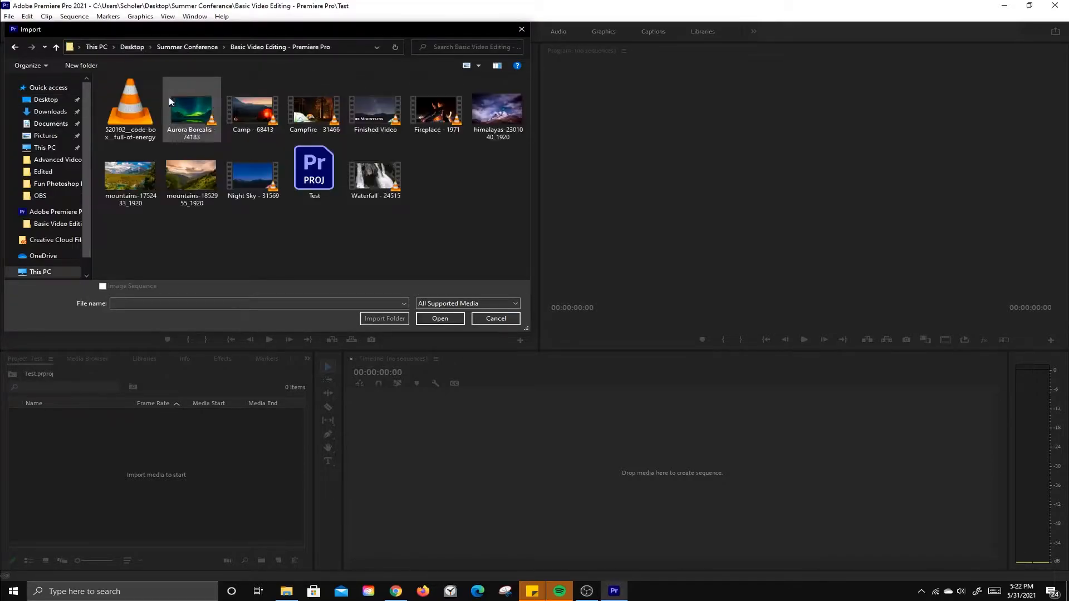
# - Import all media files from the folder, leaving out the Test project file
pyautogui.click(310, 173)
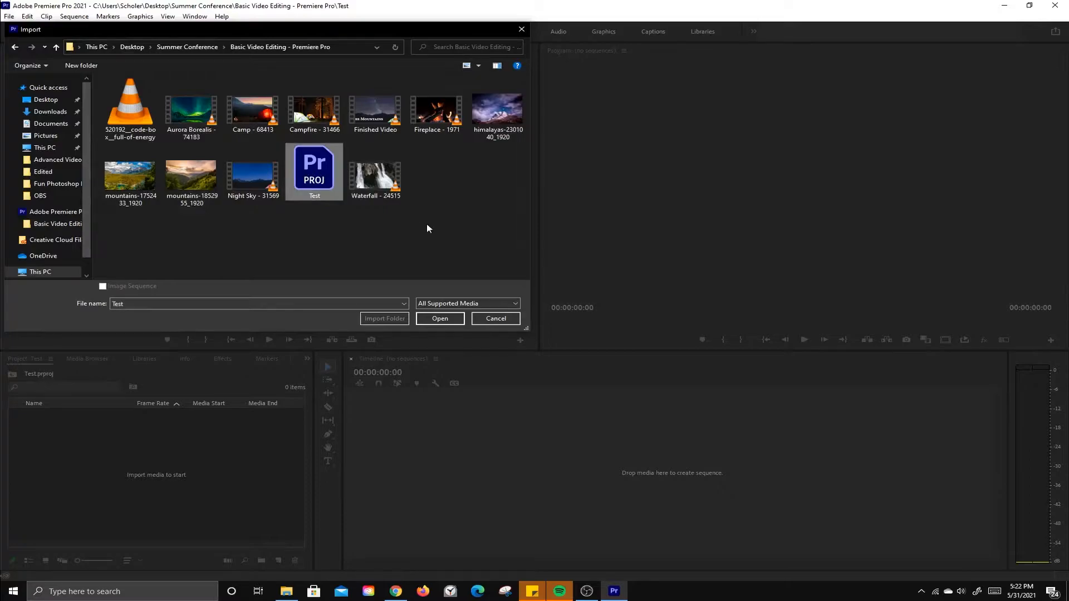
pyautogui.moveTo(515, 222); pyautogui.dragTo(140, 101)
pyautogui.keyDown('ctrl'); pyautogui.click(322, 184); pyautogui.keyUp('ctrl')
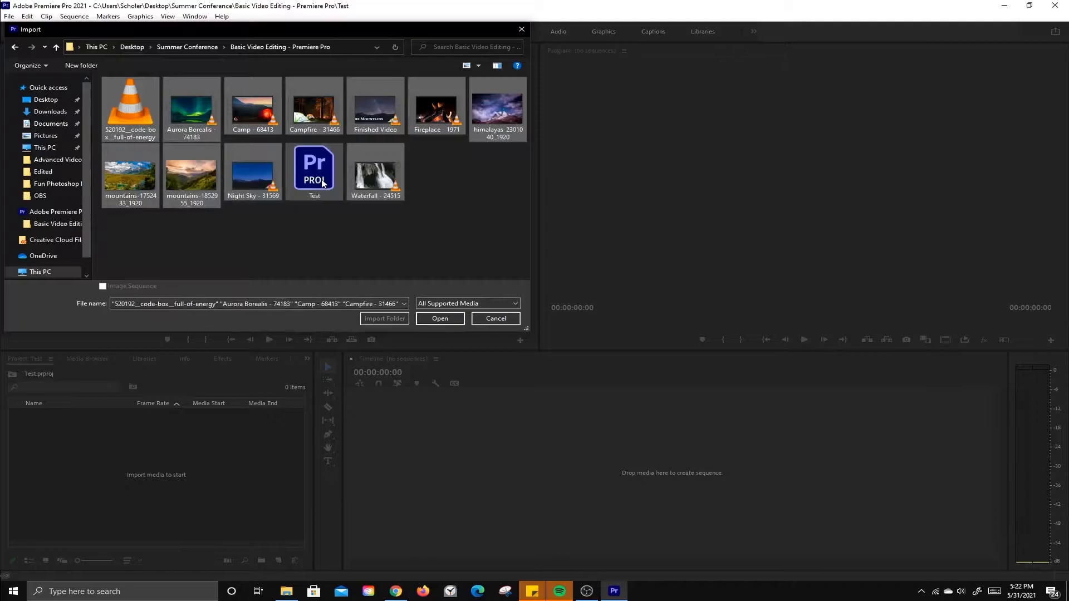
pyautogui.click(429, 320)
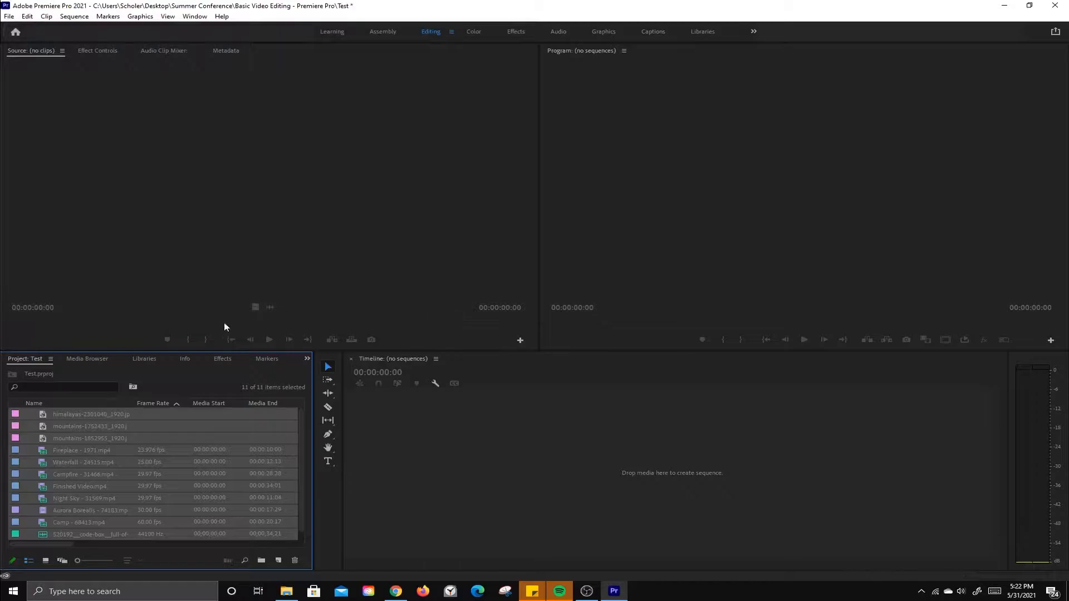
# - Examine the icons and label colours that distinguish images, videos with and without sound, and audio among the imported items
pyautogui.click(129, 538)
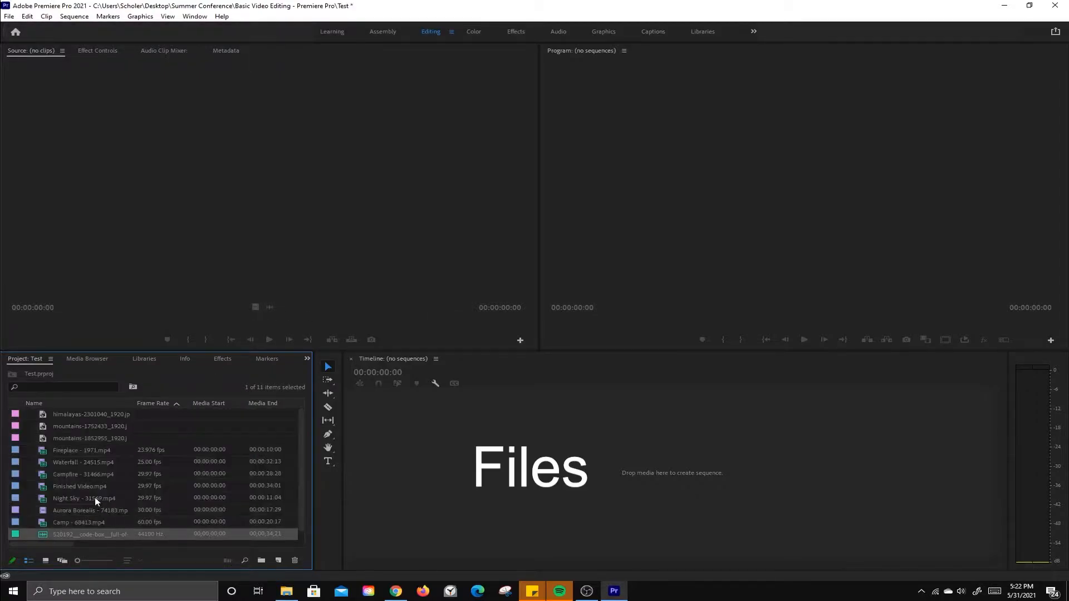
pyautogui.click(94, 498)
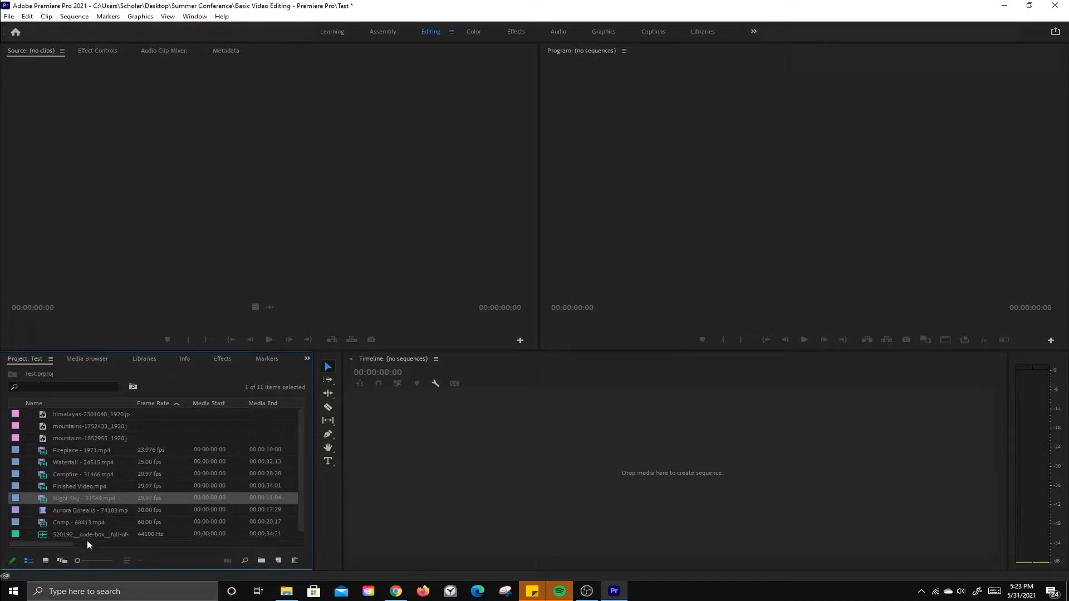
pyautogui.click(50, 417)
pyautogui.click(47, 427)
pyautogui.click(50, 438)
pyautogui.click(51, 427)
pyautogui.click(53, 415)
pyautogui.click(50, 451)
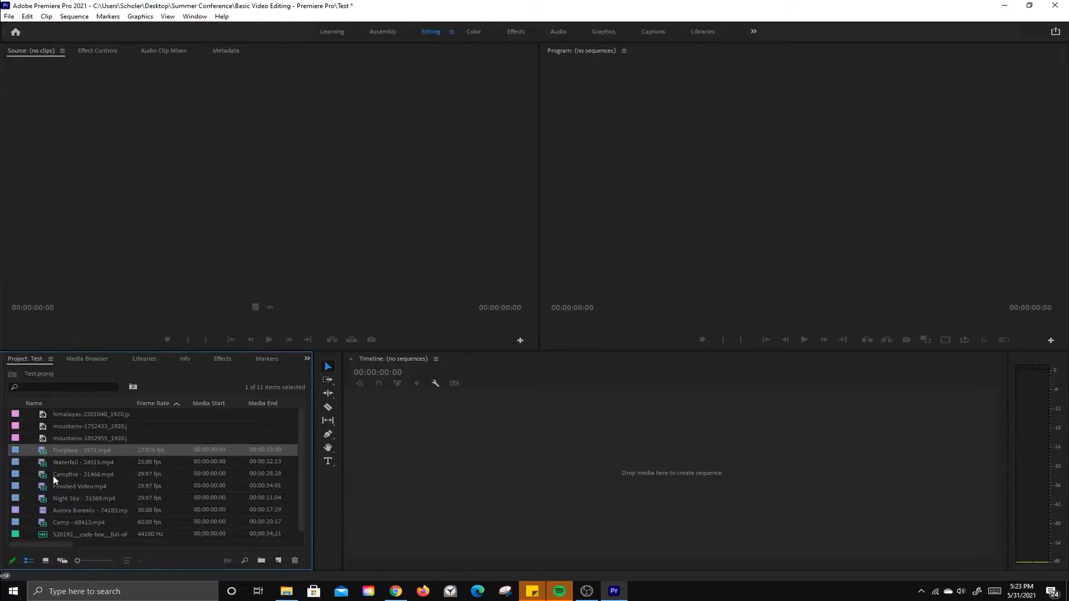
pyautogui.click(71, 509)
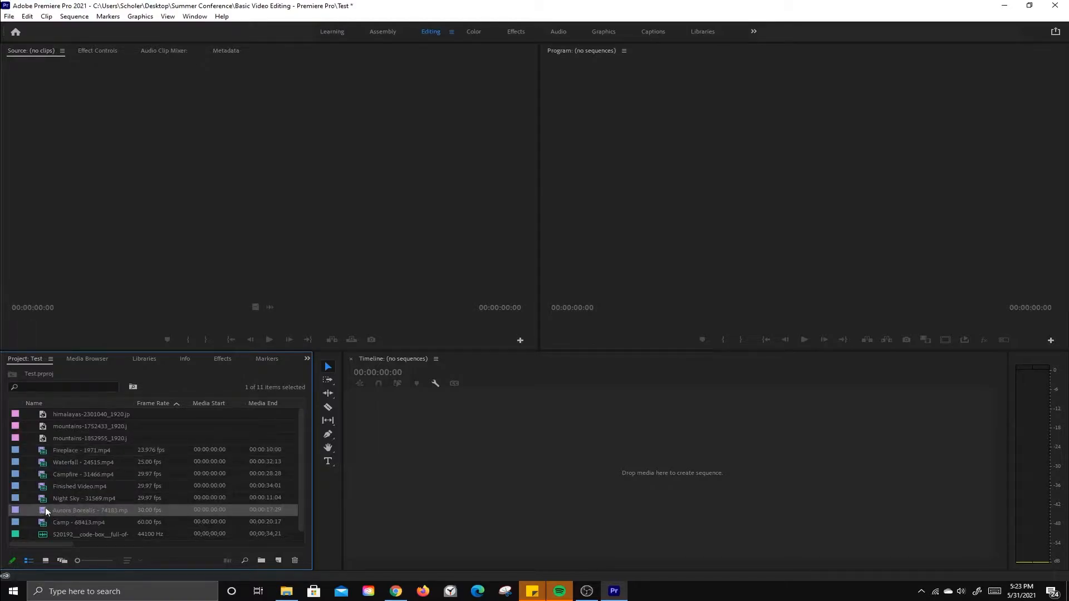
pyautogui.click(65, 535)
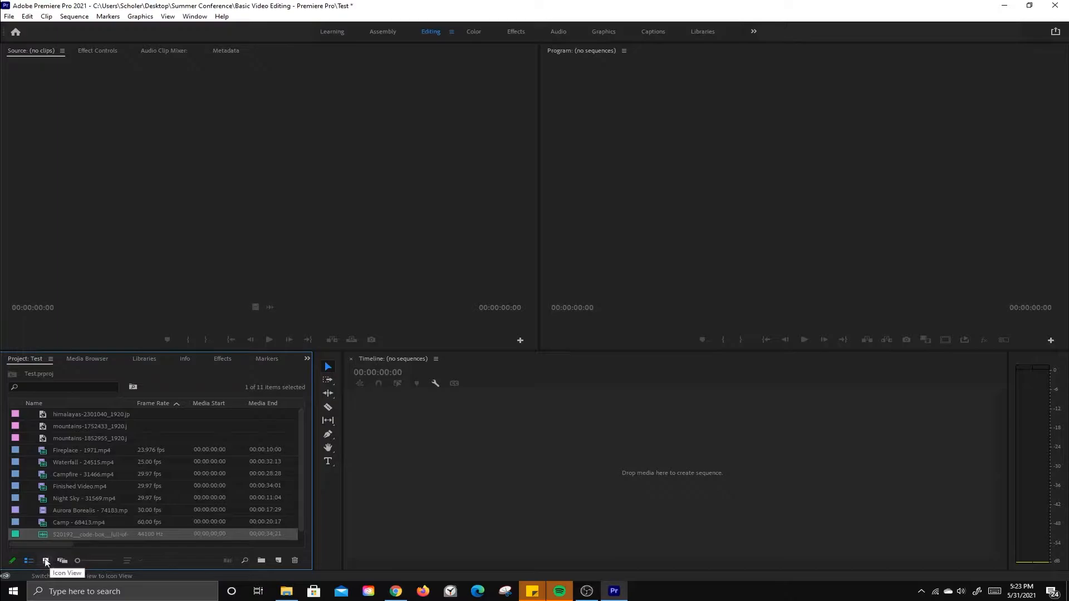
# - Show the project items as thumbnails and delete Finished Video.mp4 from the project in the Assembly workspace
pyautogui.click(47, 561)
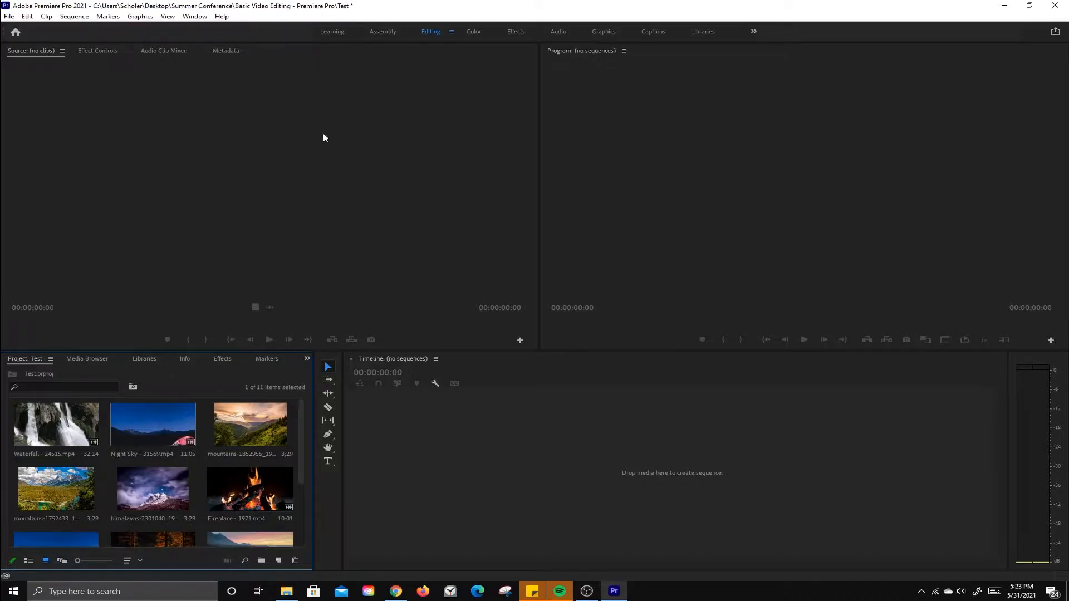
pyautogui.click(380, 32)
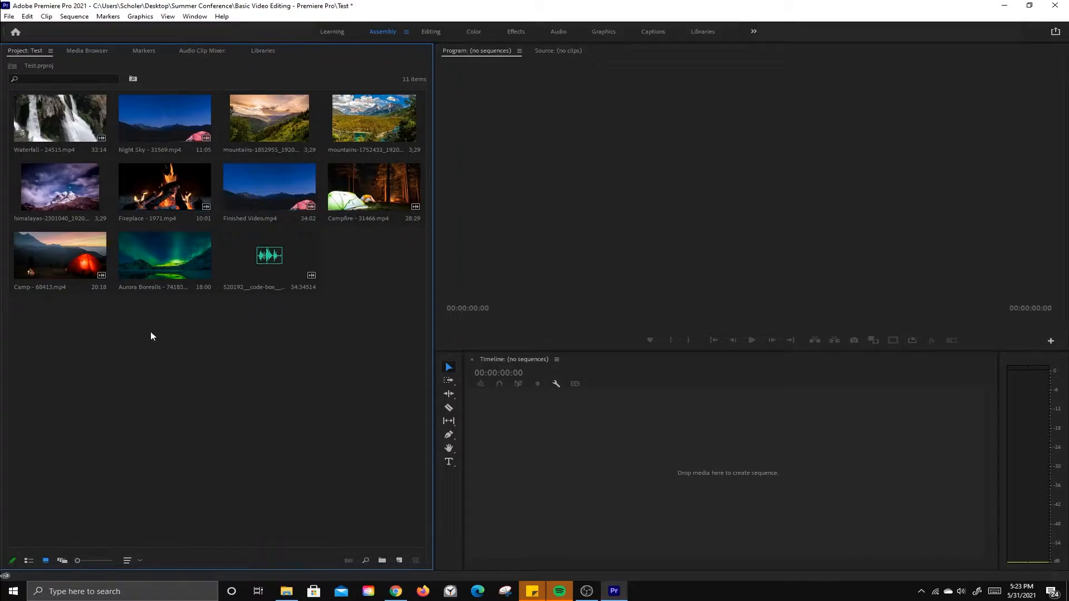
pyautogui.click(266, 191)
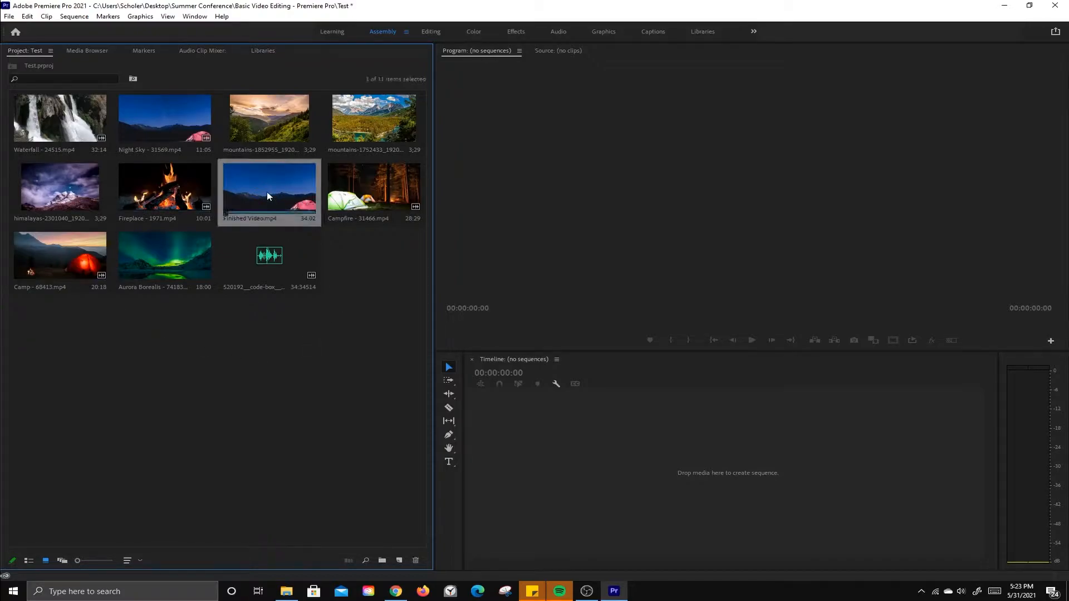
pyautogui.press('Delete')
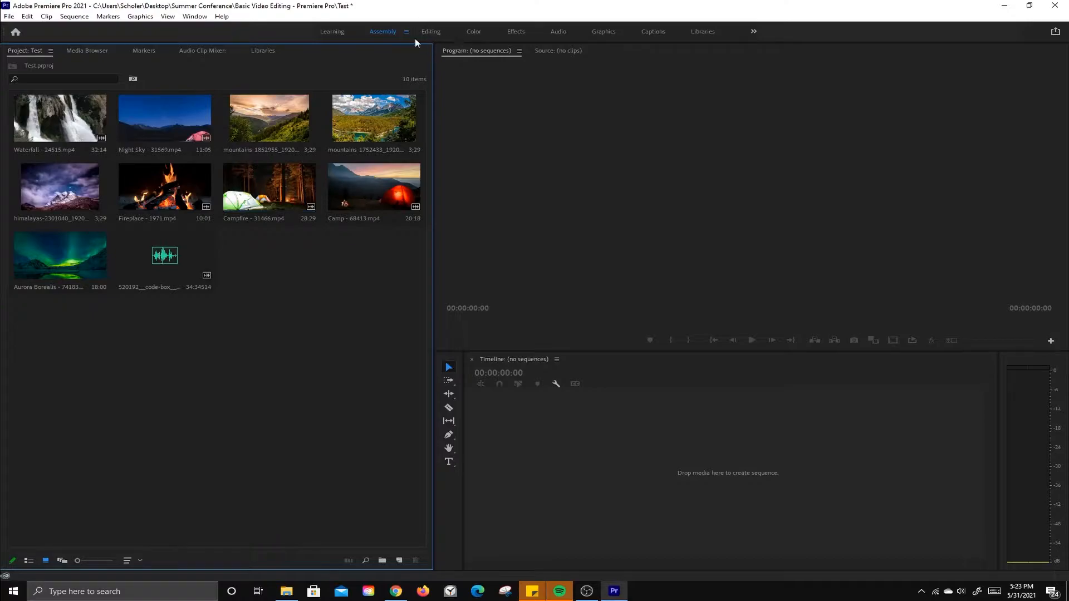
# - Return to the Editing workspace, load Night Sky - 31569.mp4 in the Source monitor and scrub to 00:00:04:05
pyautogui.click(435, 31)
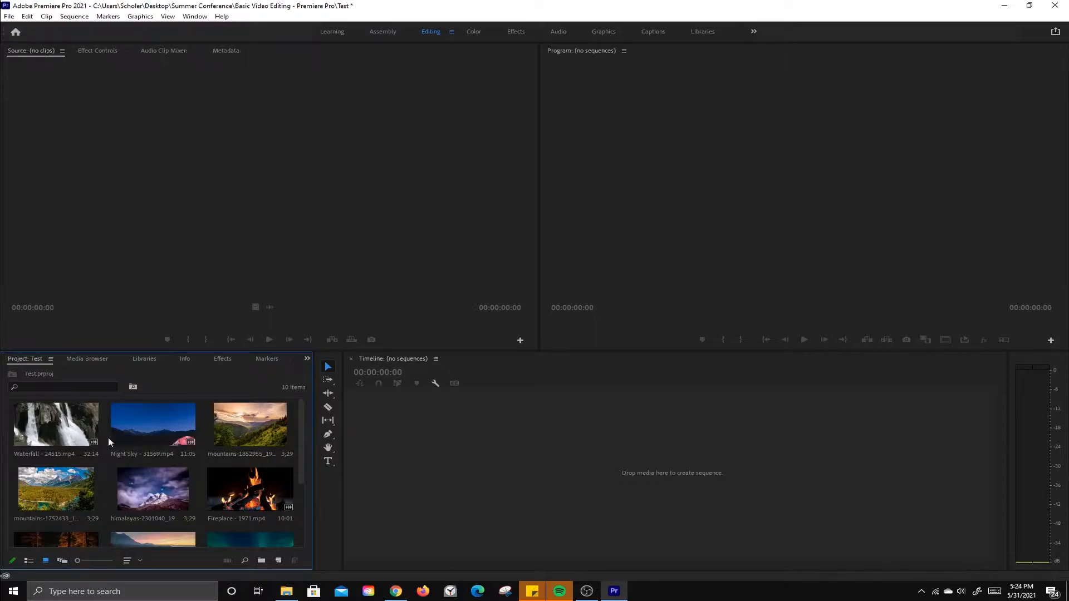
pyautogui.doubleClick(162, 427)
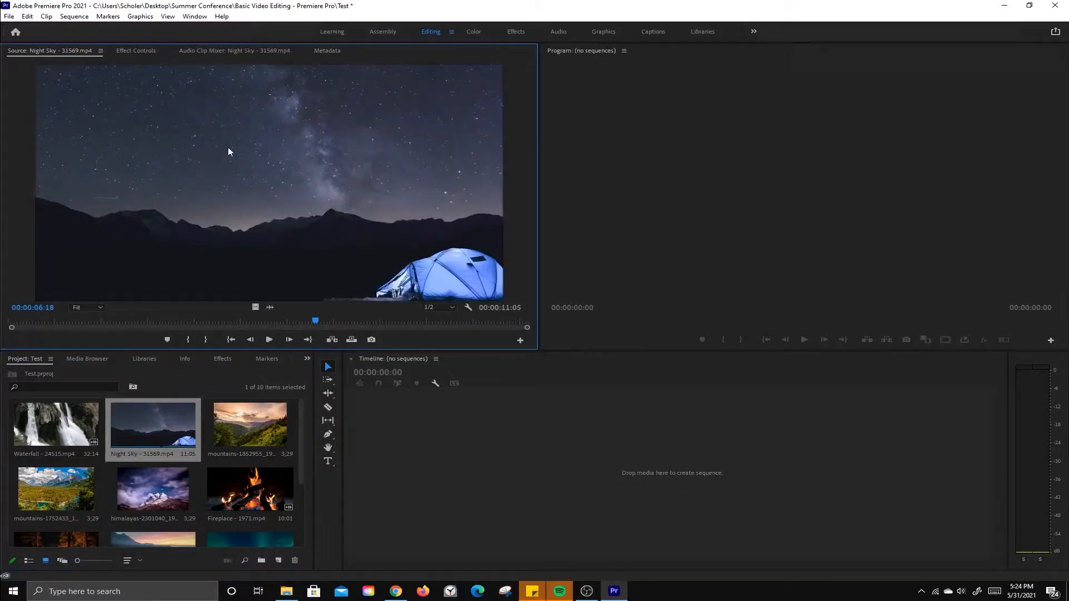
pyautogui.moveTo(316, 323); pyautogui.dragTo(202, 334)
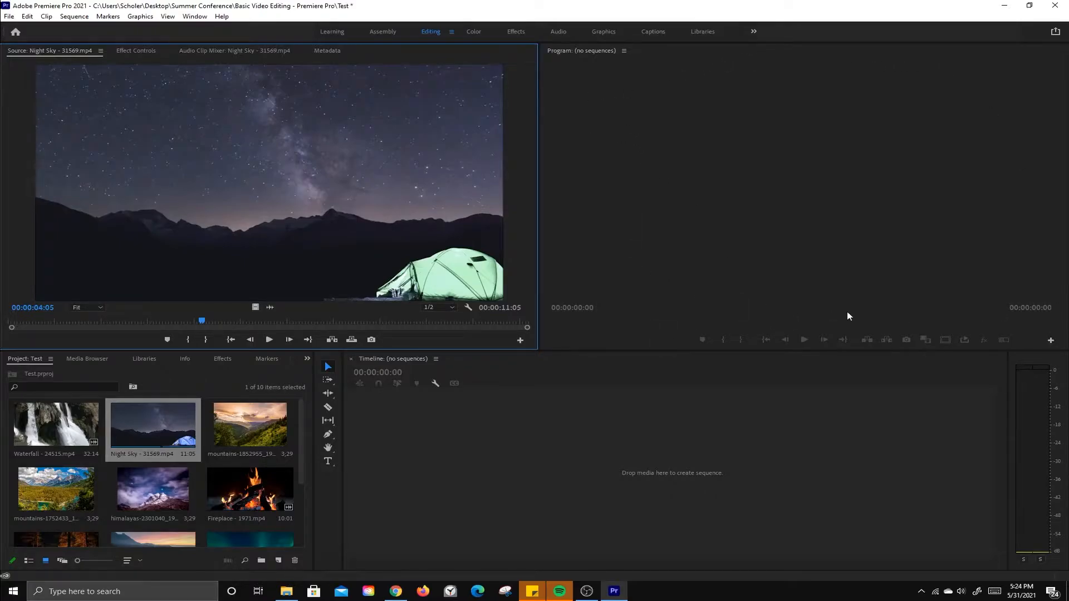
# - Create a sequence from the Night Sky - 31569.mp4 clip and move its playhead to 00:00:01:27
pyautogui.click(303, 450)
pyautogui.scroll(-3, 302, 450)
pyautogui.scroll(3, 304, 412)
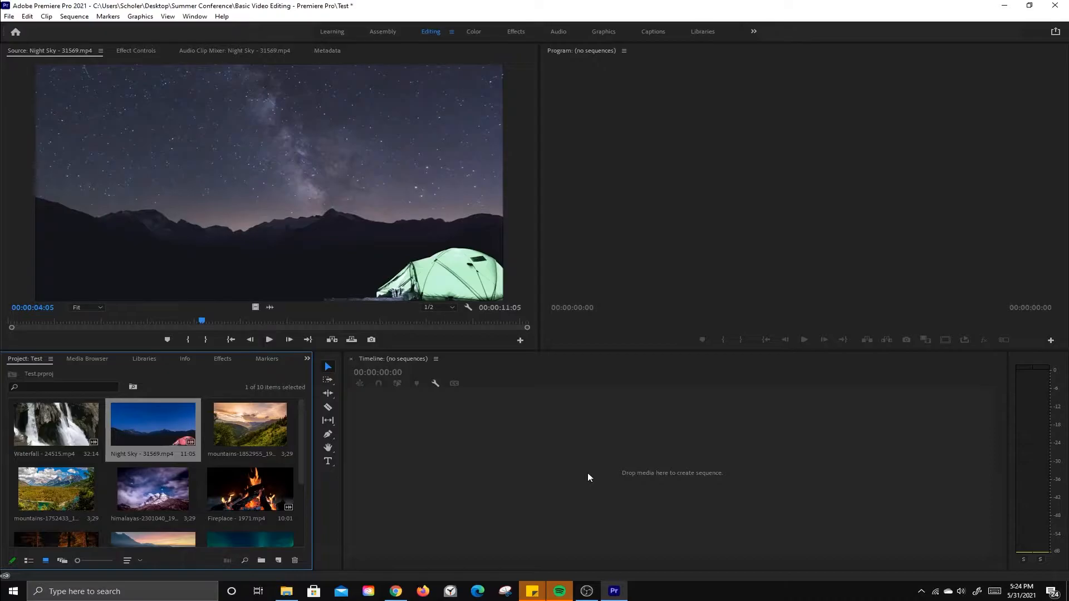
pyautogui.moveTo(178, 426); pyautogui.dragTo(620, 494)
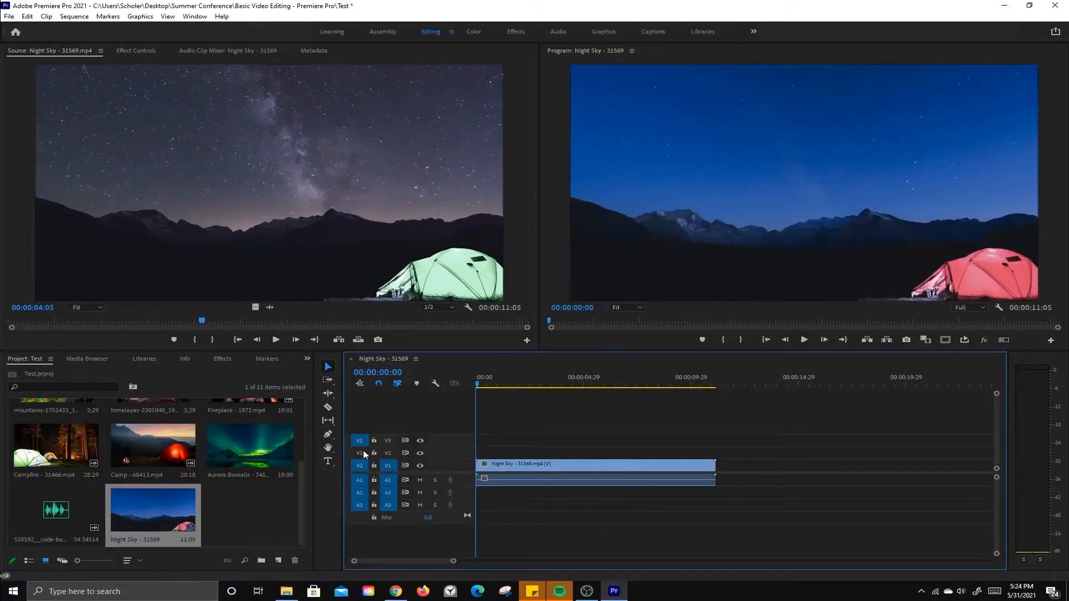
pyautogui.moveTo(478, 383); pyautogui.dragTo(517, 386)
pyautogui.click(242, 533)
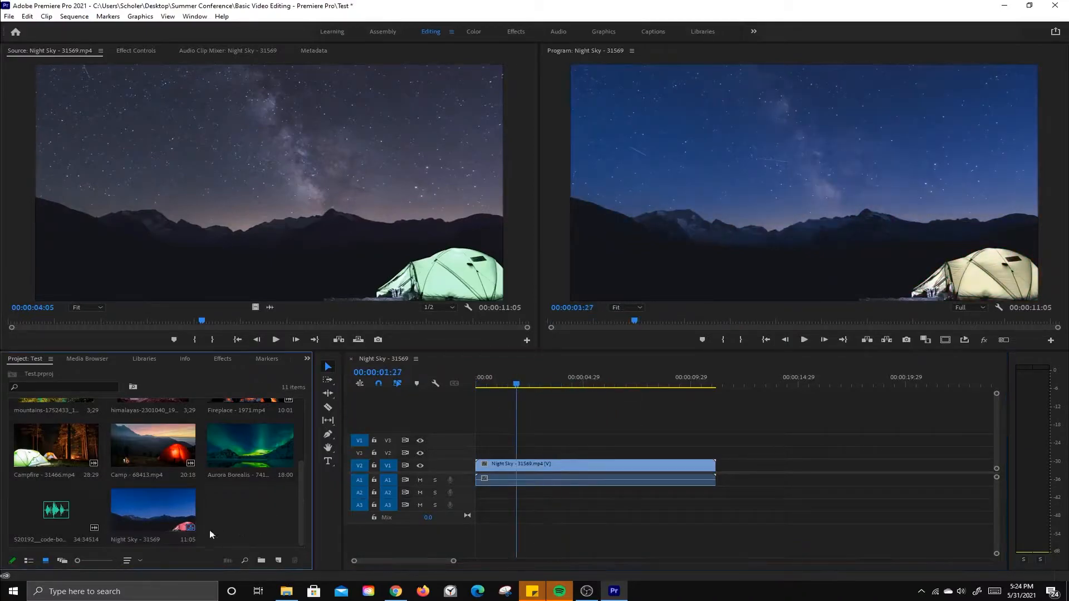
# - Switch the project items to list view and delete the Night Sky - 31569 sequence
pyautogui.click(134, 507)
pyautogui.click(28, 561)
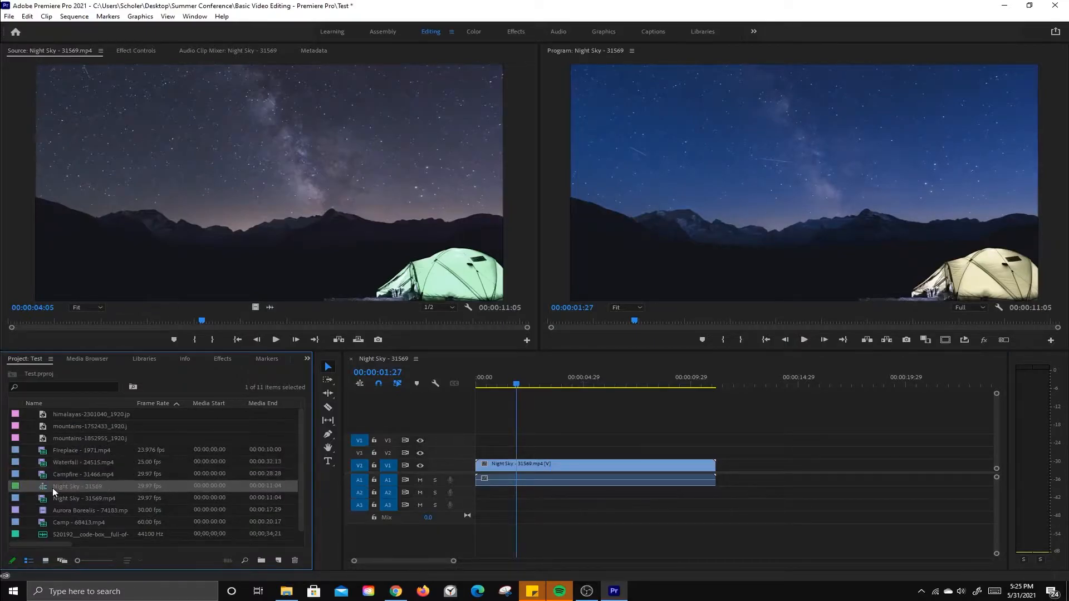
pyautogui.press('Delete')
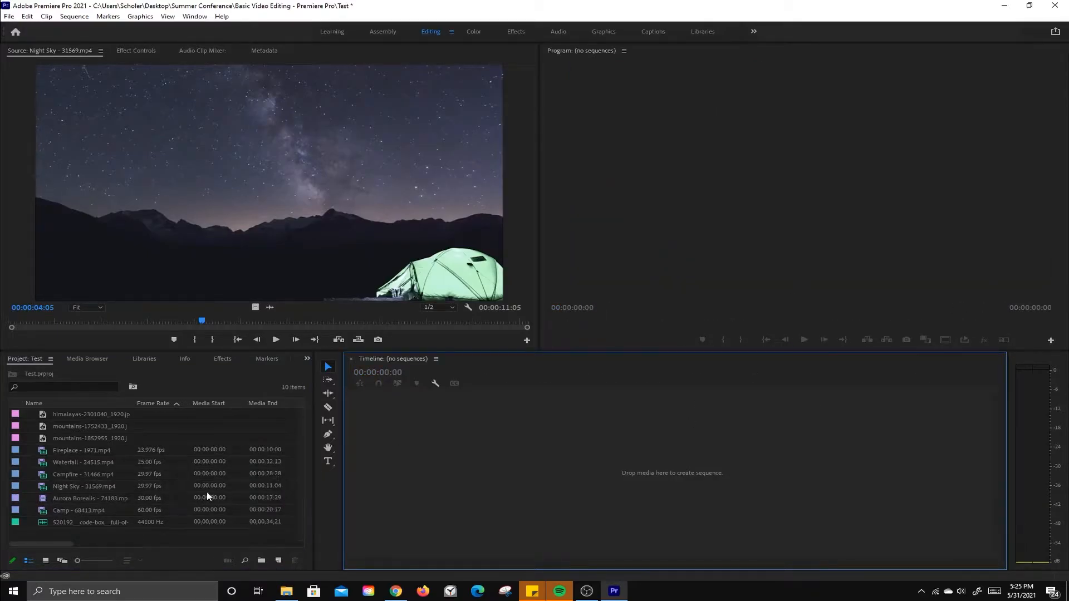
# - Create a new sequence with the HDV 1080p30 preset, keeping the default name
pyautogui.click(73, 16)
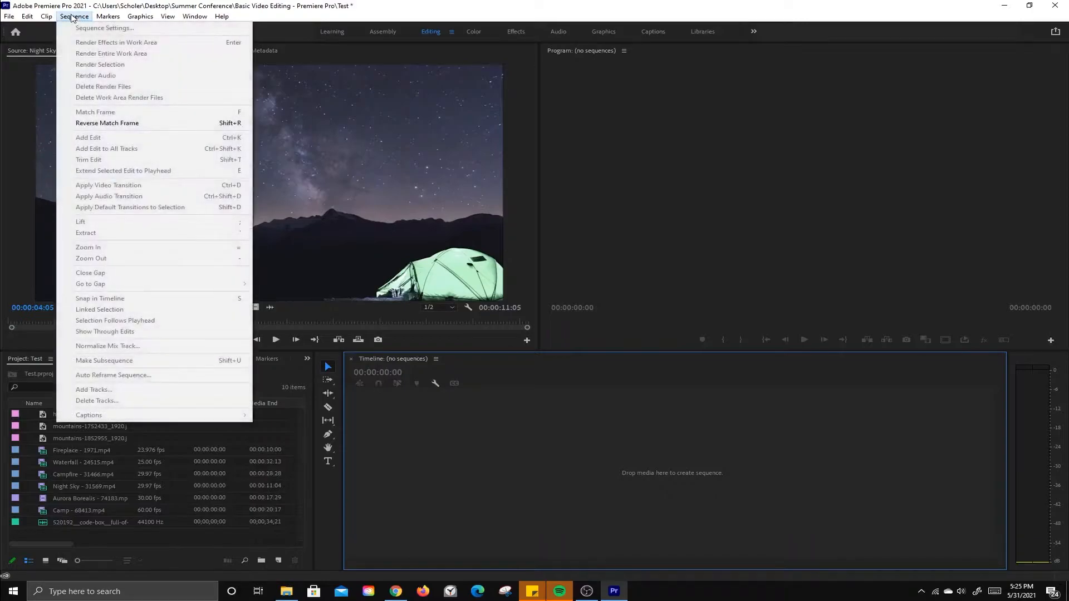
pyautogui.moveTo(9, 16)
pyautogui.moveTo(161, 29)
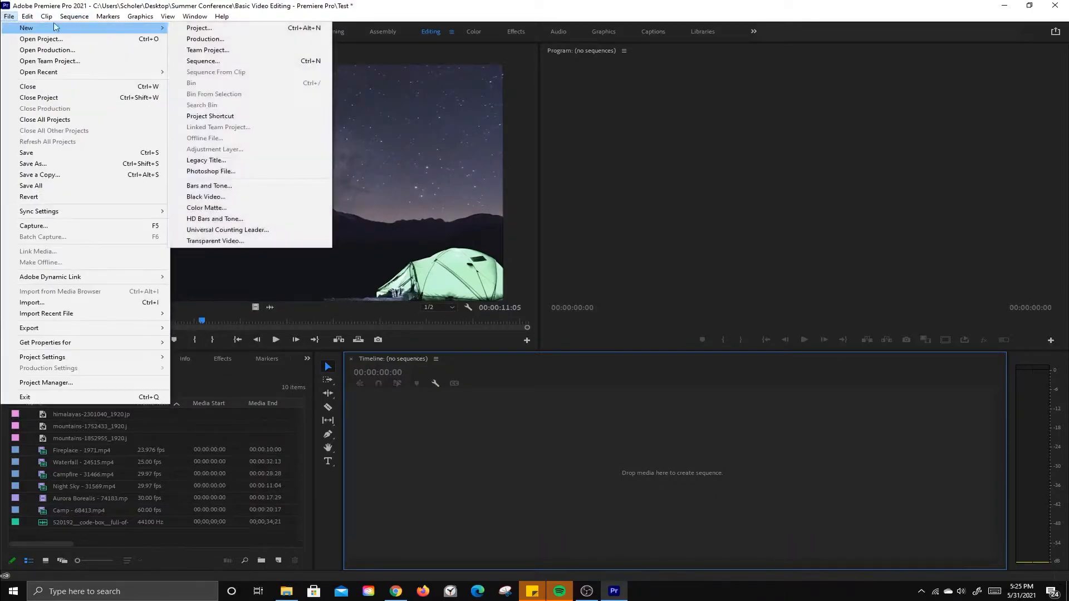
pyautogui.click(203, 61)
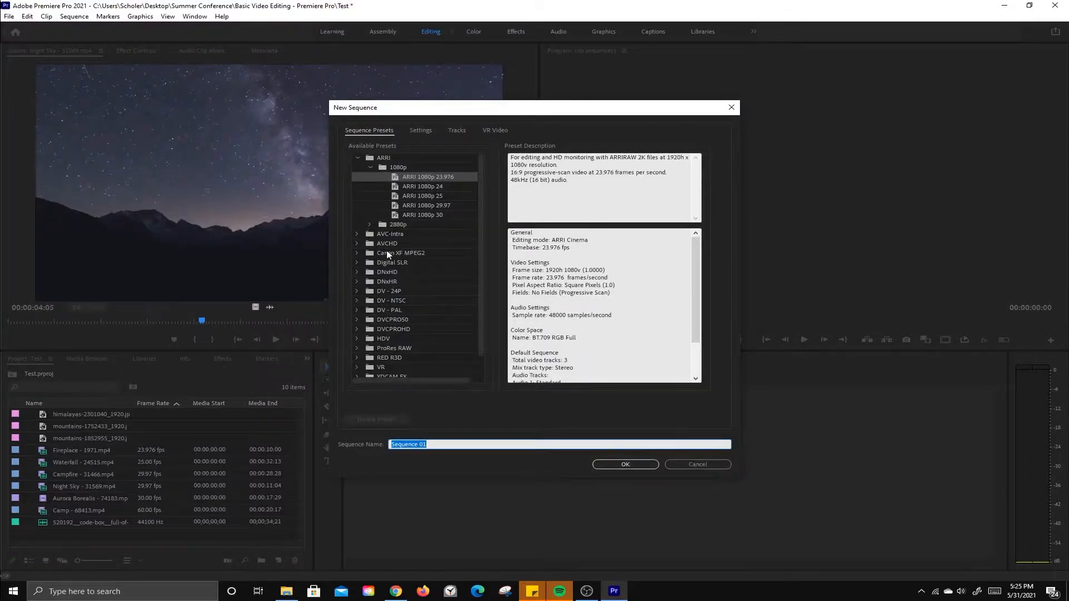
pyautogui.click(357, 158)
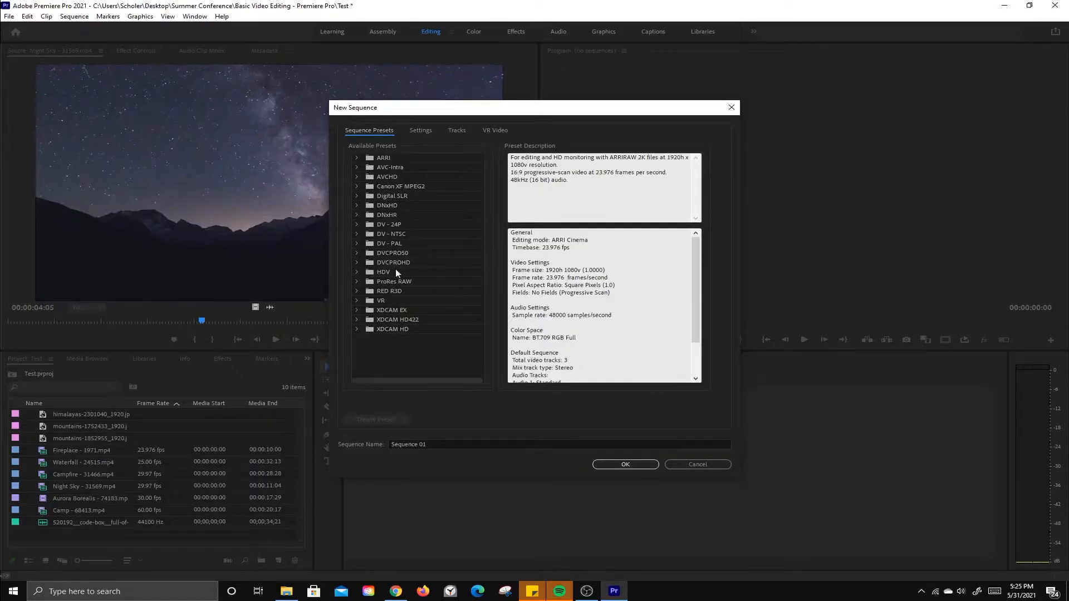
pyautogui.click(357, 272)
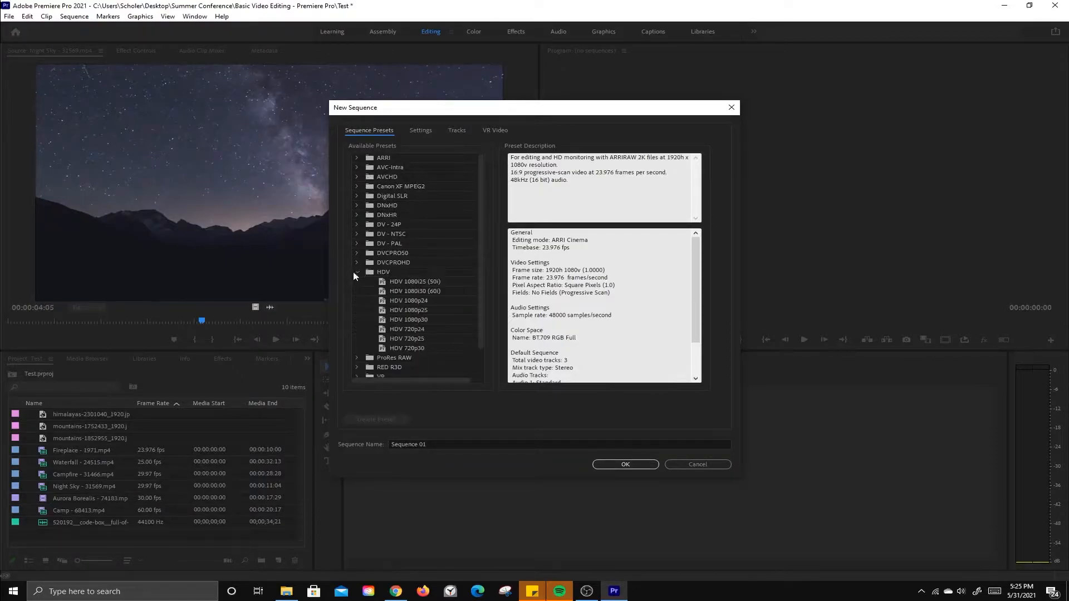
pyautogui.click(412, 320)
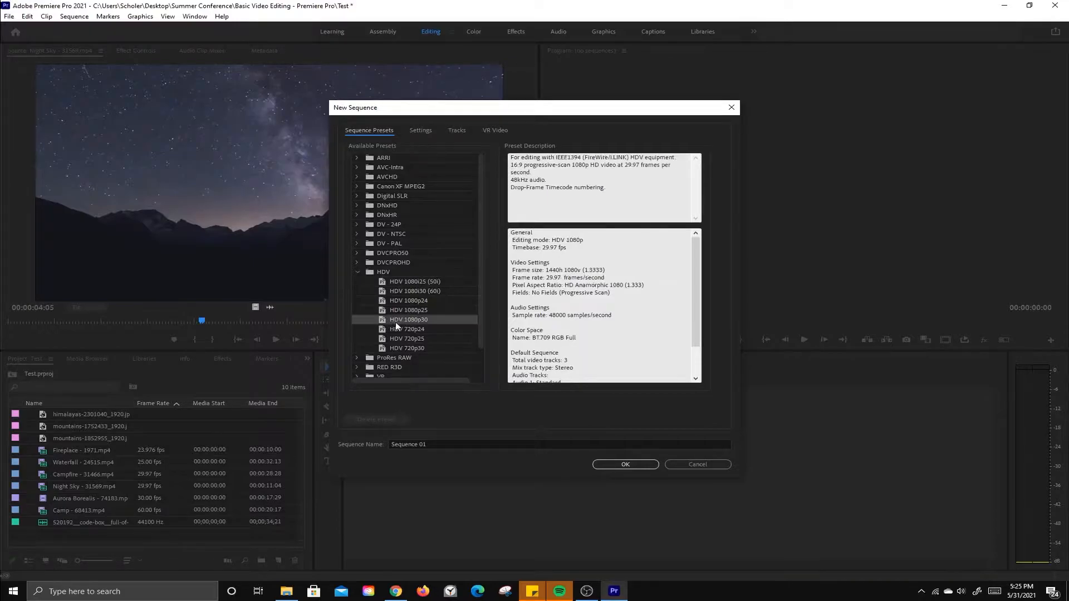
pyautogui.click(618, 464)
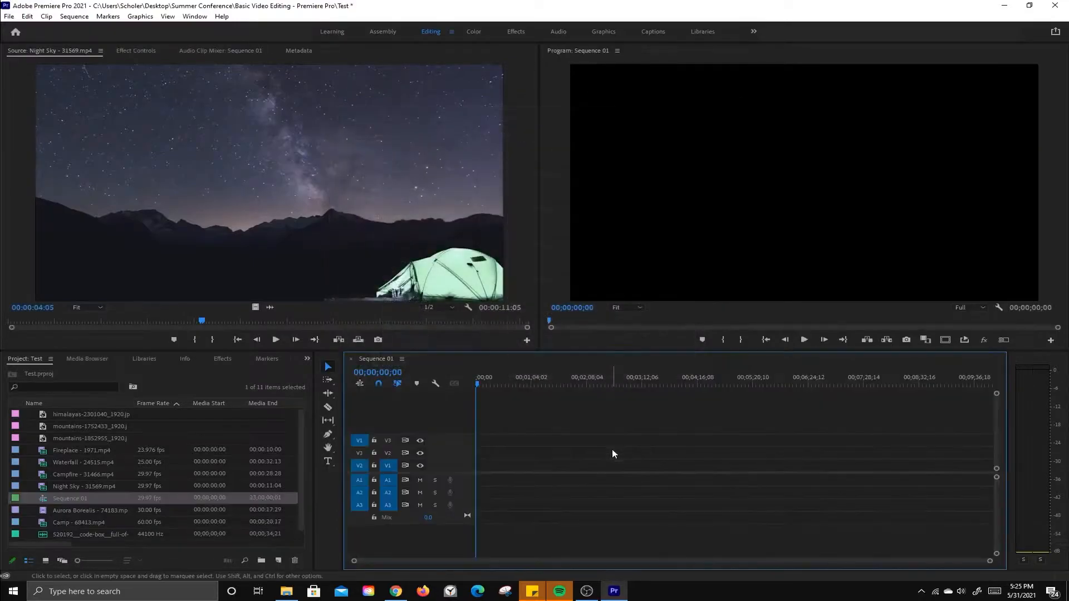
# - Close the empty HDV sequence in the timeline and delete it from the project
pyautogui.click(350, 358)
pyautogui.click(78, 490)
pyautogui.click(79, 495)
pyautogui.press('Delete')
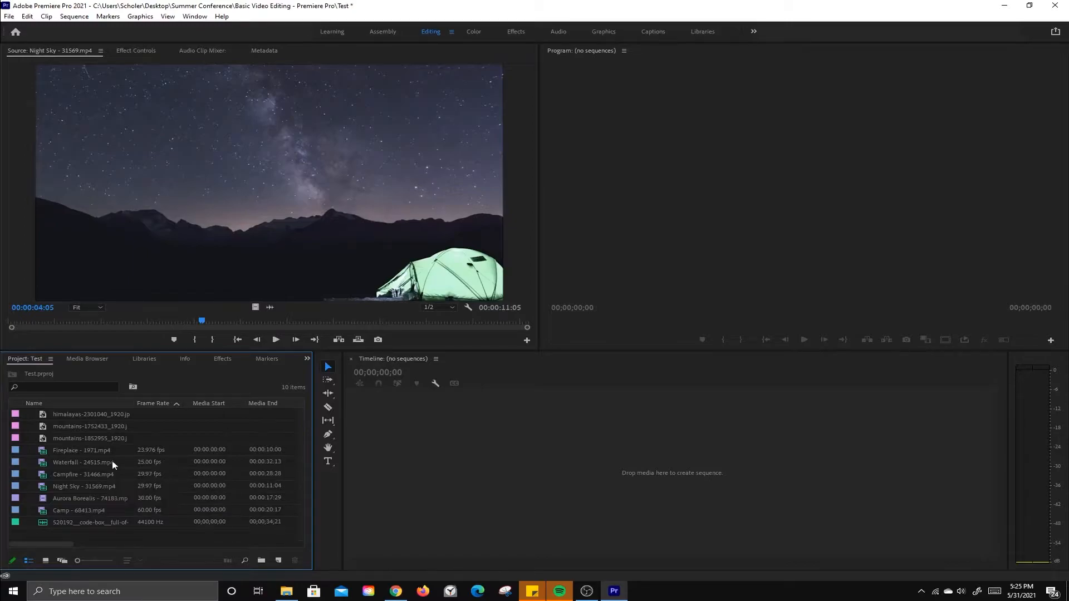
# - Create a sequence from the mountains-1752433_1920.jpg image by placing it in the empty timeline
pyautogui.click(78, 425)
pyautogui.moveTo(52, 431); pyautogui.dragTo(548, 486)
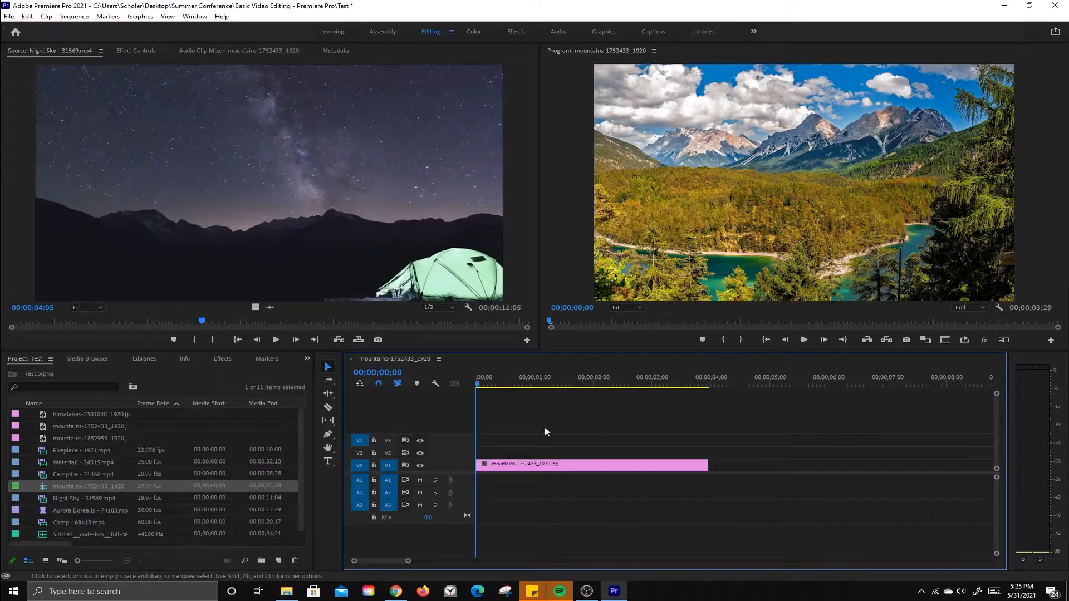
# - Close the mountains-1752433_1920 sequence in the timeline and delete it from the project
pyautogui.click(351, 359)
pyautogui.click(68, 487)
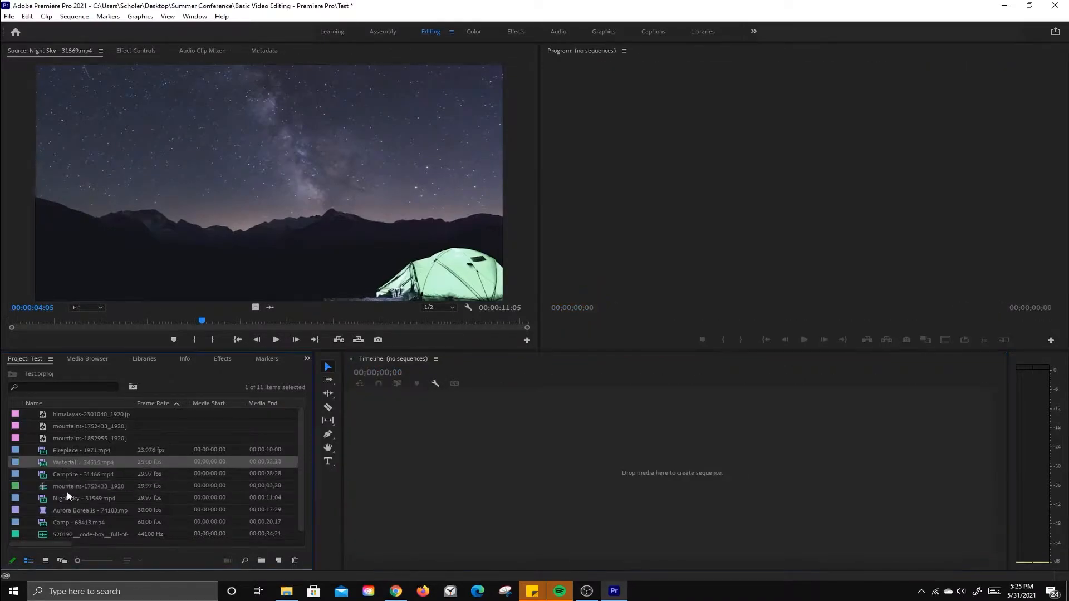
pyautogui.press('Delete')
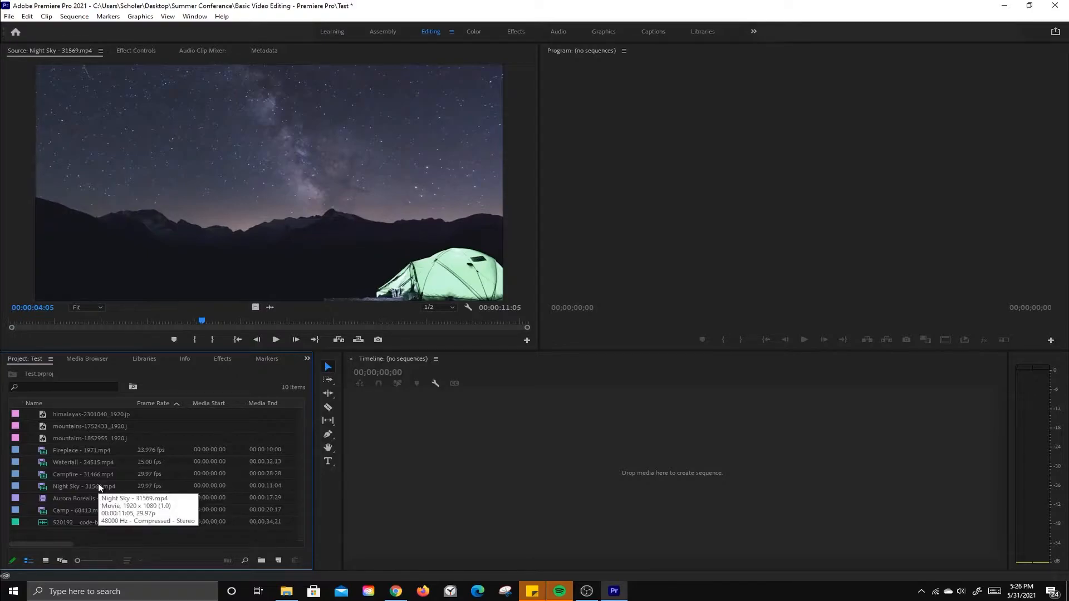
# - Create a sequence from Campfire - 31466.mp4 and add the mountains-1852955_1920.jpg image directly after that clip on V1
pyautogui.moveTo(83, 474); pyautogui.dragTo(446, 480)
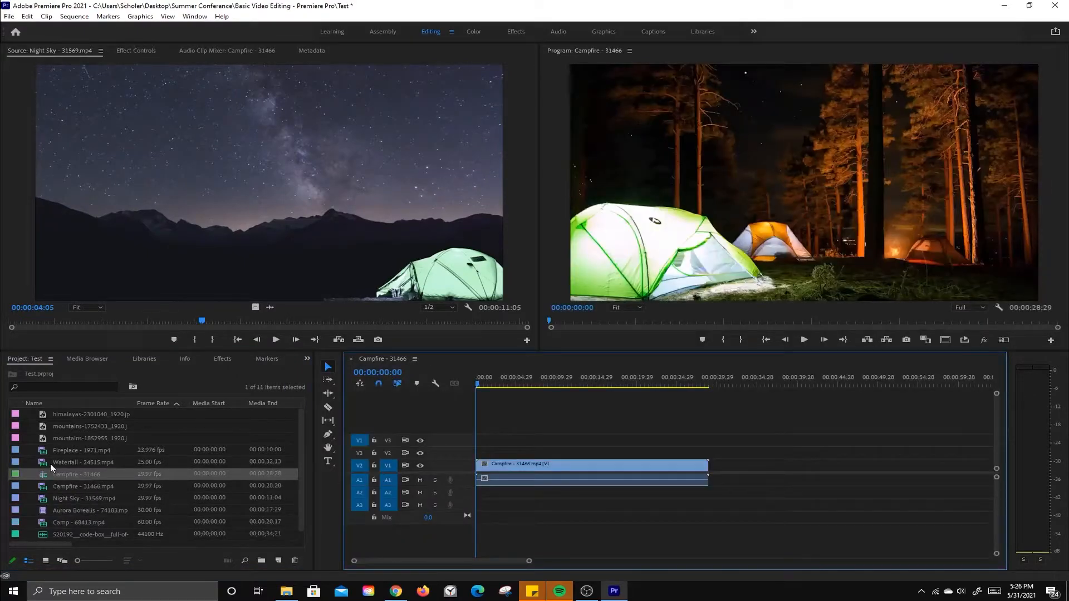
pyautogui.moveTo(51, 437); pyautogui.dragTo(600, 465)
pyautogui.moveTo(697, 462); pyautogui.dragTo(718, 465)
pyautogui.click(716, 378)
pyautogui.moveTo(718, 377)
pyautogui.mouseDown()
pyautogui.moveTo(579, 372)
pyautogui.moveTo(729, 373)
pyautogui.moveTo(727, 361)
pyautogui.mouseUp()
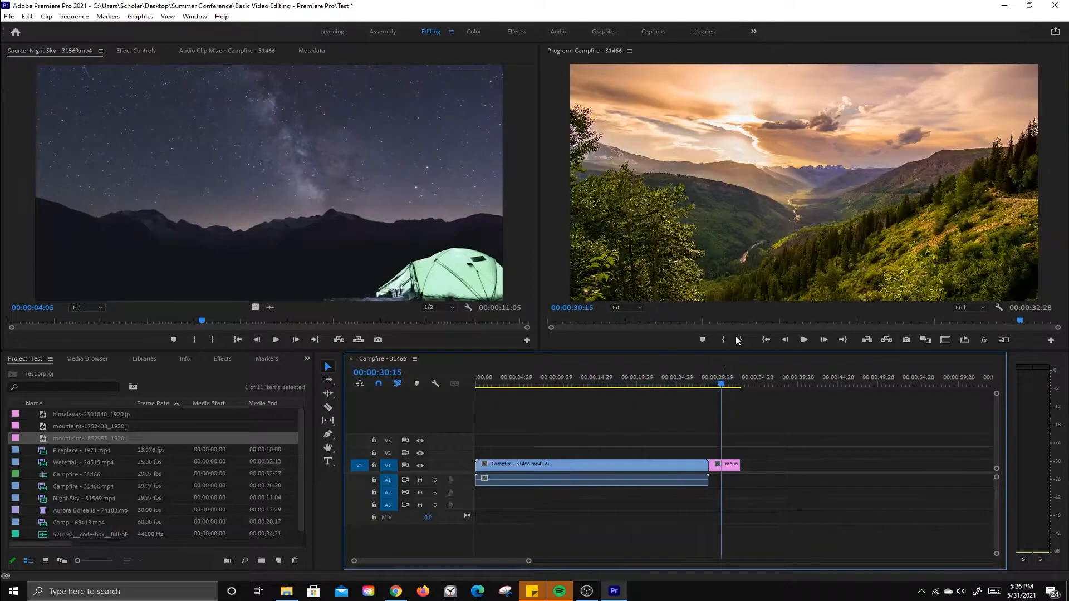
pyautogui.click(730, 466)
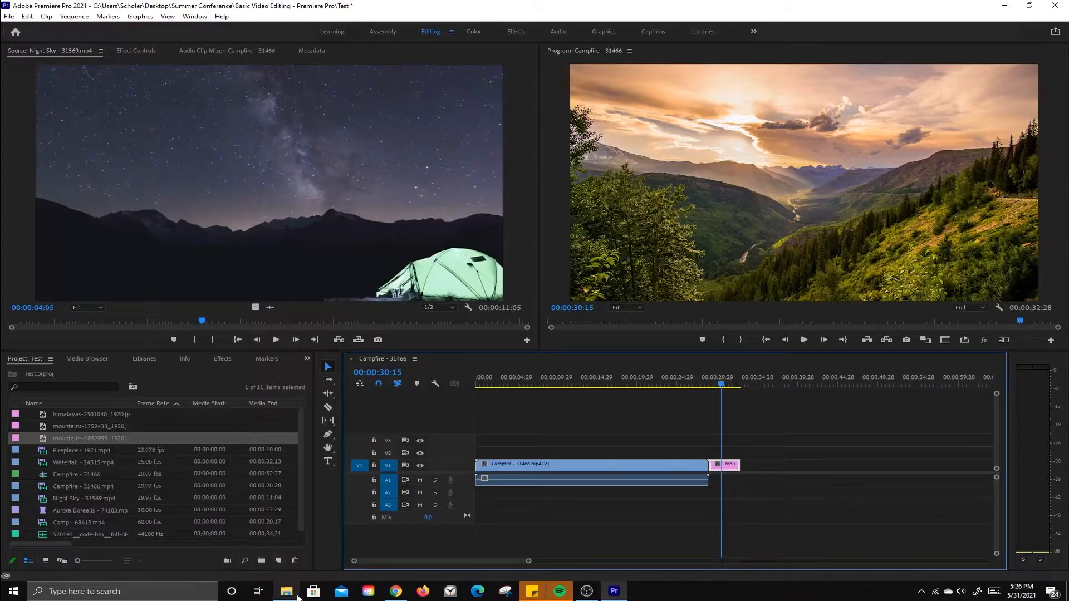
# - In File Explorer, move the mountains-1852955_1920 image from the Basic Video Editing - Premiere Pro folder up to Summer Conference, and return to Premiere Pro
pyautogui.click(295, 593)
pyautogui.click(584, 281)
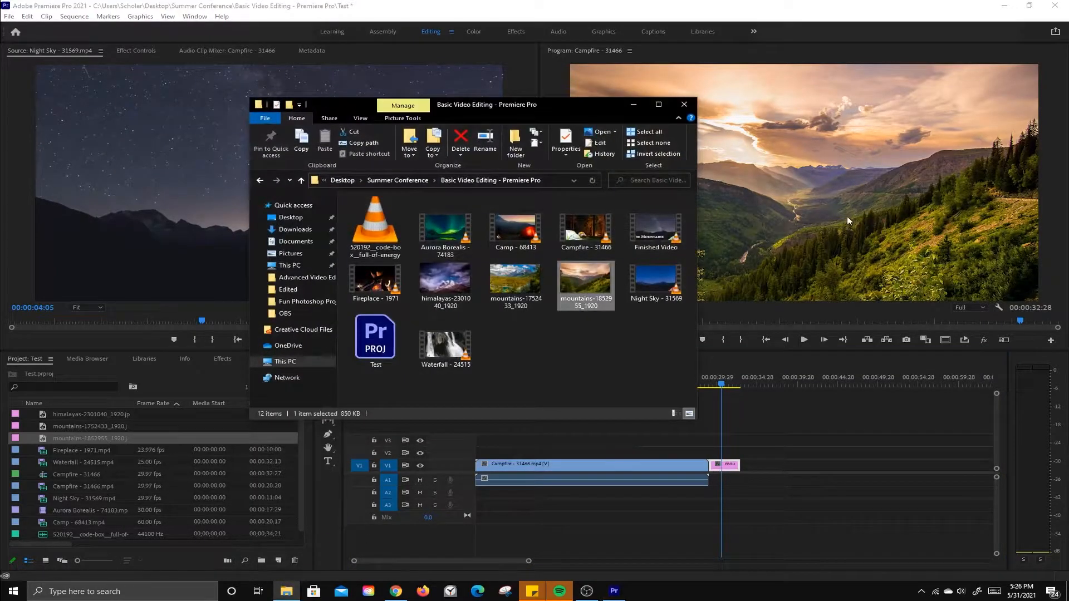
pyautogui.rightClick(583, 289)
pyautogui.click(471, 514)
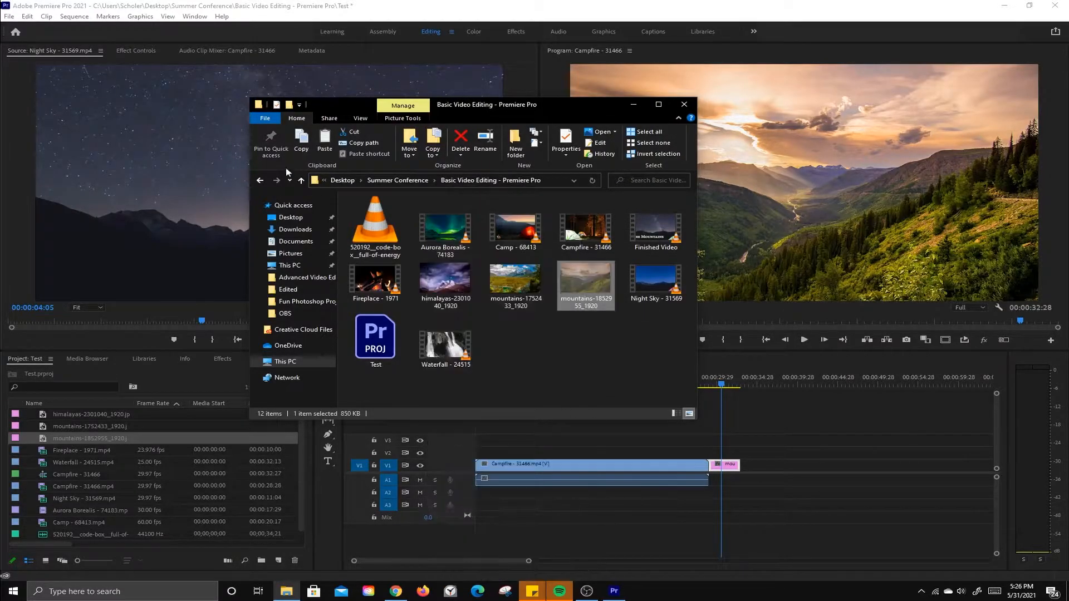
pyautogui.click(301, 179)
pyautogui.rightClick(493, 369)
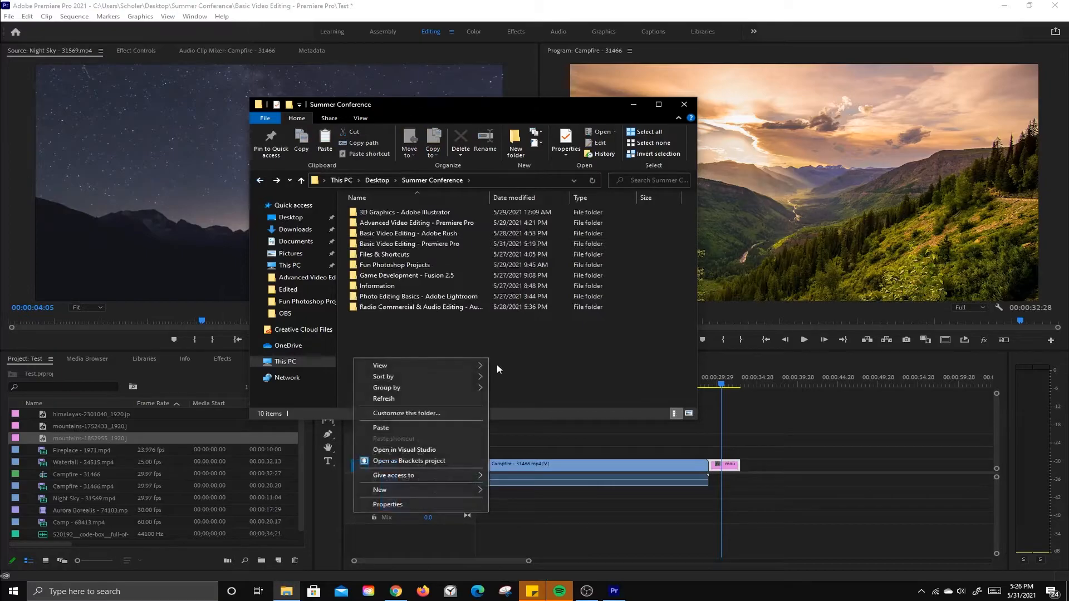
pyautogui.click(429, 425)
pyautogui.click(635, 104)
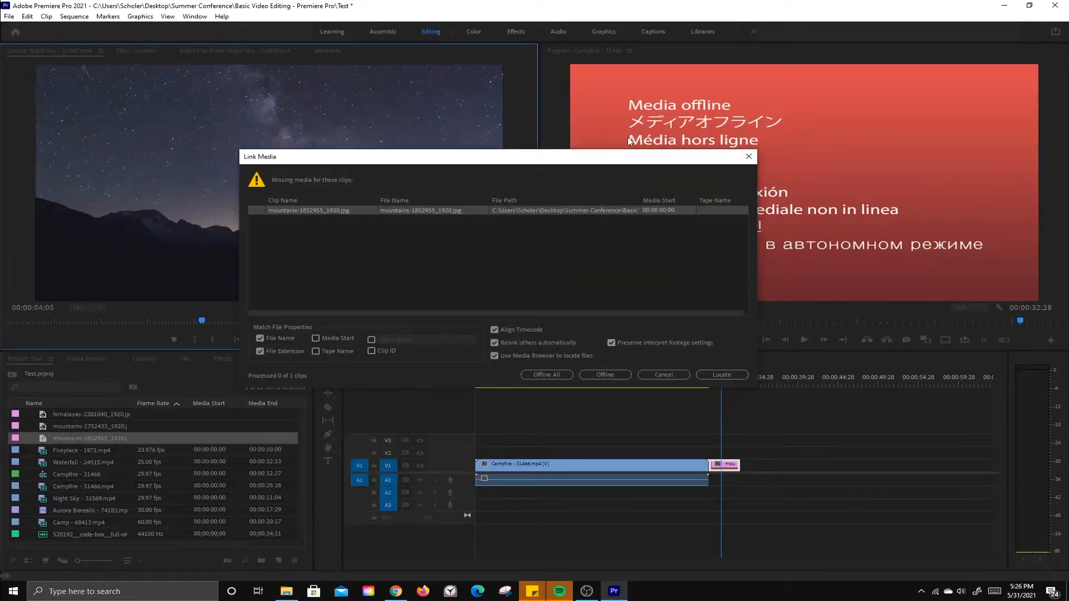
# - Examine the Link Media and Locate File dialogs for the missing mountains-1852955_1920.jpg clip without relinking it
pyautogui.moveTo(636, 159); pyautogui.dragTo(419, 99)
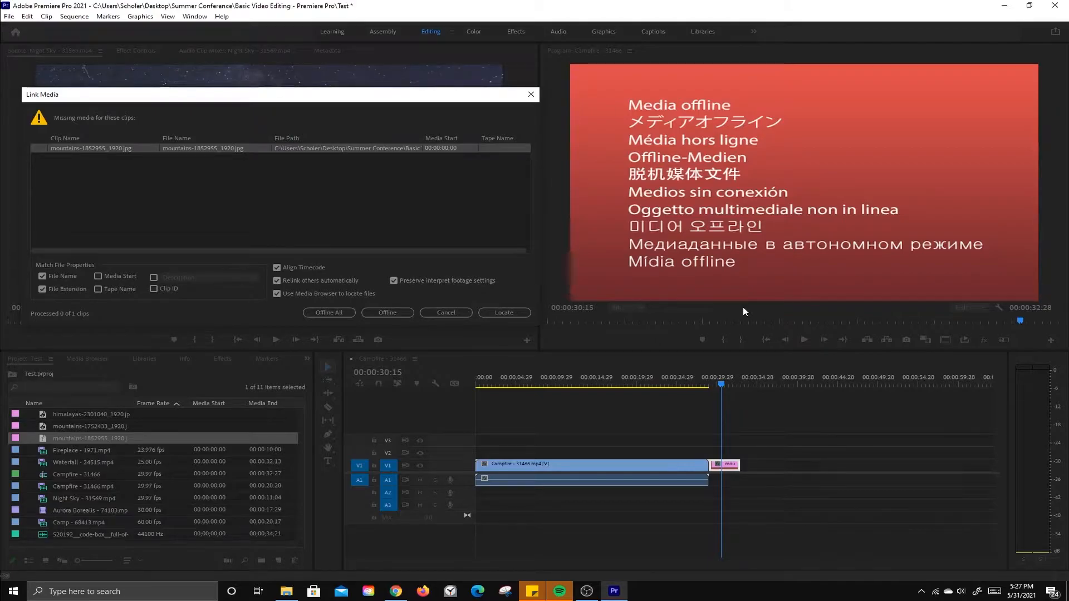
pyautogui.click(505, 313)
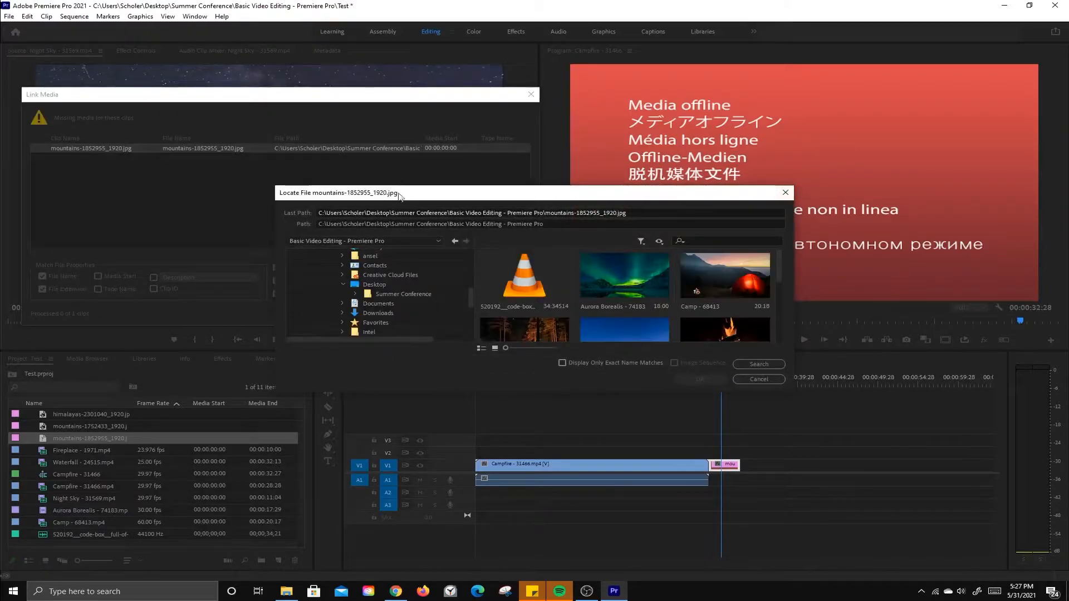
pyautogui.click(785, 193)
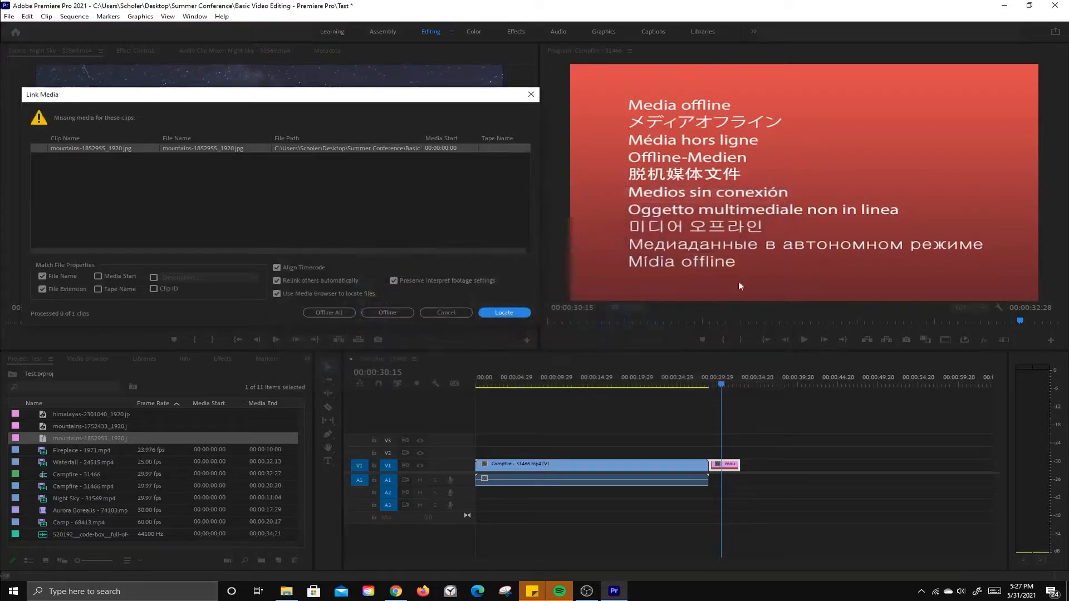
pyautogui.click(530, 98)
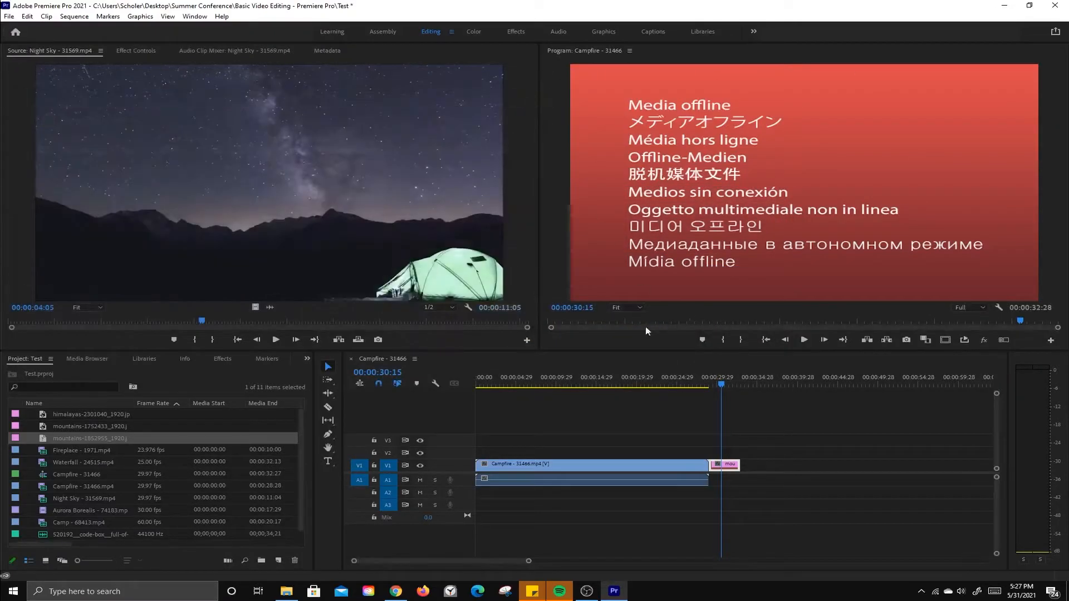
pyautogui.click(730, 466)
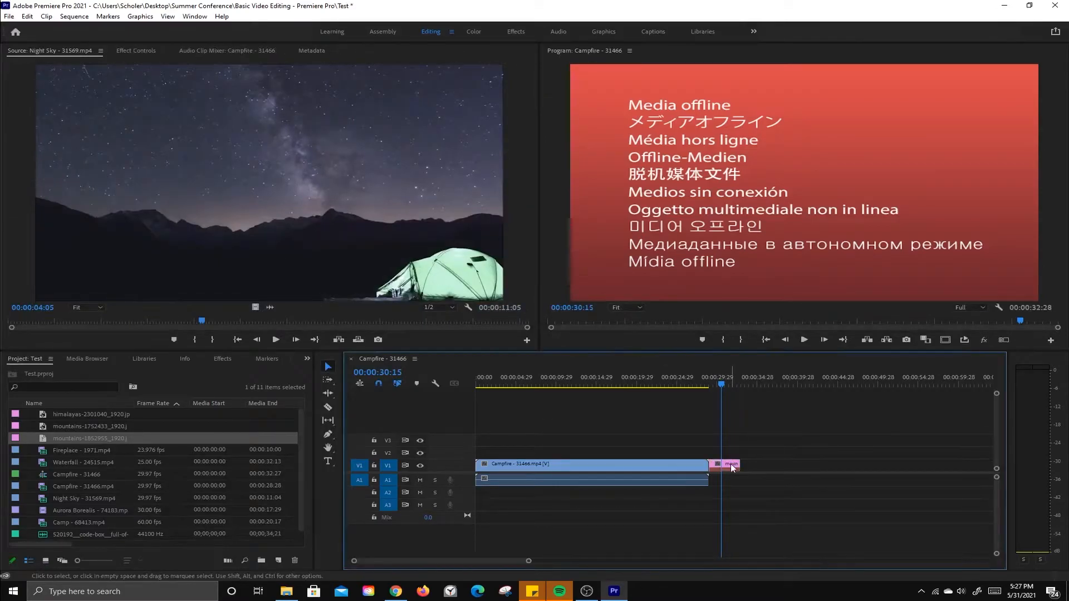
pyautogui.rightClick(731, 466)
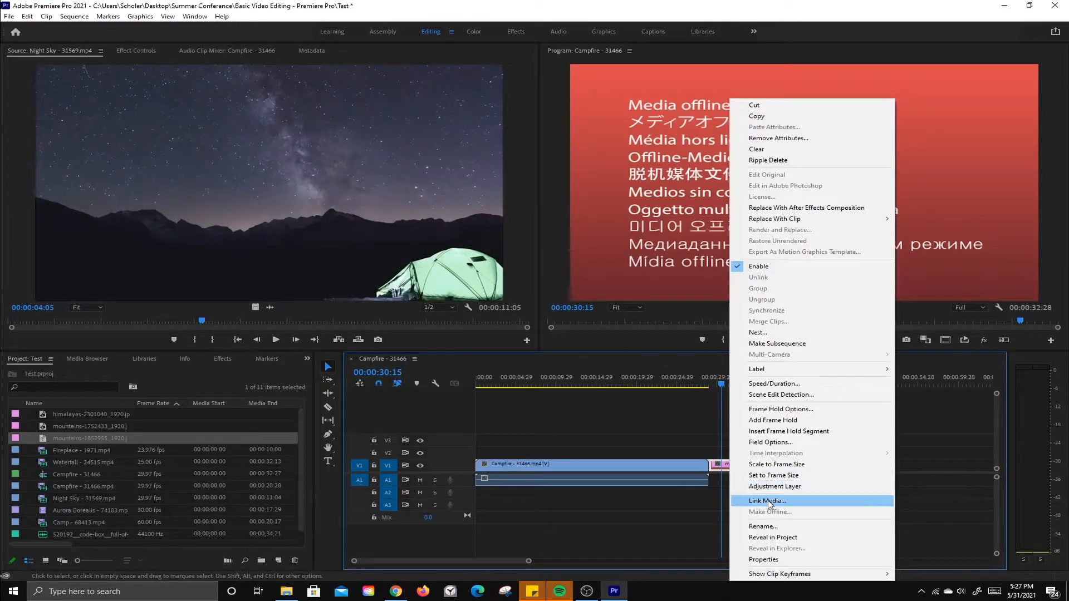
pyautogui.click(746, 501)
pyautogui.click(530, 94)
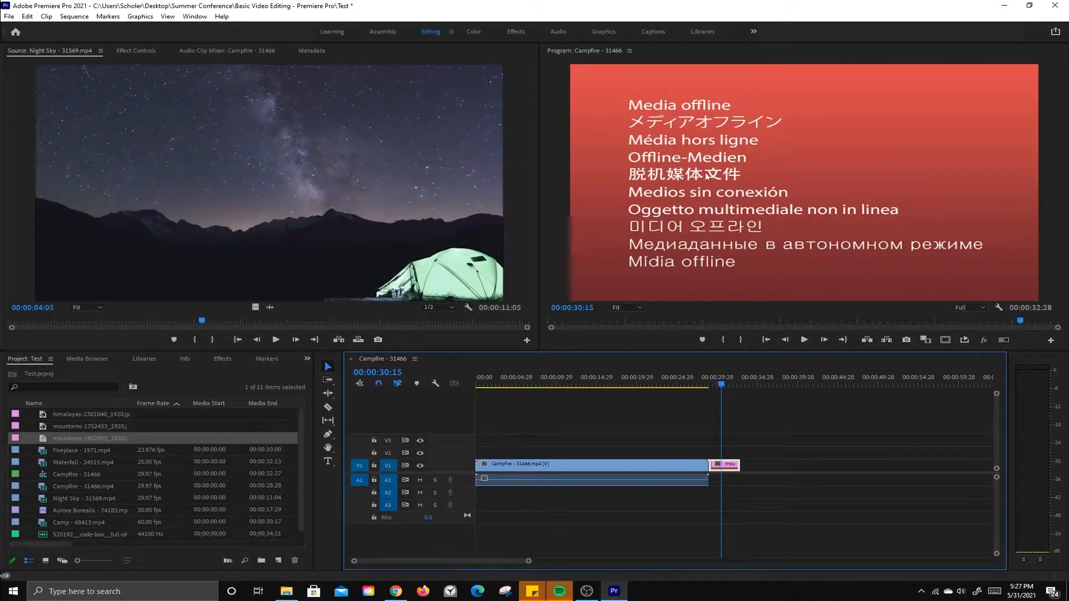
# - In File Explorer, move mountains-1852955_1920 back into the Basic Video Editing - Premiere Pro folder, and return to Premiere Pro
pyautogui.click(294, 594)
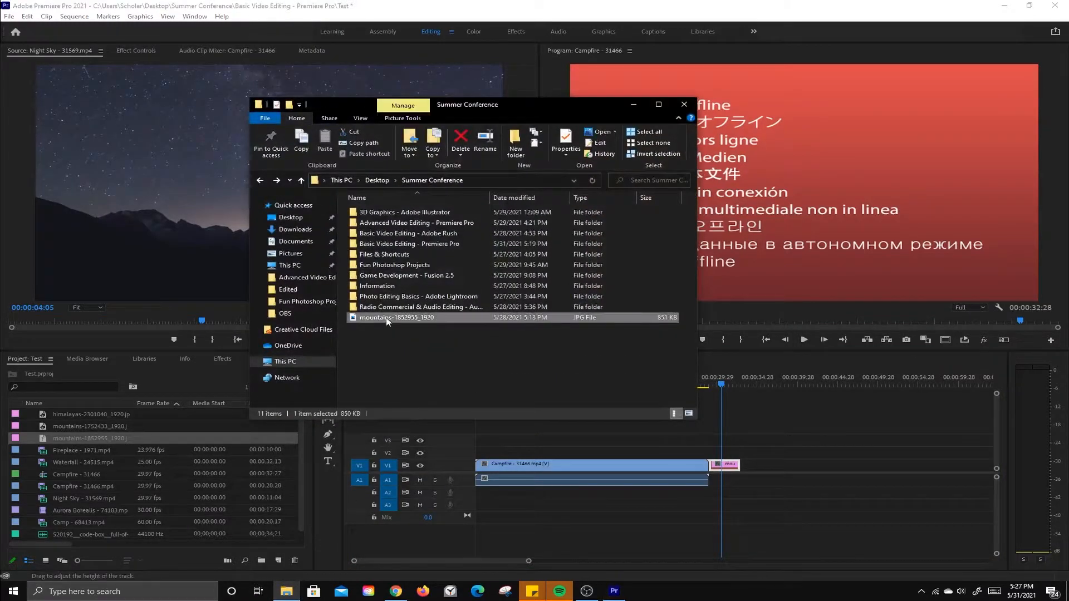
pyautogui.moveTo(388, 316); pyautogui.dragTo(386, 240)
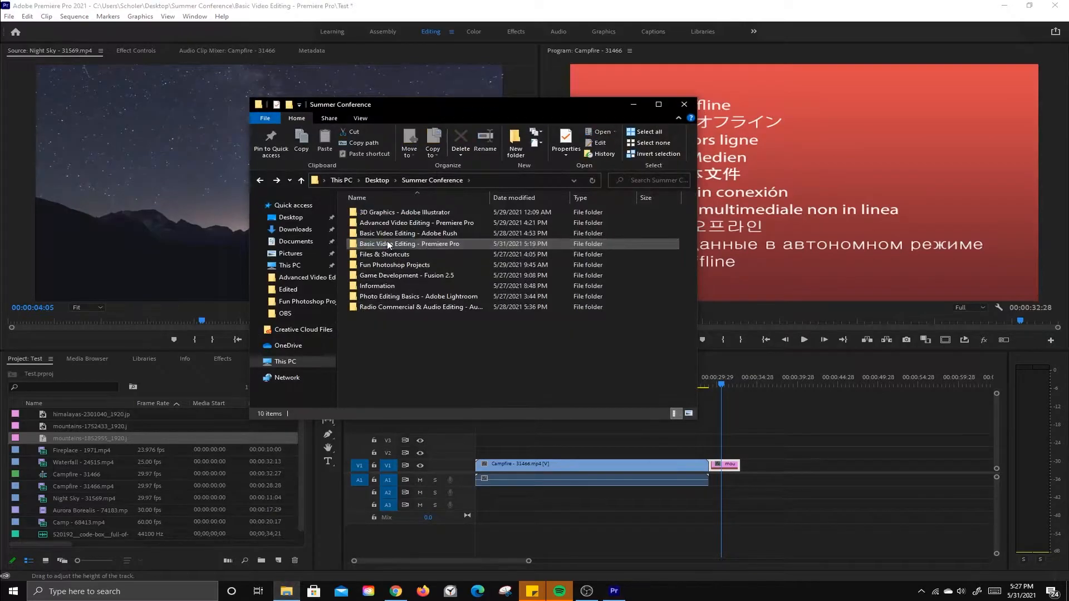
pyautogui.click(633, 104)
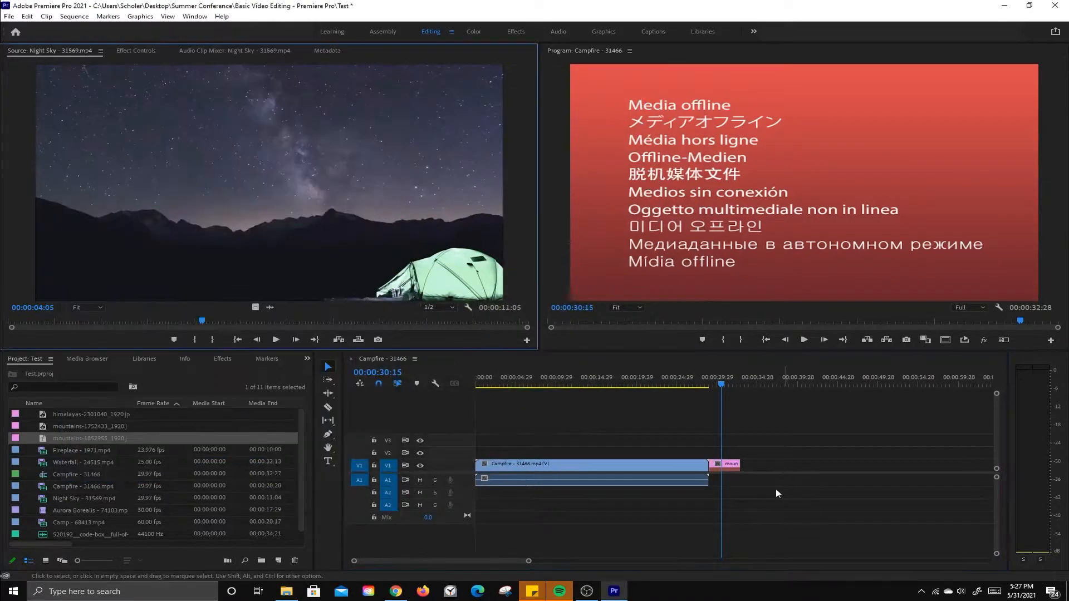
# - Relink the offline image clip in the timeline to mountains-1852955_1920 in the Basic Video Editing - Premiere Pro folder
pyautogui.click(734, 466)
pyautogui.rightClick(734, 466)
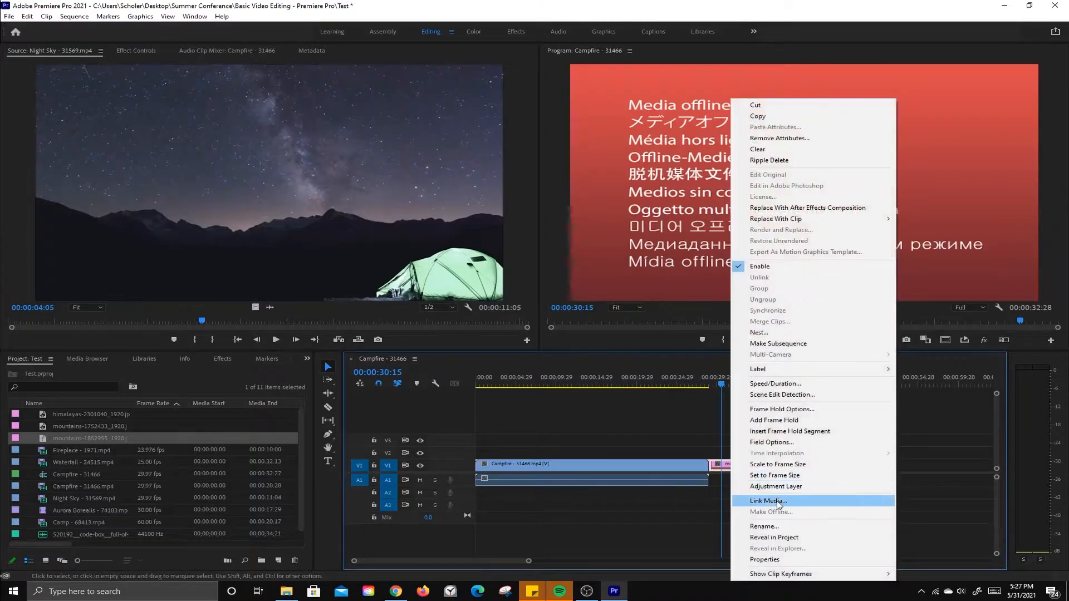
pyautogui.click(778, 501)
pyautogui.click(500, 313)
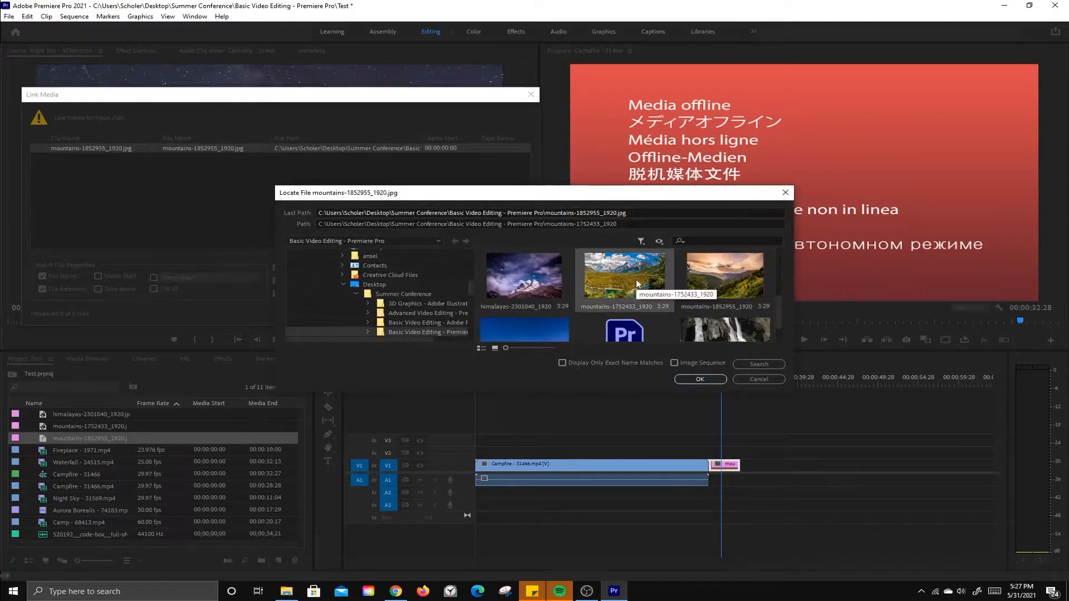
pyautogui.click(700, 379)
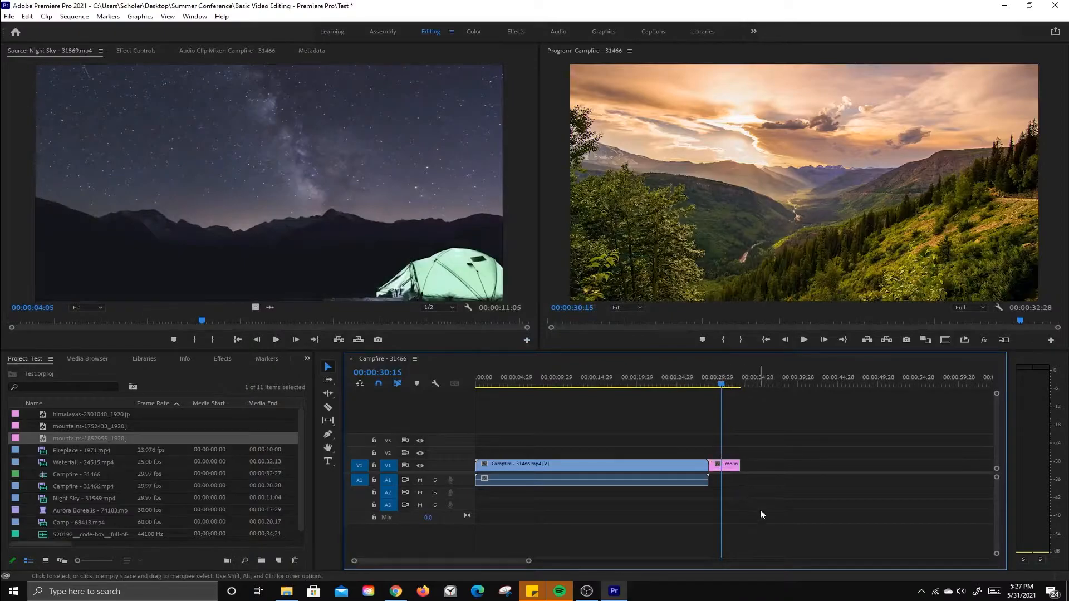
# - Delete all clips from the timeline and, with the project items in icon view, place Night Sky - 31569.mp4 at the start of V1
pyautogui.click(633, 464)
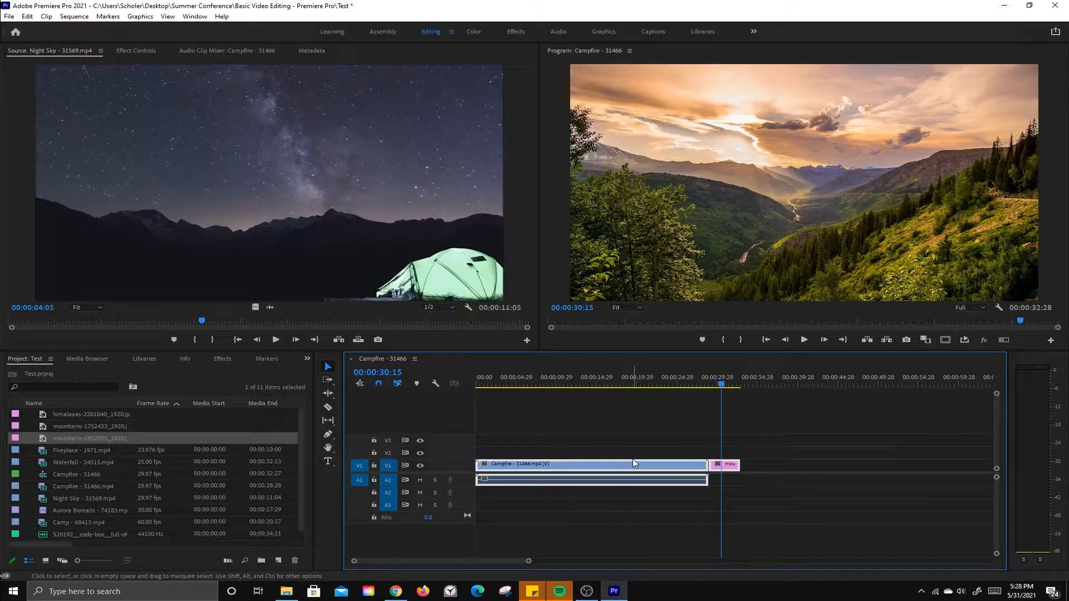
pyautogui.press('Delete')
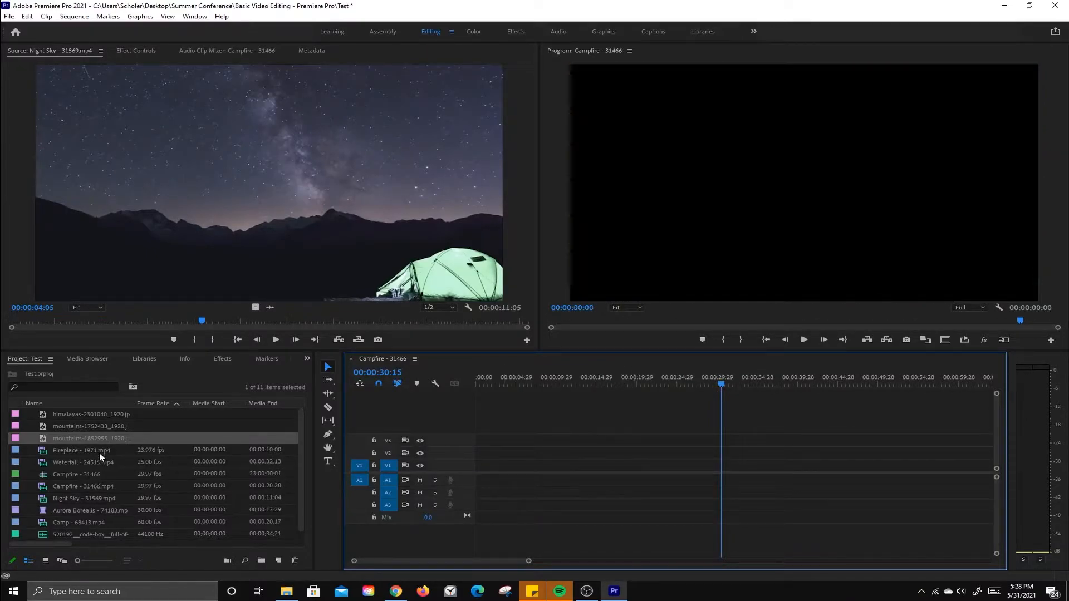
pyautogui.click(46, 561)
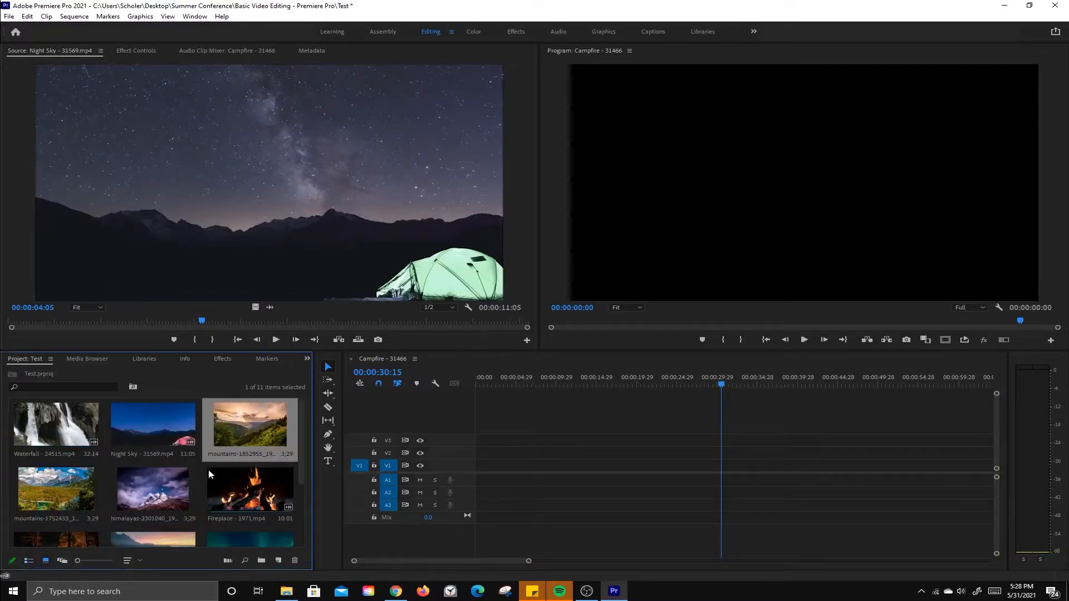
pyautogui.moveTo(165, 427); pyautogui.dragTo(472, 470)
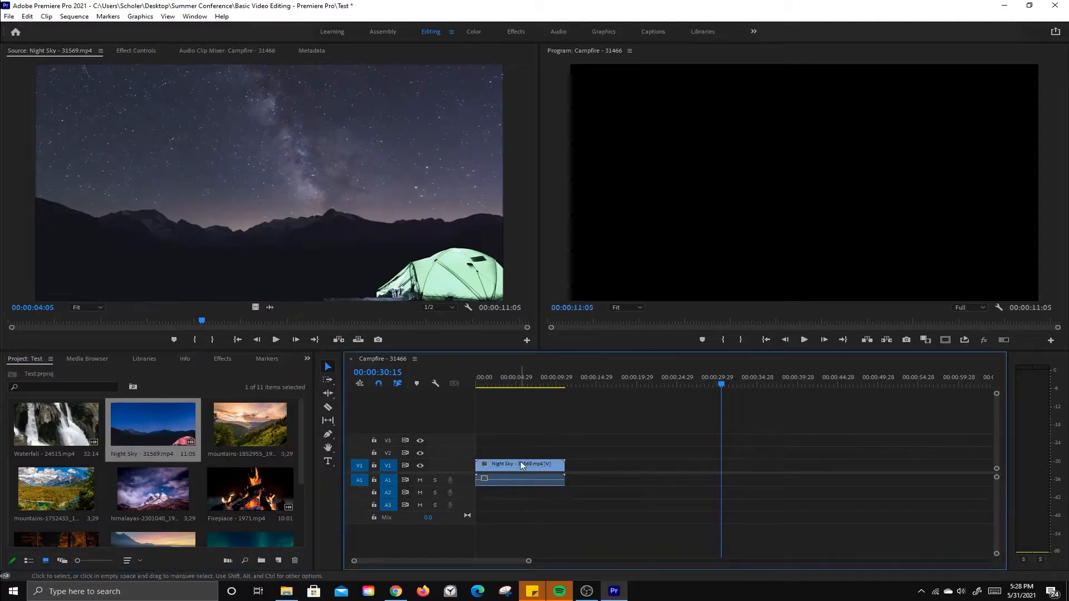
# - Preview part of the Night Sky clip in the sequence by scrubbing and briefly playing it
pyautogui.moveTo(548, 384); pyautogui.dragTo(497, 388)
pyautogui.click(804, 340)
pyautogui.click(805, 341)
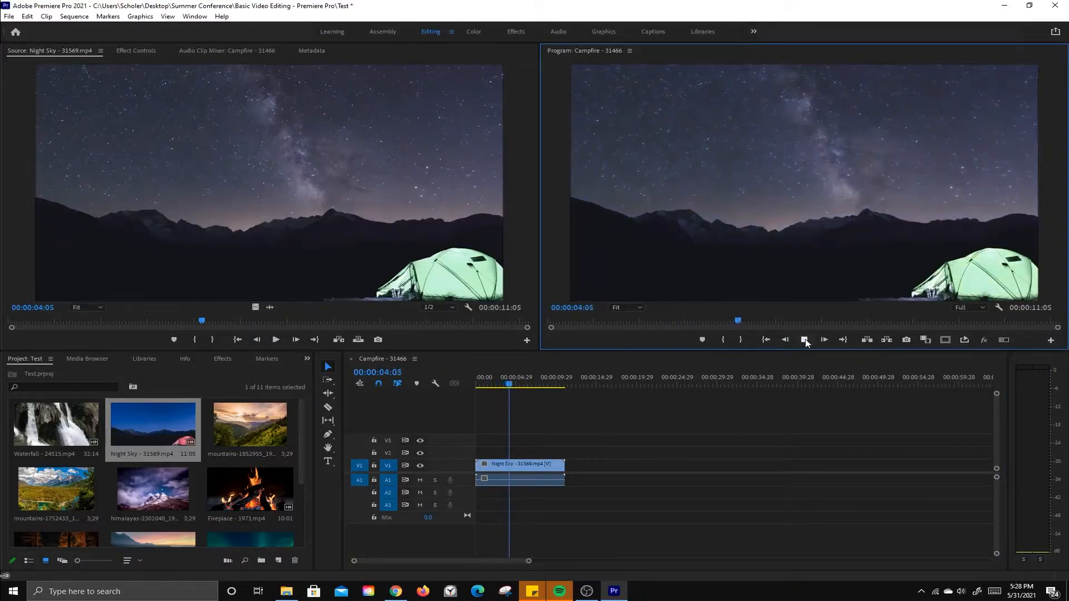
pyautogui.click(805, 340)
# - Add Camp - 68413.mp4 to V1 after Night Sky, with Fireplace - 1971.mp4 between them and no gaps between the three clips
pyautogui.scroll(-2, 156, 473)
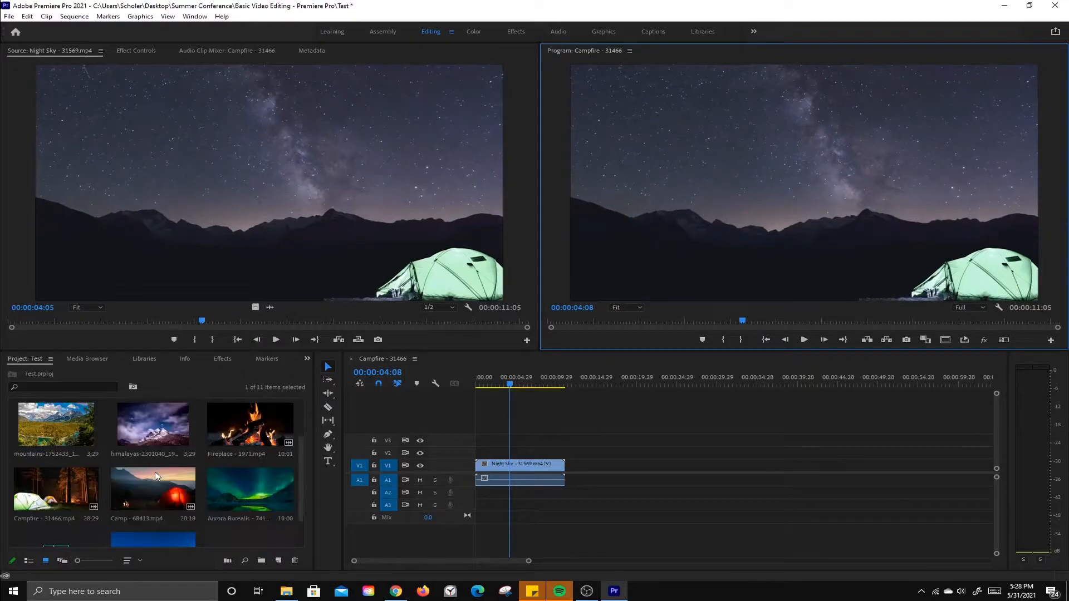
pyautogui.moveTo(176, 495); pyautogui.dragTo(633, 468)
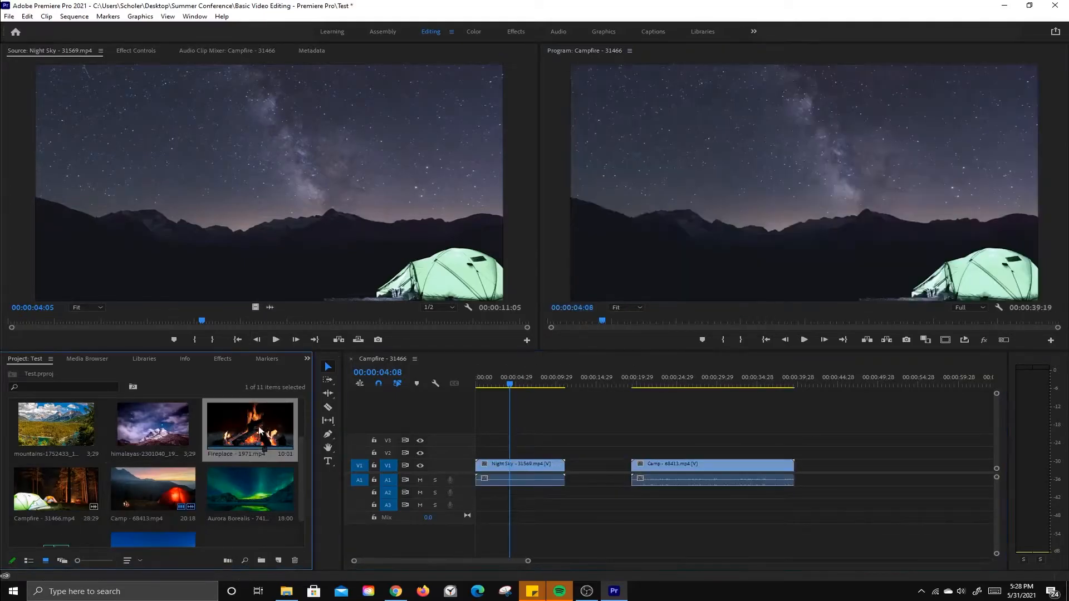
pyautogui.doubleClick(261, 429)
pyautogui.moveTo(284, 437); pyautogui.dragTo(603, 477)
pyautogui.hotkey('ctrl', 'z')
pyautogui.hotkey('ctrl', 'z')
pyautogui.moveTo(711, 467); pyautogui.dragTo(692, 467)
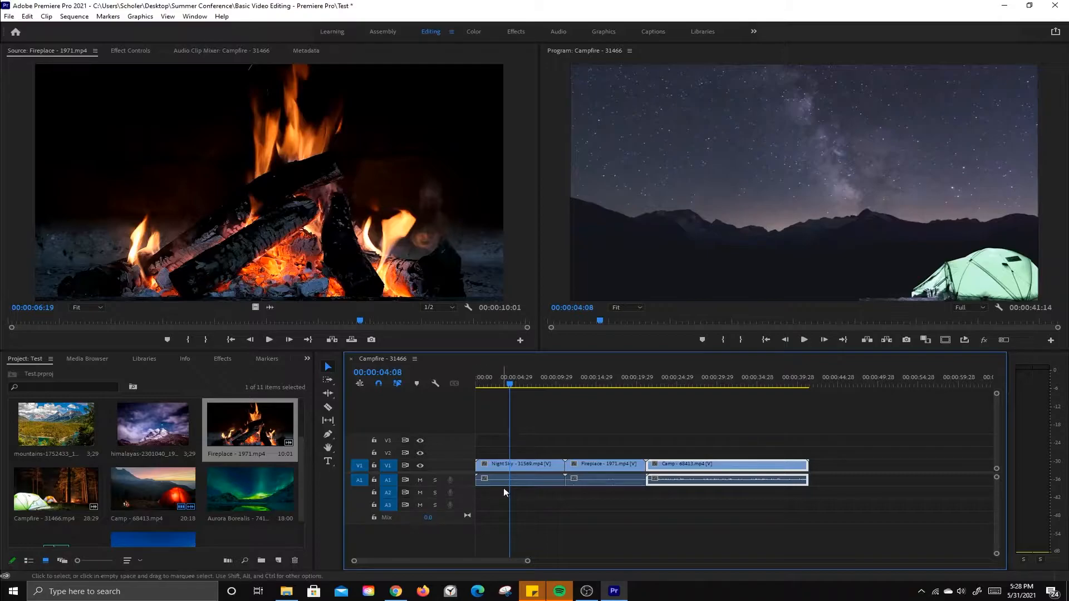
# - Place the himalayas-2301040_1920 image on V2 above Night Sky, starting at 00:00:04:08, and move the playhead to 00:00:05:08
pyautogui.moveTo(533, 484)
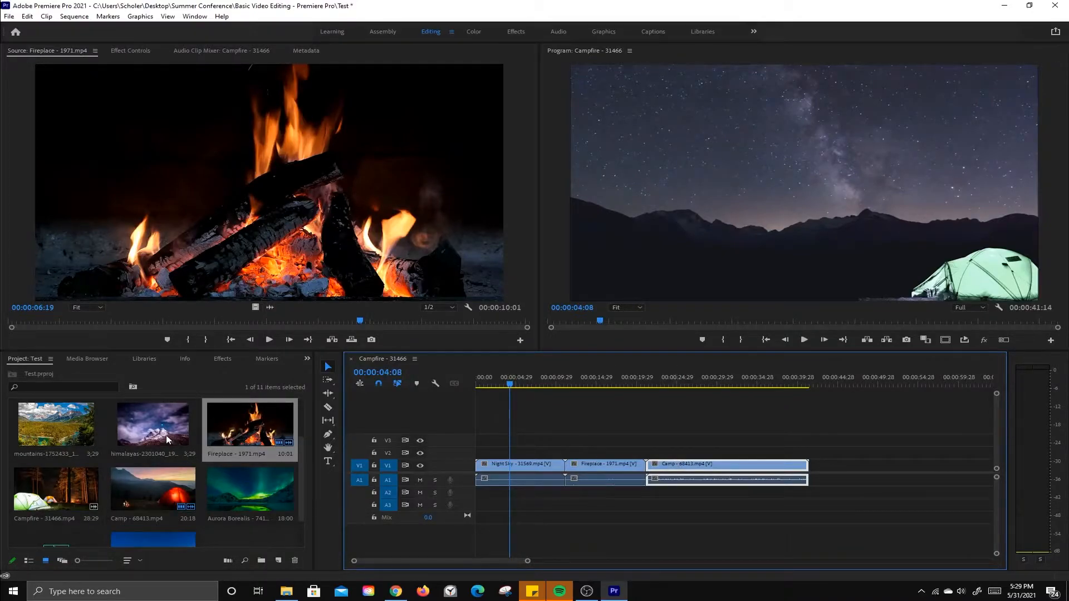
pyautogui.moveTo(160, 436); pyautogui.dragTo(515, 455)
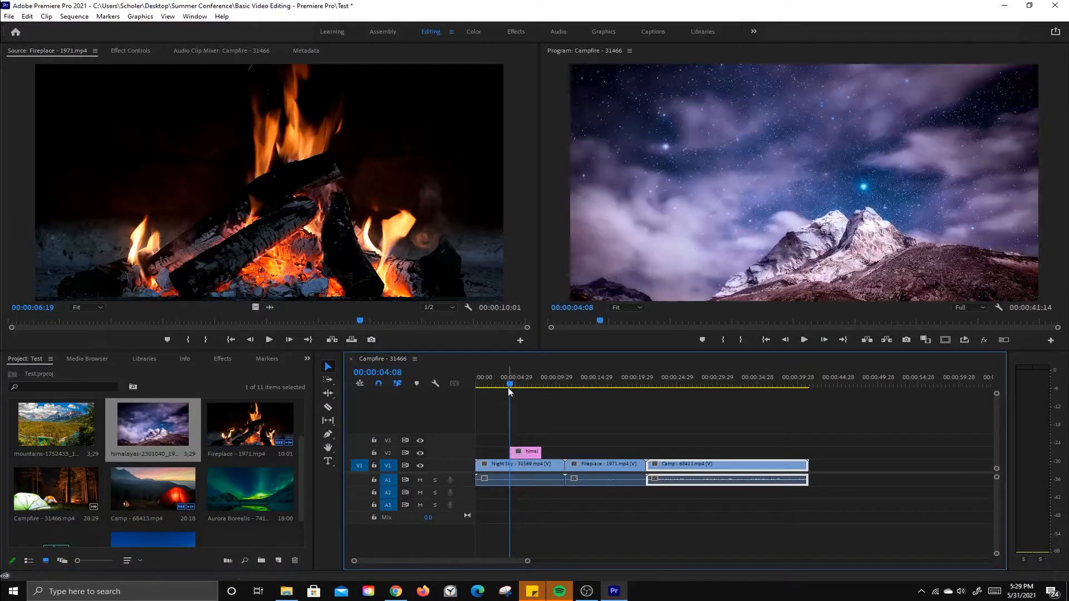
pyautogui.moveTo(513, 385); pyautogui.dragTo(518, 383)
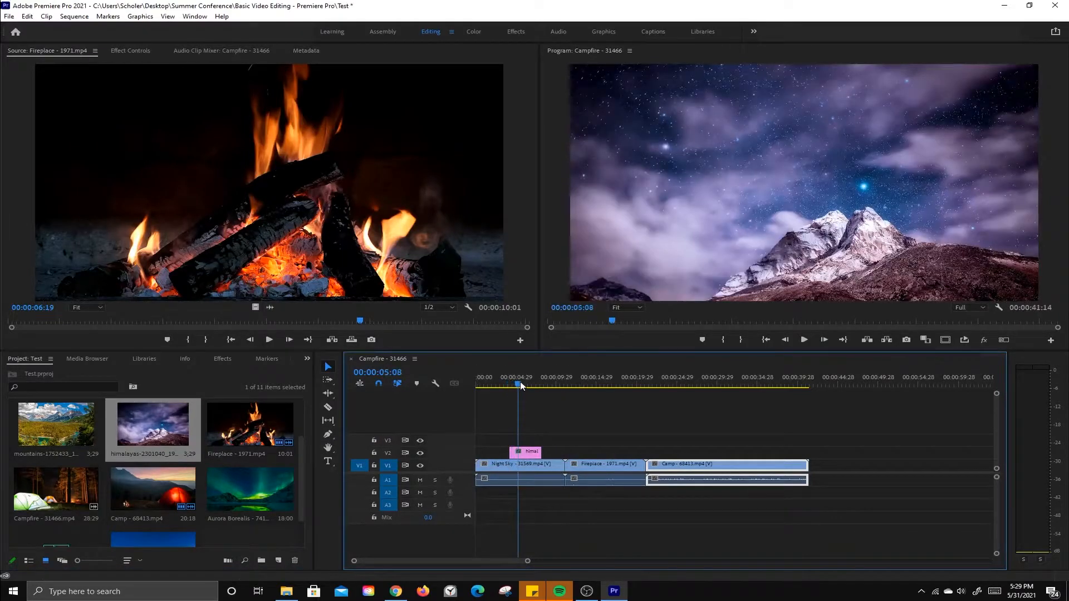
# - Scale the himalayas image to less than half the frame's width and position it in the frame's upper-left corner over Night Sky
pyautogui.click(723, 222)
pyautogui.moveTo(717, 198); pyautogui.dragTo(733, 238)
pyautogui.moveTo(586, 82); pyautogui.dragTo(720, 163)
pyautogui.moveTo(759, 175); pyautogui.dragTo(619, 87)
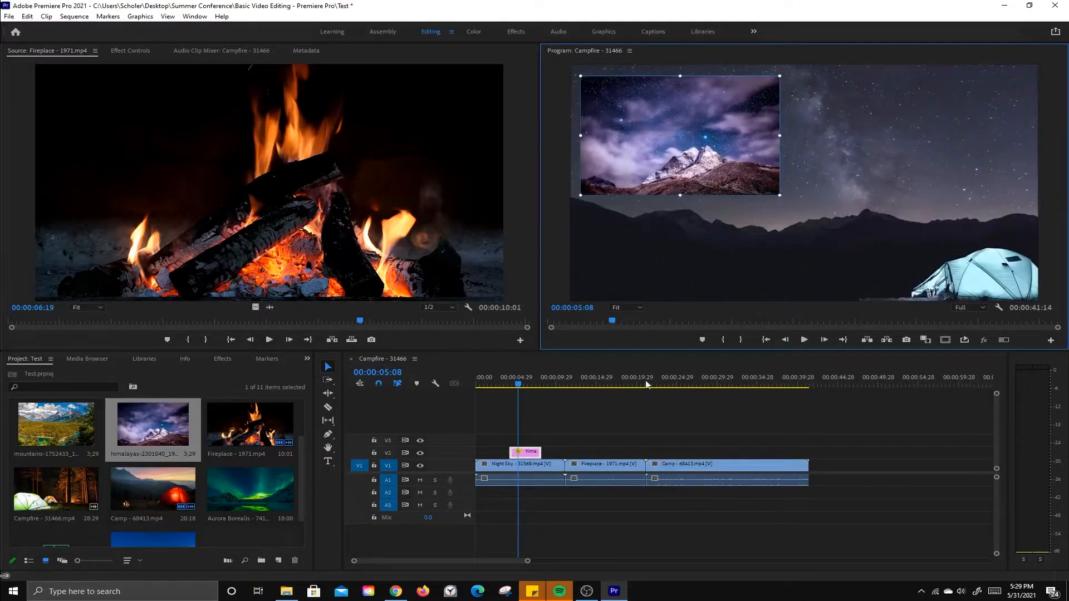
pyautogui.click(541, 435)
pyautogui.click(533, 449)
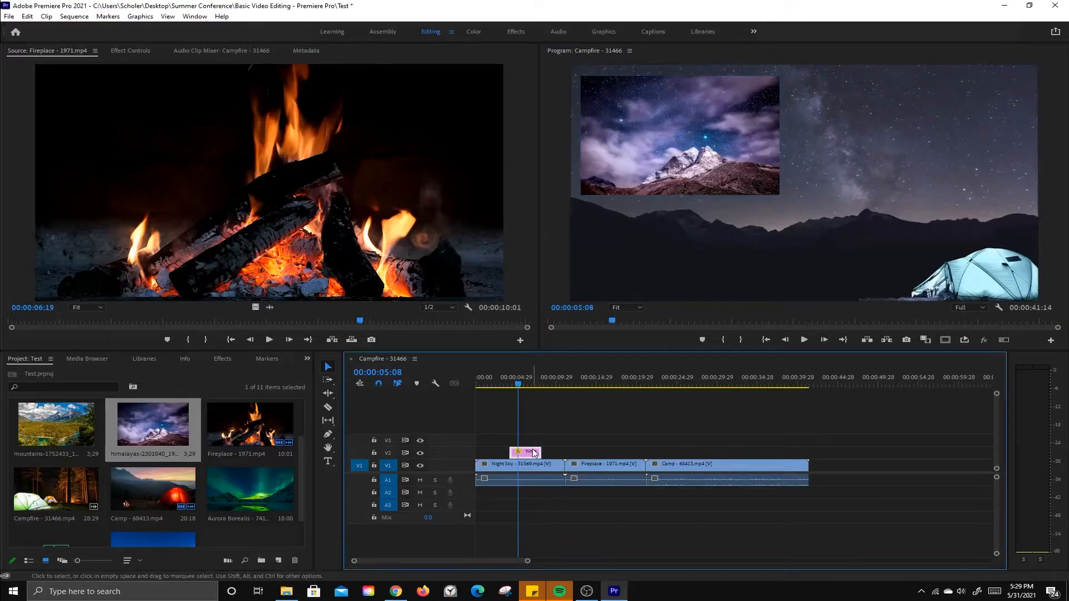
# - Delete the himalayas image from V2 above the Night Sky clip
pyautogui.press('Delete')
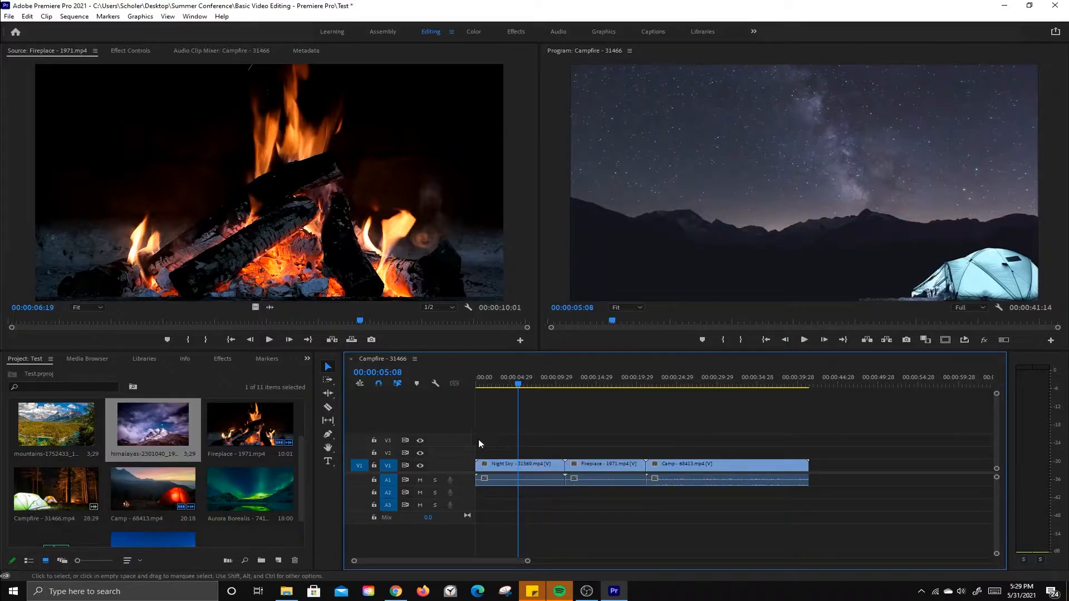
# - Move the Fireplace clip up to V4, return it to its place on V1, and scrub to 00:00:12:15
pyautogui.moveTo(600, 464); pyautogui.dragTo(596, 429)
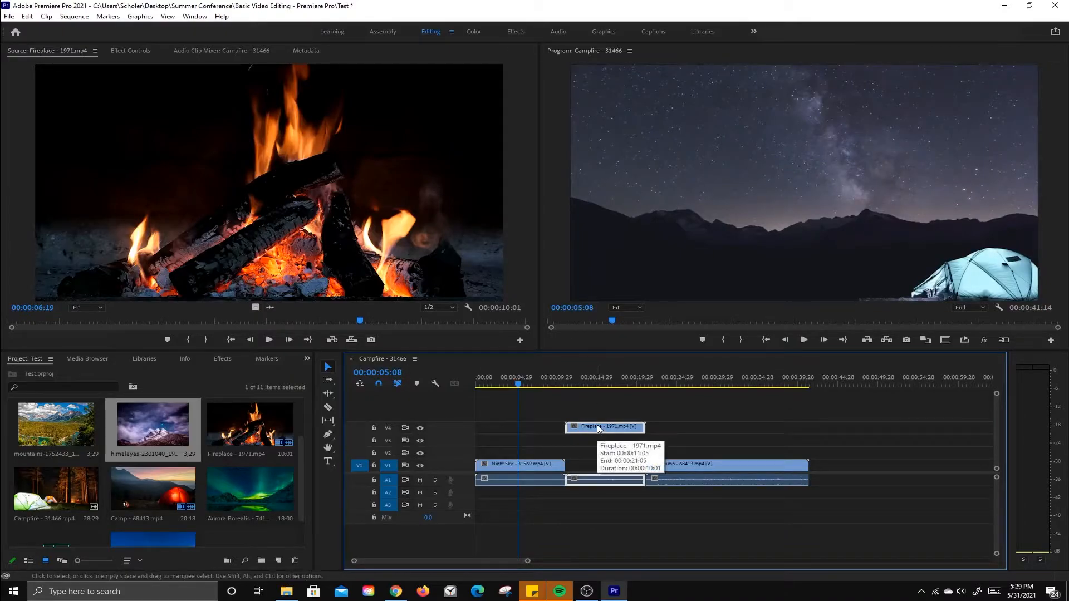
pyautogui.moveTo(599, 428); pyautogui.dragTo(596, 464)
pyautogui.moveTo(518, 385); pyautogui.dragTo(576, 414)
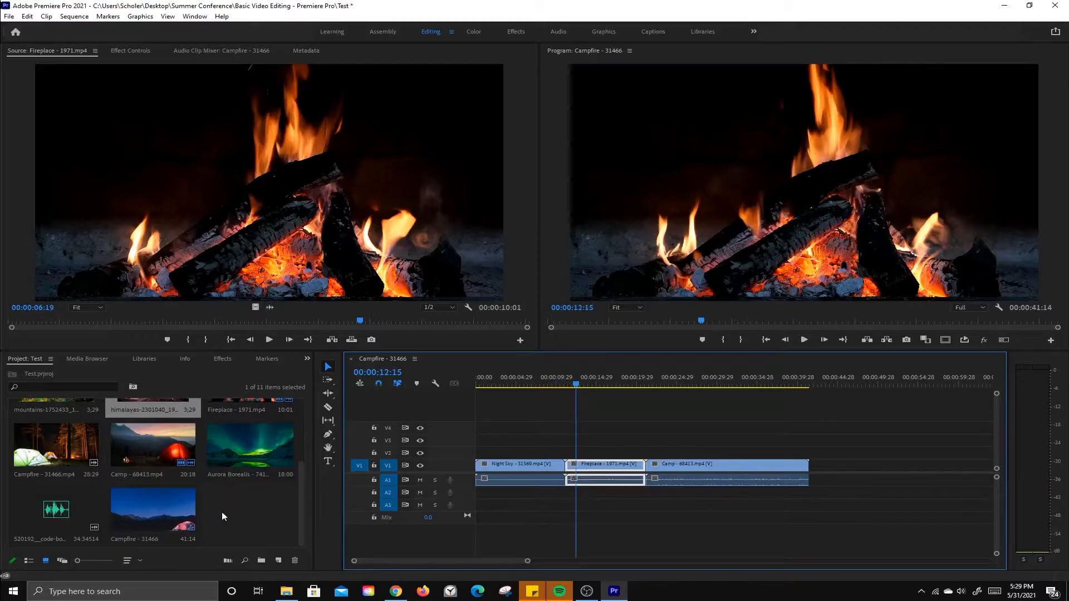
# - Append Waterfall - 24515.mp4 to V1 directly after the Camp clip and move the playhead to 00:00:51:19
pyautogui.scroll(2, 222, 512)
pyautogui.scroll(-2, 221, 513)
pyautogui.scroll(2, 222, 513)
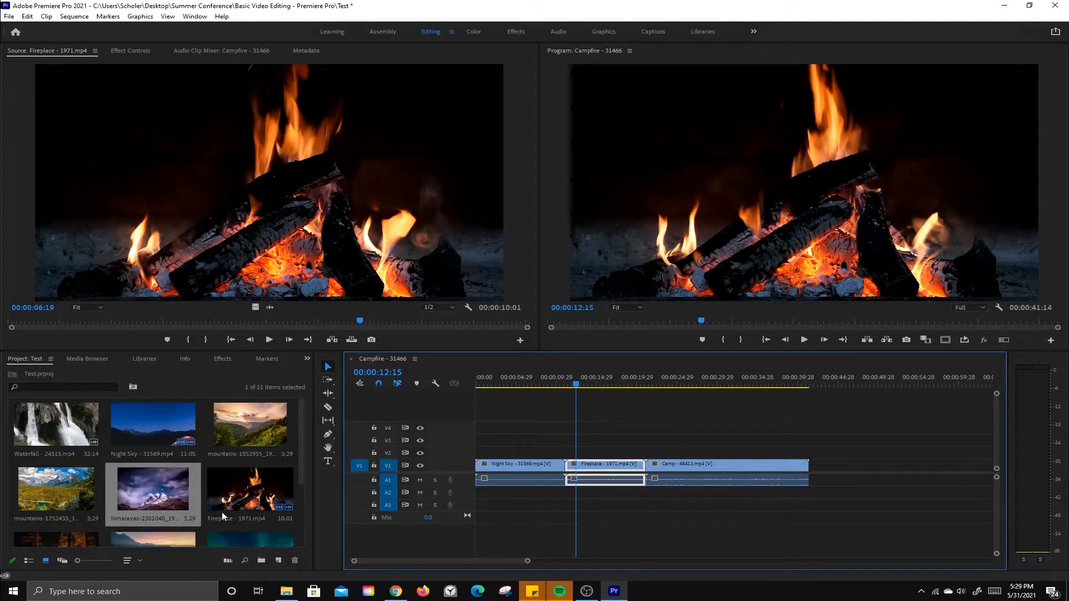
pyautogui.moveTo(94, 426); pyautogui.dragTo(819, 465)
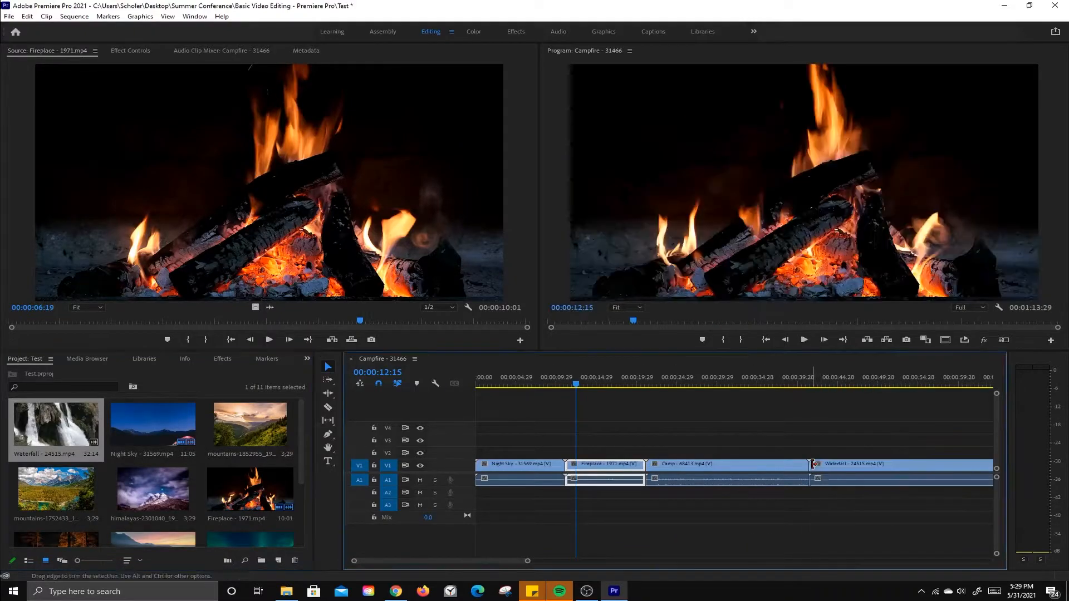
pyautogui.moveTo(576, 383); pyautogui.dragTo(892, 405)
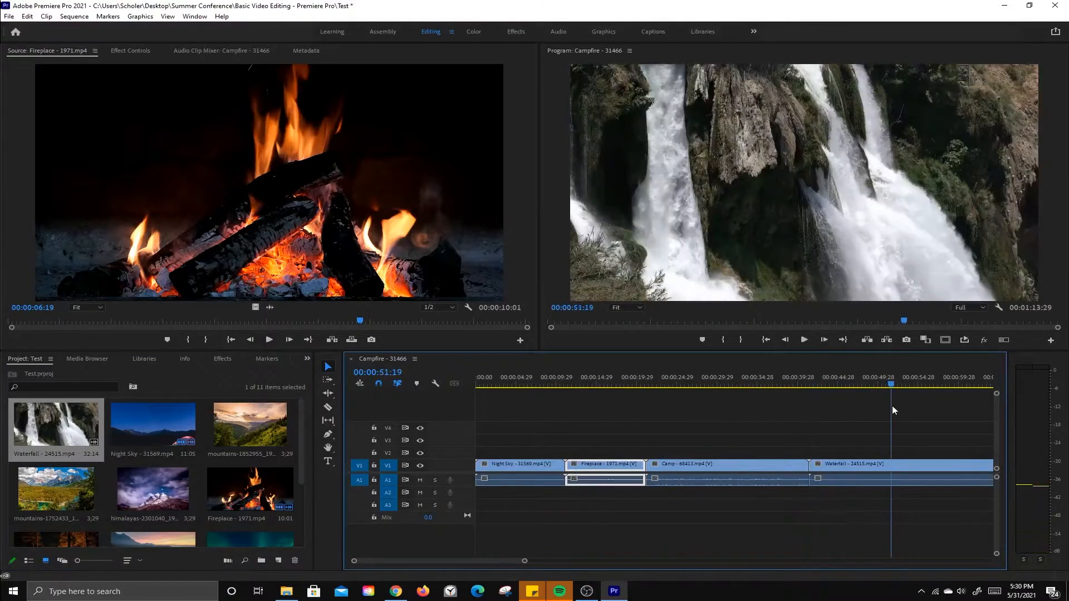
# - Fit the whole sequence in the timeline and increase the heights of V1 and A1 to show clip thumbnails
pyautogui.press('-')
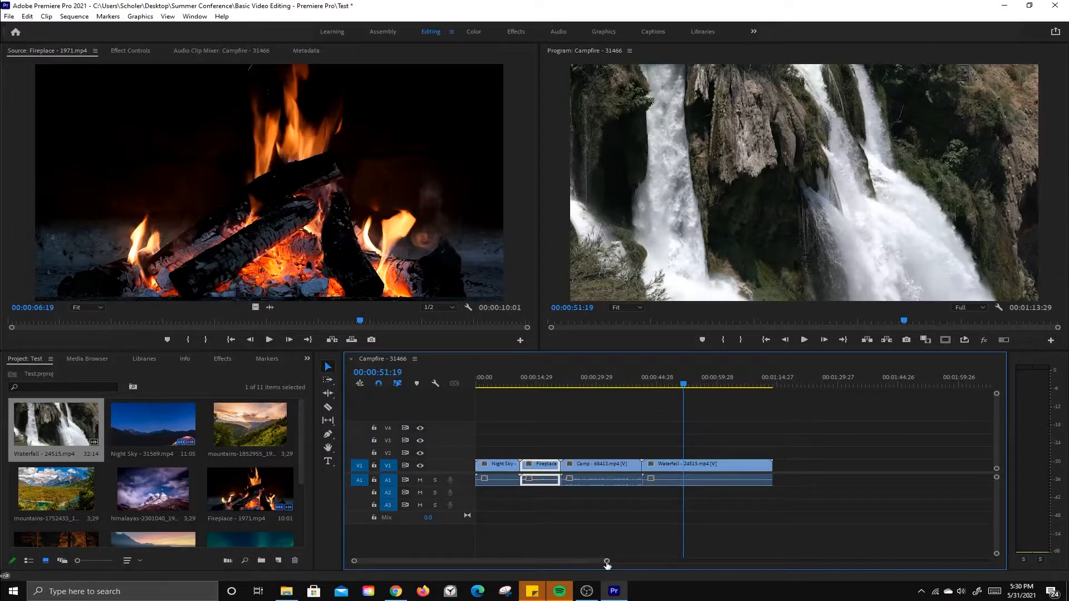
pyautogui.moveTo(576, 562); pyautogui.dragTo(550, 563)
pyautogui.moveTo(607, 563); pyautogui.dragTo(675, 559)
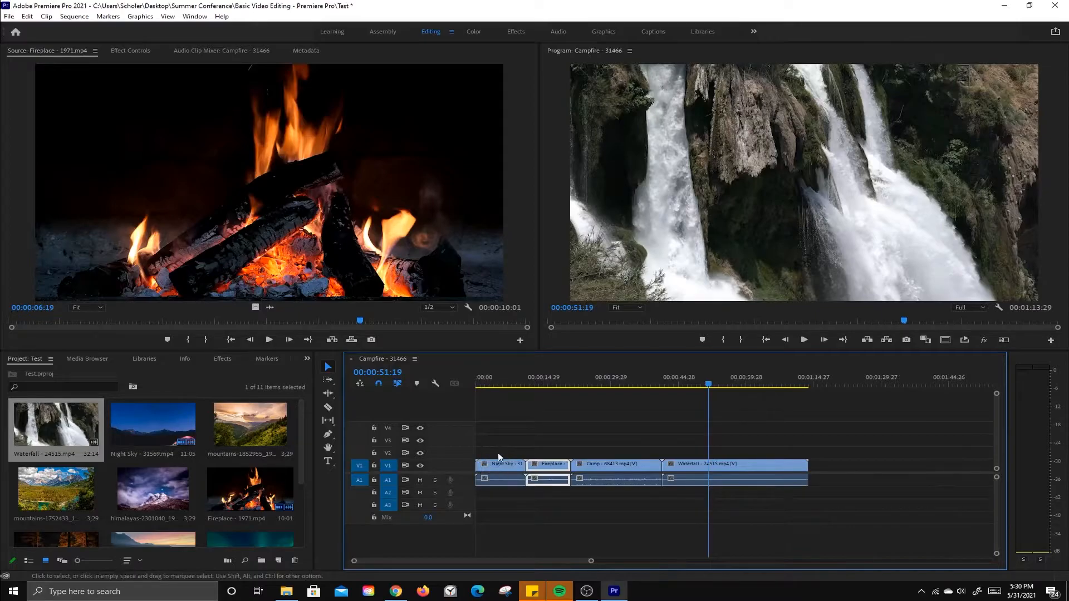
pyautogui.moveTo(436, 459); pyautogui.dragTo(437, 449)
pyautogui.moveTo(443, 487); pyautogui.dragTo(442, 492)
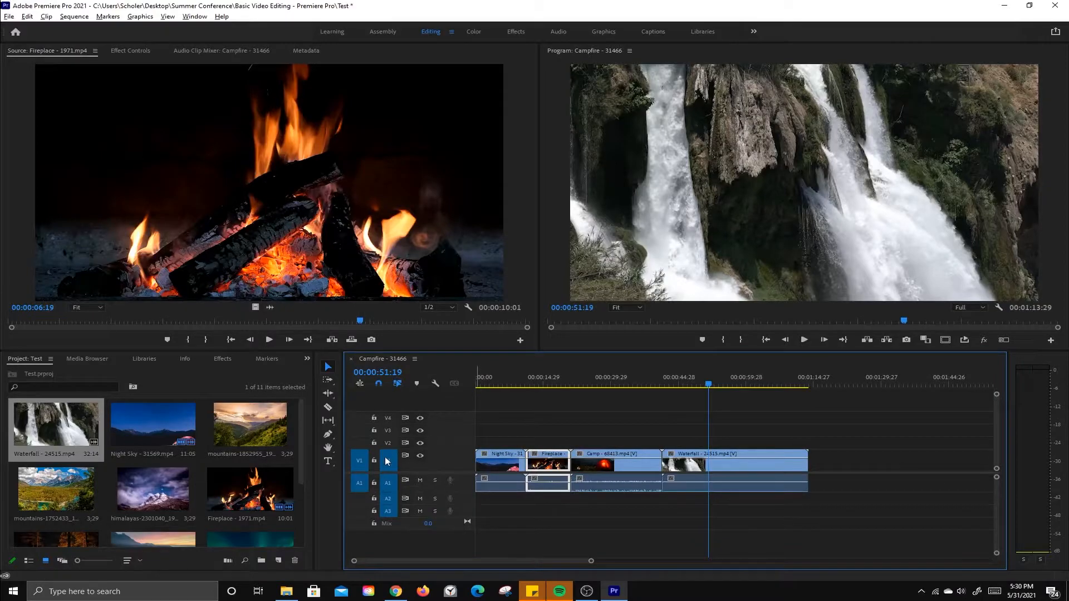
pyautogui.scroll(1, 387, 458)
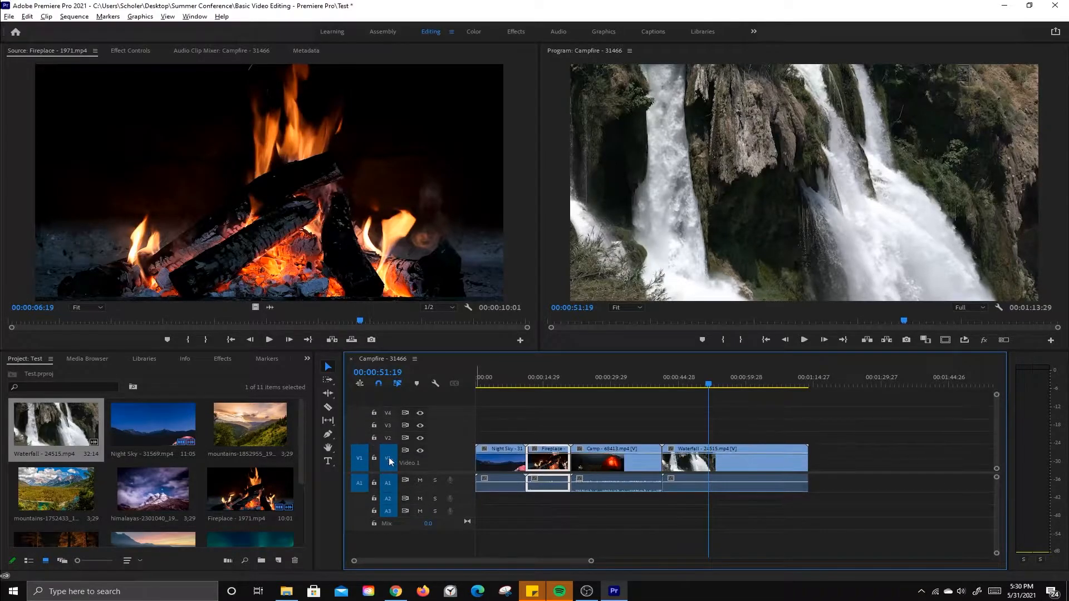
pyautogui.scroll(-1, 392, 486)
pyautogui.scroll(1, 392, 486)
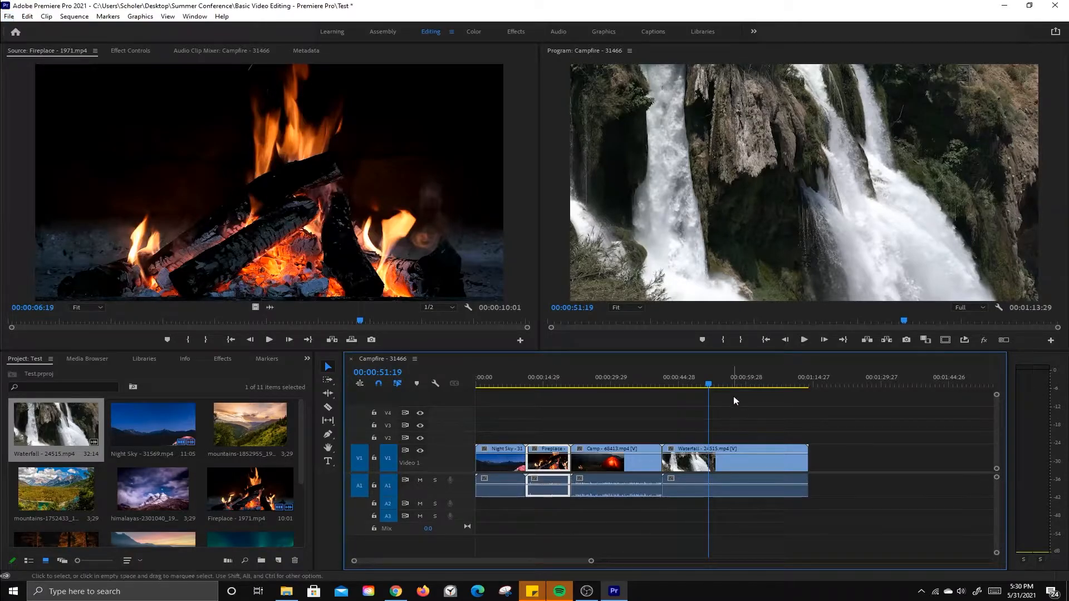
# - Adjust the Waterfall clip's end on V1 to 00:01:14:00 and move the playhead to 00:00:53:07
pyautogui.moveTo(708, 384)
pyautogui.mouseDown()
pyautogui.moveTo(785, 390)
pyautogui.moveTo(685, 390)
pyautogui.moveTo(745, 401)
pyautogui.moveTo(697, 400)
pyautogui.mouseUp()
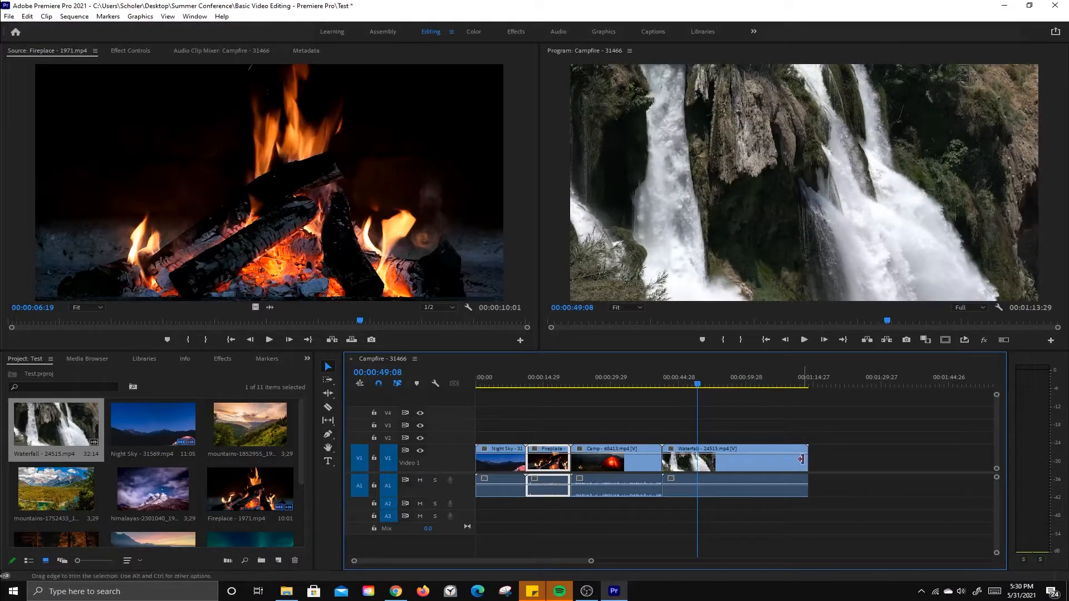
pyautogui.moveTo(804, 461)
pyautogui.mouseDown()
pyautogui.moveTo(695, 463)
pyautogui.moveTo(809, 457)
pyautogui.mouseUp()
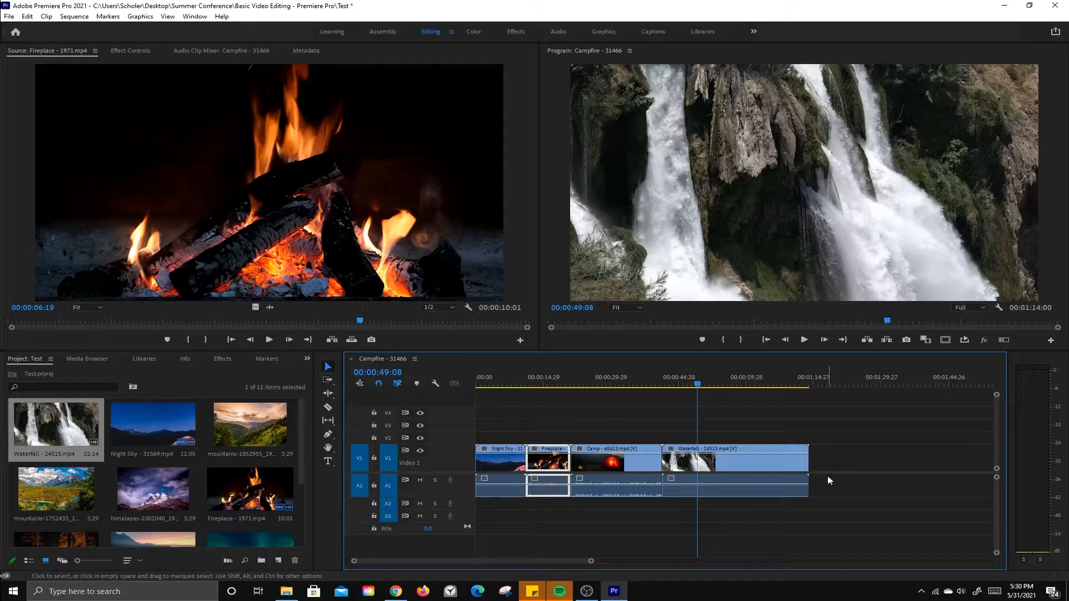
pyautogui.moveTo(704, 383); pyautogui.dragTo(719, 383)
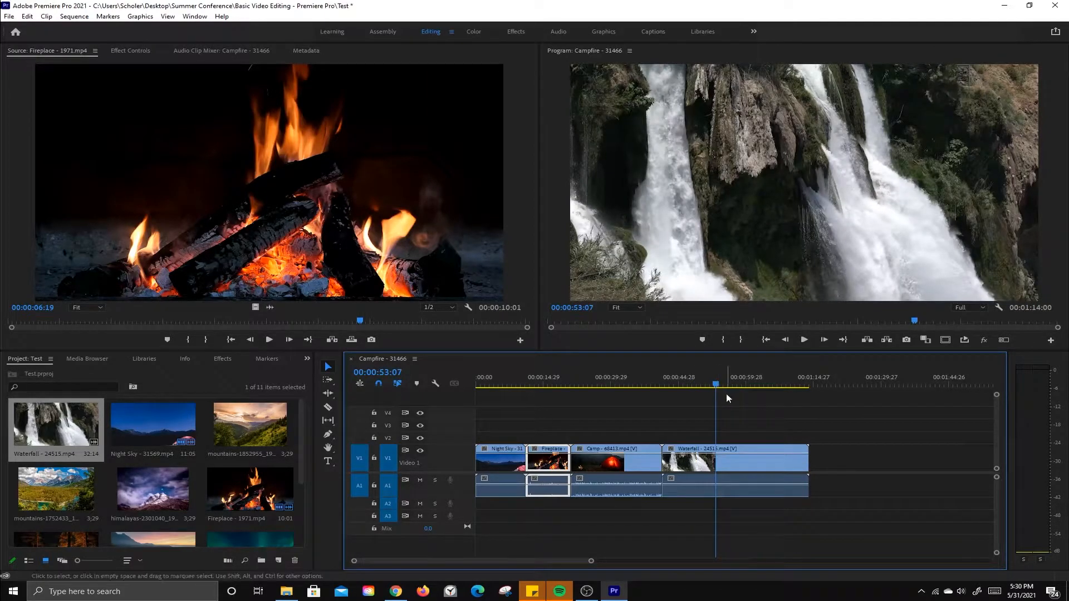
# - Cut the Waterfall clip into three pieces with the Razor tool, first at 00:00:52:07, and shift the middle piece to the playhead
pyautogui.click(328, 409)
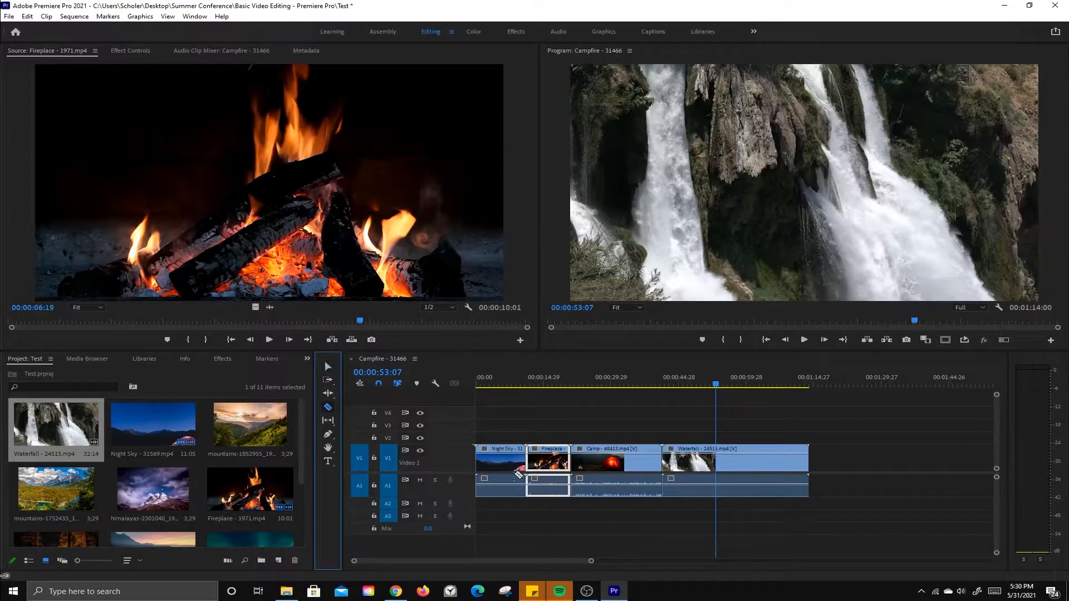
pyautogui.click(716, 460)
pyautogui.click(737, 469)
pyautogui.click(326, 368)
pyautogui.click(696, 457)
pyautogui.moveTo(729, 463); pyautogui.dragTo(736, 465)
pyautogui.click(759, 466)
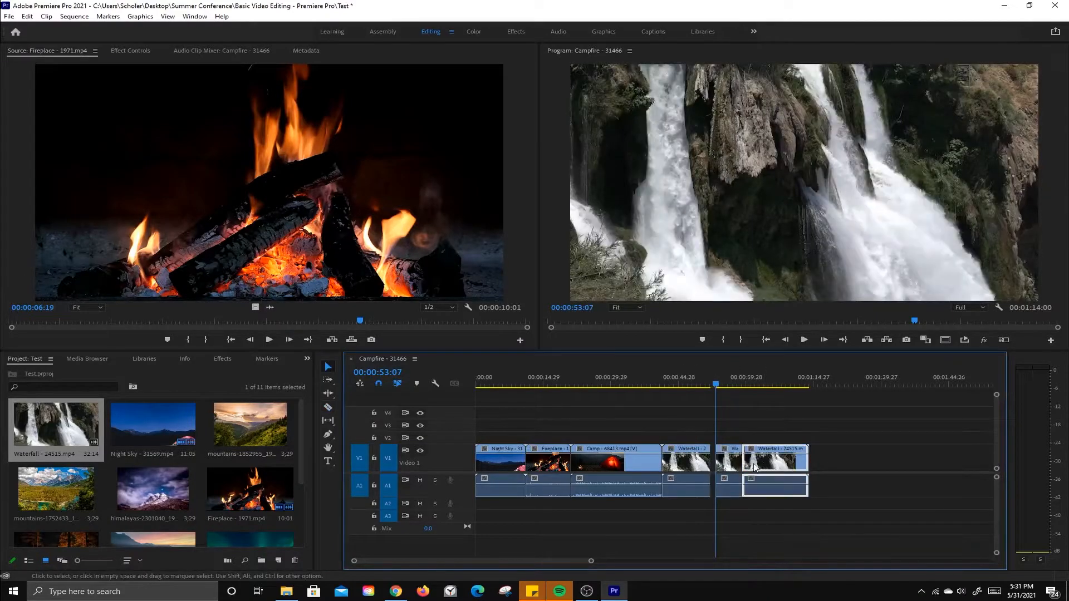
# - Delete the middle and last Waterfall pieces from the timeline, keeping only the first piece
pyautogui.click(730, 466)
pyautogui.press('Delete')
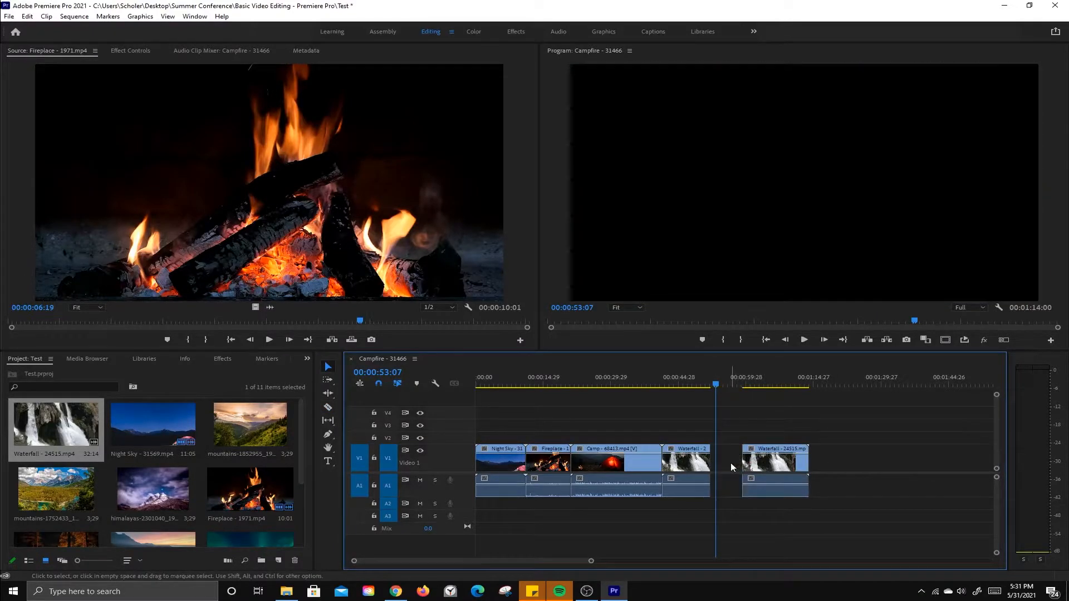
pyautogui.click(774, 469)
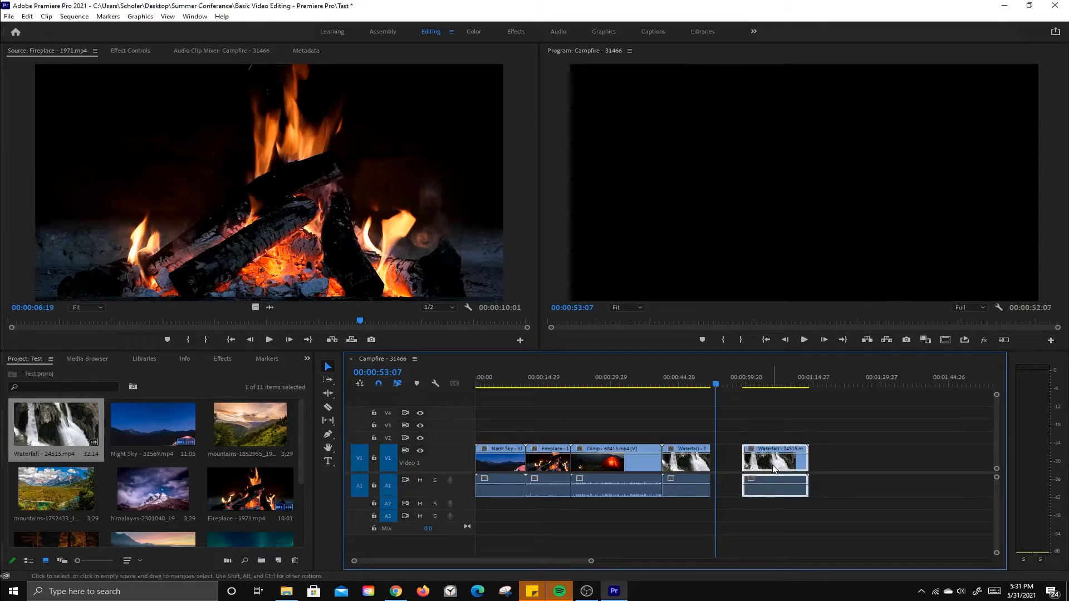
pyautogui.press('Delete')
# - Place the playhead at 00:00:05:17 and trim the end of the Night Sky clip back to it
pyautogui.moveTo(713, 383); pyautogui.dragTo(487, 405)
pyautogui.moveTo(499, 406); pyautogui.dragTo(507, 405)
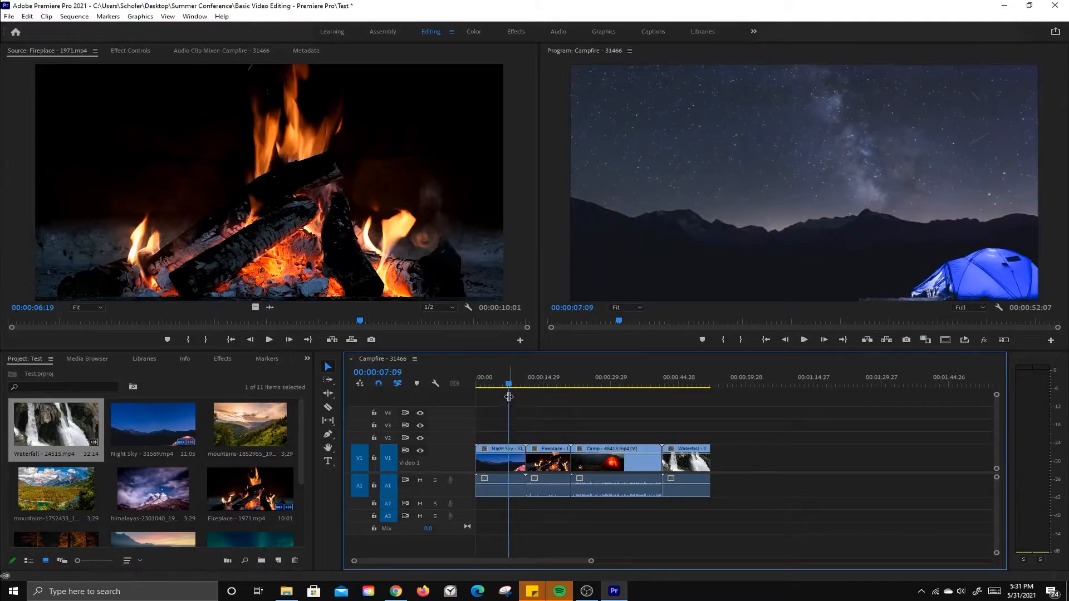
pyautogui.moveTo(507, 388); pyautogui.dragTo(501, 386)
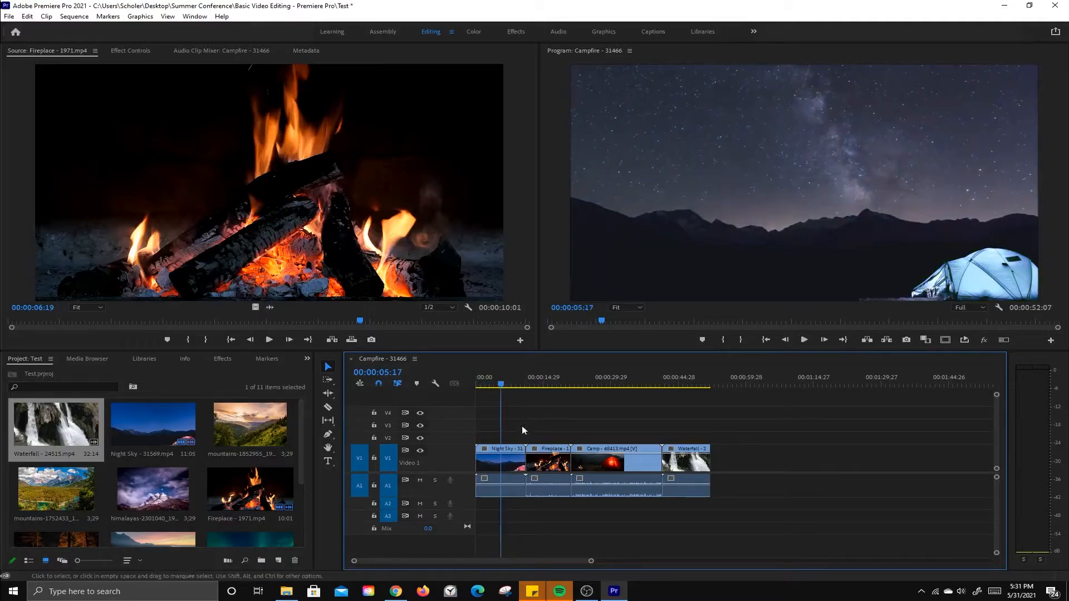
pyautogui.click(521, 463)
pyautogui.moveTo(523, 463); pyautogui.dragTo(501, 463)
# - Ripple delete the gap between Night Sky and Fireplace, then undo it
pyautogui.click(513, 463)
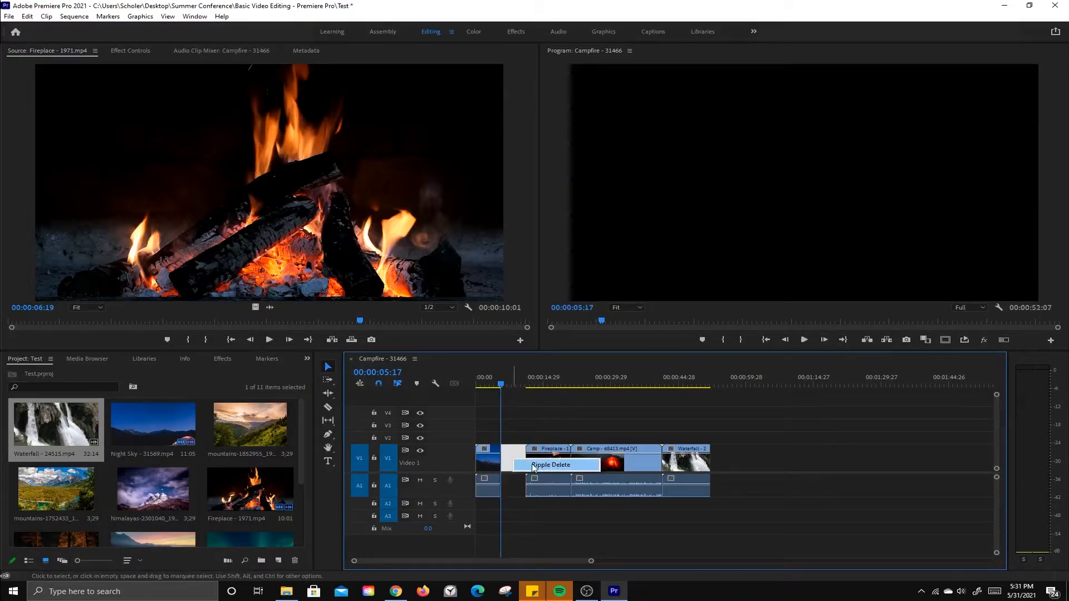
pyautogui.press('Delete')
pyautogui.hotkey('ctrl', 'z')
# - Select the Fireplace, Camp and Waterfall clips together and move them against the end of Night Sky at 00:00:05:17
pyautogui.click(529, 461)
pyautogui.moveTo(526, 422); pyautogui.dragTo(710, 501)
pyautogui.moveTo(550, 467); pyautogui.dragTo(536, 463)
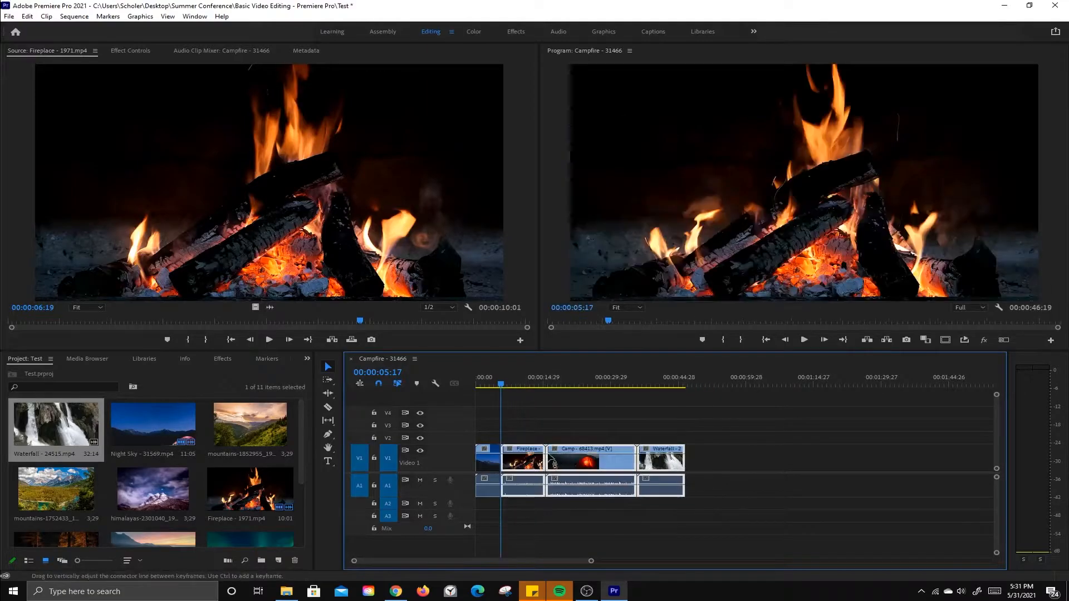
# - Trim the ends of the Fireplace, Camp and Waterfall clips to about 6 to 7 seconds each and ripple delete the gaps between them
pyautogui.moveTo(636, 458); pyautogui.dragTo(576, 460)
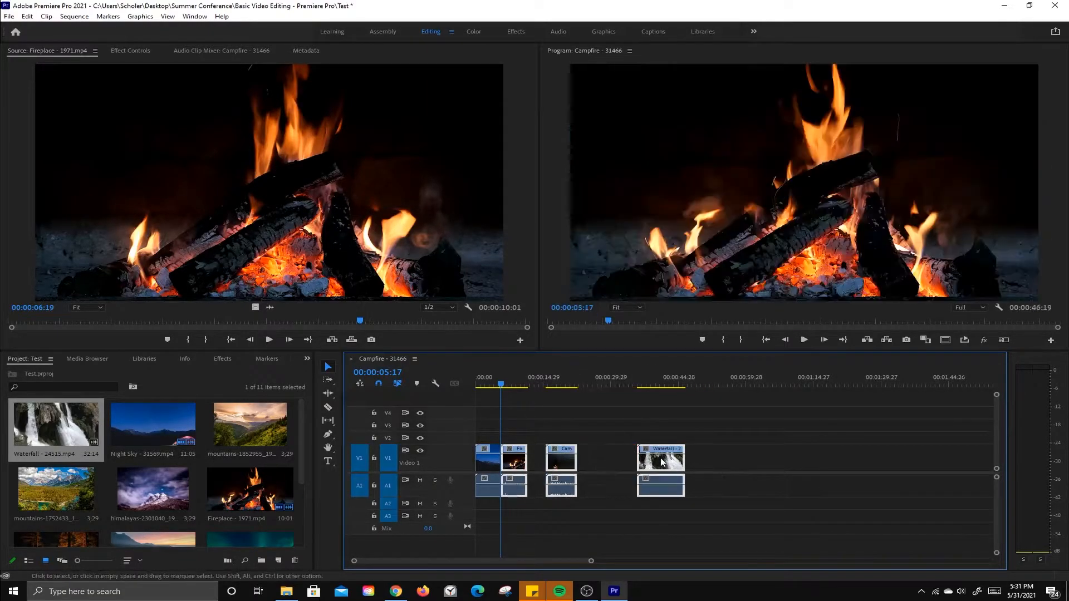
pyautogui.moveTo(691, 462); pyautogui.dragTo(667, 462)
pyautogui.rightClick(539, 464)
pyautogui.click(579, 465)
pyautogui.rightClick(586, 461)
pyautogui.click(621, 466)
pyautogui.moveTo(562, 385); pyautogui.dragTo(509, 403)
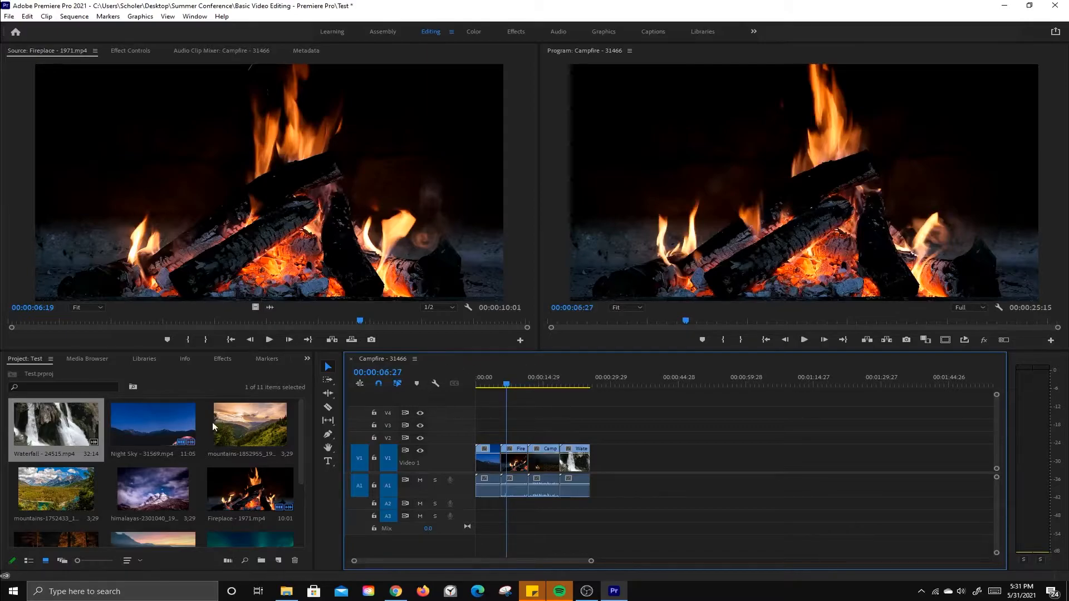
# - Add the himalayas image to V1 after the Waterfall clip and place the playhead over it at 00:00:26:09
pyautogui.scroll(-1, 161, 431)
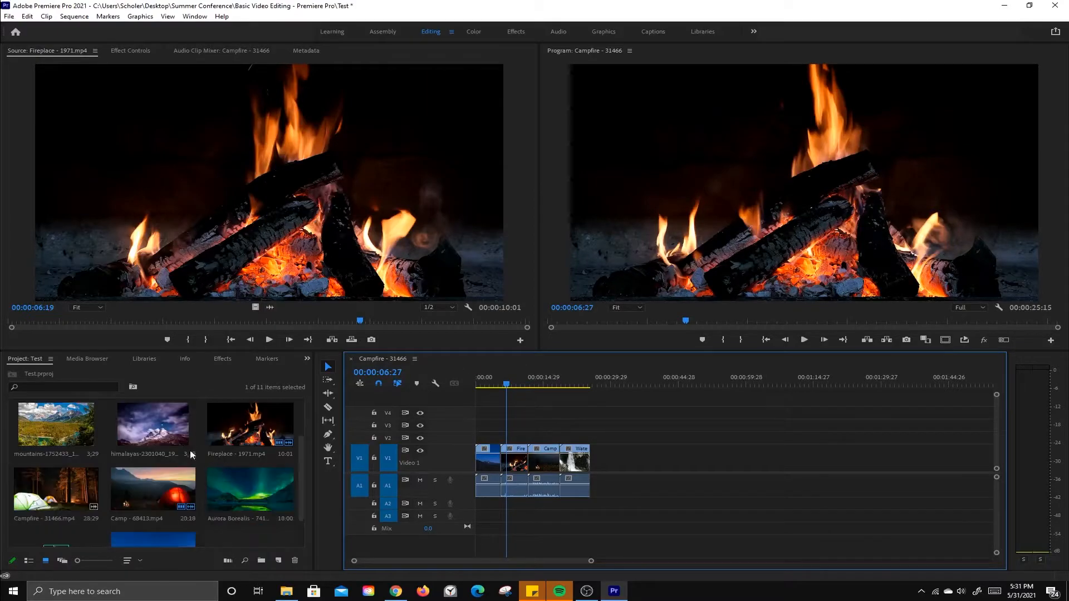
pyautogui.click(171, 434)
pyautogui.moveTo(171, 434); pyautogui.dragTo(597, 457)
pyautogui.moveTo(605, 379); pyautogui.dragTo(594, 380)
# - Move the himalayas image upward in the frame, then undo the move
pyautogui.click(688, 210)
pyautogui.moveTo(700, 157); pyautogui.dragTo(636, 71)
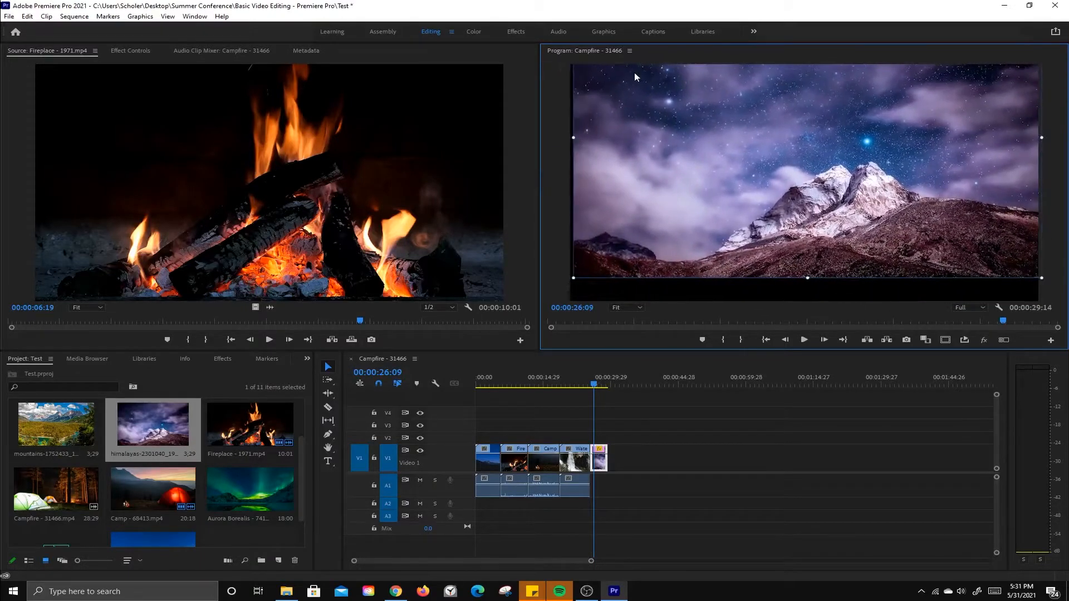
pyautogui.hotkey('ctrl', 'z')
# - Apply Scale to Frame Size to the himalayas image on V1, then undo the scaling
pyautogui.click(695, 466)
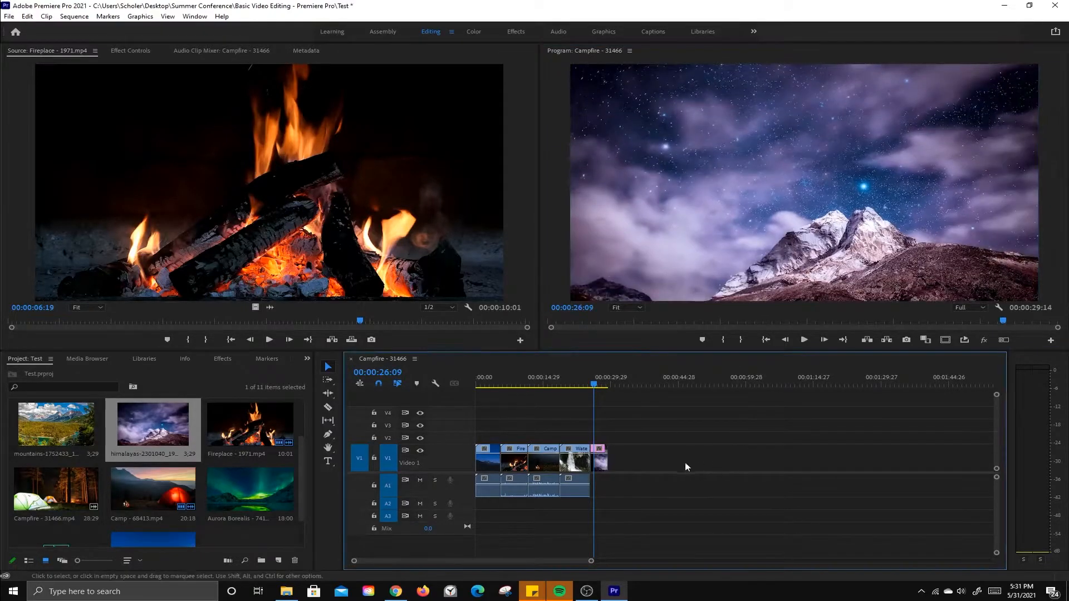
pyautogui.rightClick(599, 461)
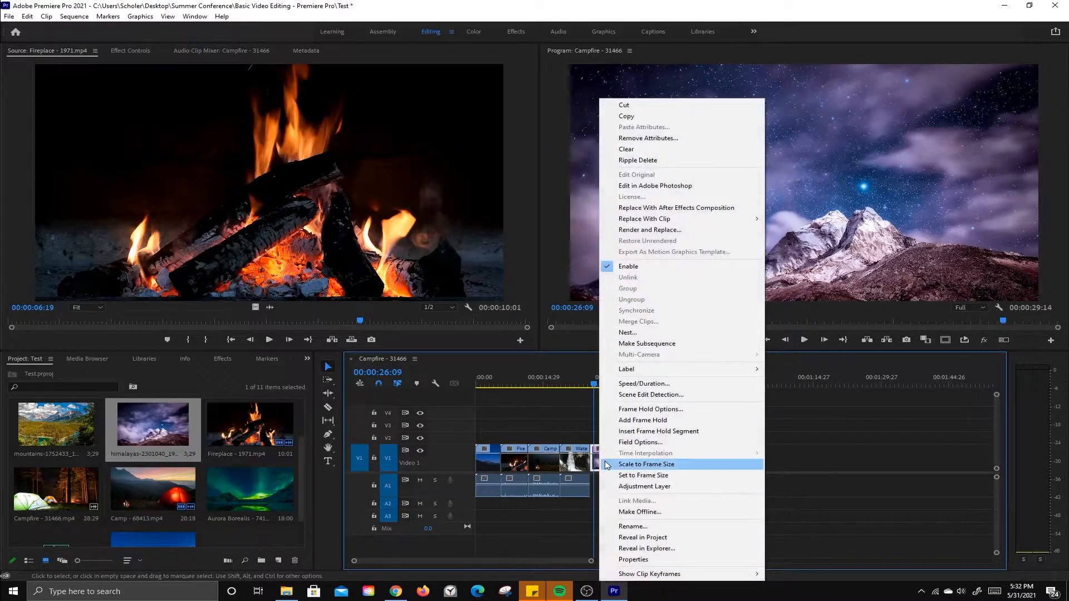
pyautogui.click(645, 464)
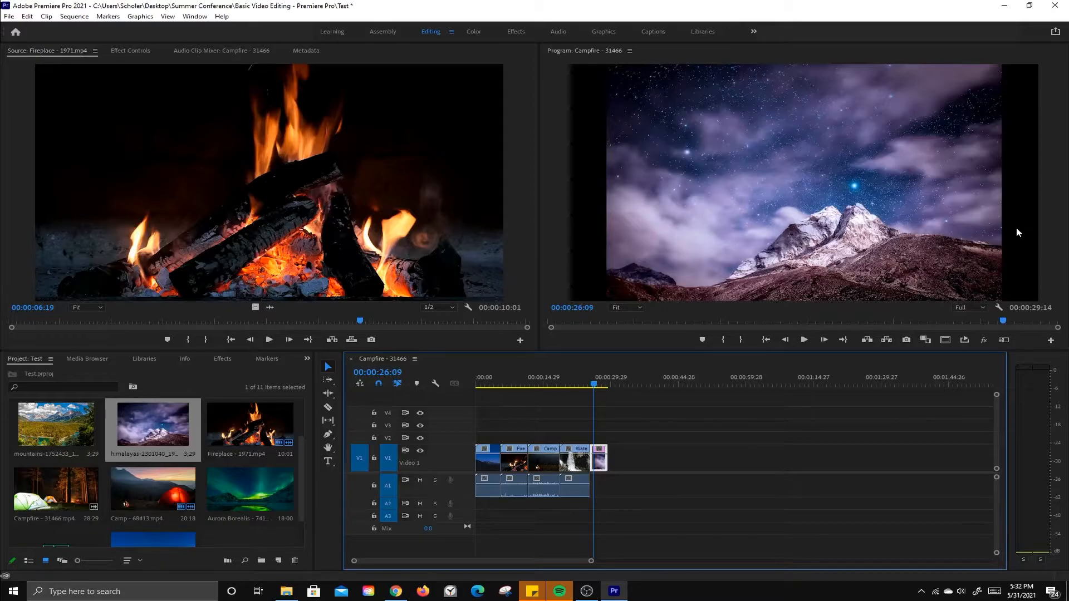
pyautogui.click(854, 206)
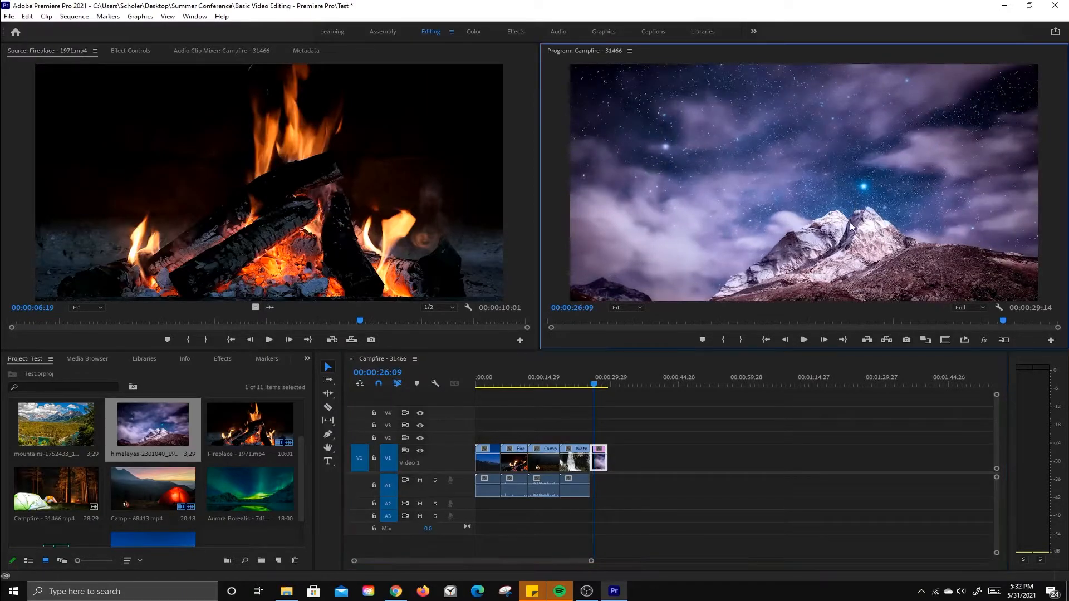
# - Shift the himalayas image slightly upward in the frame, then delete it from the end of V1
pyautogui.moveTo(852, 223); pyautogui.dragTo(857, 205)
pyautogui.click(685, 458)
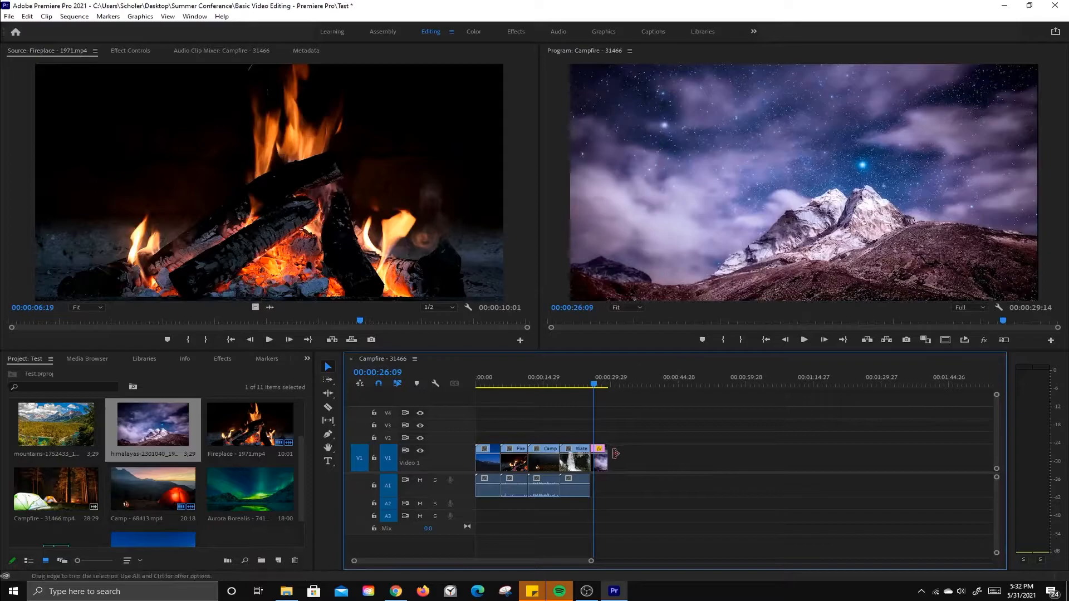
pyautogui.click(599, 464)
pyautogui.press('Delete')
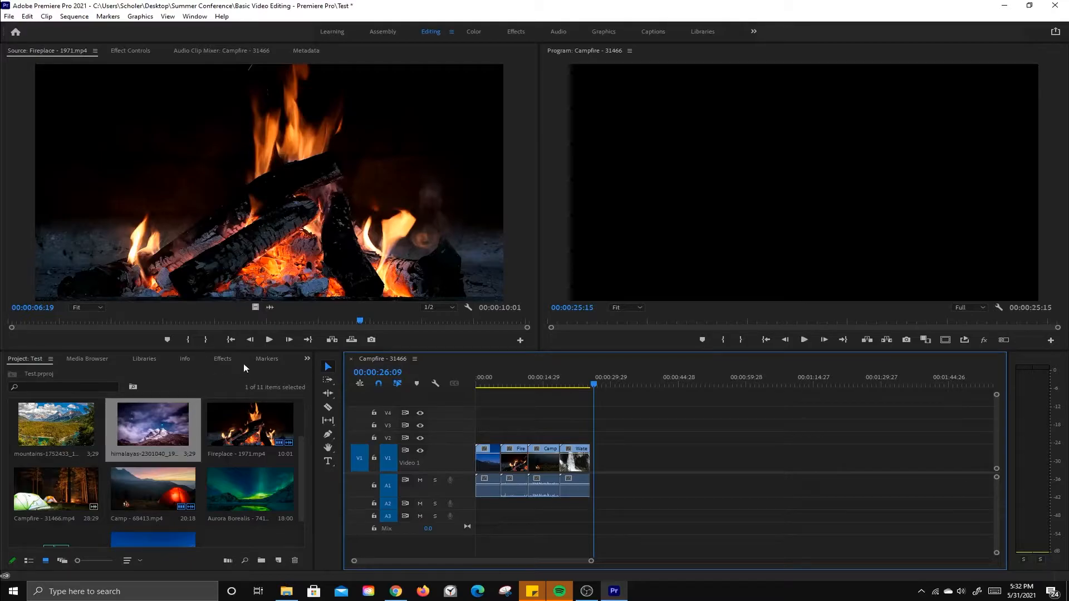
# - Switch to the Effects workspace and list the available Dissolve video transitions
pyautogui.click(226, 361)
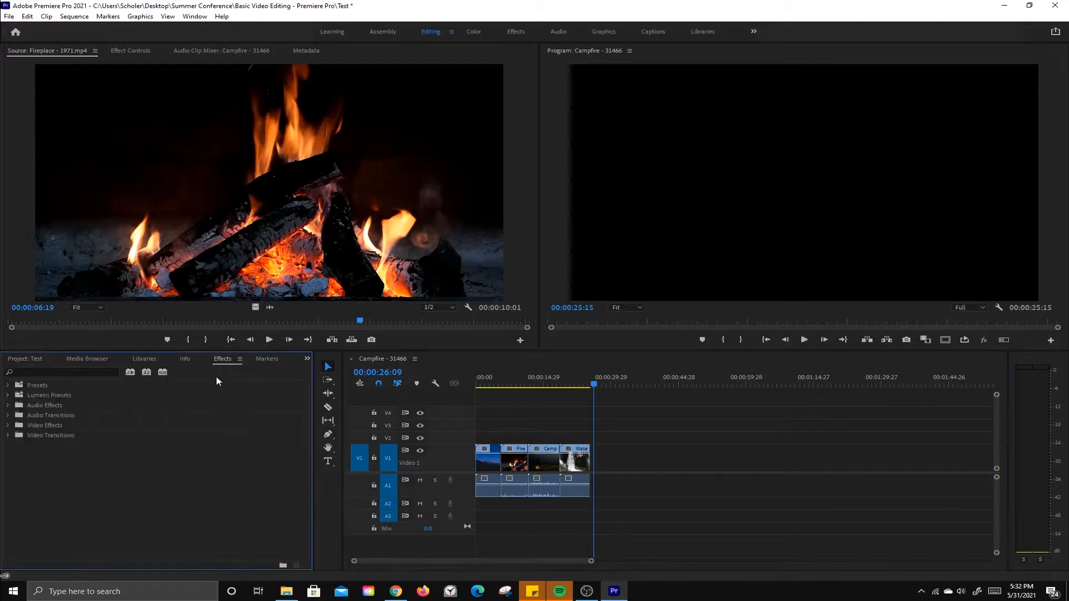
pyautogui.click(519, 32)
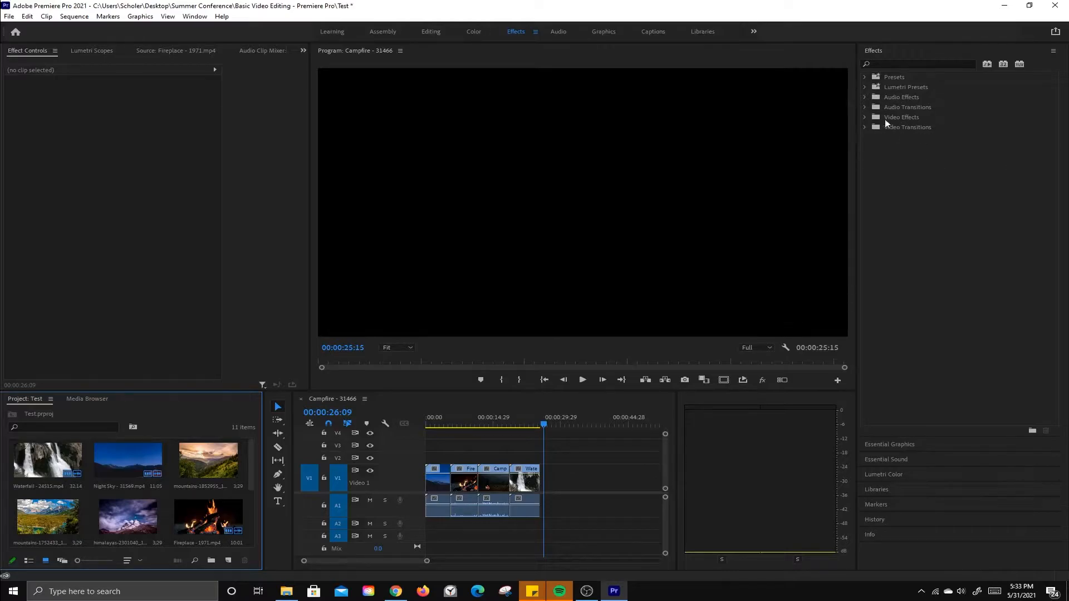
pyautogui.click(865, 128)
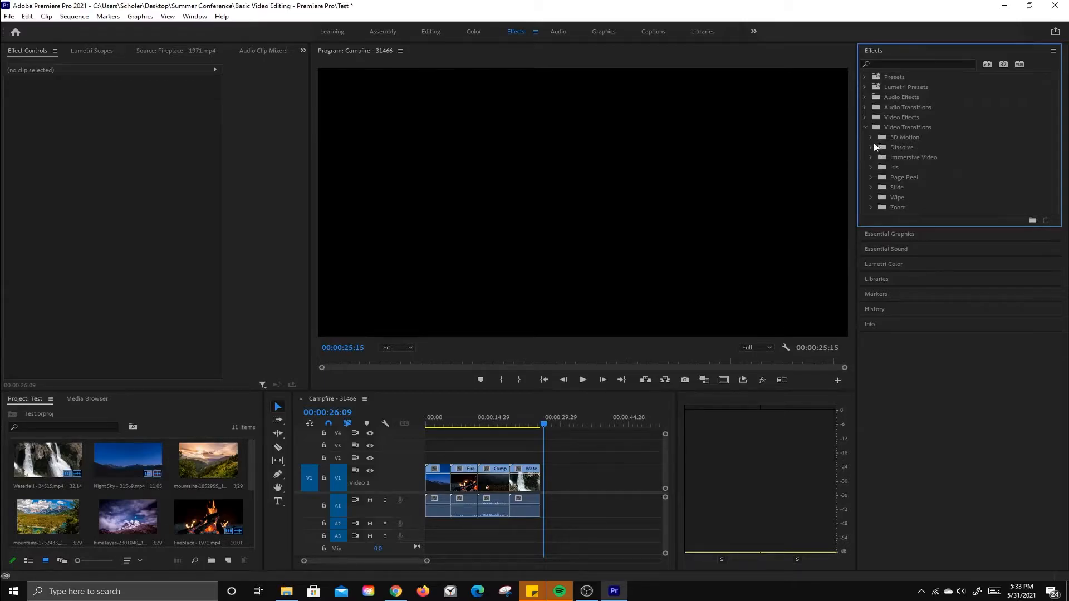
pyautogui.click(871, 147)
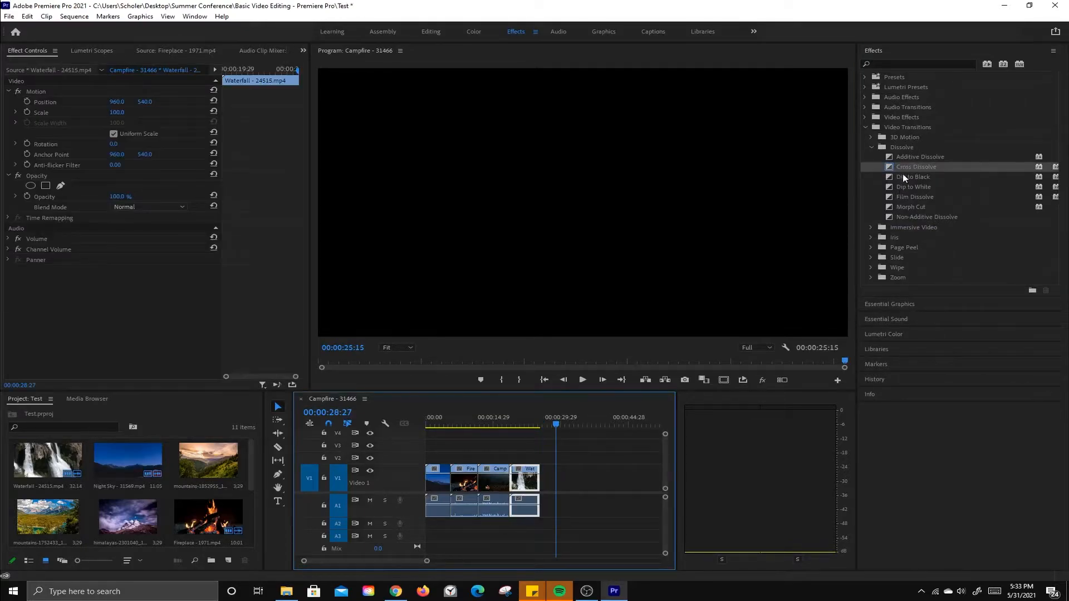
# - Apply a Cross Dissolve at the cut between the Night Sky and Fireplace clips on V1 and play through it
pyautogui.moveTo(916, 167); pyautogui.dragTo(448, 482)
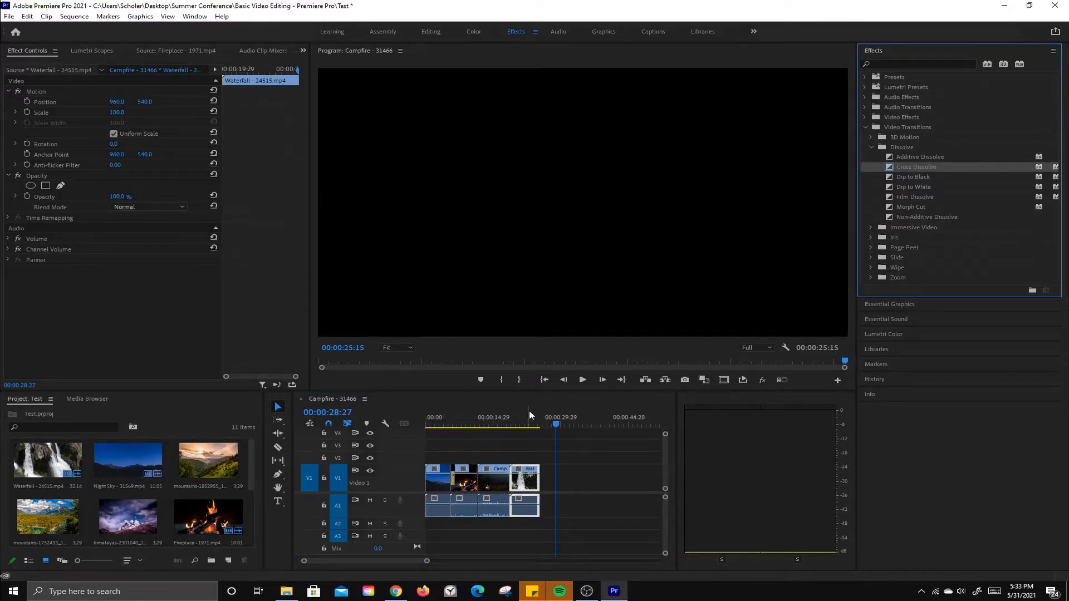
pyautogui.moveTo(555, 424); pyautogui.dragTo(450, 432)
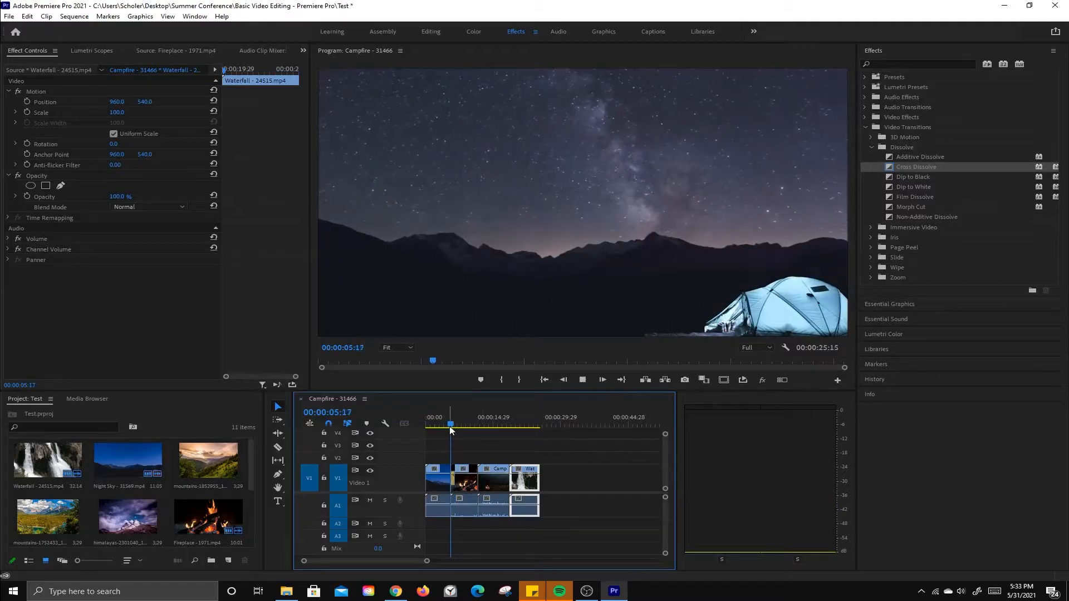
pyautogui.press('space')
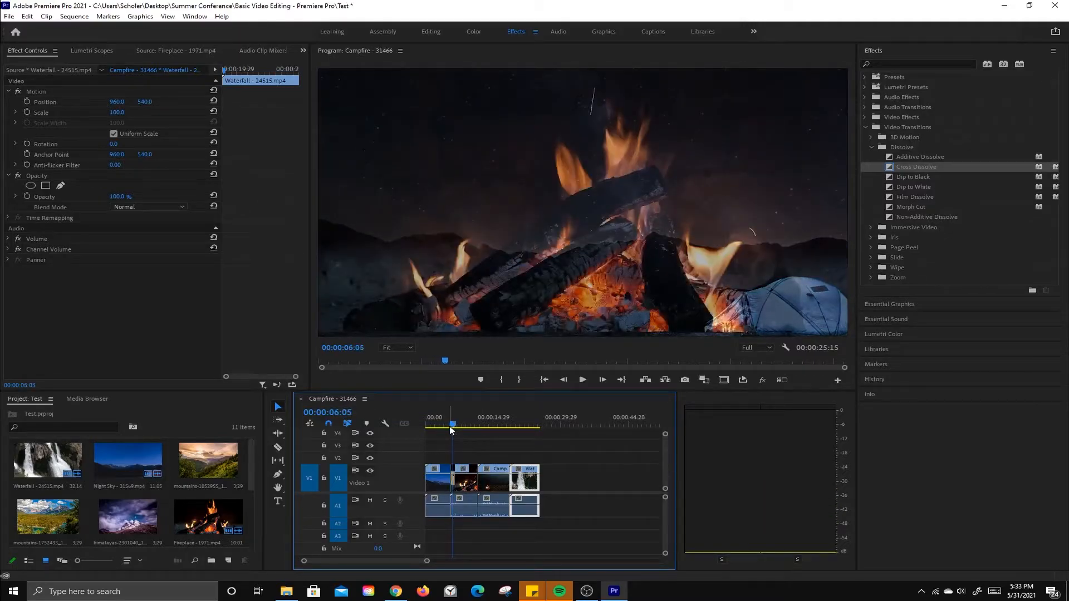
# - Lengthen the Cross Dissolve on V1 to 00:00:02:24 and play back the longer transition
pyautogui.press('=')
pyautogui.press('=')
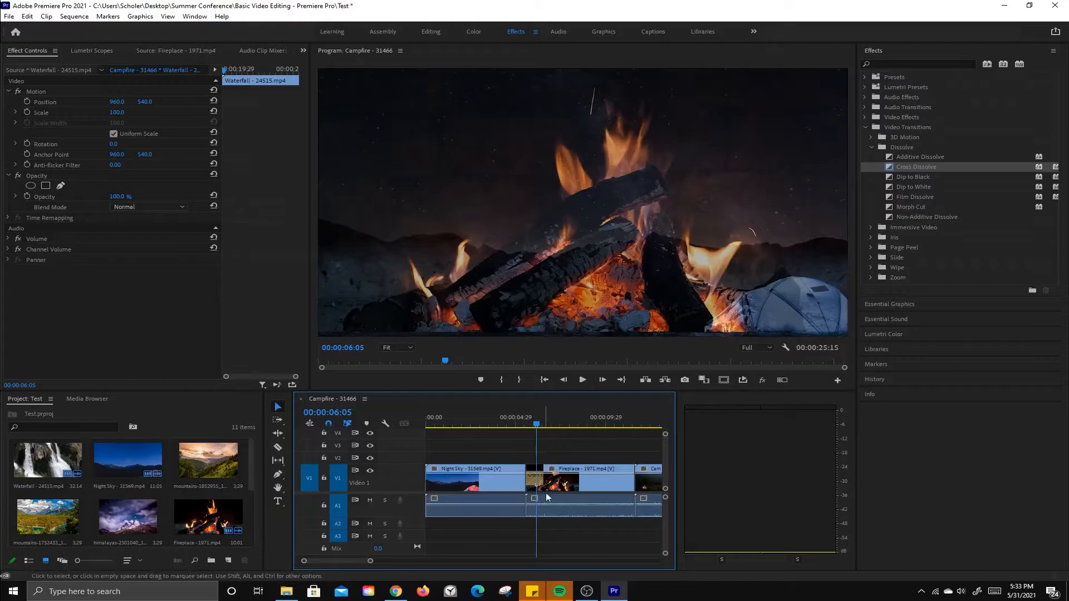
pyautogui.click(539, 479)
pyautogui.moveTo(544, 480); pyautogui.dragTo(579, 480)
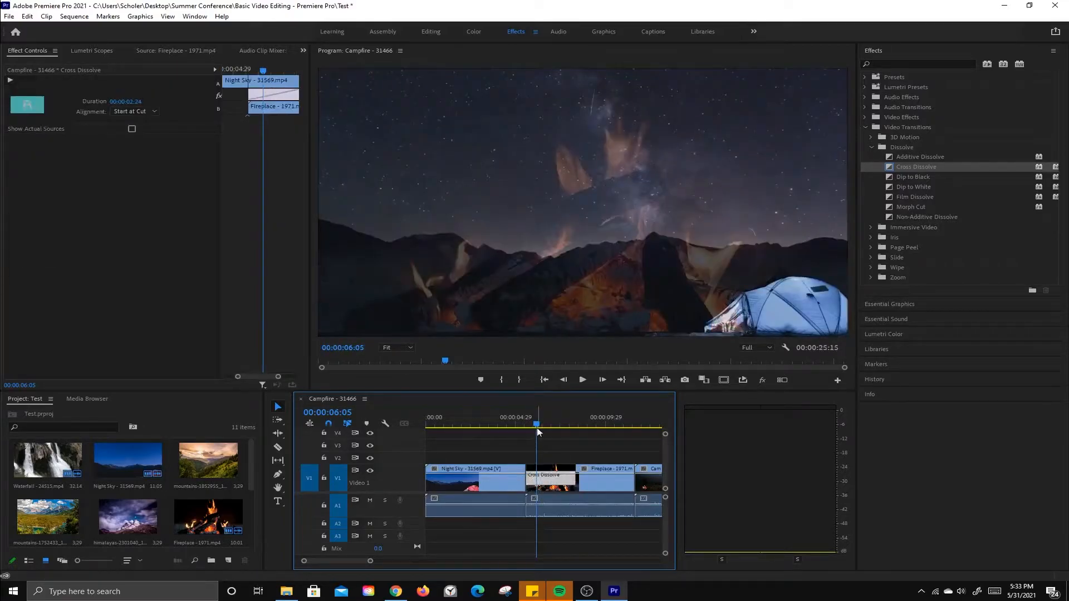
pyautogui.click(518, 428)
pyautogui.press('space')
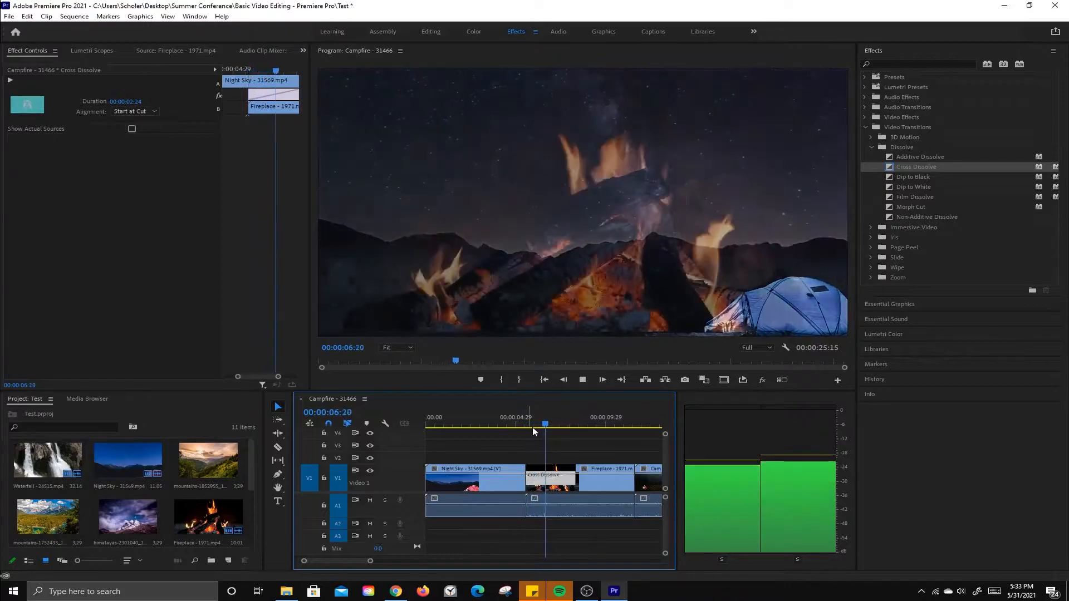
pyautogui.click(553, 434)
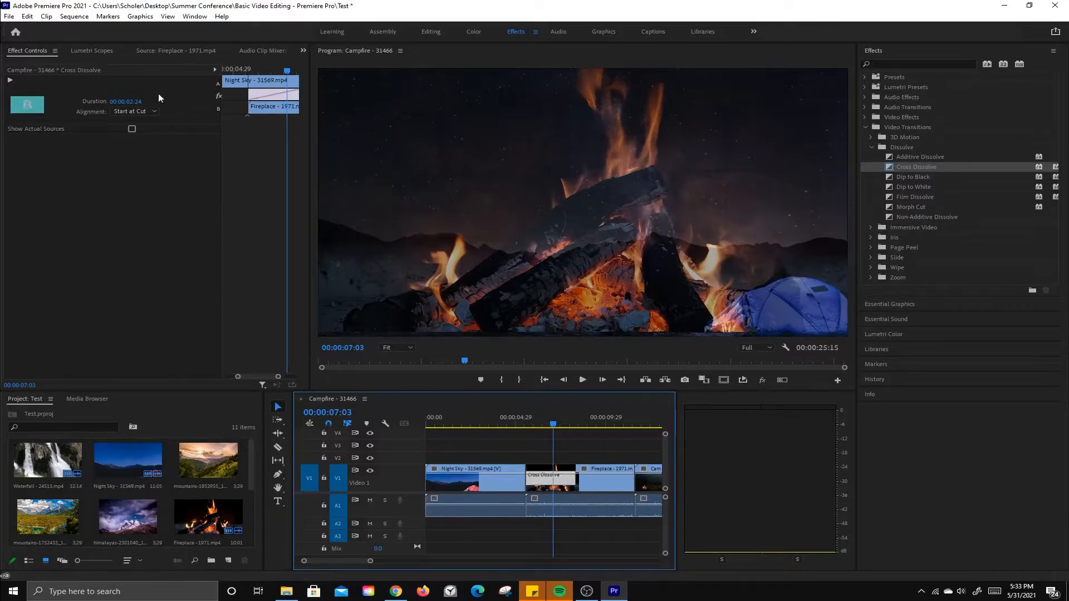
# - Set the Cross Dissolve's duration to 00:00:02:15, and delete the transition from the cut between Night Sky and Fireplace
pyautogui.click(136, 102)
pyautogui.moveTo(136, 102); pyautogui.dragTo(130, 103)
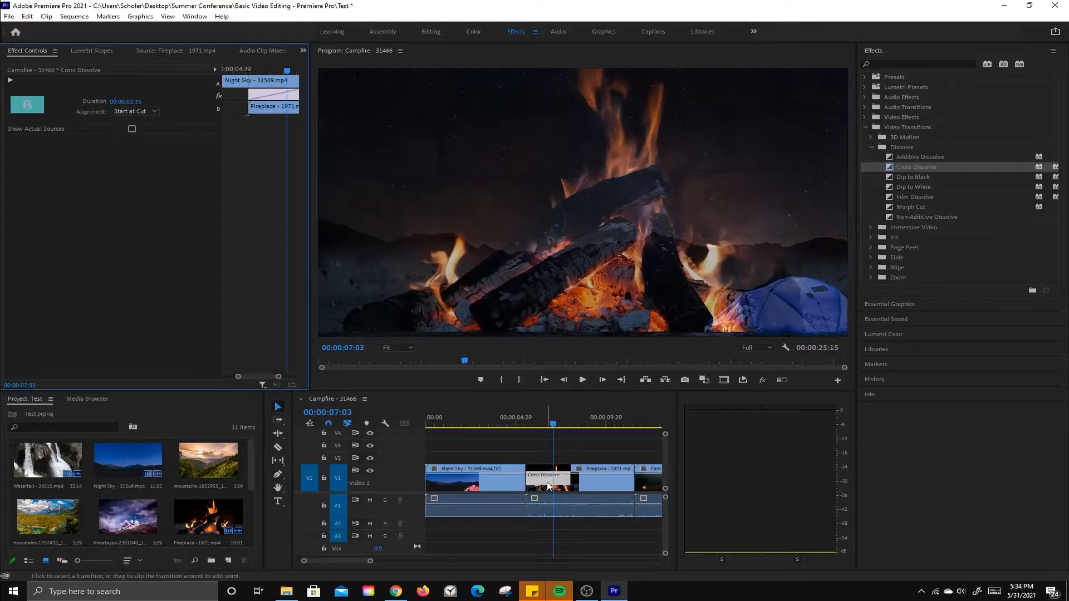
pyautogui.click(548, 486)
pyautogui.press('Delete')
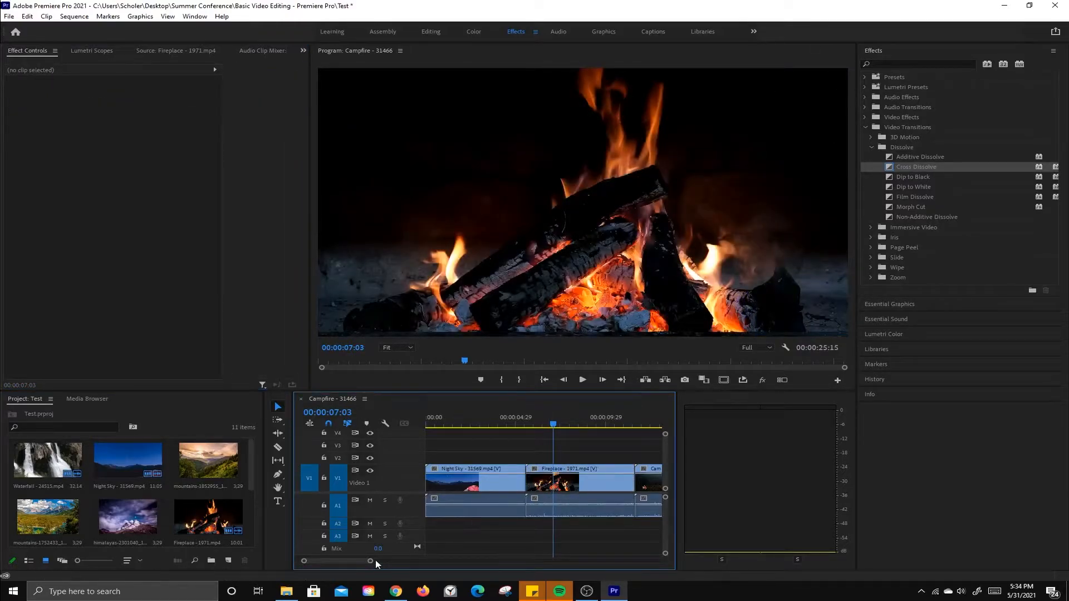
pyautogui.moveTo(372, 561); pyautogui.dragTo(412, 561)
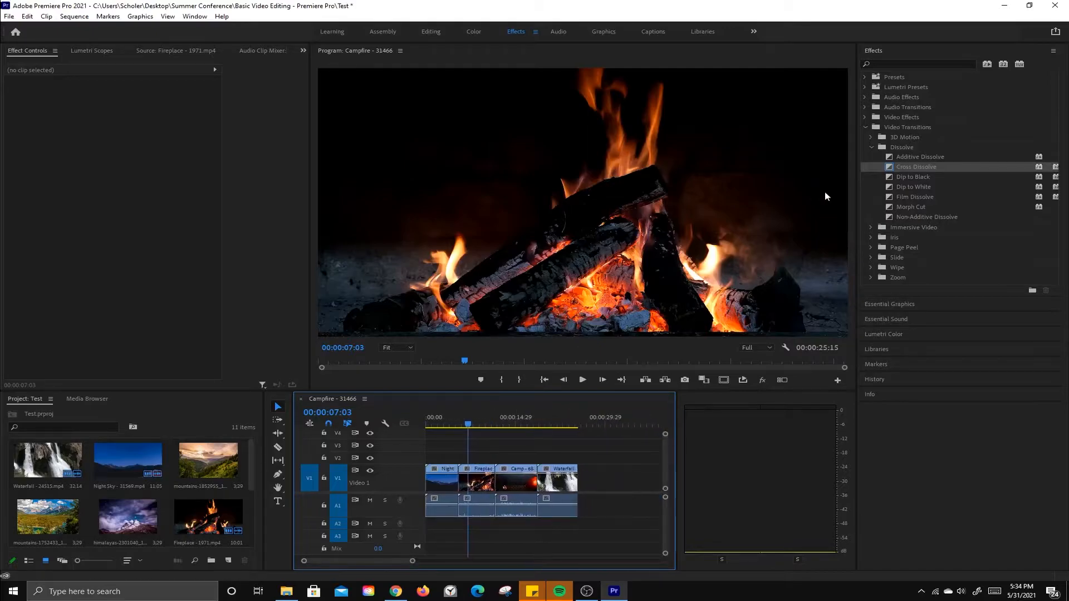
# - Apply the immersive transitions VR Chroma Leaks, VR Light Leaks and VR Random Blocks, in that order, to the three cuts on V1
pyautogui.click(872, 146)
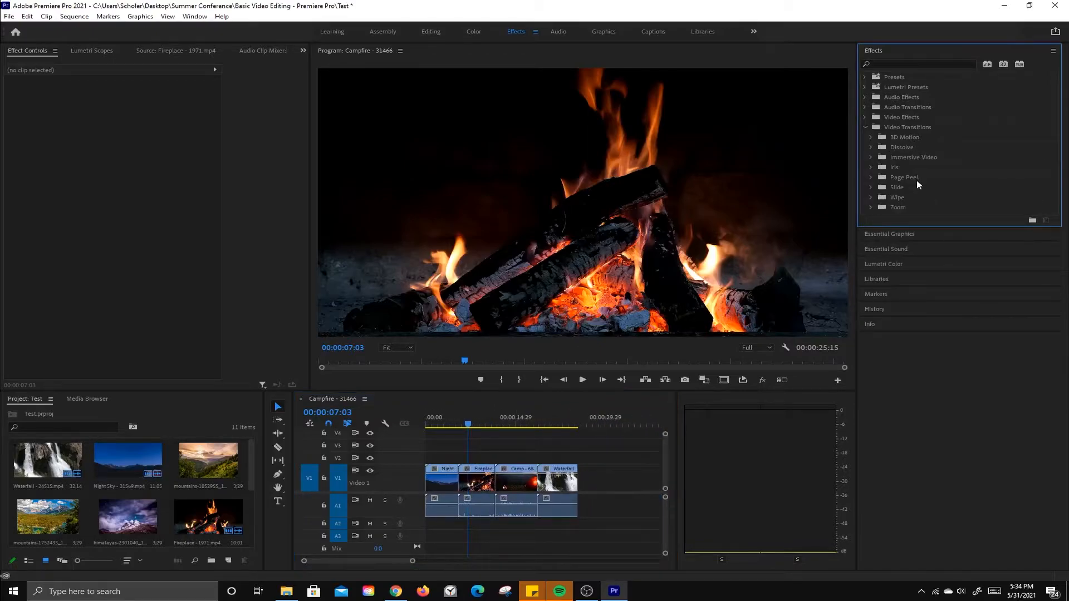
pyautogui.click(871, 158)
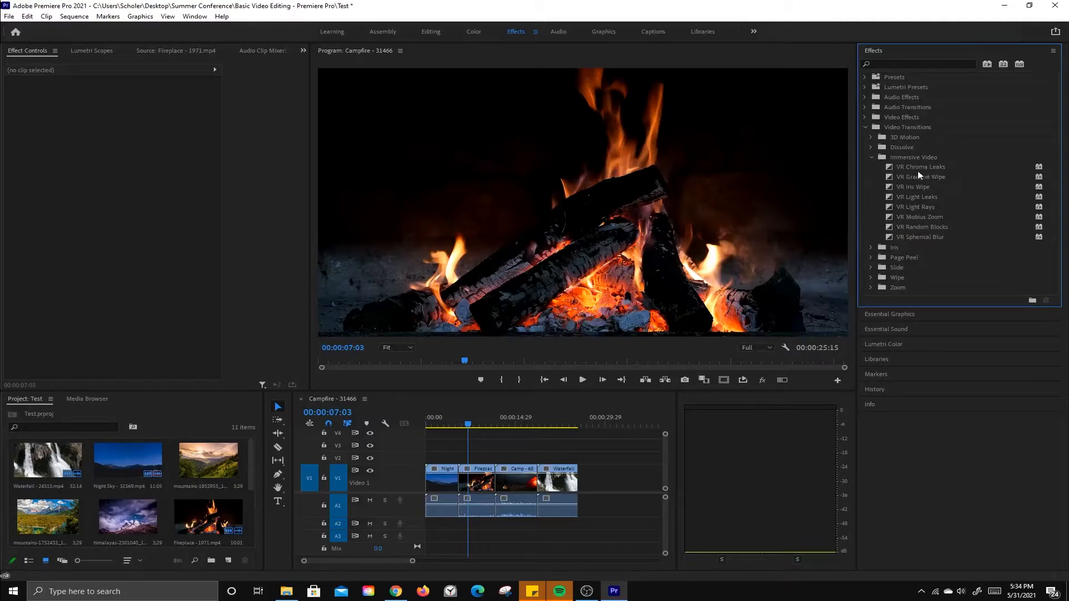
pyautogui.moveTo(916, 167); pyautogui.dragTo(461, 478)
pyautogui.click(911, 196)
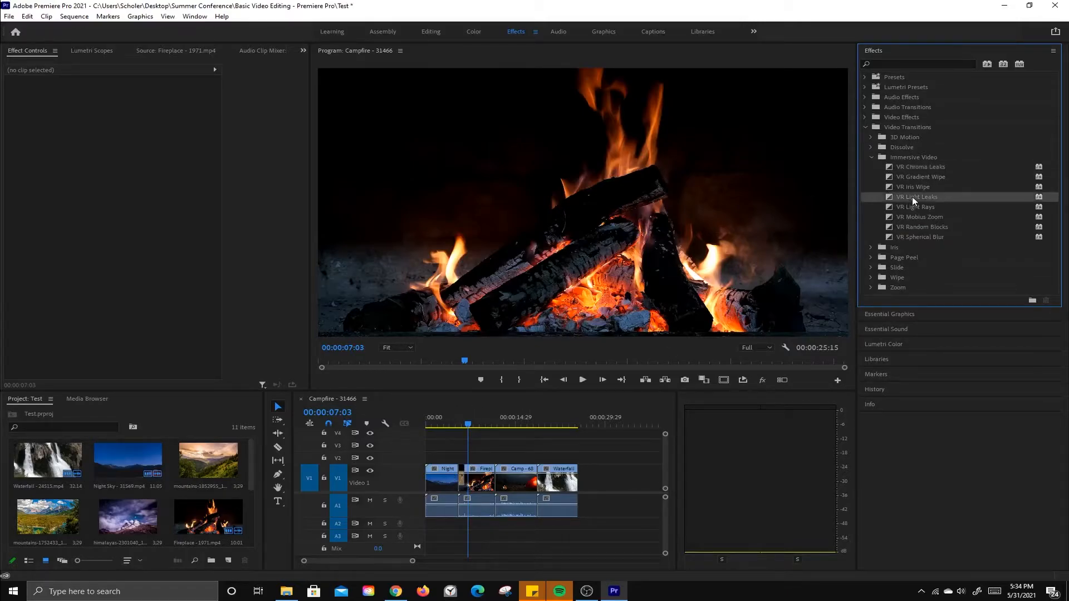
pyautogui.moveTo(914, 197); pyautogui.dragTo(496, 480)
pyautogui.click(924, 227)
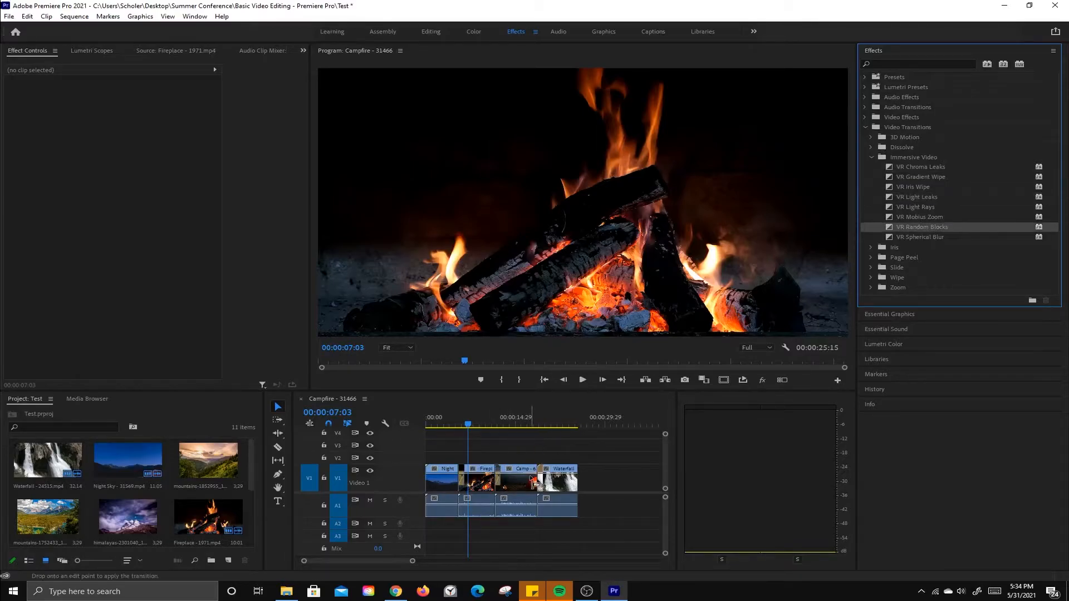
# - Play the sequence through the three immersive transitions to compare their looks
pyautogui.click(462, 429)
pyautogui.click(449, 430)
pyautogui.press('space')
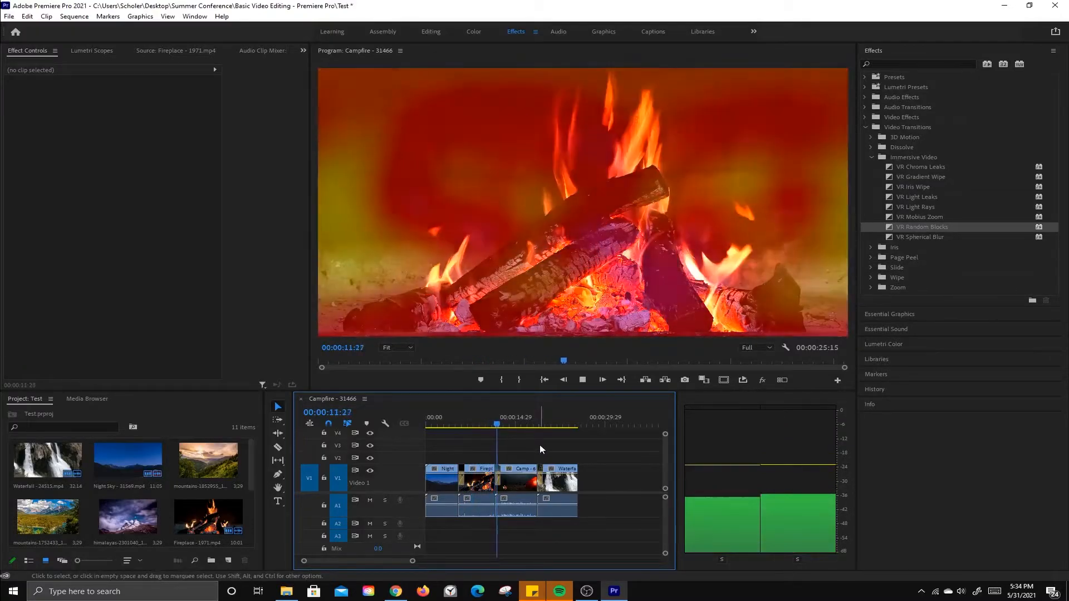
pyautogui.click(506, 425)
pyautogui.press('space')
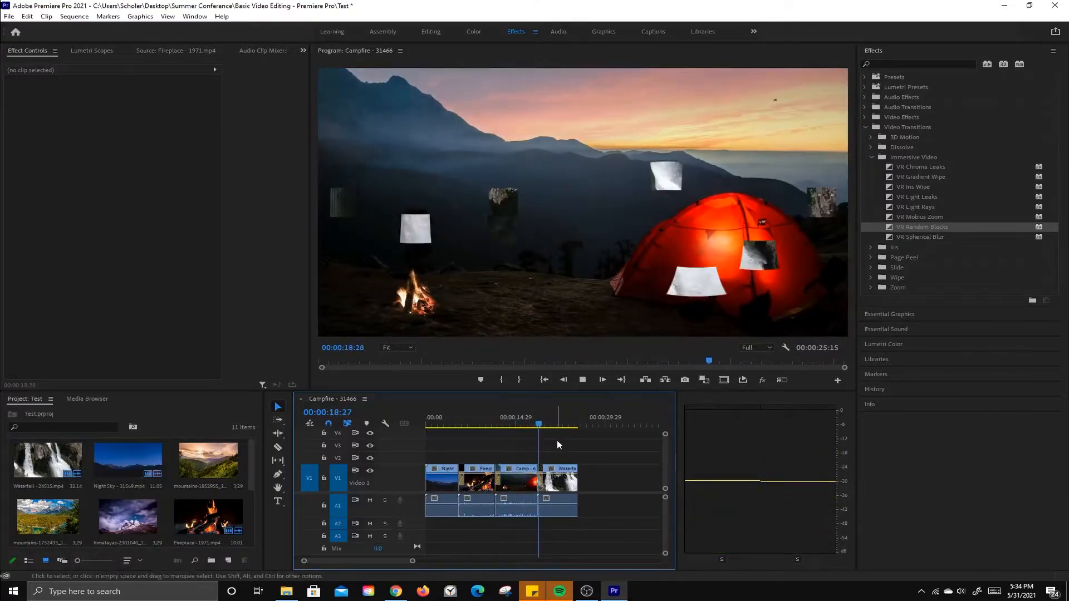
pyautogui.press('space')
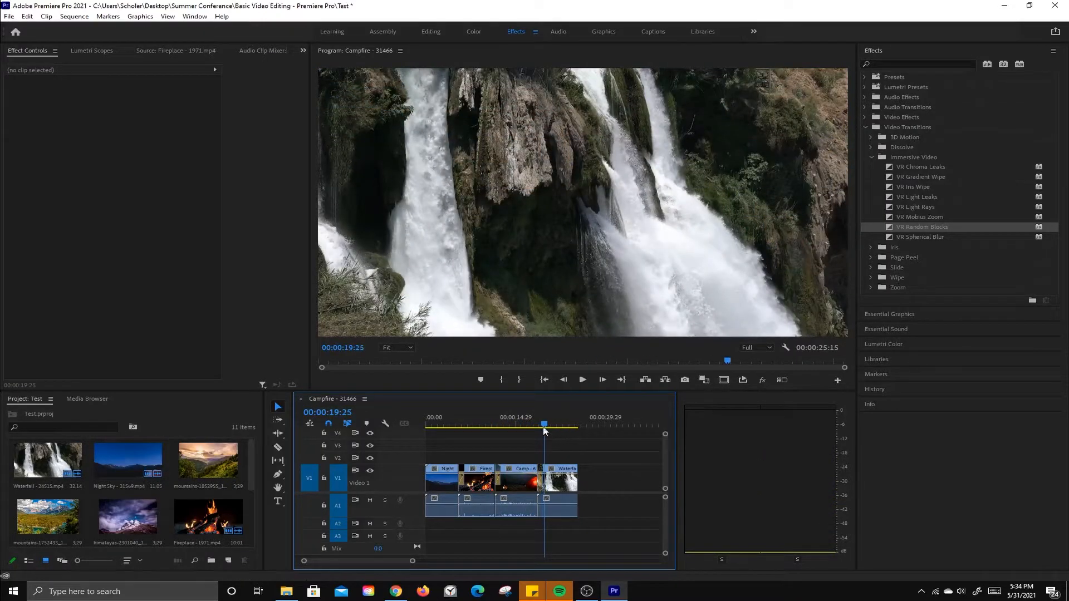
# - Inspect the VR Chroma Leaks settings and delete all three immersive transitions from the cuts on V1
pyautogui.click(461, 482)
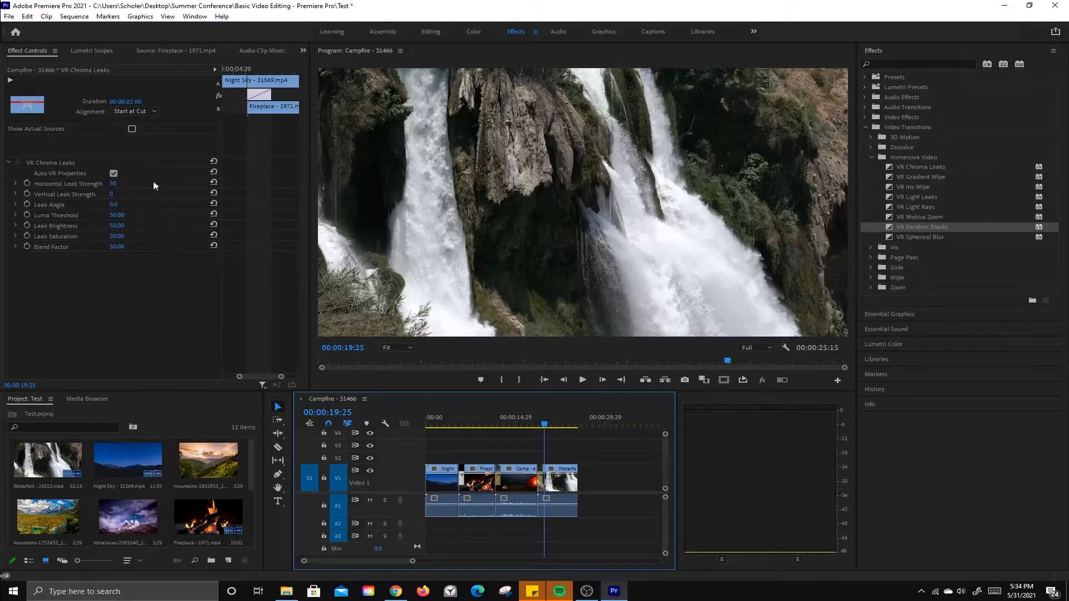
pyautogui.click(501, 466)
pyautogui.click(500, 480)
pyautogui.press('Delete')
pyautogui.click(541, 480)
pyautogui.press('Delete')
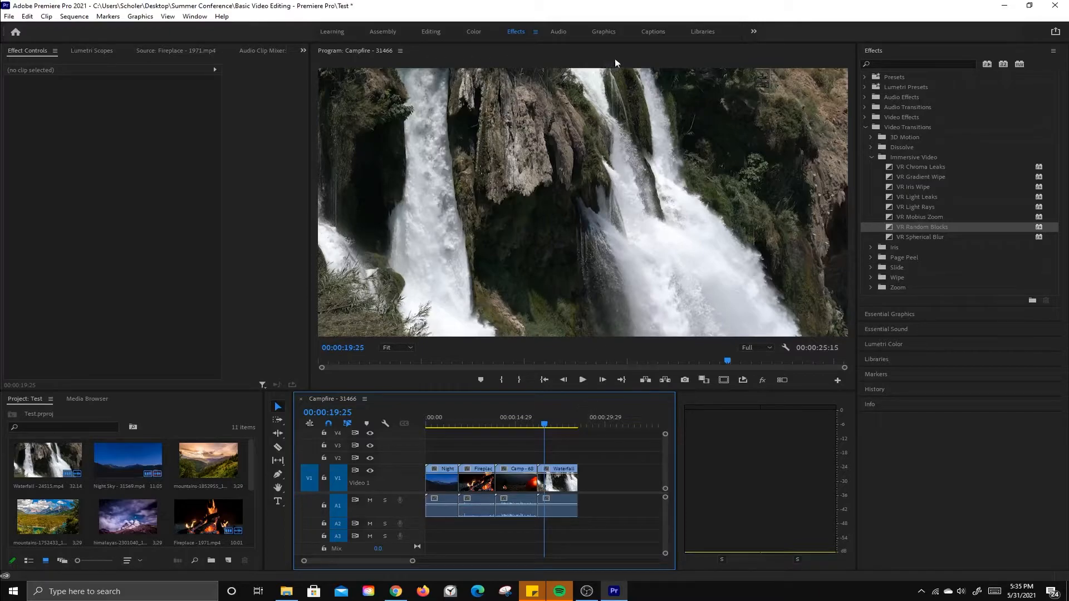
# - Create a new legacy title named Title with the default video settings and dismiss the Legacy Titler retirement notice
pyautogui.click(10, 17)
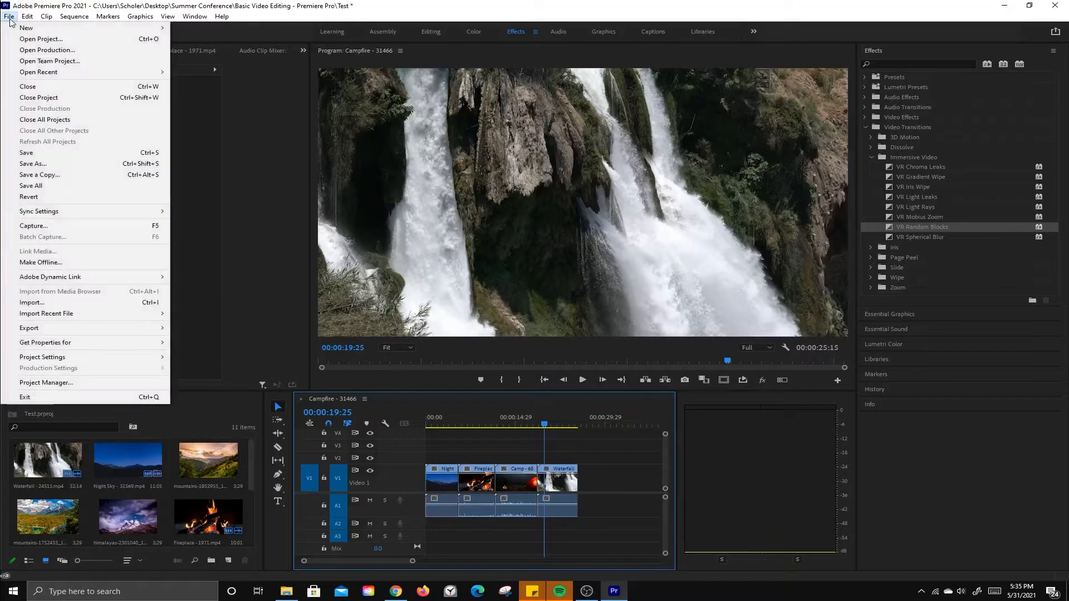
pyautogui.moveTo(33, 30)
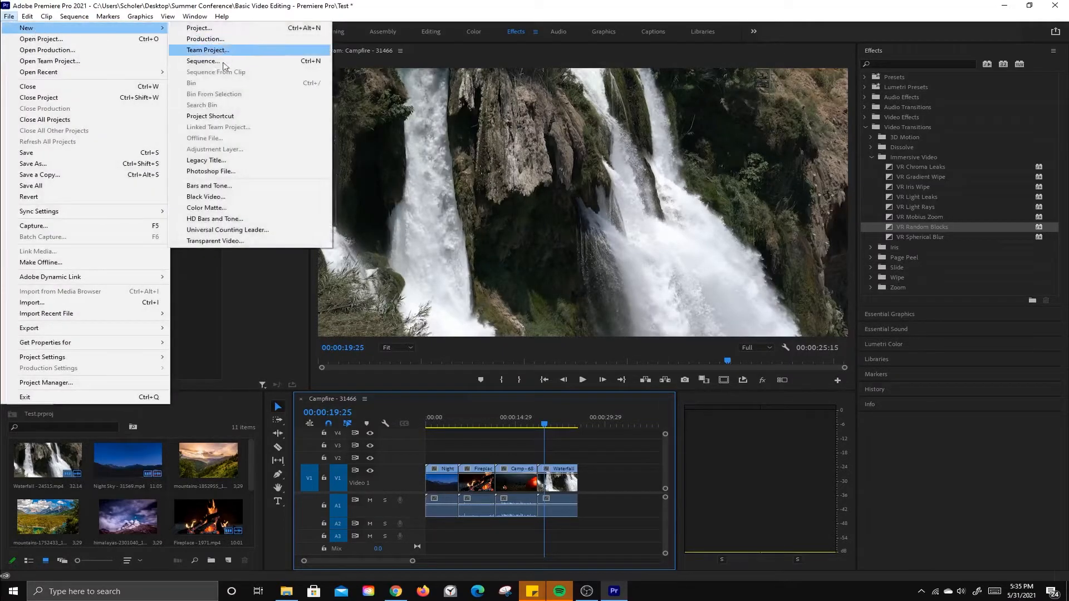
pyautogui.click(205, 160)
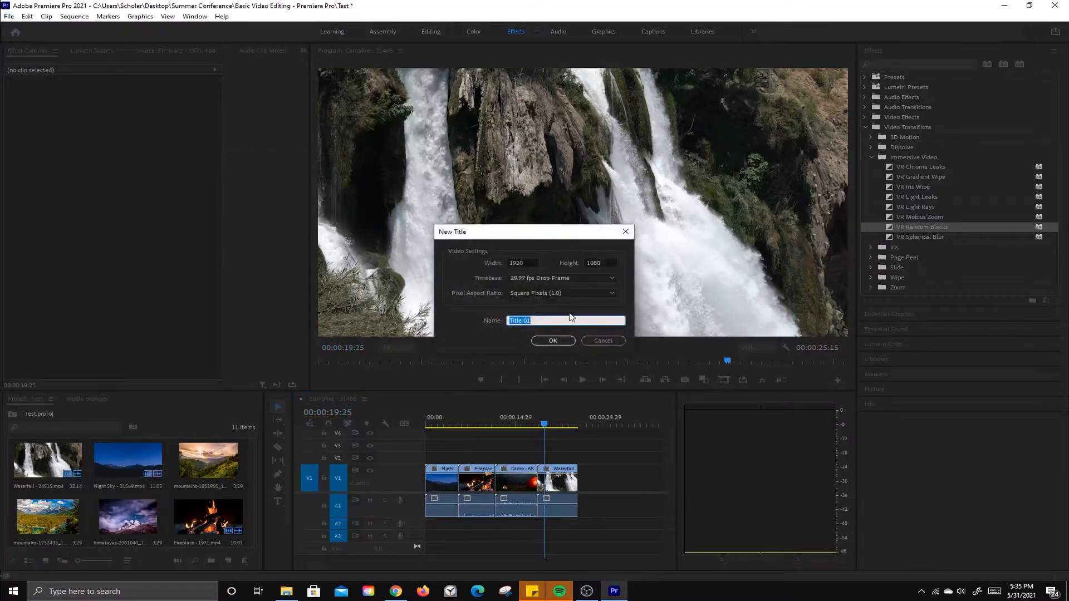
pyautogui.write('Ti')
pyautogui.click(558, 342)
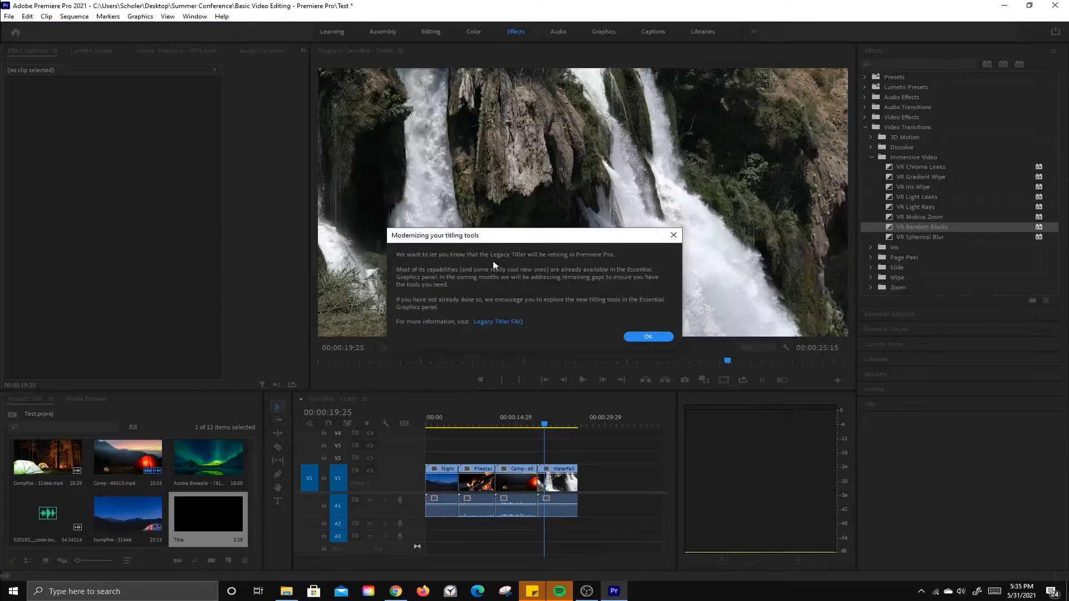
pyautogui.click(648, 336)
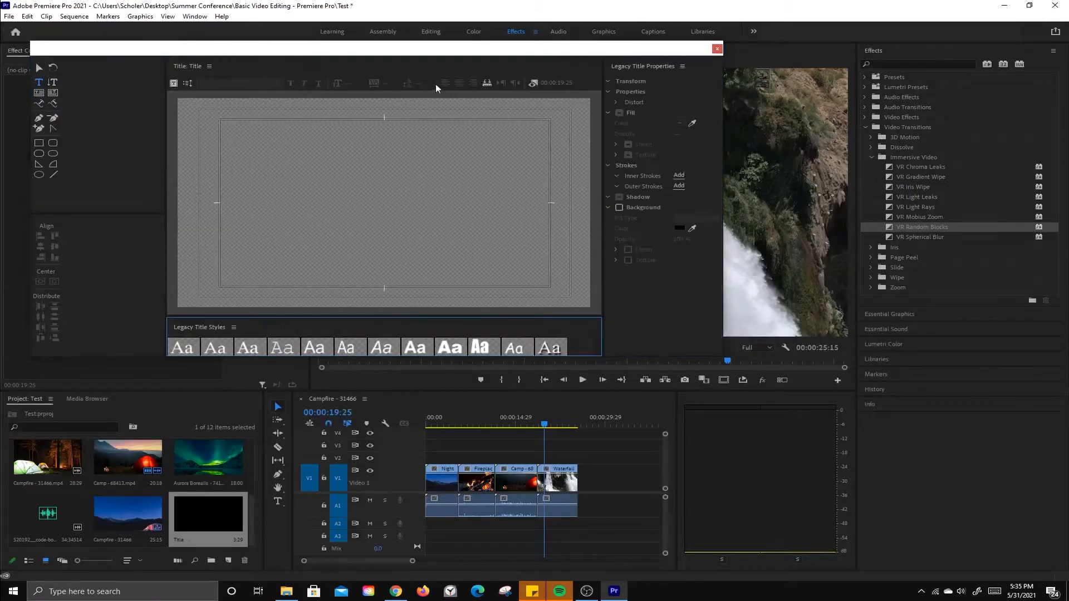
# - Reposition the title editor window, show the background video behind the title canvas, and hide it again
pyautogui.moveTo(415, 55); pyautogui.dragTo(524, 103)
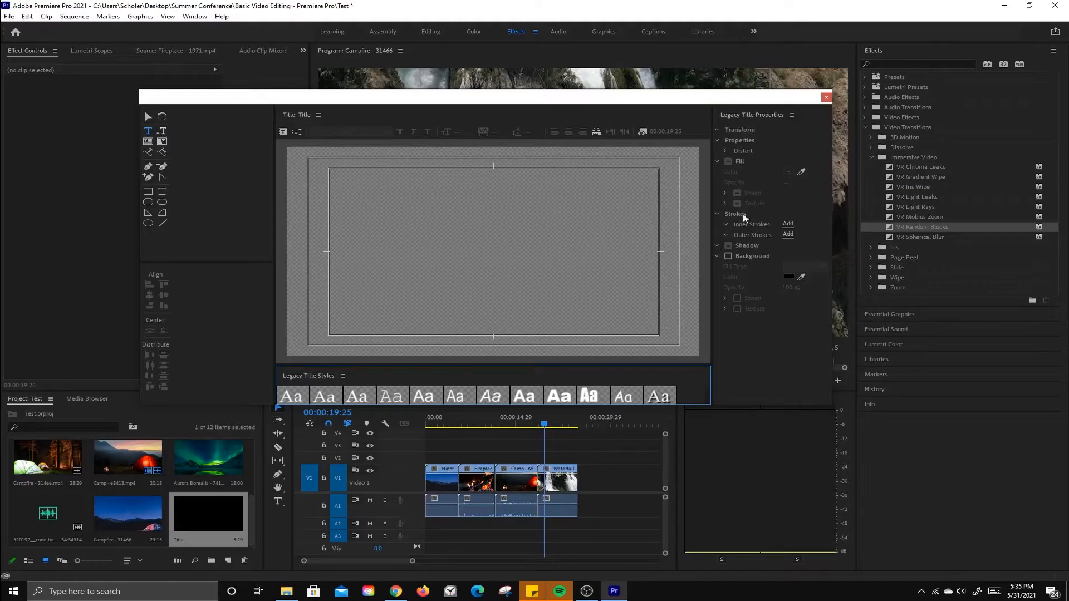
pyautogui.click(644, 135)
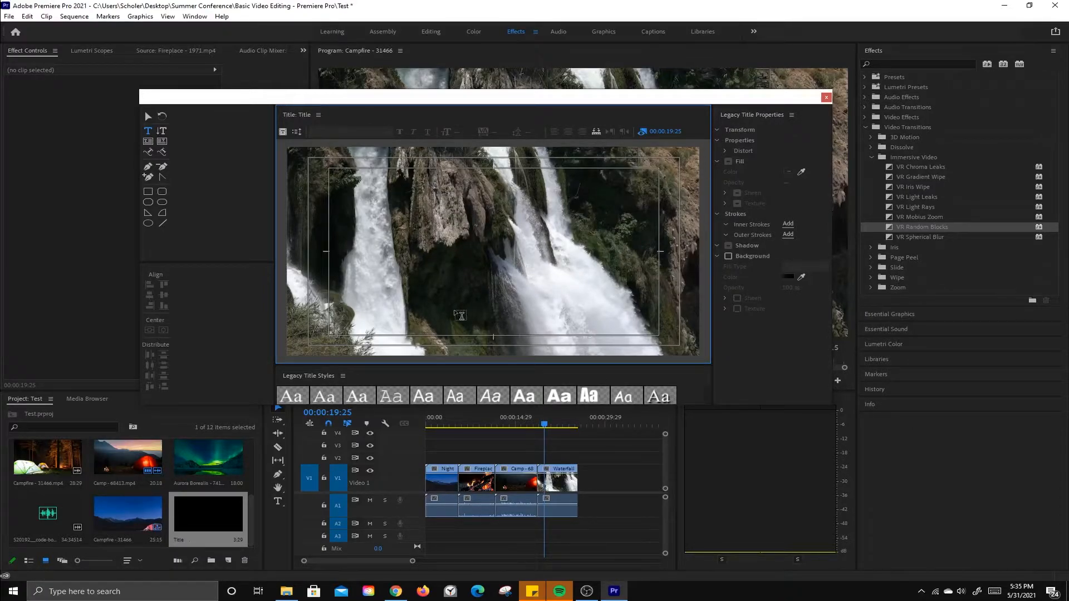
pyautogui.click(643, 131)
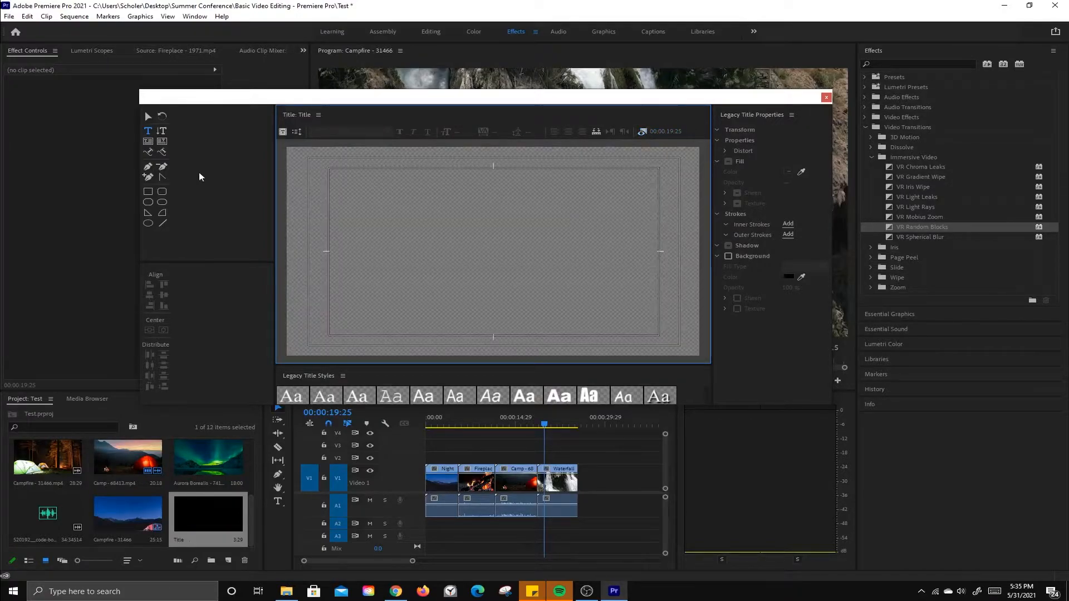
# - Add the horizontal text TITLE slightly above and left of the title canvas centre
pyautogui.click(144, 137)
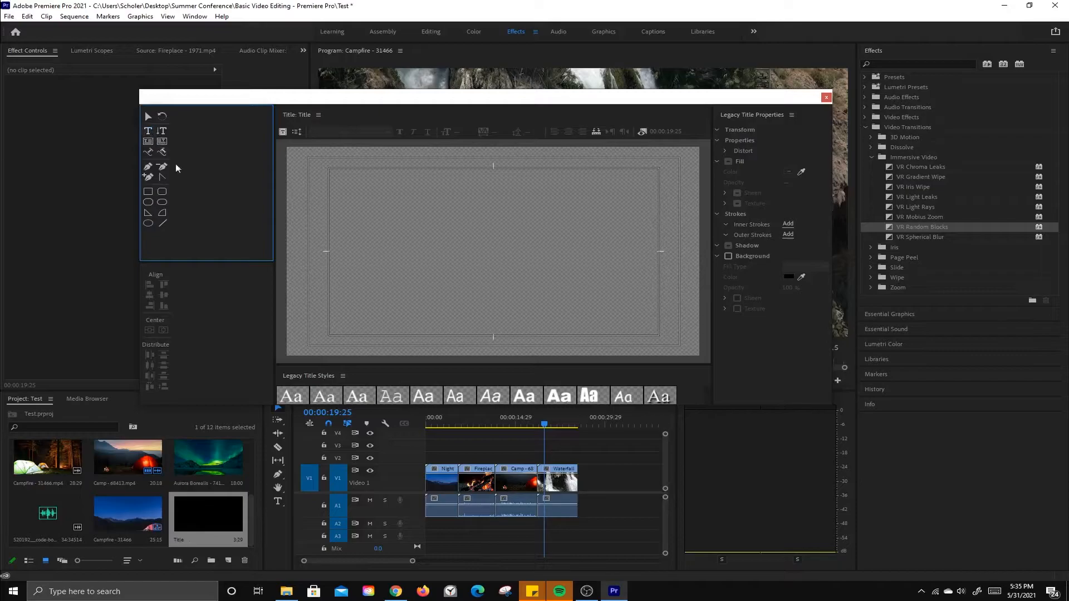
pyautogui.click(448, 241)
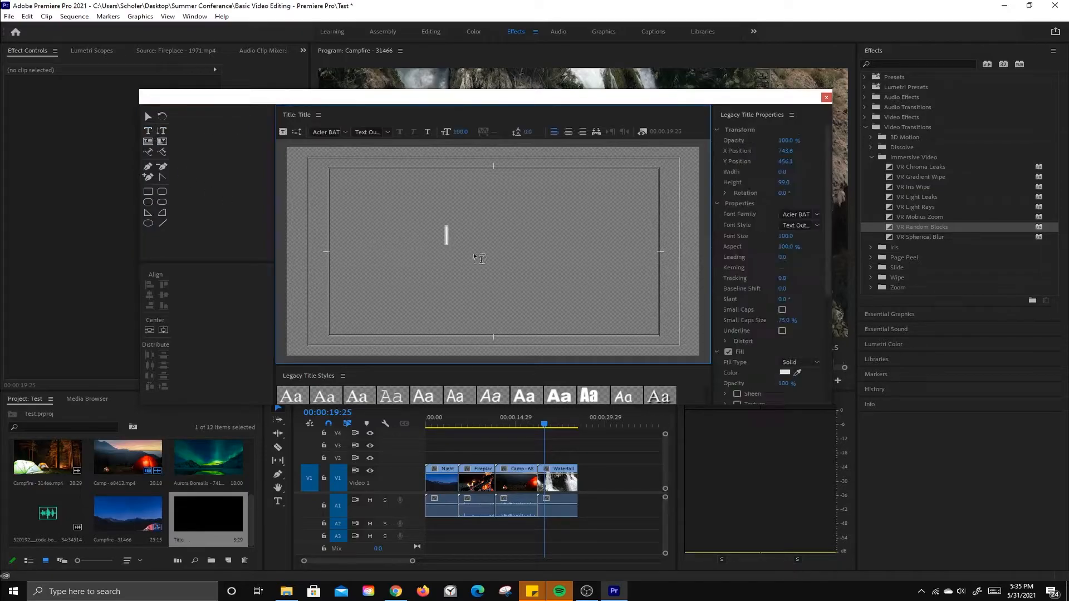
pyautogui.write('TITLE')
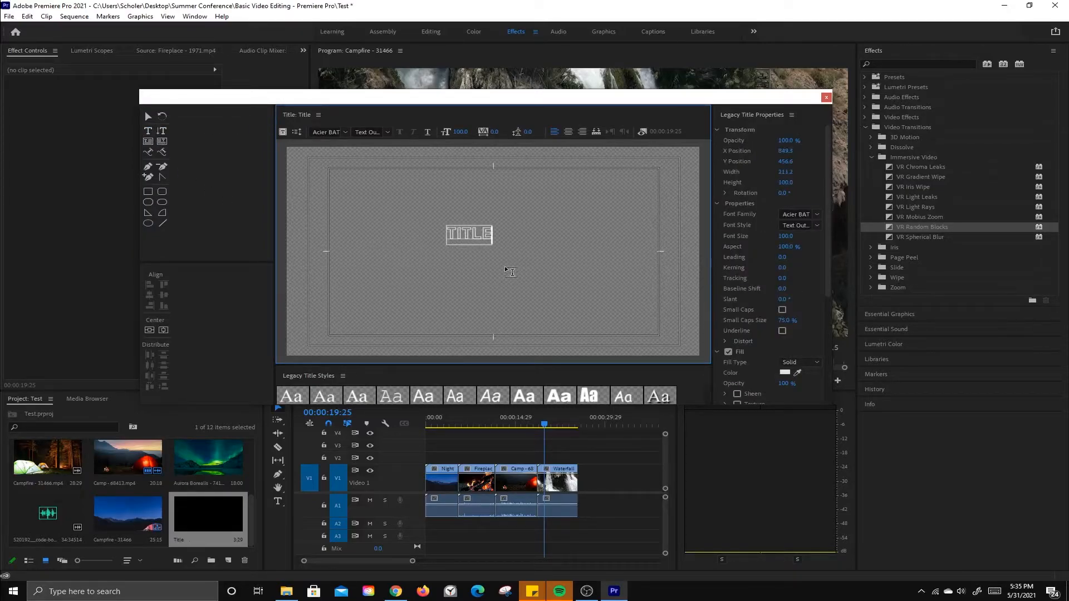
# - Select the TITLE text and increase its font size to 227
pyautogui.click(148, 116)
pyautogui.doubleClick(473, 238)
pyautogui.doubleClick(473, 237)
pyautogui.moveTo(783, 240); pyautogui.dragTo(832, 239)
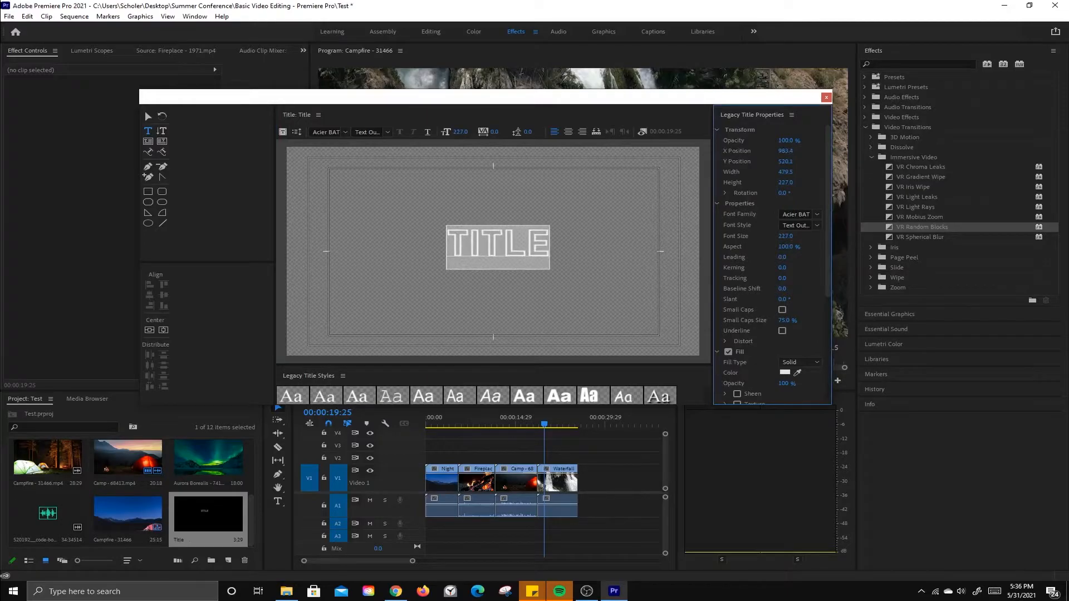
# - Change the title text's font to Aero Matics in Bold style, trying Small Caps and switching it back off
pyautogui.click(816, 216)
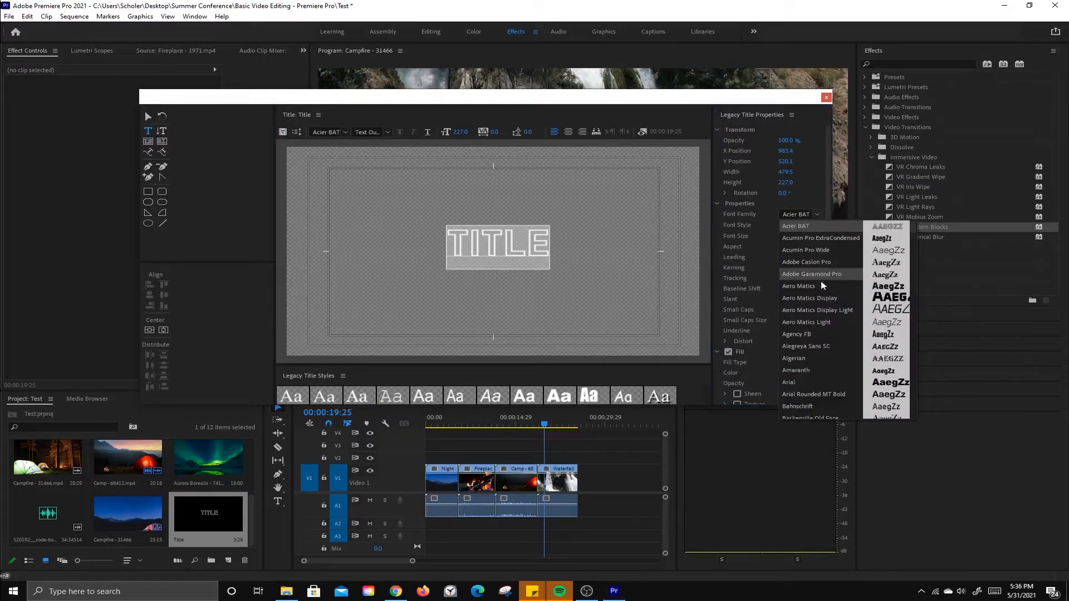
pyautogui.click(808, 297)
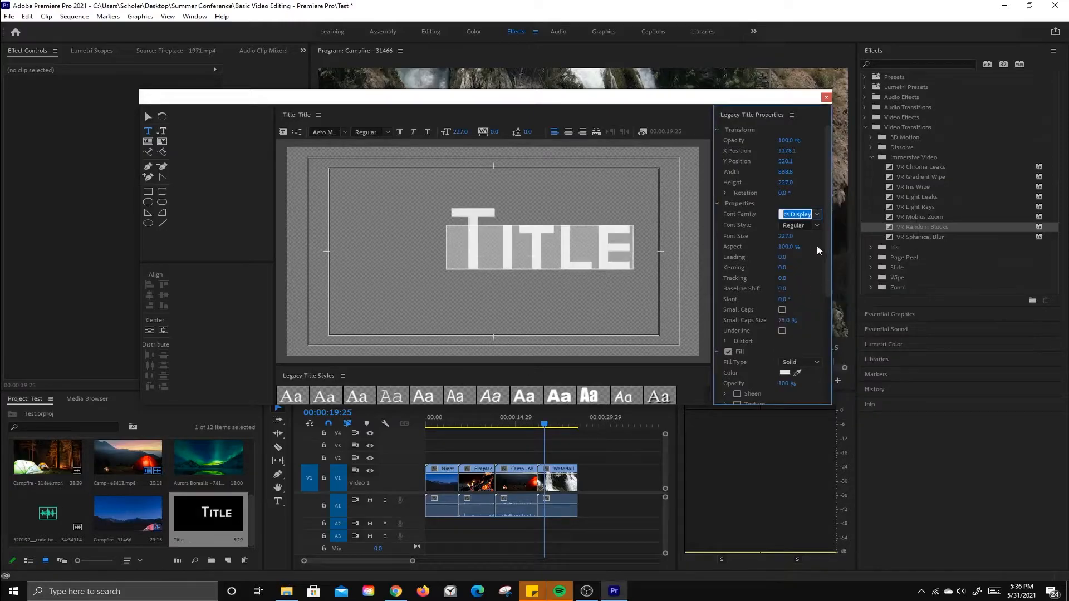
pyautogui.click(816, 216)
pyautogui.click(819, 285)
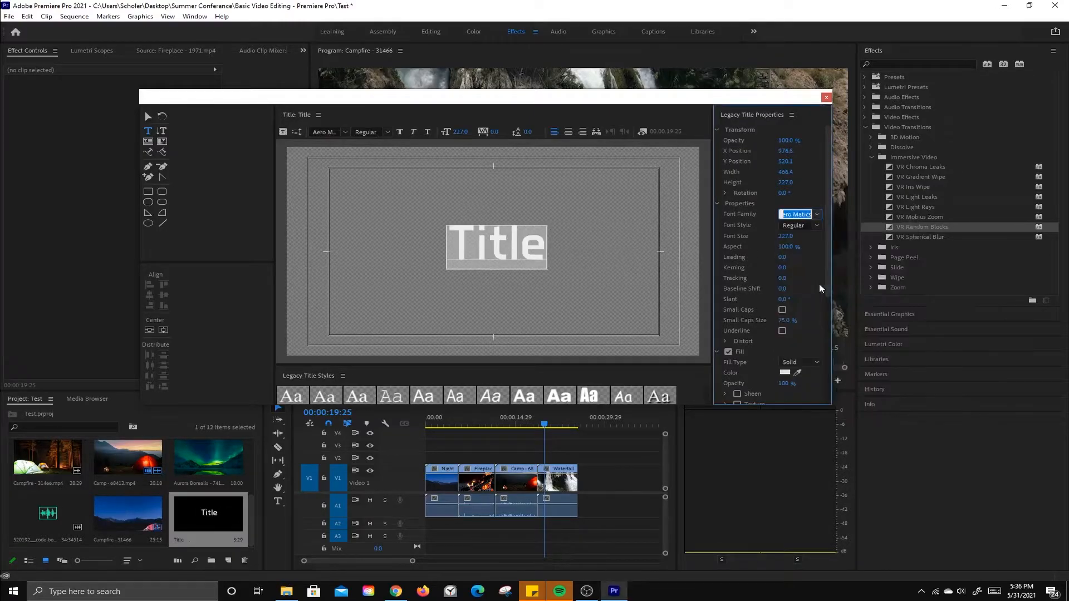
pyautogui.click(802, 225)
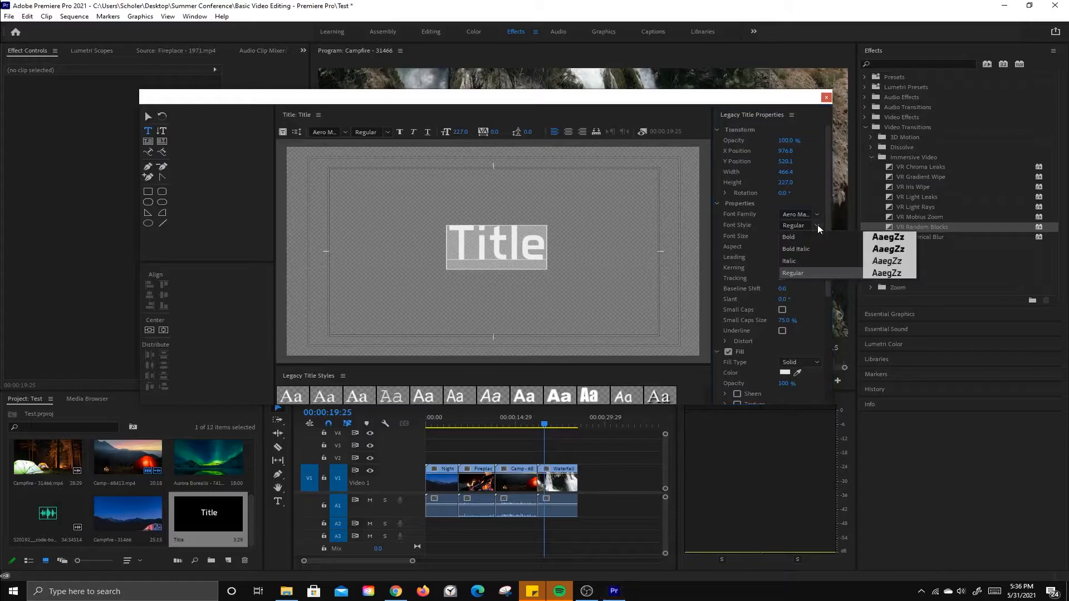
pyautogui.click(798, 239)
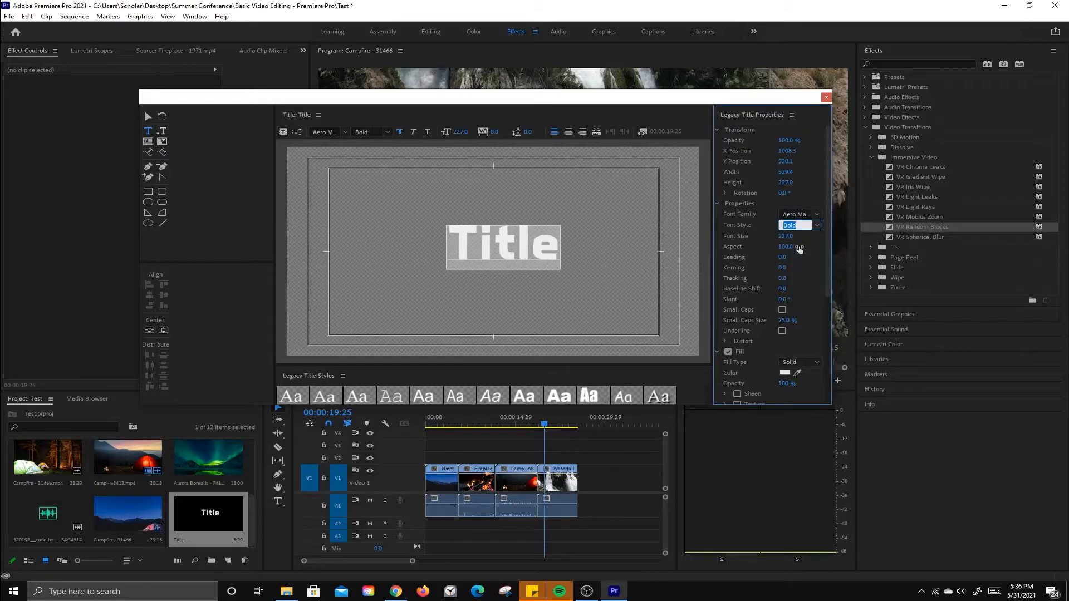
pyautogui.click(783, 310)
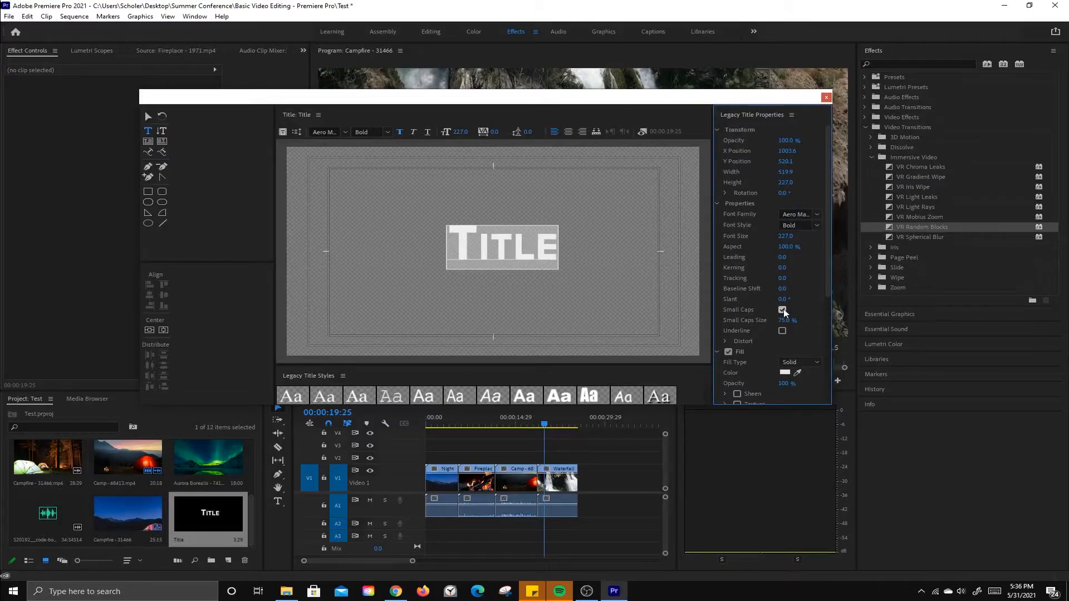
pyautogui.click(783, 309)
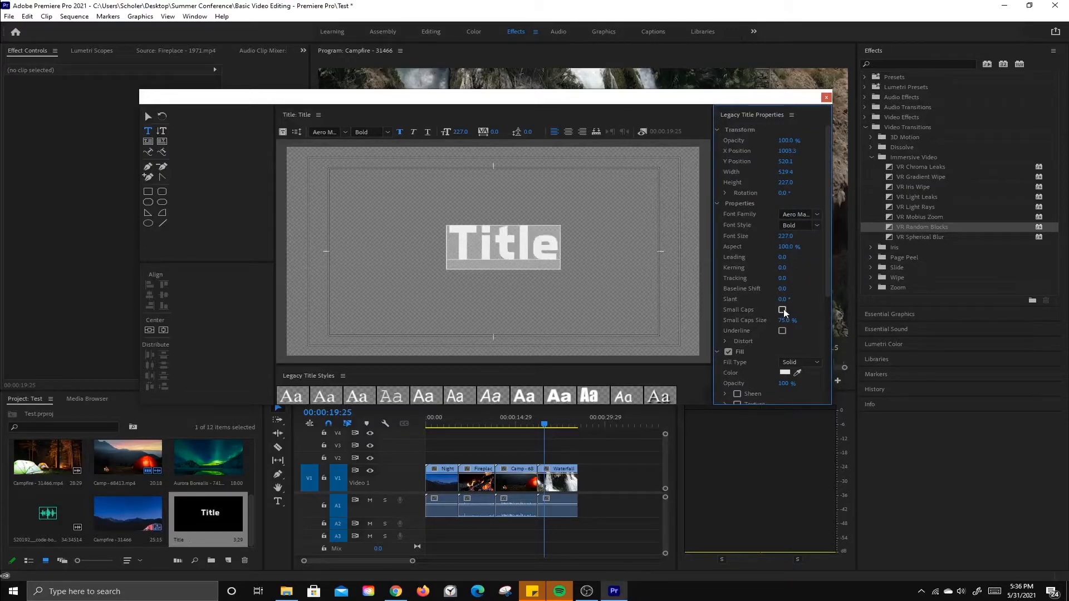
# - Set the title text's fill colour to the medium blue 1E82C8
pyautogui.click(786, 372)
pyautogui.click(555, 304)
pyautogui.click(520, 329)
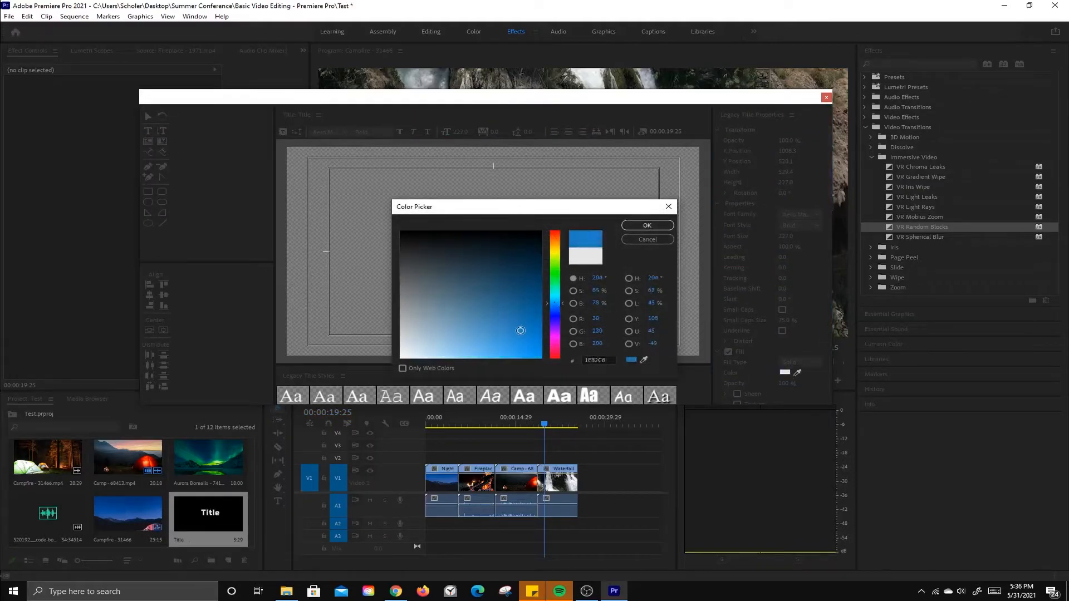
pyautogui.click(646, 225)
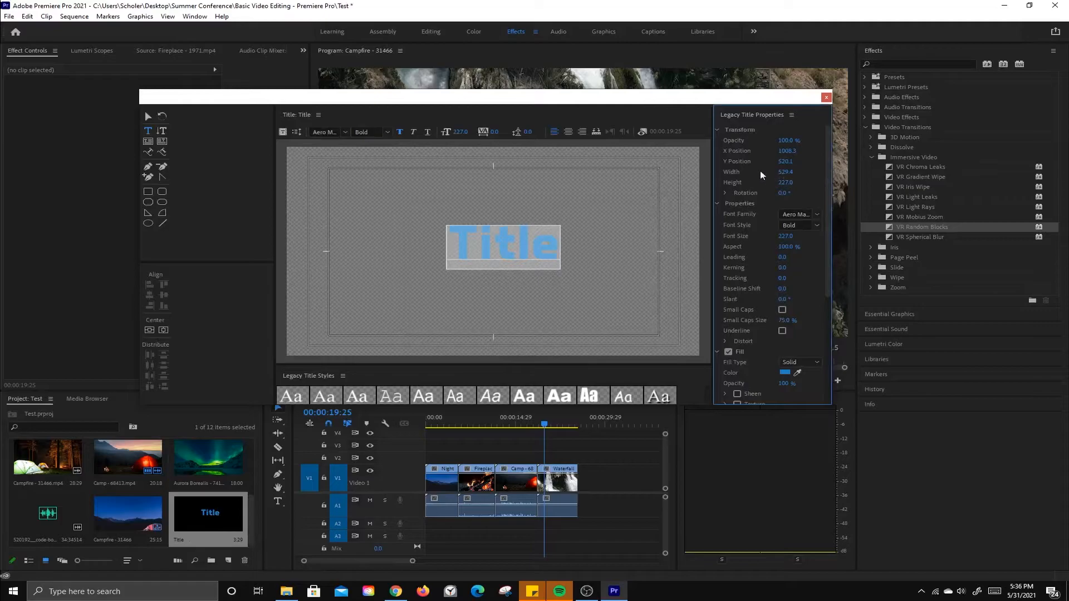
# - Add an Edge-type outer stroke to the title text with a Linear Gradient fill
pyautogui.scroll(-1, 785, 281)
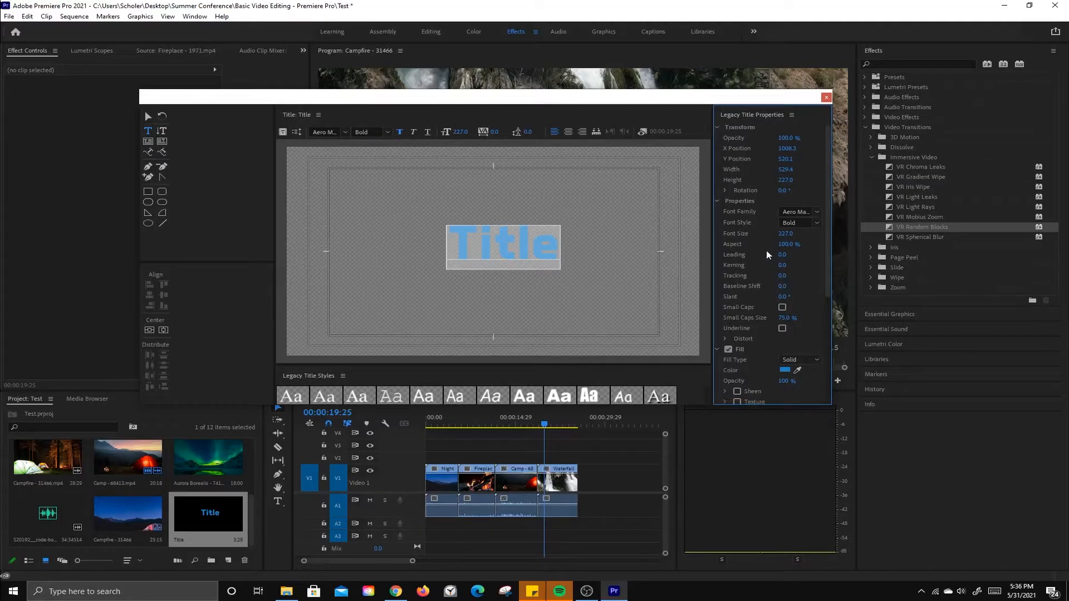
pyautogui.scroll(-5, 764, 296)
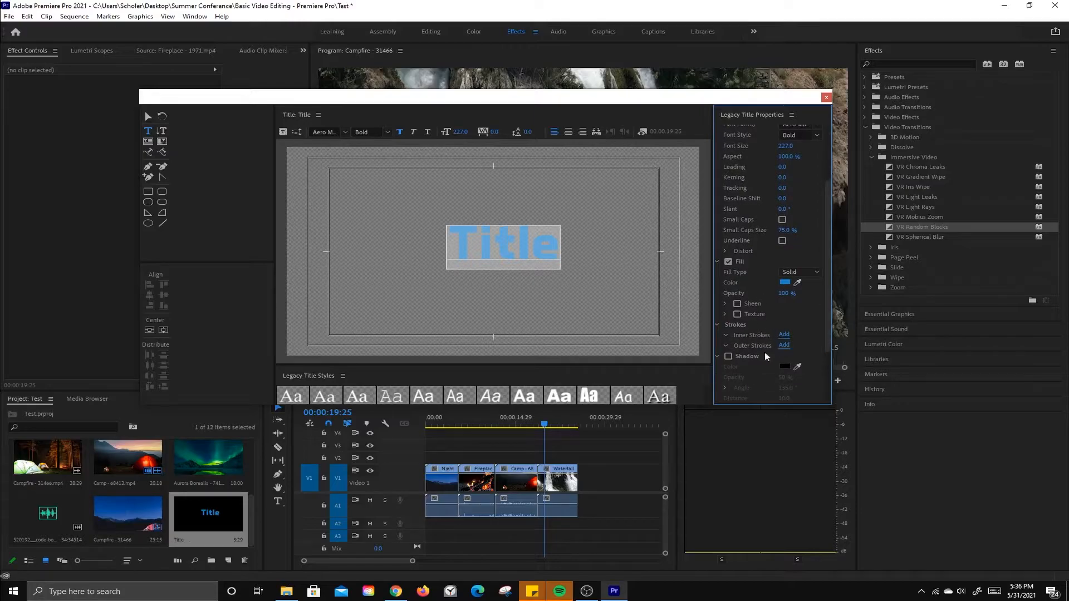
pyautogui.click(784, 346)
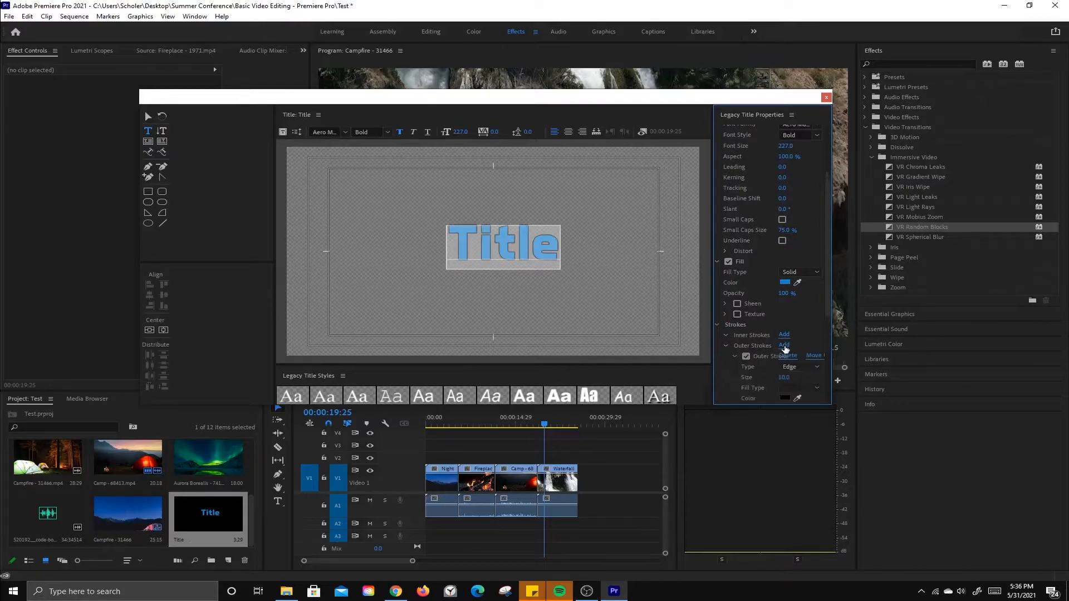
pyautogui.scroll(-1, 768, 371)
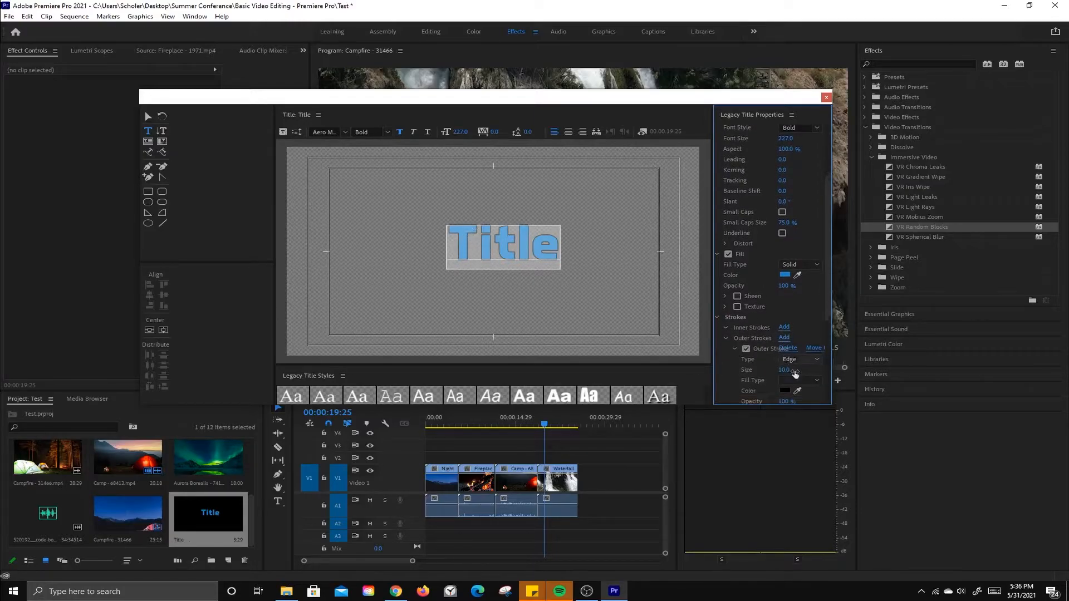
pyautogui.click(789, 392)
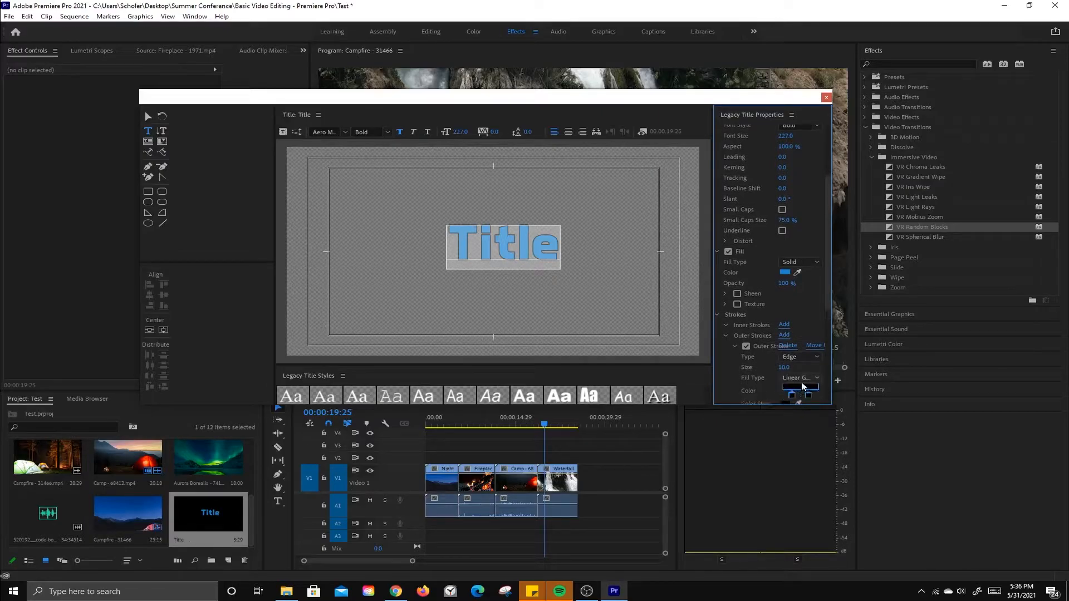
pyautogui.scroll(-1, 768, 309)
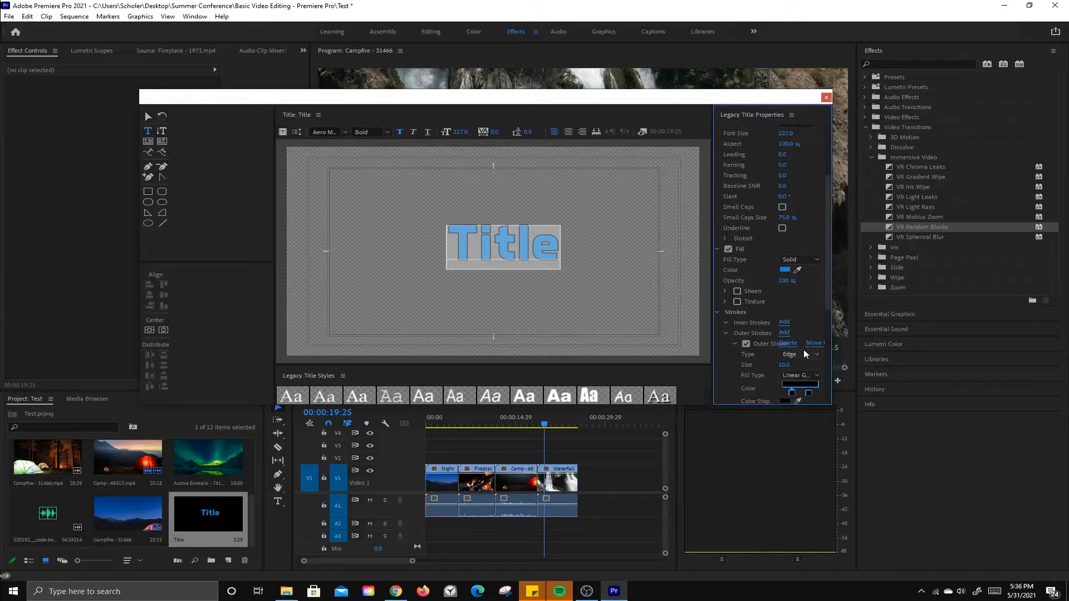
# - Try the Drop Face type on the title's outer stroke and undo the change
pyautogui.scroll(-3, 790, 327)
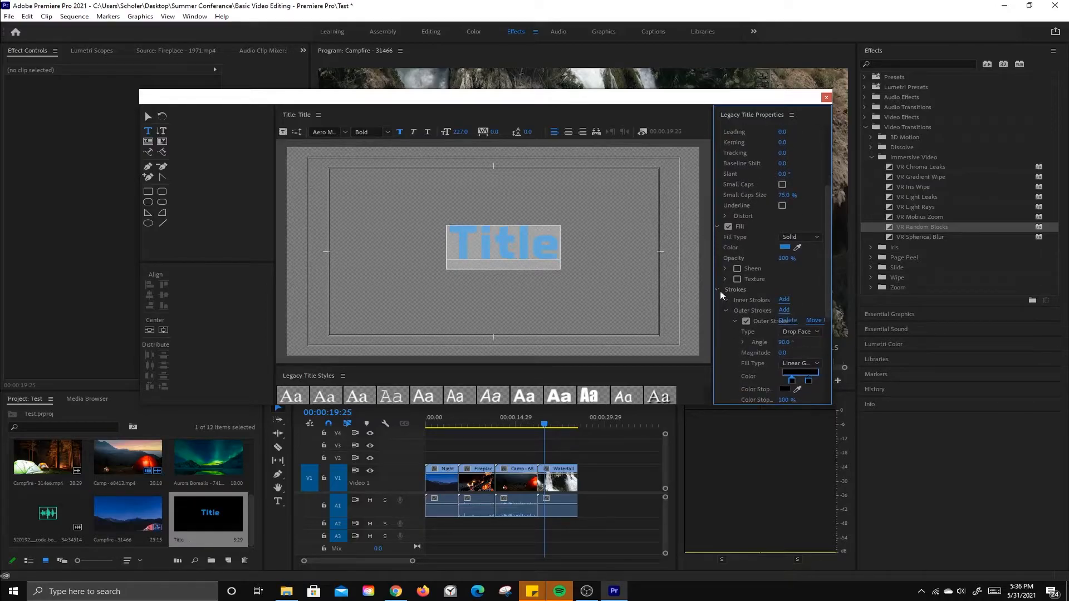
pyautogui.scroll(1, 796, 313)
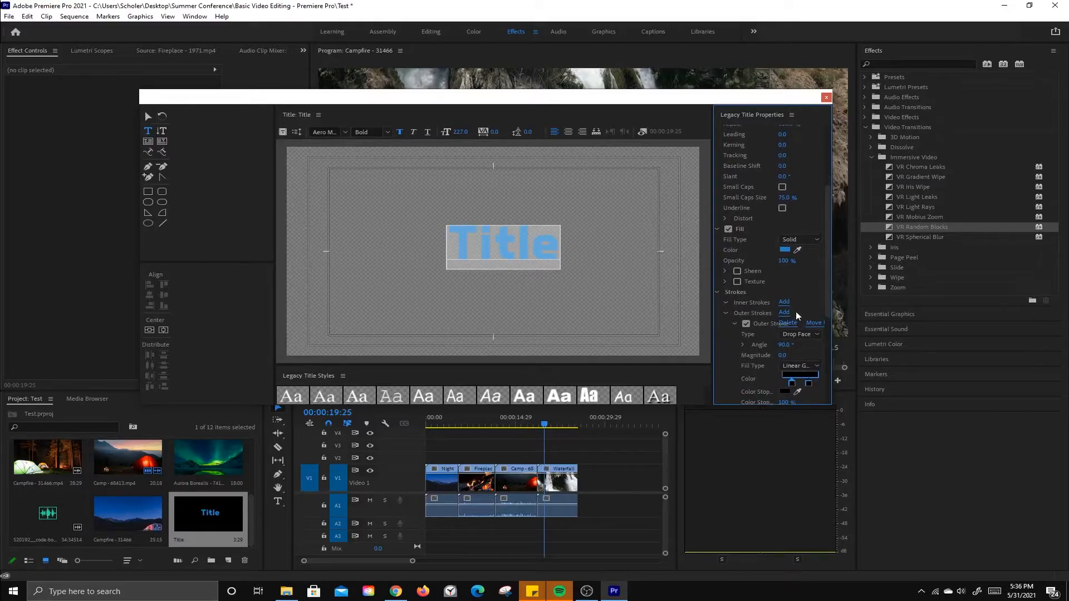
pyautogui.hotkey('ctrl', 'z')
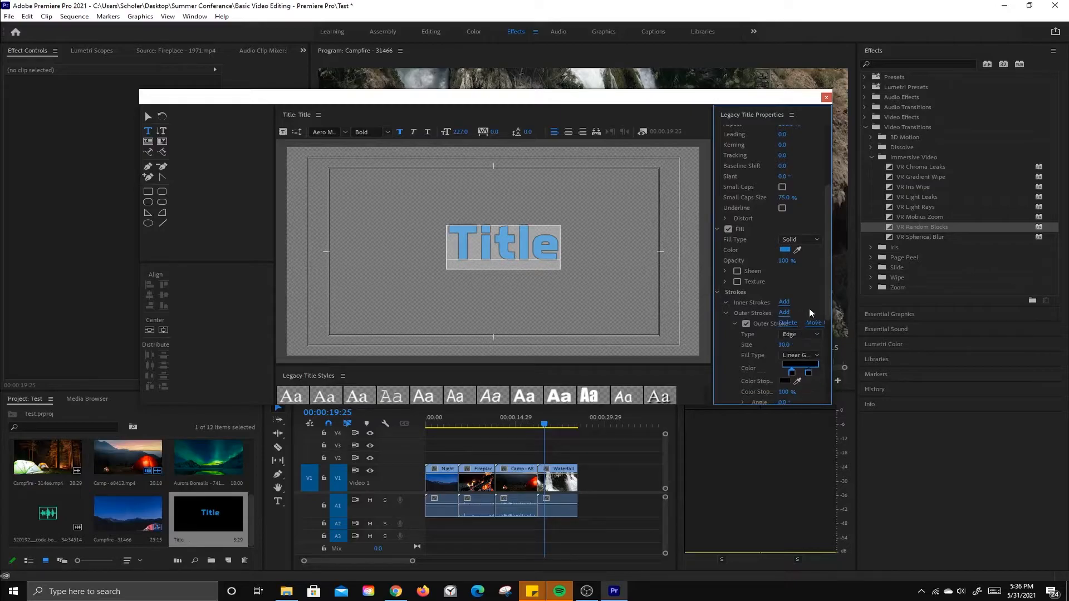
# - Collapse the stroke settings, enable the title text's shadow, and centre the text vertically and horizontally on the canvas
pyautogui.click(717, 292)
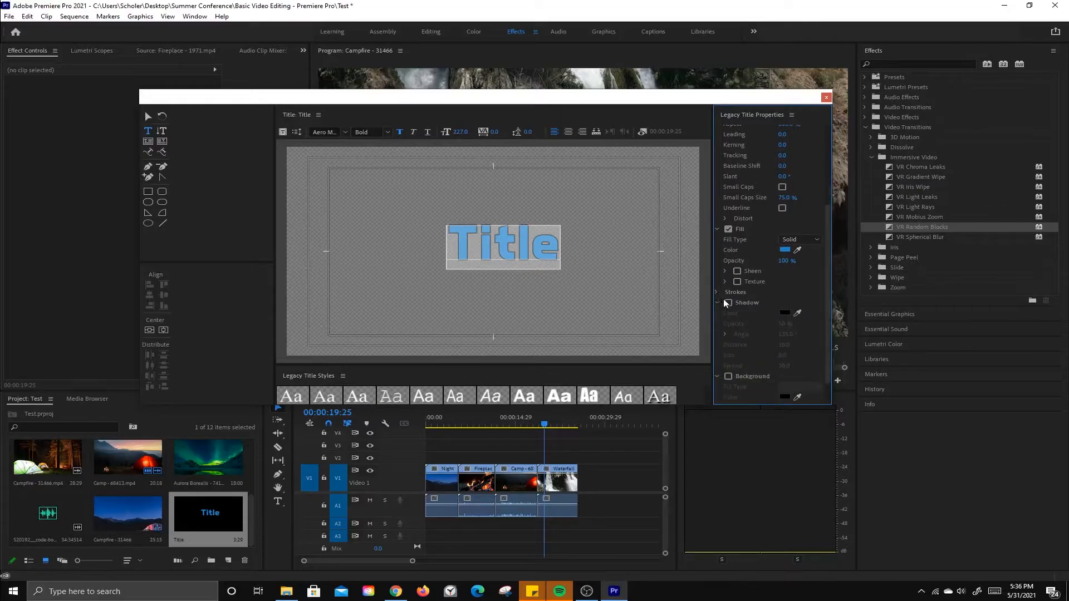
pyautogui.click(727, 302)
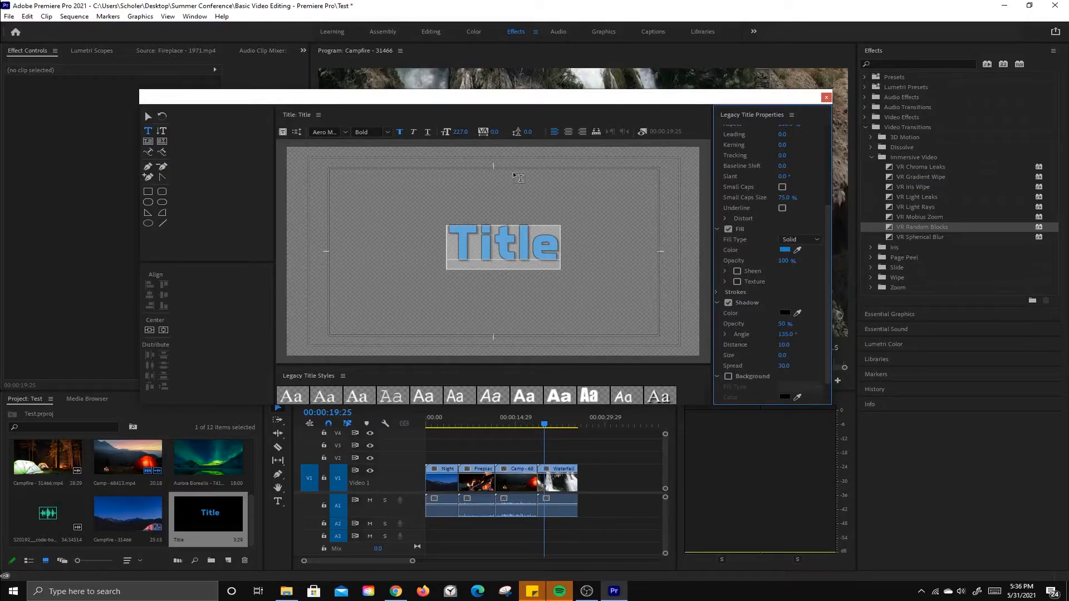
pyautogui.click(163, 330)
pyautogui.click(149, 329)
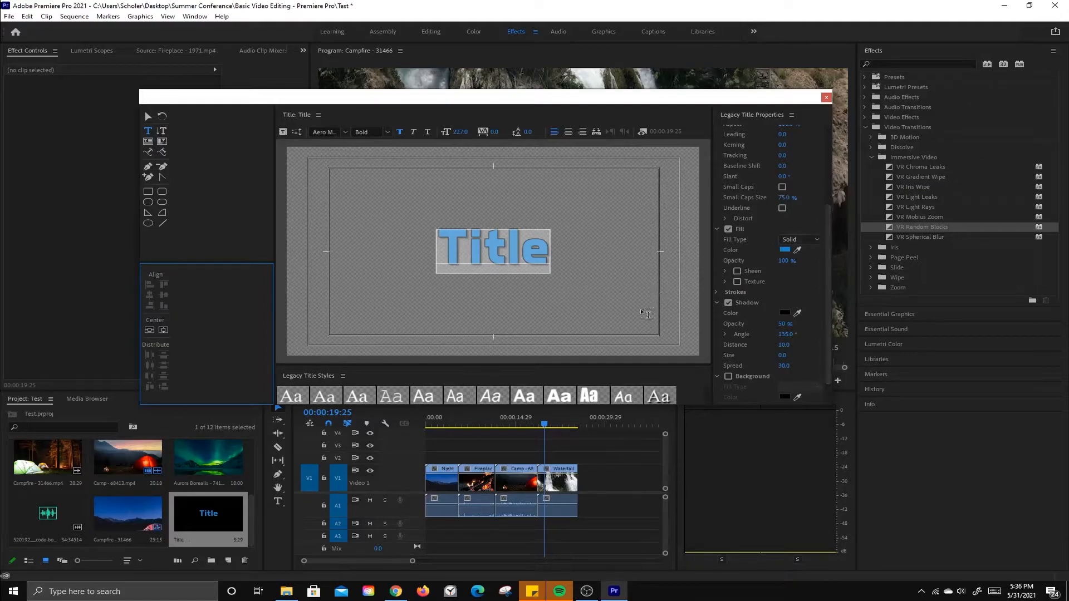
# - Enlarge the title editor window and its Legacy Title Styles area so the preset styles can be browsed
pyautogui.scroll(-2, 676, 390)
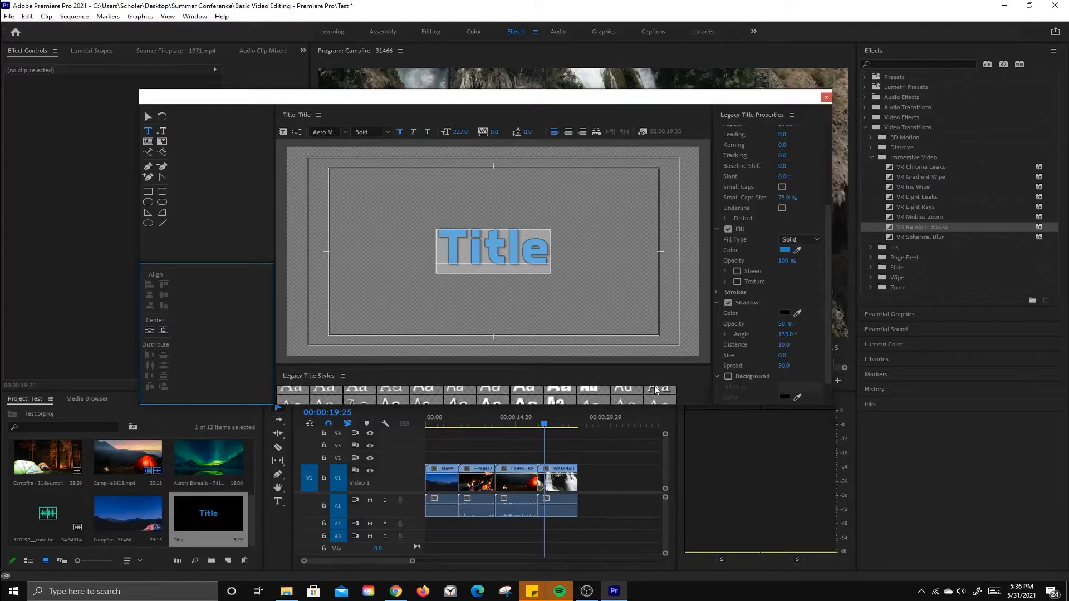
pyautogui.moveTo(673, 408); pyautogui.dragTo(674, 500)
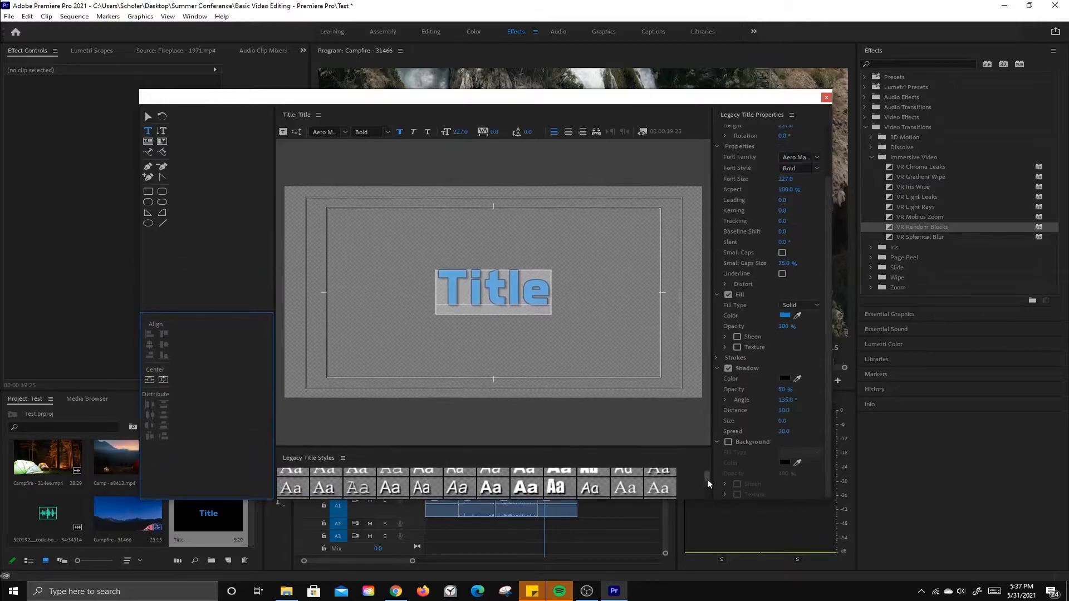
pyautogui.moveTo(690, 448); pyautogui.dragTo(691, 362)
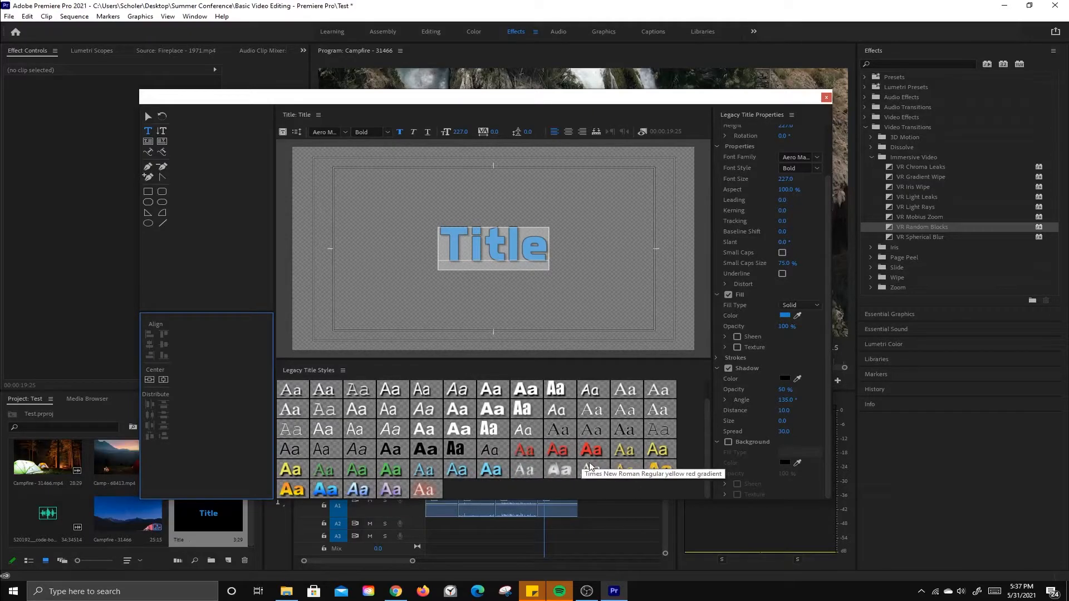
# - Try several preset styles on the title text, including white, gold gradient and red-shadowed ones, and undo them all
pyautogui.click(493, 391)
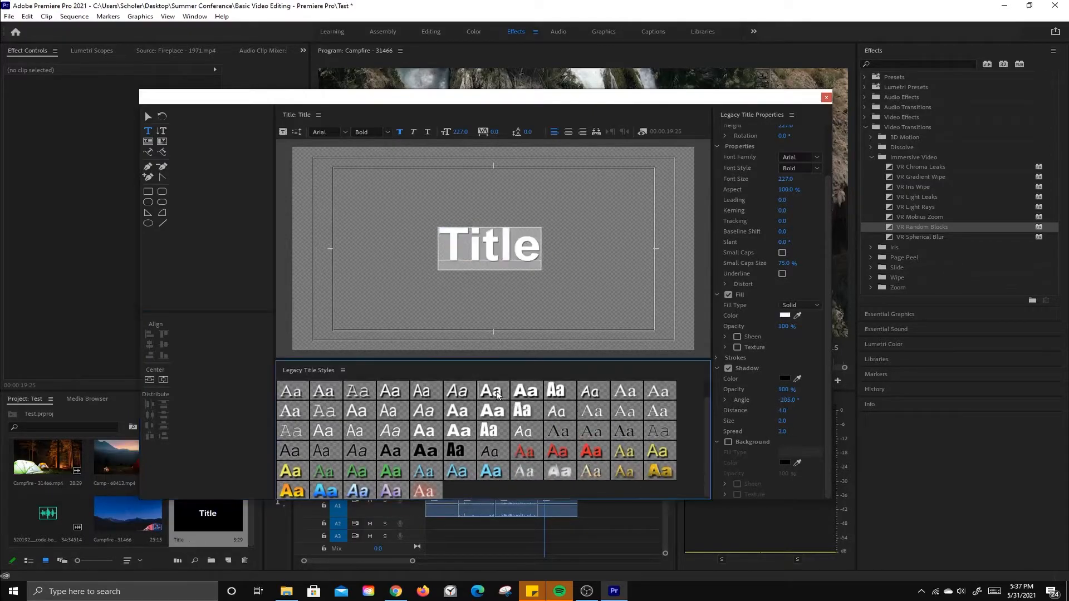
pyautogui.click(653, 471)
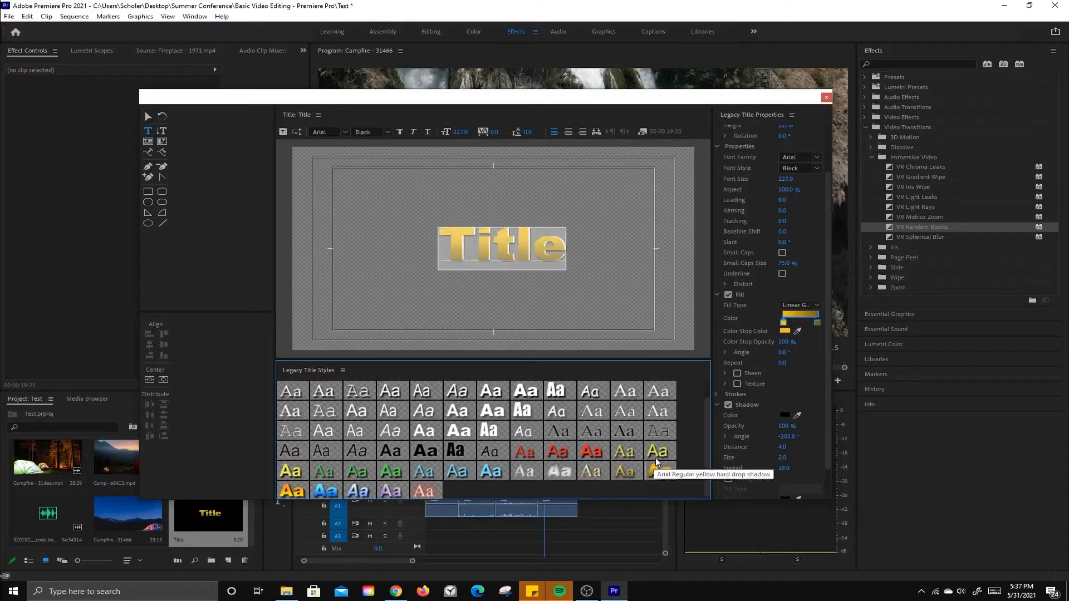
pyautogui.click(658, 455)
pyautogui.click(425, 490)
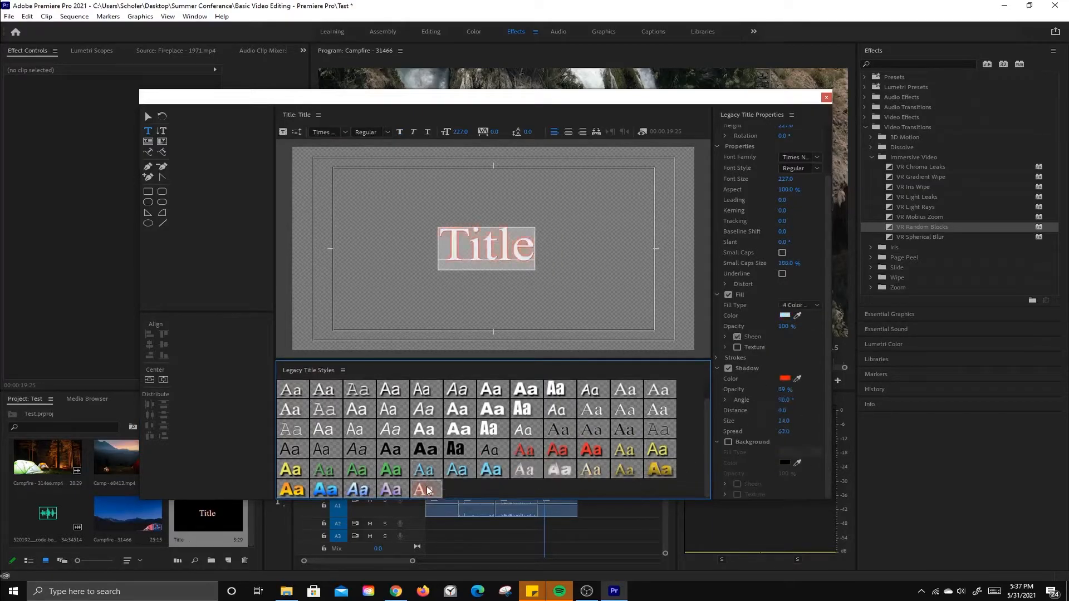
pyautogui.hotkey('ctrl', 'z')
pyautogui.hotkey('ctrl', 'z')
pyautogui.hotkey('ctrl', 'z')
pyautogui.hotkey('ctrl', 'z')
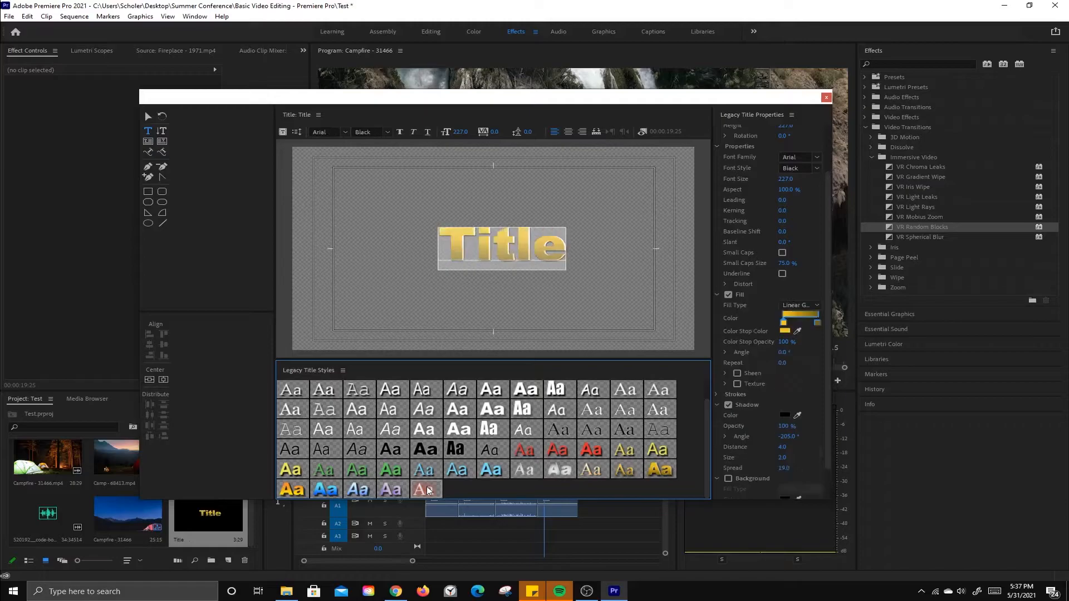
pyautogui.hotkey('ctrl', 'z')
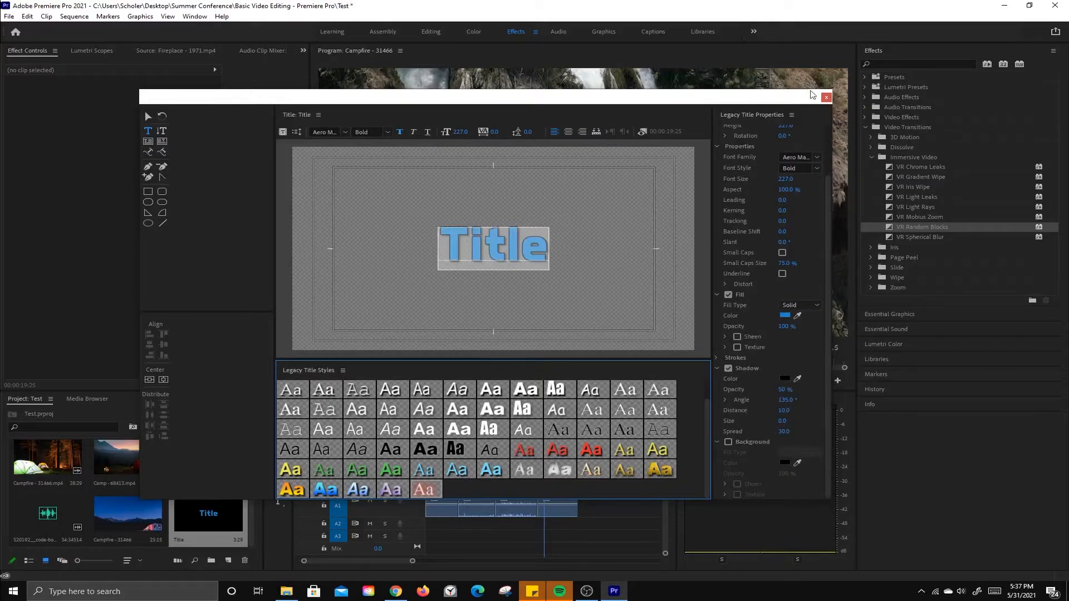
# - Close the title editor, place the Title clip on track V2 at the sequence start, and preview it at 00:00:01:15
pyautogui.click(826, 98)
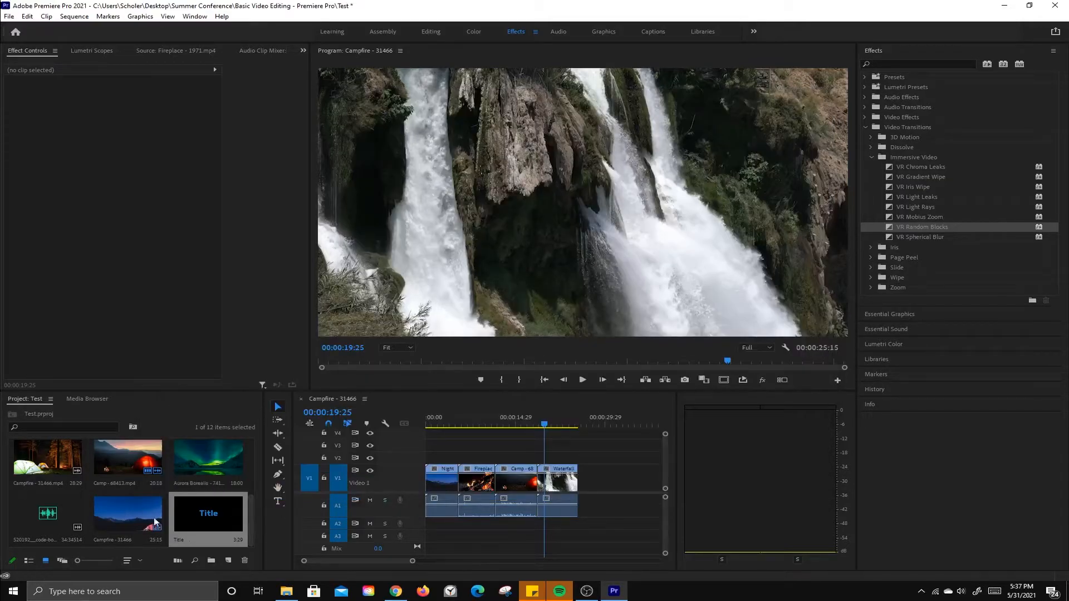
pyautogui.moveTo(171, 530); pyautogui.dragTo(434, 426)
pyautogui.click(439, 424)
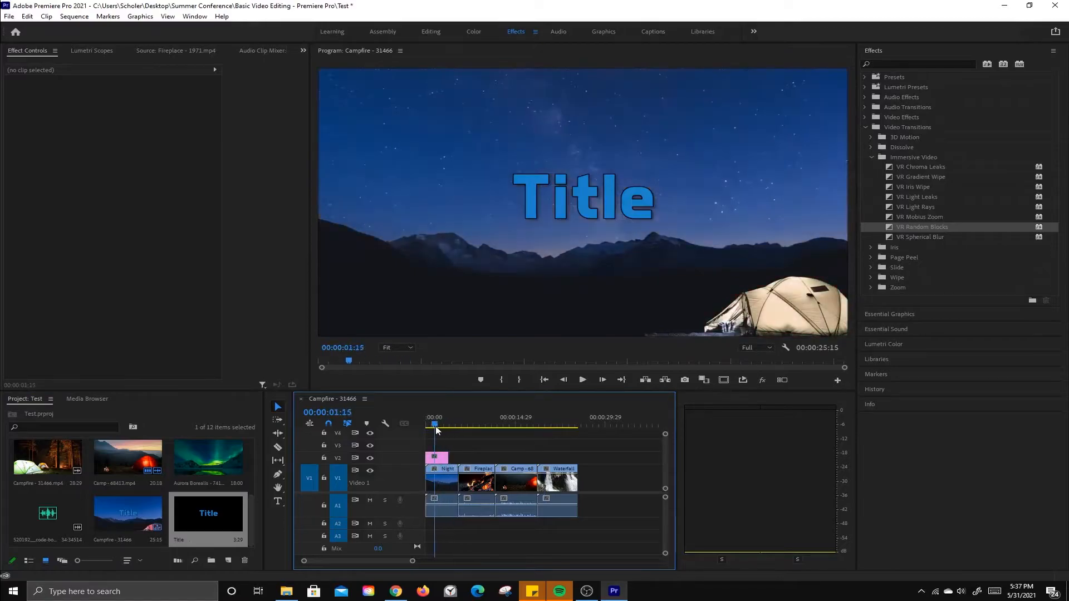
# - Delete the Title clip from track V2
pyautogui.click(442, 458)
pyautogui.press('Delete')
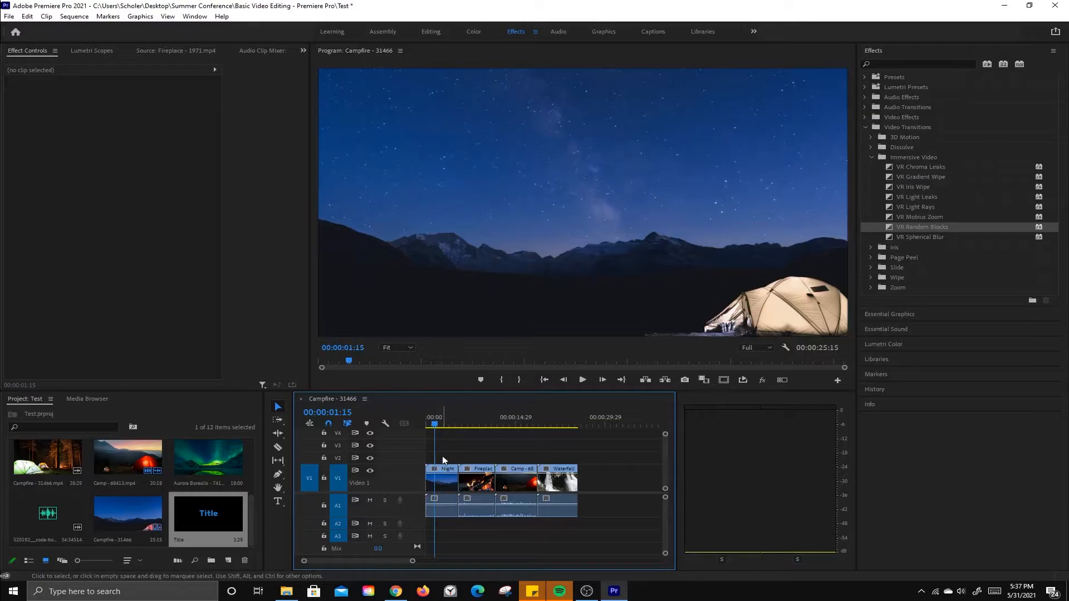
# - Add the text "The Mountains" with the Type tool over the dark foreground of the night-sky shot at 00:00:01:15
pyautogui.click(280, 503)
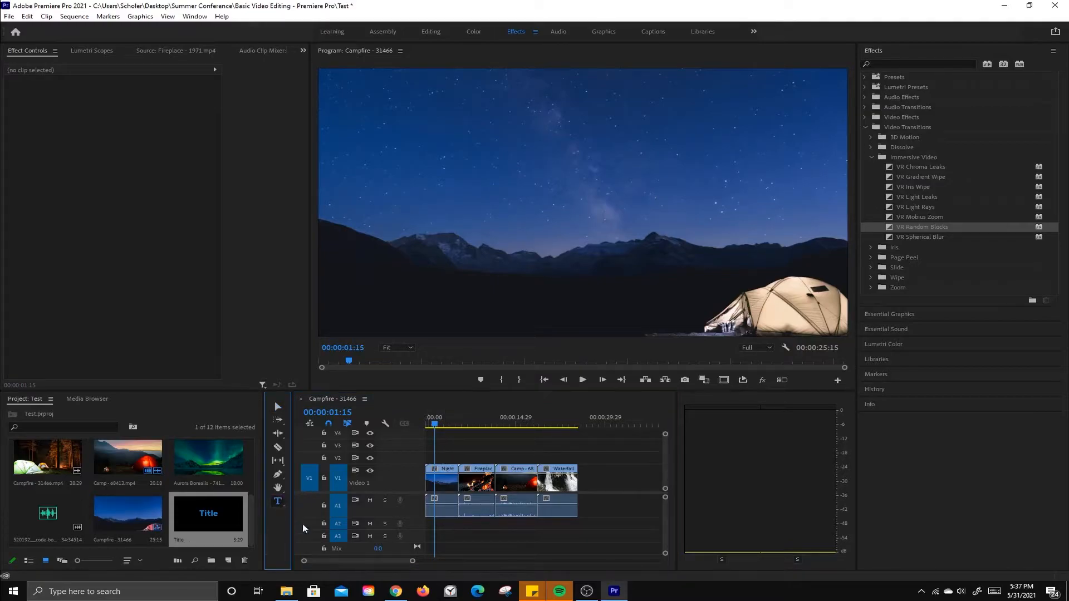
pyautogui.click(372, 299)
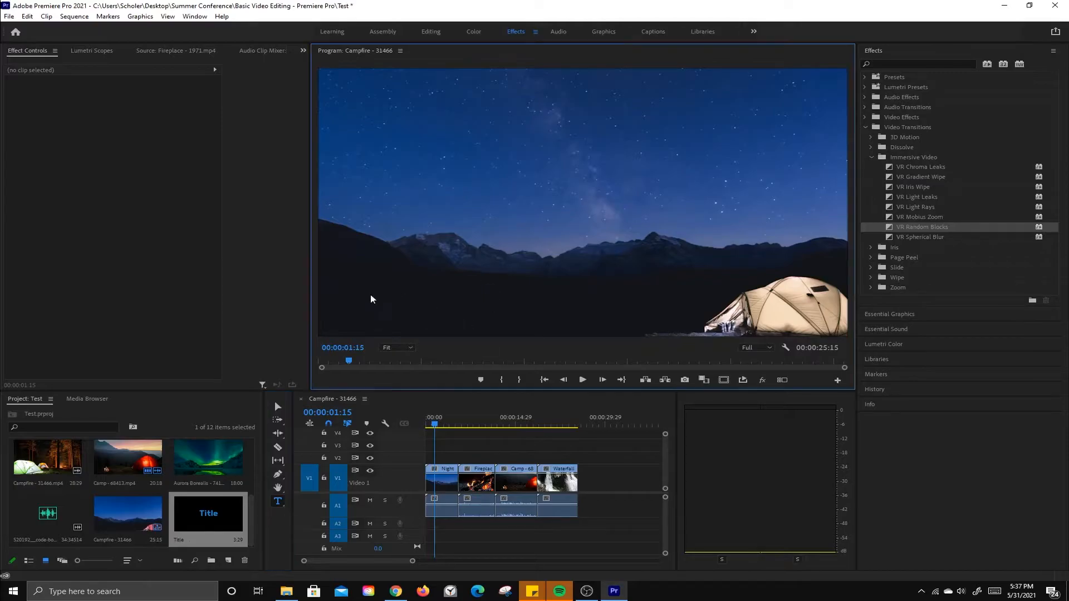
pyautogui.click(372, 299)
pyautogui.write('The')
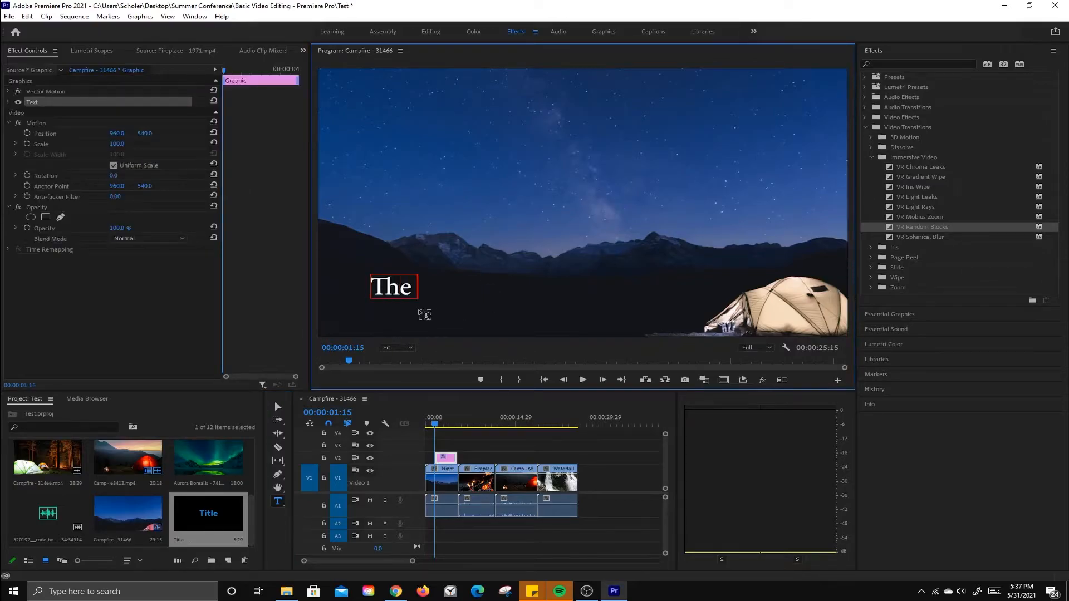
pyautogui.write(' Mountains')
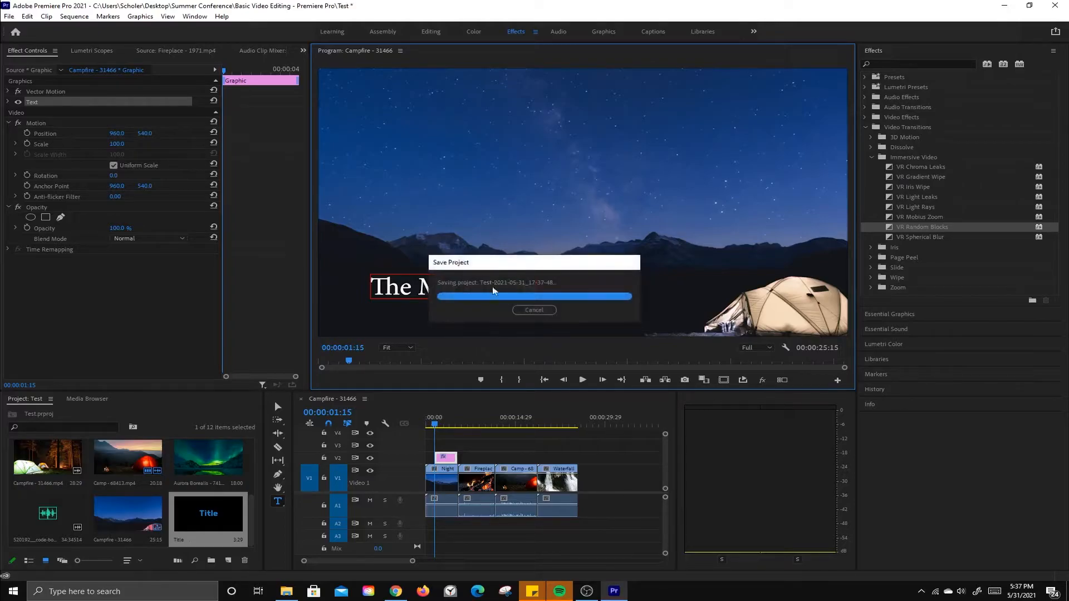
pyautogui.doubleClick(493, 287)
# - Select the whole text, switch to the Graphics workspace, and toggle The Mountains layer's visibility off and back on
pyautogui.moveTo(378, 290); pyautogui.dragTo(554, 288)
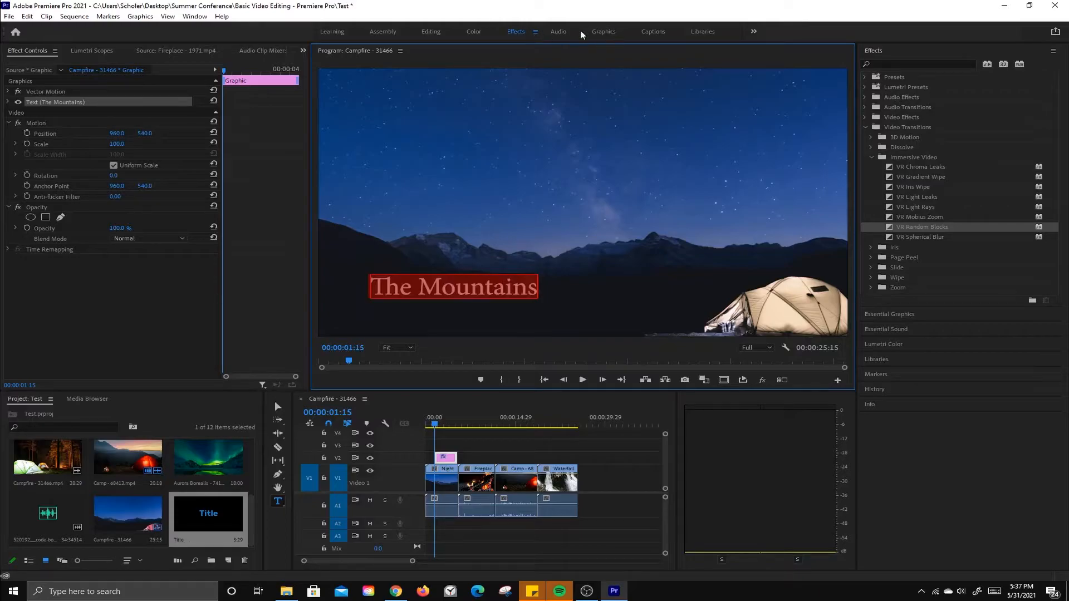
pyautogui.click(602, 33)
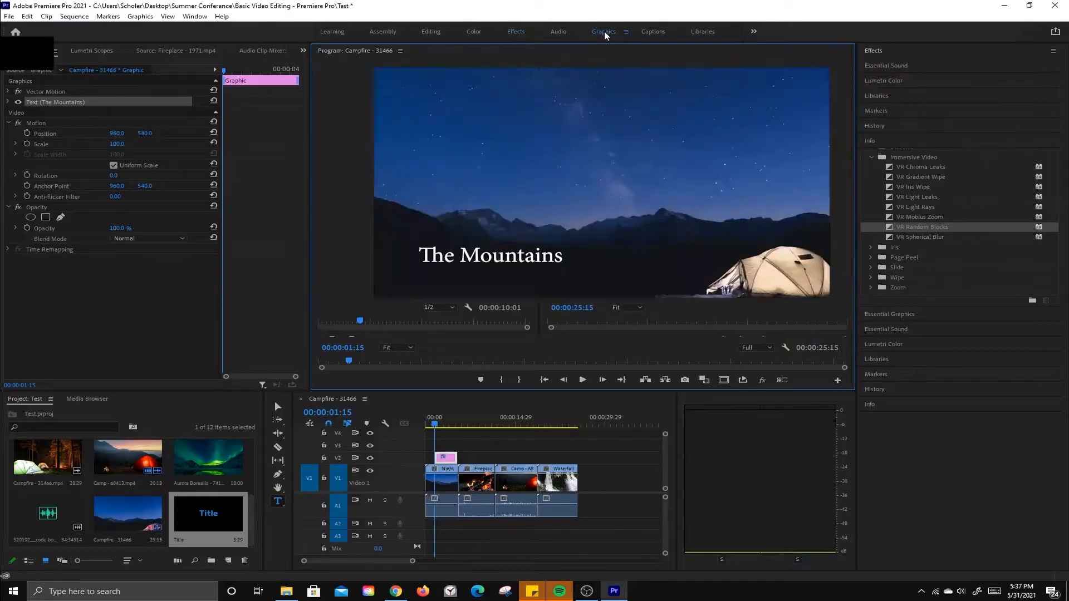
pyautogui.click(850, 83)
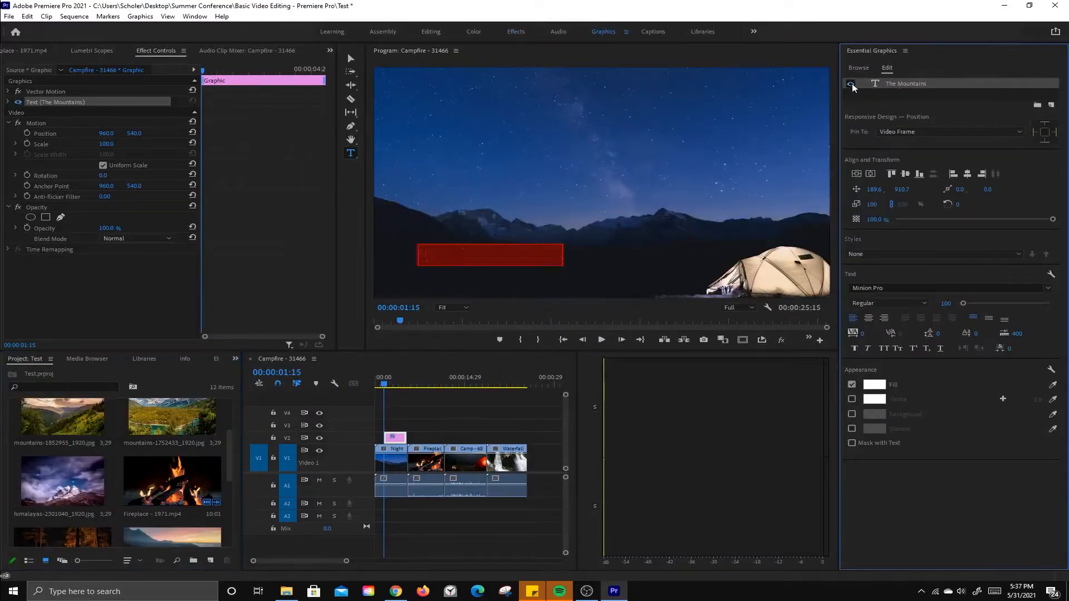
pyautogui.click(851, 83)
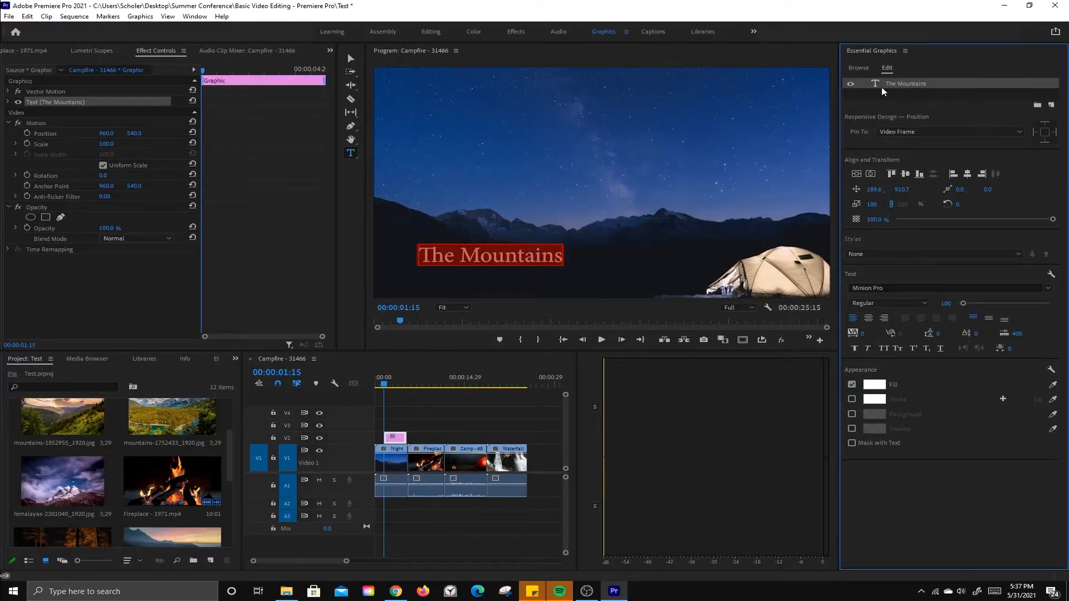
pyautogui.click(857, 68)
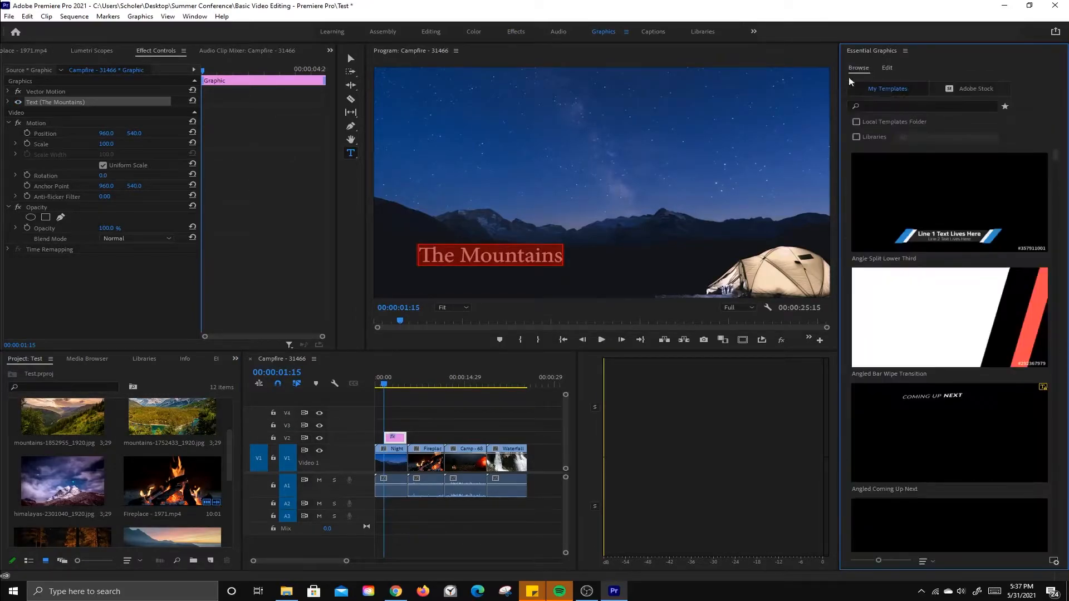
pyautogui.click(887, 68)
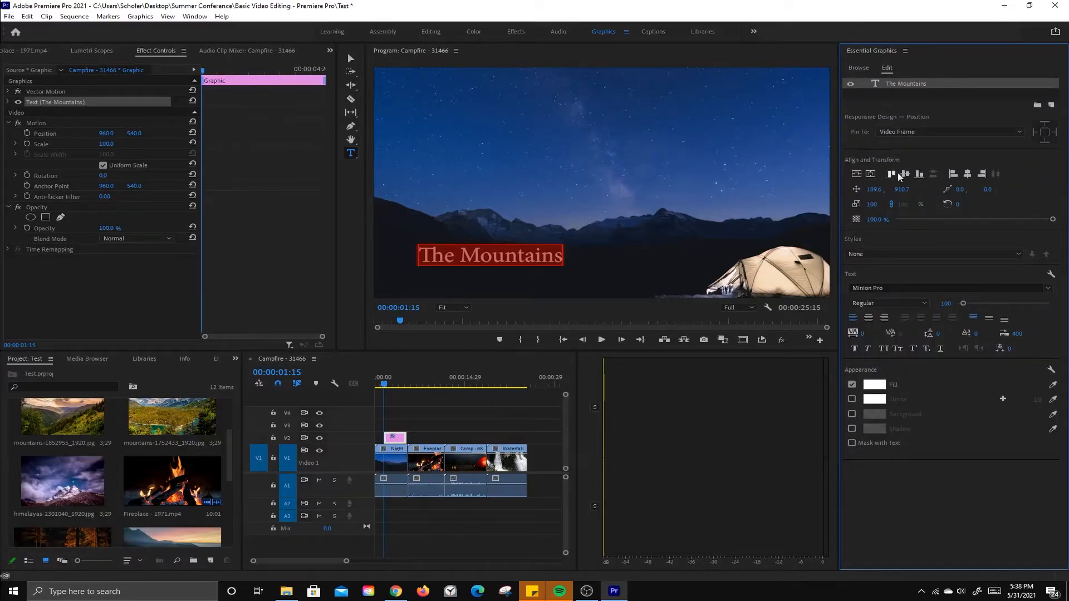
# - Change the font of The Mountains text to Gill Sans Ultra Bold
pyautogui.moveTo(1052, 220); pyautogui.dragTo(994, 223)
pyautogui.click(1049, 289)
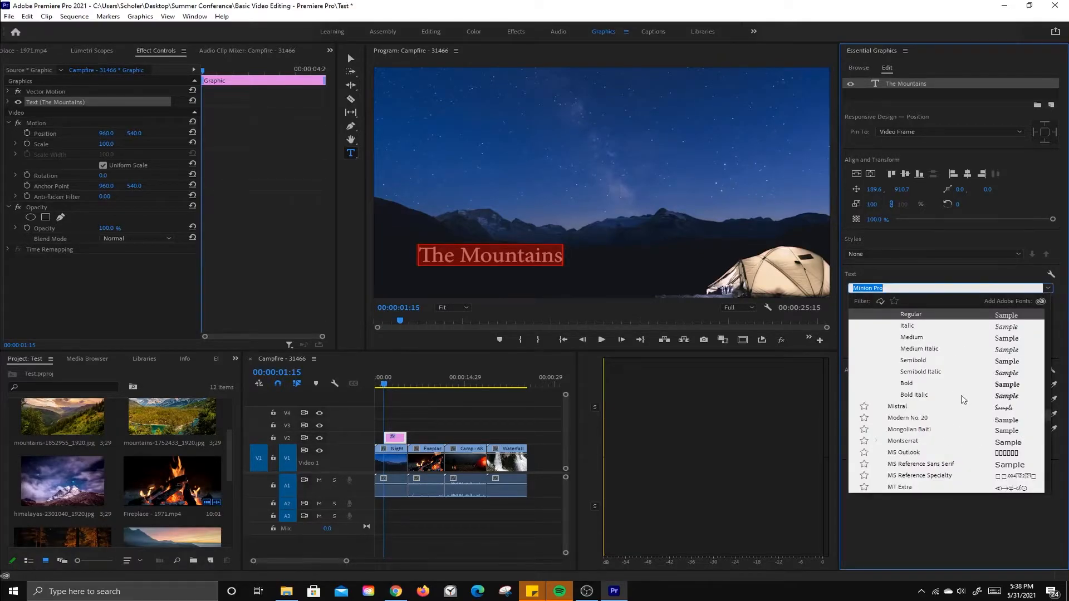
pyautogui.scroll(15, 965, 399)
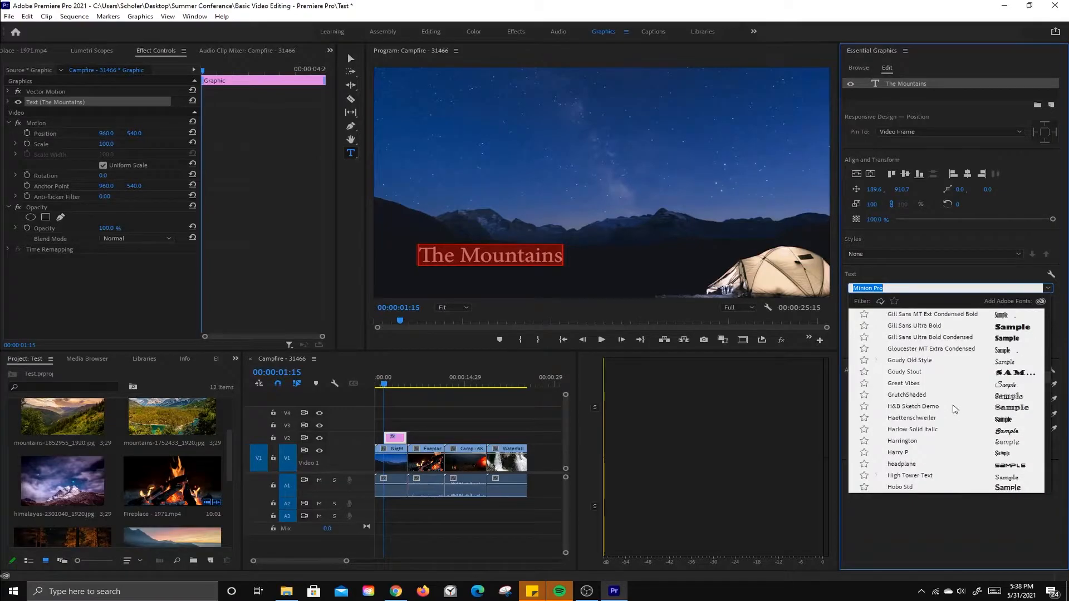
pyautogui.click(924, 327)
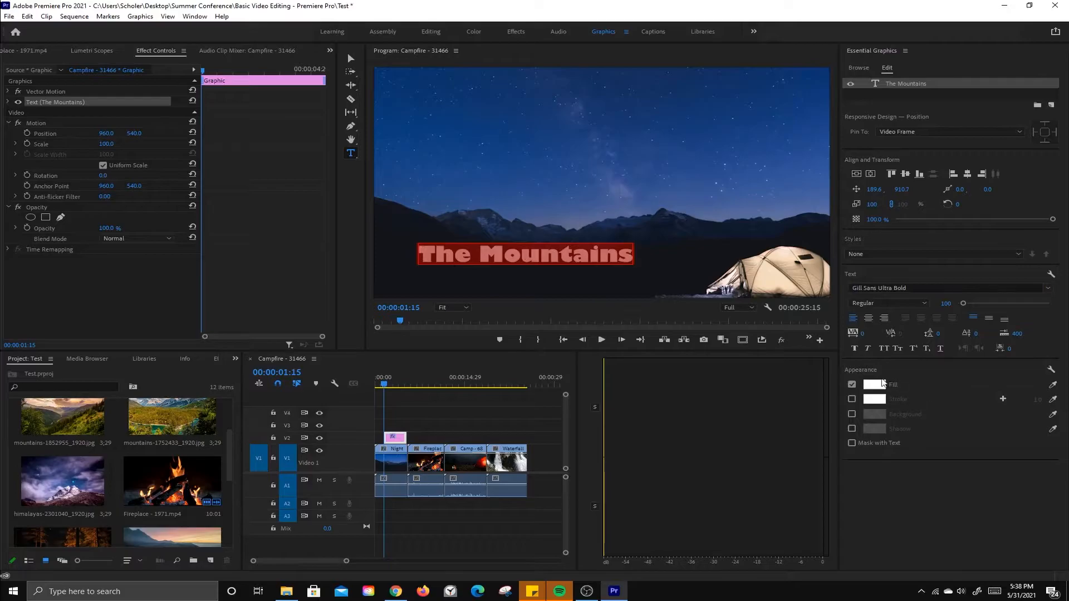
# - Give The Mountains text a black (000000) stroke and enable its shadow
pyautogui.click(876, 400)
pyautogui.click(853, 399)
pyautogui.click(875, 401)
pyautogui.moveTo(492, 289); pyautogui.dragTo(398, 226)
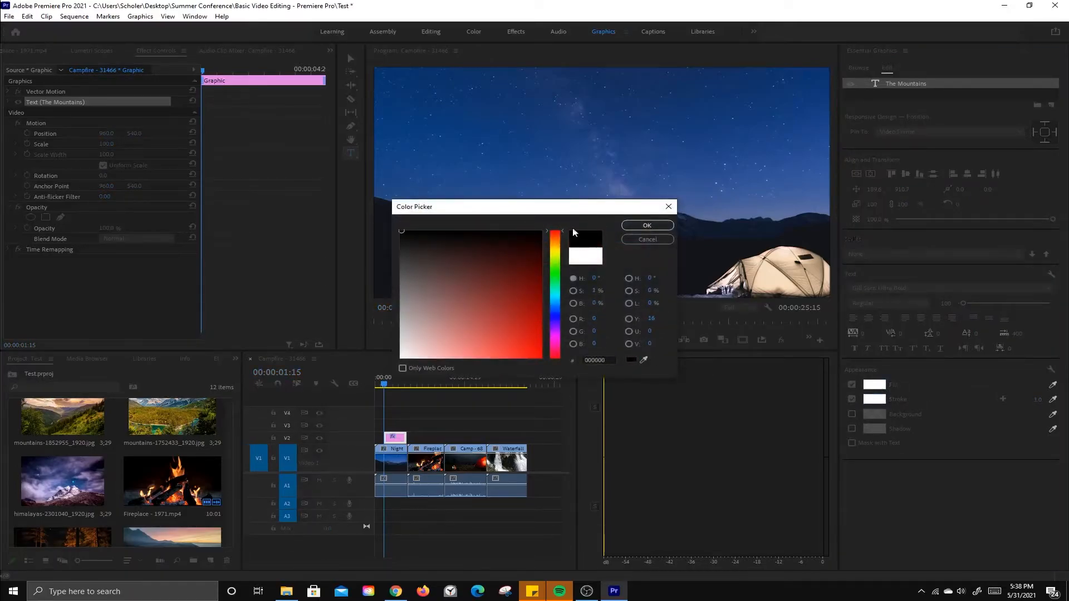
pyautogui.click(635, 227)
pyautogui.click(852, 428)
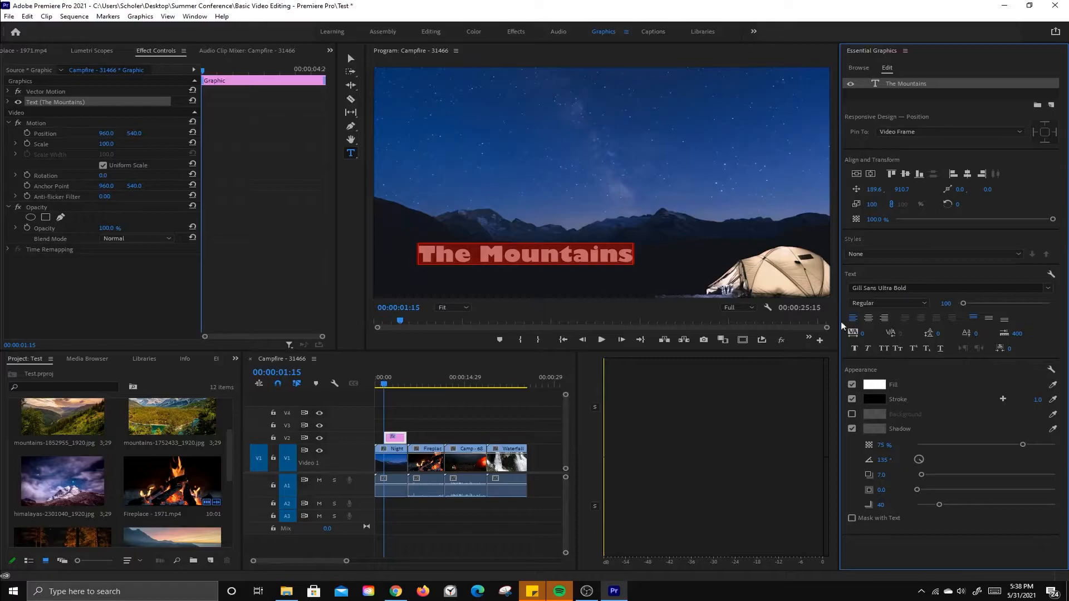
pyautogui.click(746, 392)
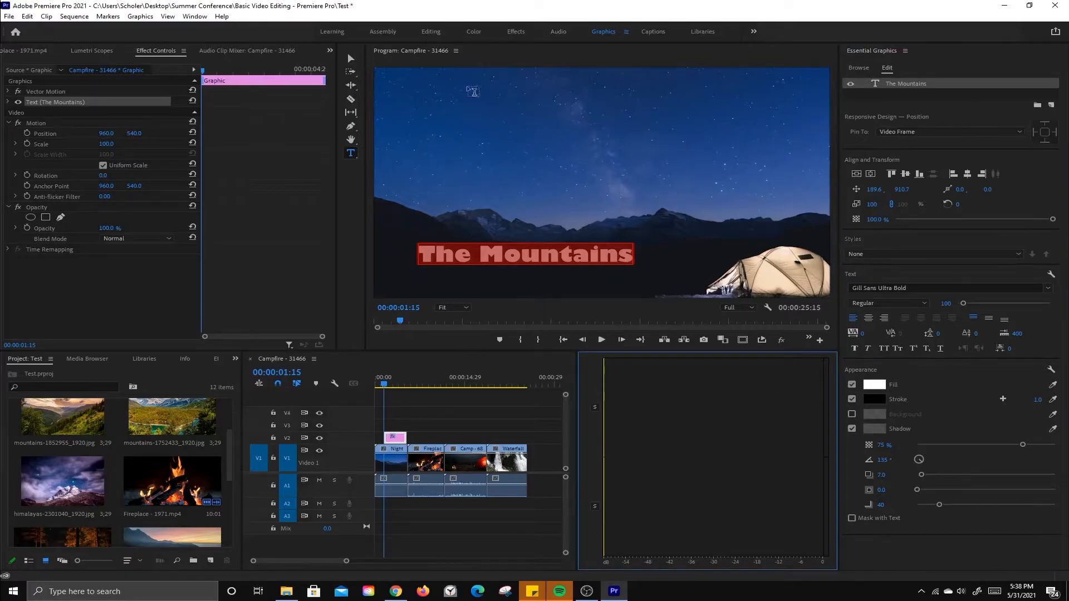
# - Switch to the Editing workspace and move The Mountains text slightly down and left in the frame with the Selection tool
pyautogui.click(442, 36)
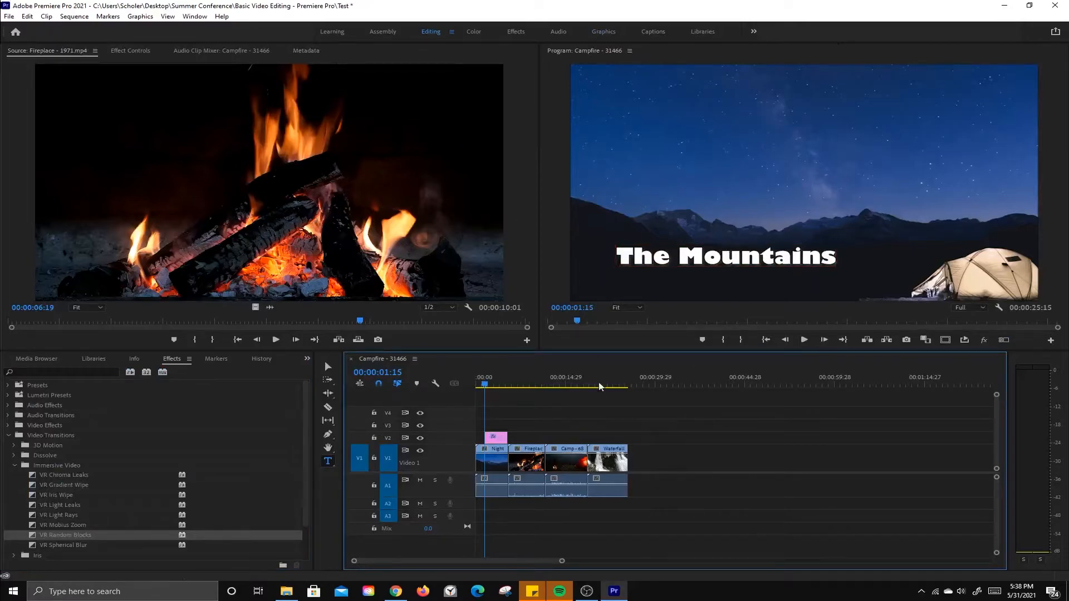
pyautogui.click(328, 366)
pyautogui.moveTo(718, 260); pyautogui.dragTo(700, 271)
pyautogui.click(495, 441)
pyautogui.moveTo(495, 441); pyautogui.dragTo(492, 442)
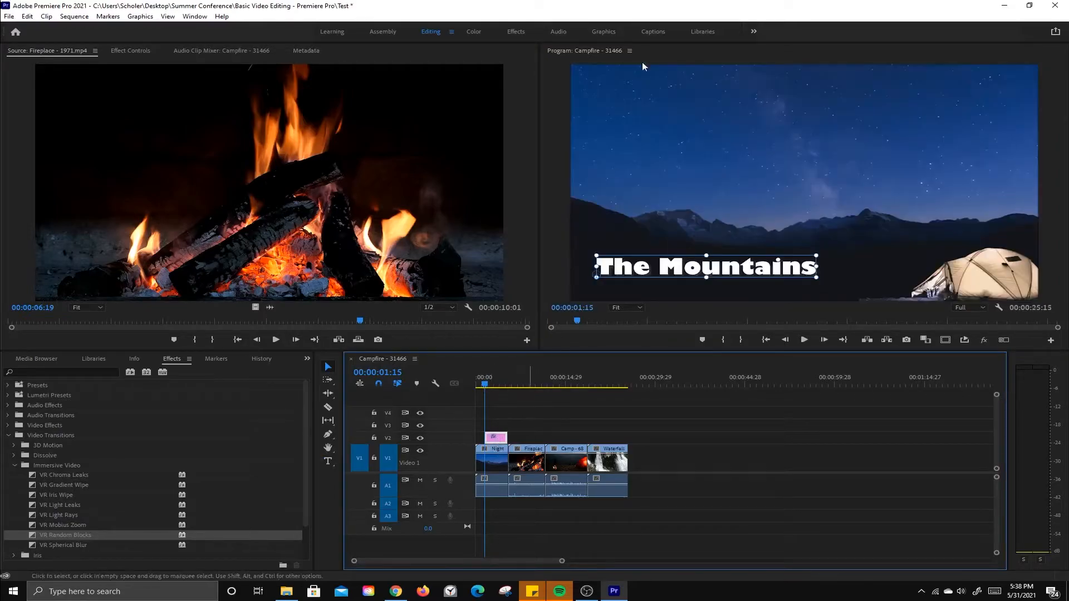
# - Apply the Cross Dissolve transition to both the start and the end of the text graphic on track V2
pyautogui.click(515, 32)
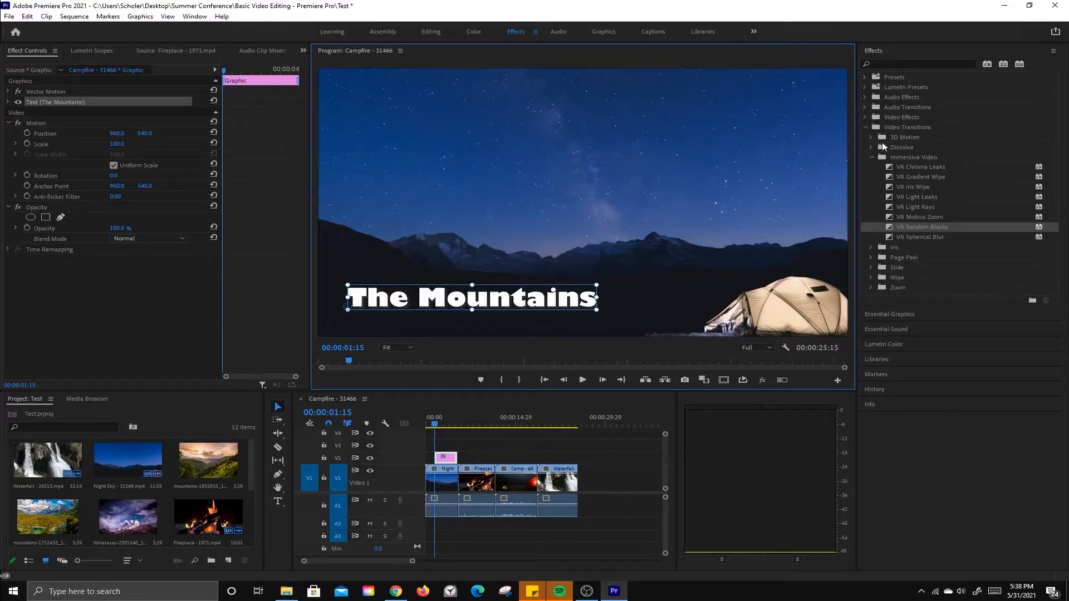
pyautogui.click(872, 147)
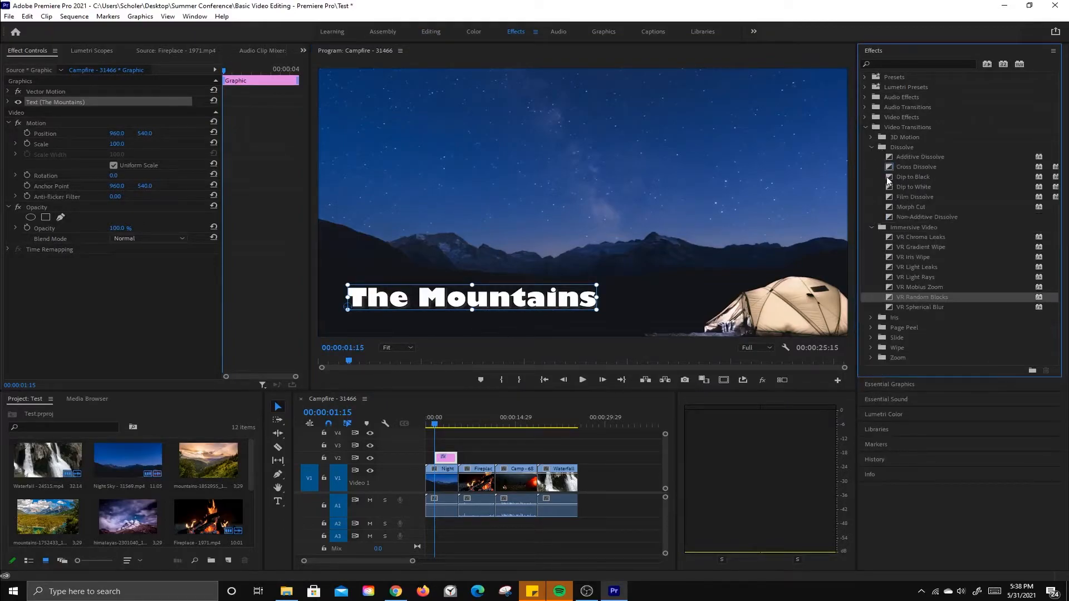
pyautogui.moveTo(913, 167); pyautogui.dragTo(443, 458)
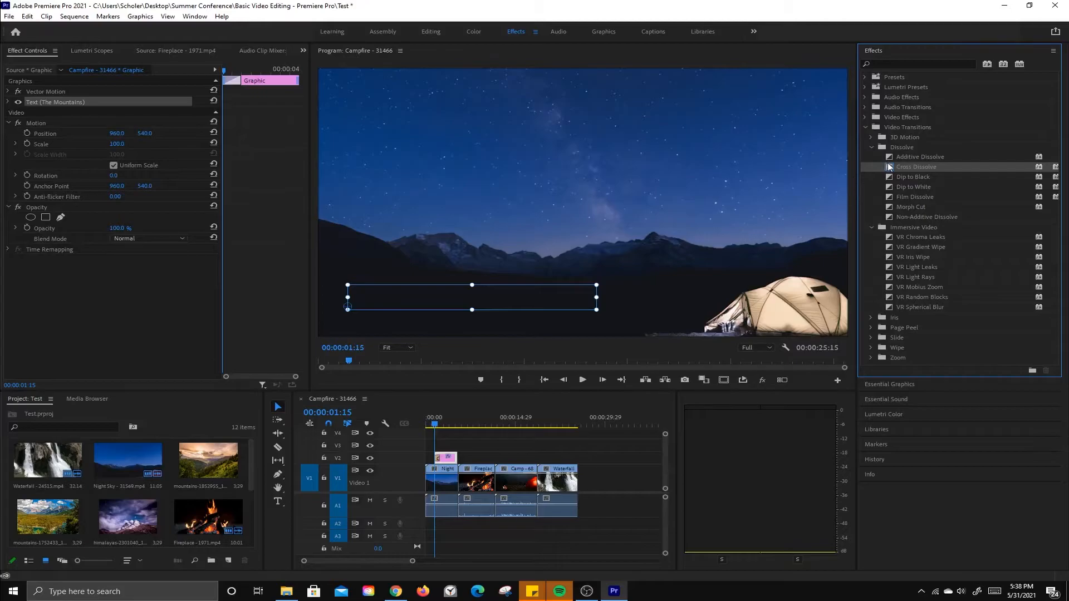
pyautogui.moveTo(602, 437); pyautogui.dragTo(455, 457)
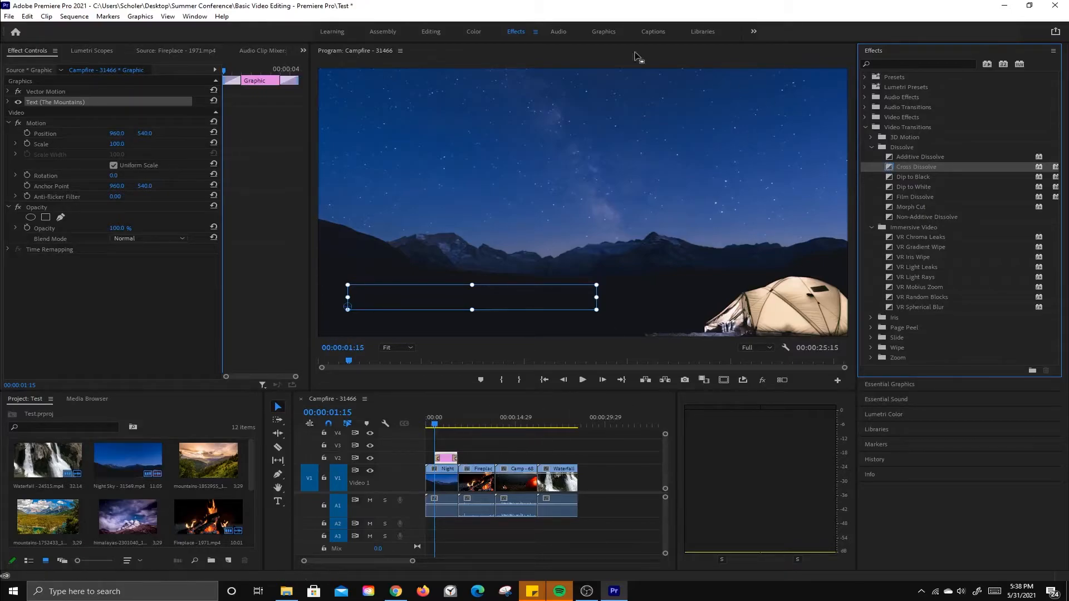
# - Return to the Editing workspace and play the sequence from the beginning to preview the title fading in and out
pyautogui.click(437, 32)
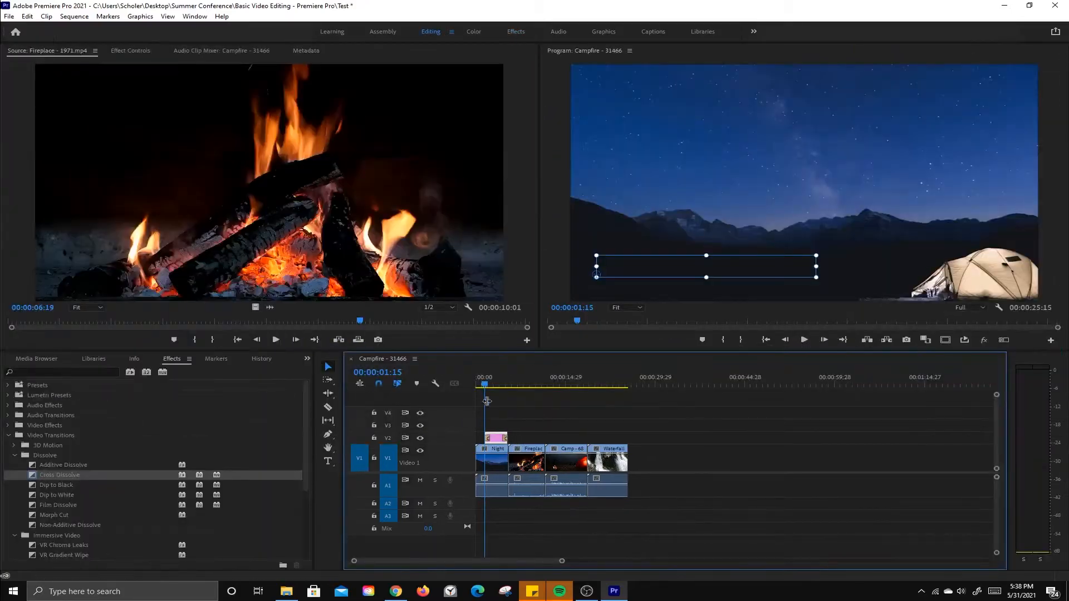
pyautogui.moveTo(482, 378); pyautogui.dragTo(470, 381)
pyautogui.press('space')
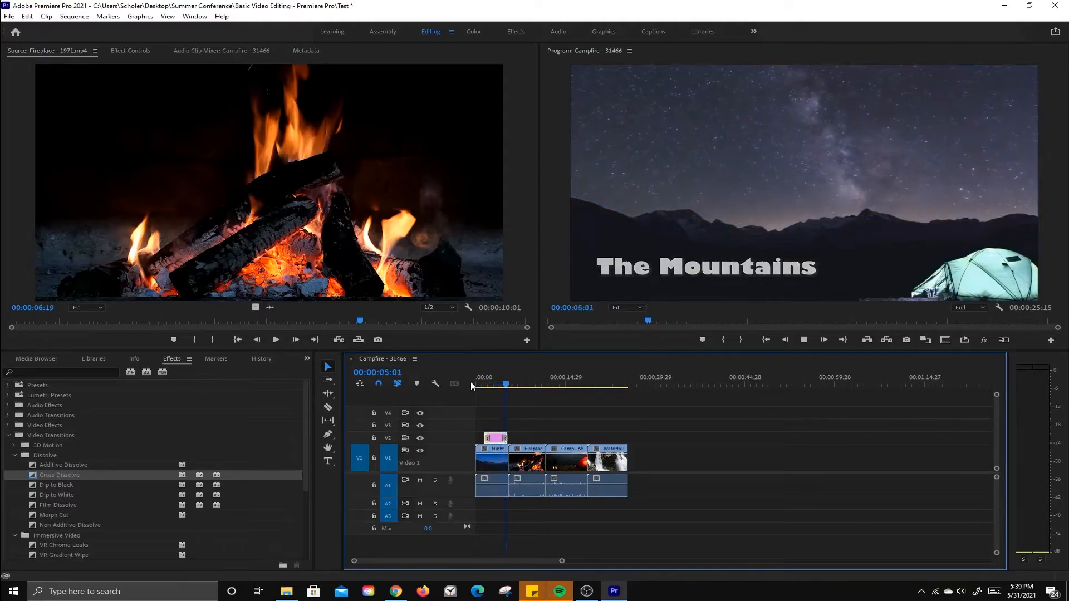
pyautogui.press('space')
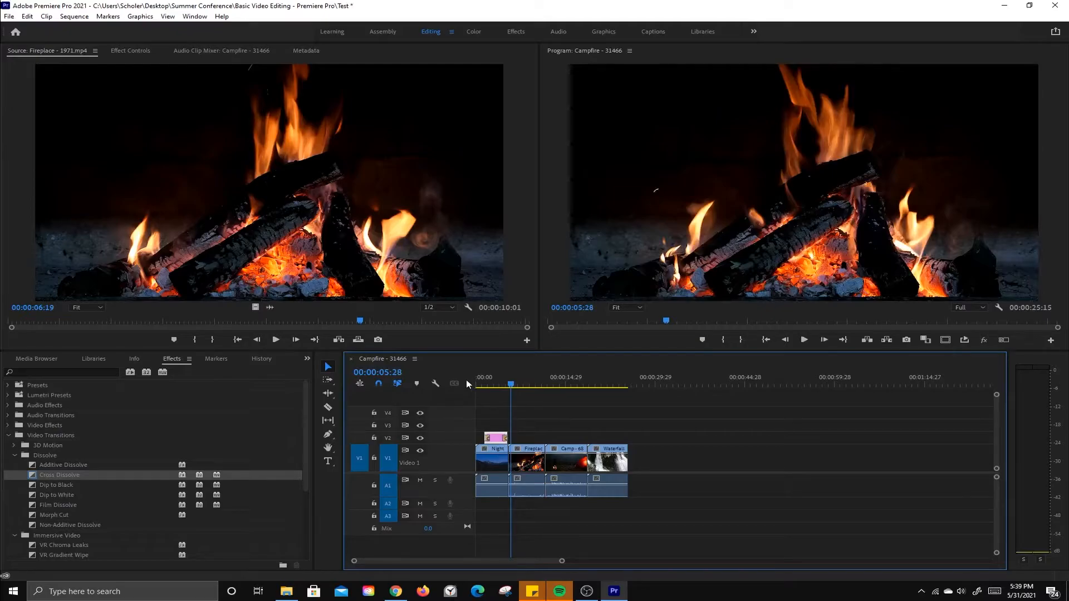
# - Browse the Essential Graphics templates and place Angle Split Lower Third on track V2 above the Fireplace and Camp clips
pyautogui.click(604, 32)
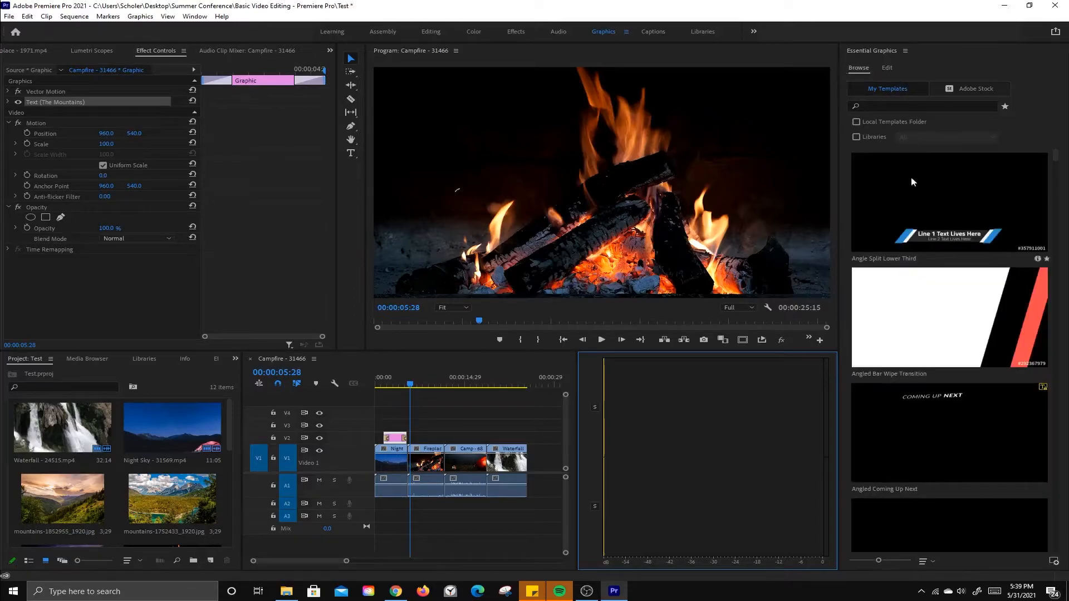
pyautogui.scroll(-5, 957, 316)
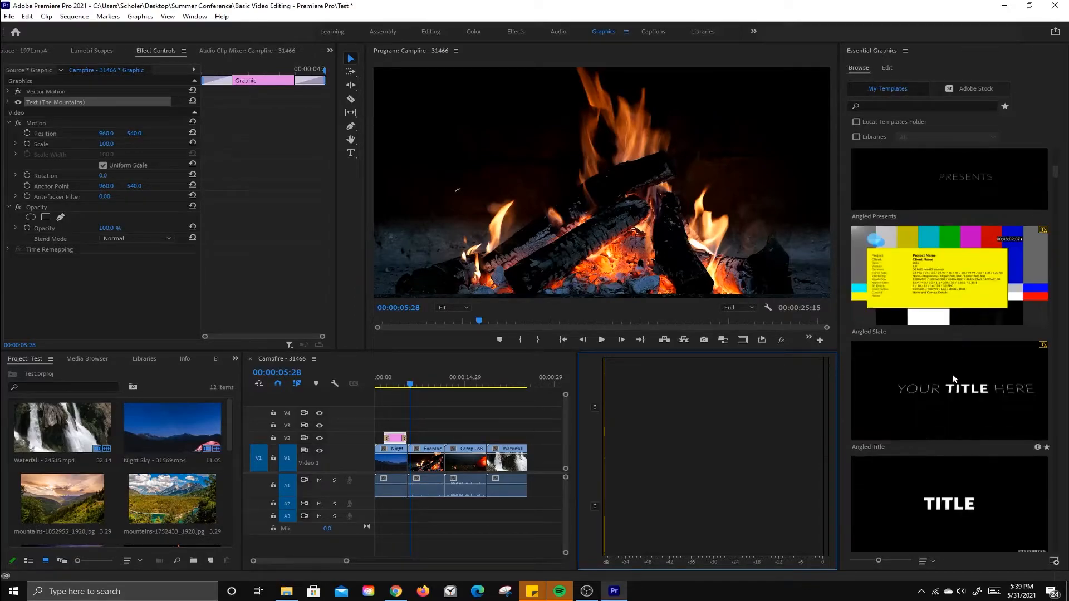
pyautogui.scroll(-5, 954, 380)
pyautogui.scroll(8, 954, 380)
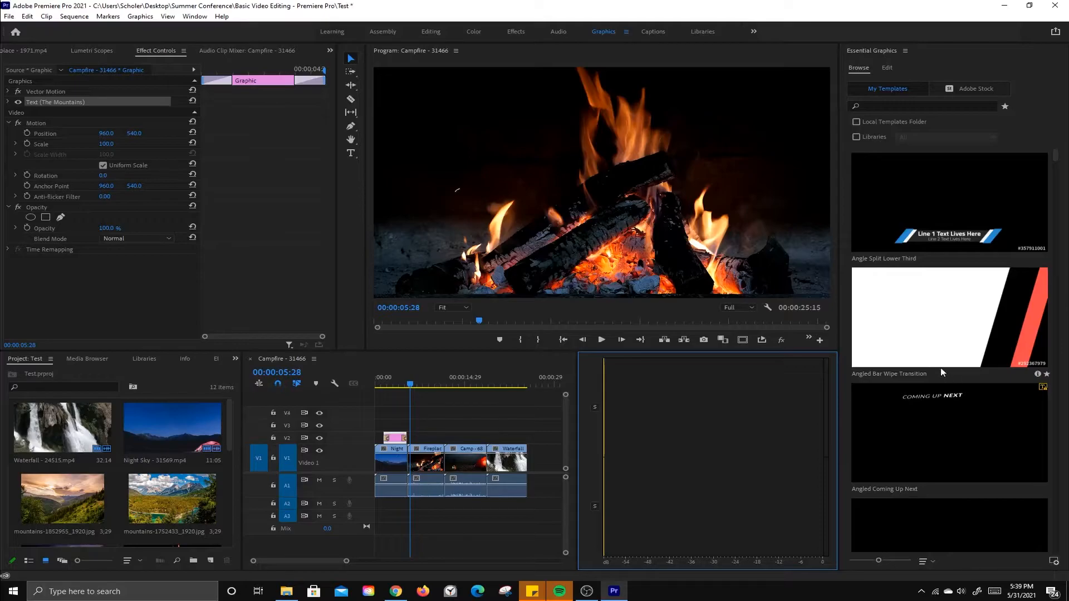
pyautogui.click(947, 228)
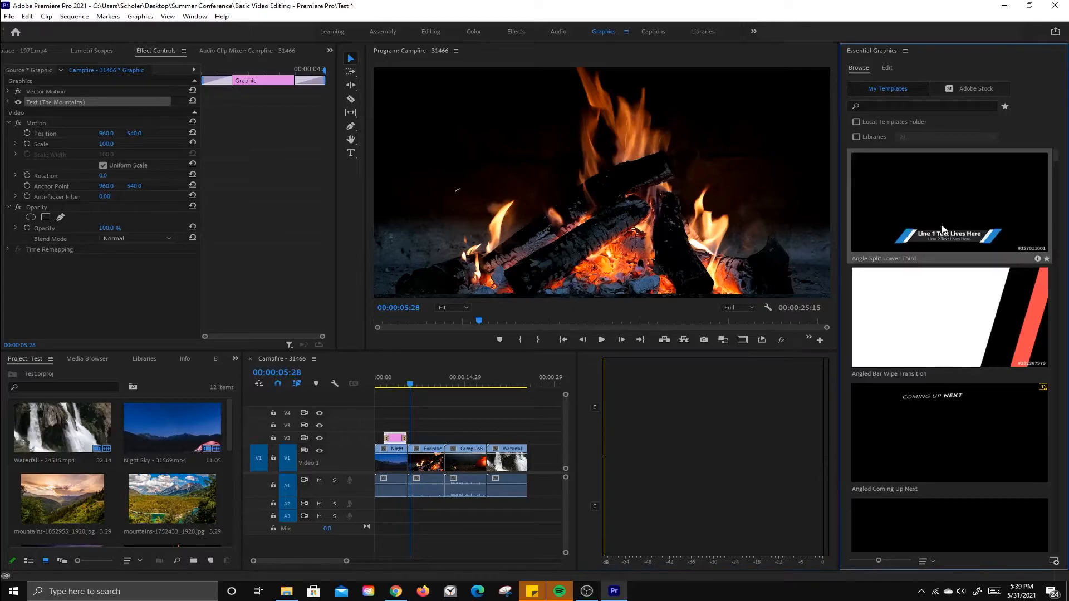
pyautogui.moveTo(641, 344); pyautogui.dragTo(456, 437)
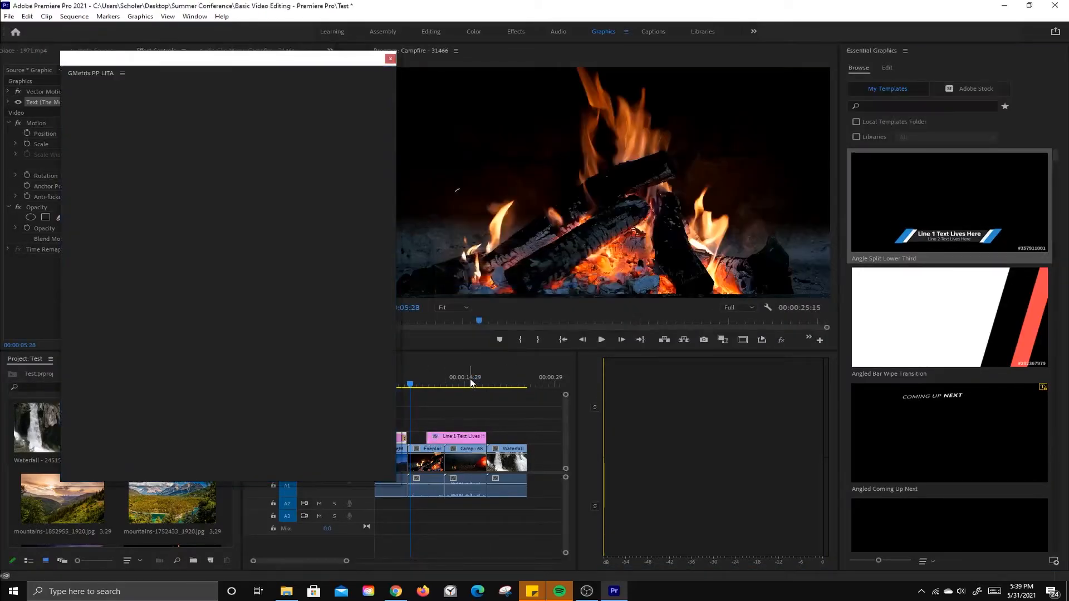
# - Play the sequence from the start of the lower third graphic to preview its animation
pyautogui.moveTo(446, 377)
pyautogui.mouseDown()
pyautogui.moveTo(426, 378)
pyautogui.moveTo(458, 379)
pyautogui.moveTo(426, 384)
pyautogui.mouseUp()
pyautogui.press('space')
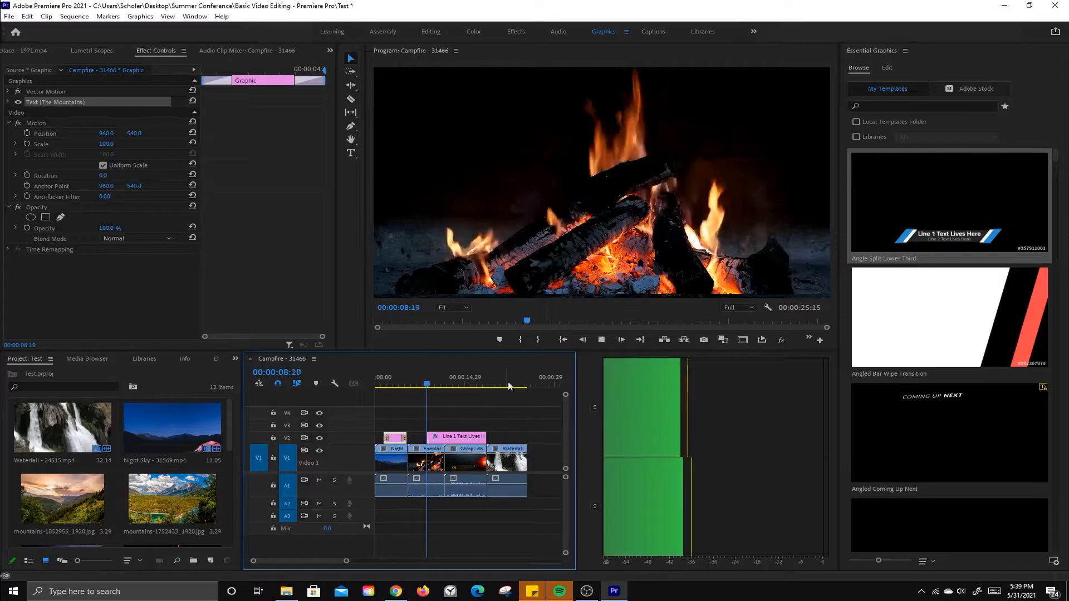
pyautogui.press('space')
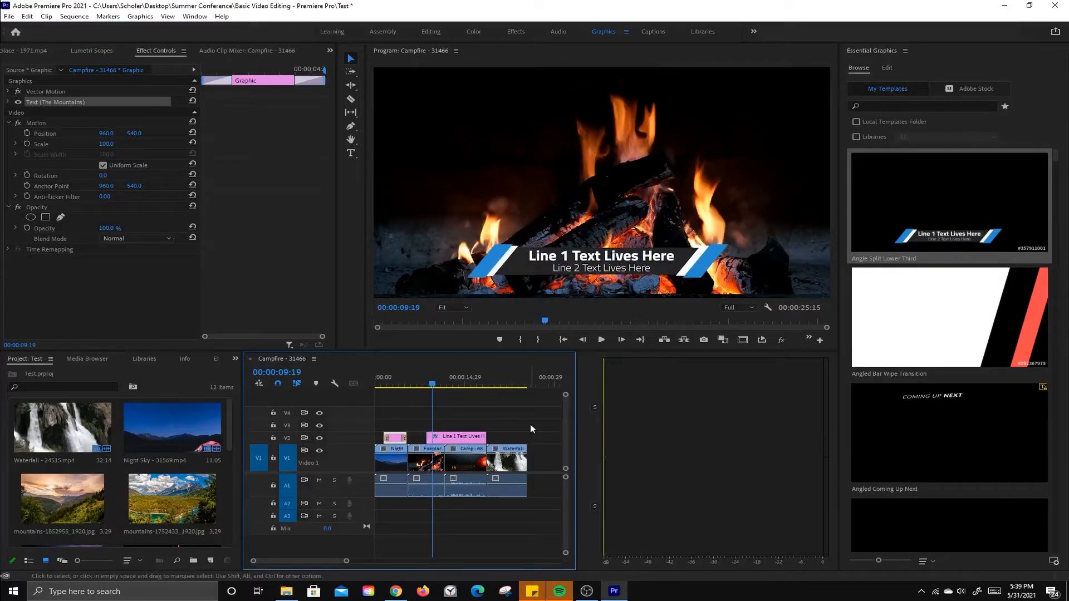
# - Replace the two placeholder lines of the Angle Split Lower Third graphic with the single word "Text"
pyautogui.click(598, 262)
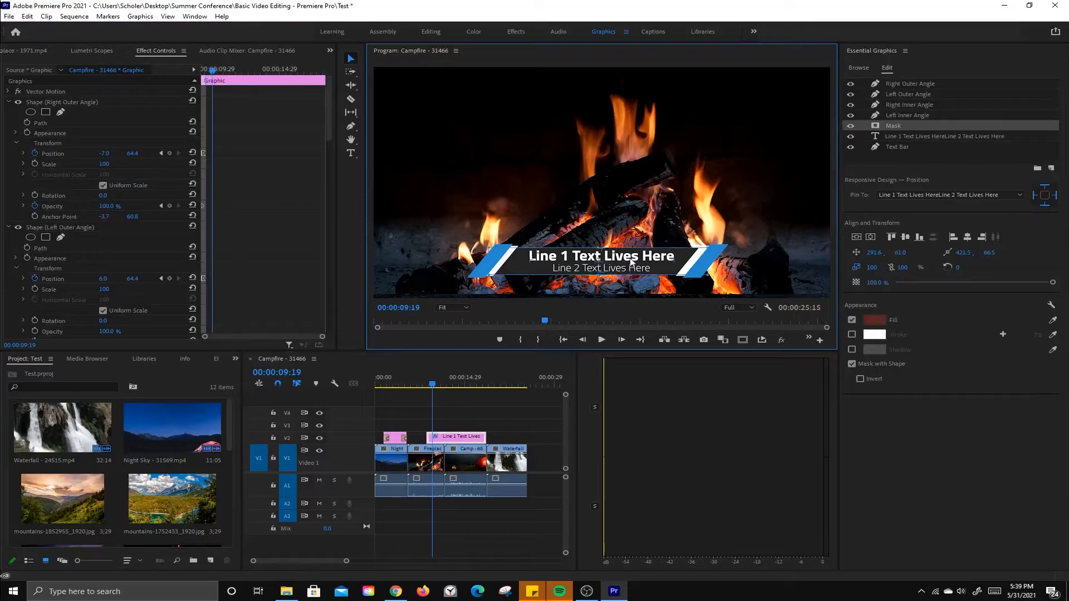
pyautogui.click(892, 85)
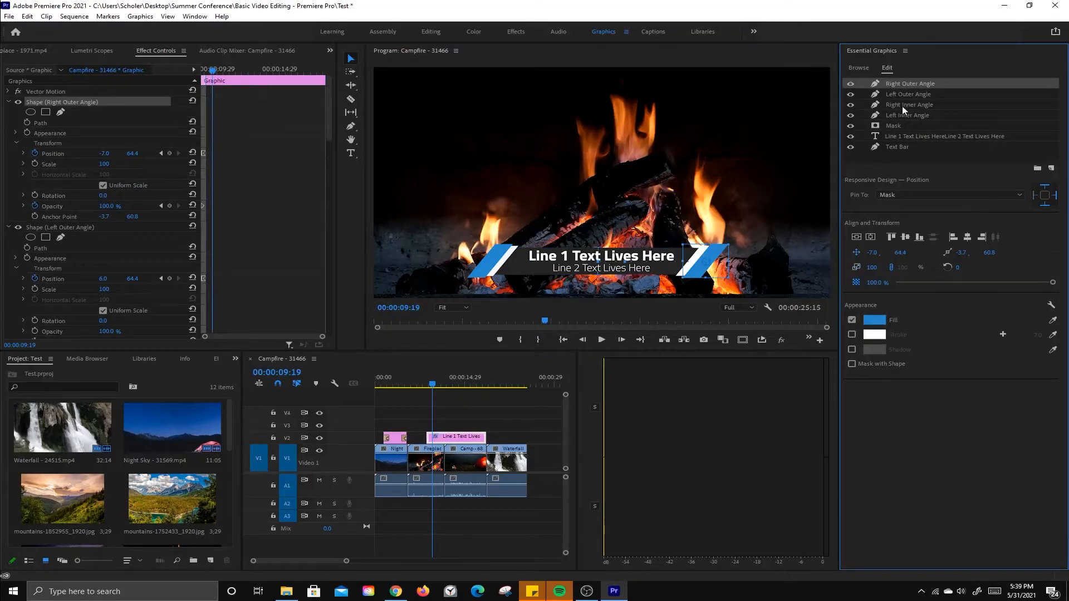
pyautogui.click(891, 137)
pyautogui.click(640, 264)
pyautogui.hotkey('ctrl', 'a')
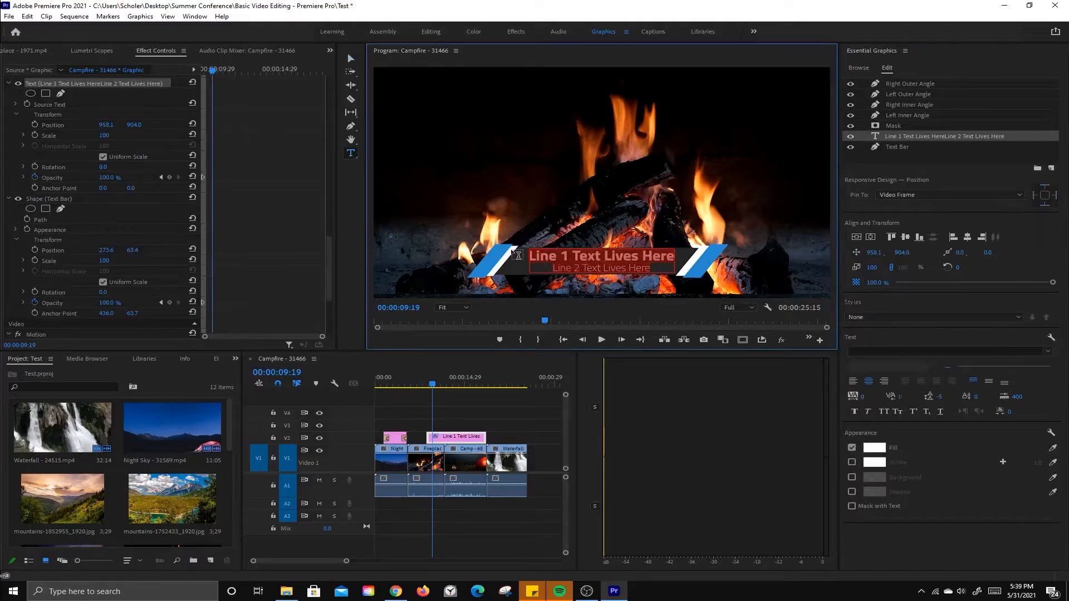
pyautogui.write('Test')
pyautogui.press('BackSpace')
pyautogui.press('BackSpace')
pyautogui.write('xt')
pyautogui.moveTo(430, 383)
pyautogui.mouseDown()
pyautogui.moveTo(458, 388)
pyautogui.moveTo(433, 387)
pyautogui.mouseUp()
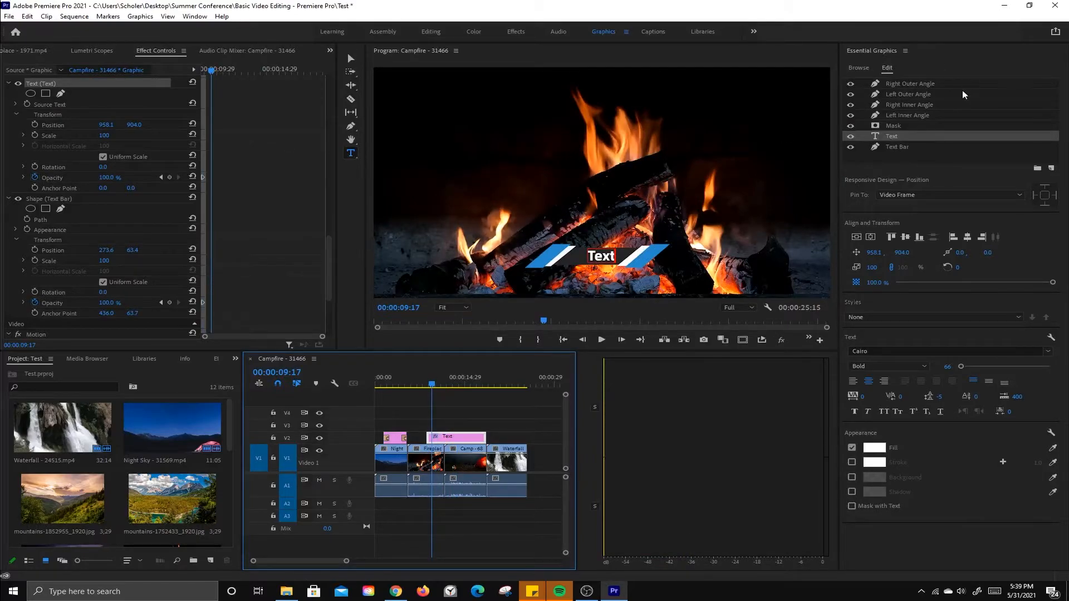
# - Toggle the outer angle layers' visibility off and on to identify them, and select the Right Outer Angle shape
pyautogui.click(852, 84)
pyautogui.click(852, 83)
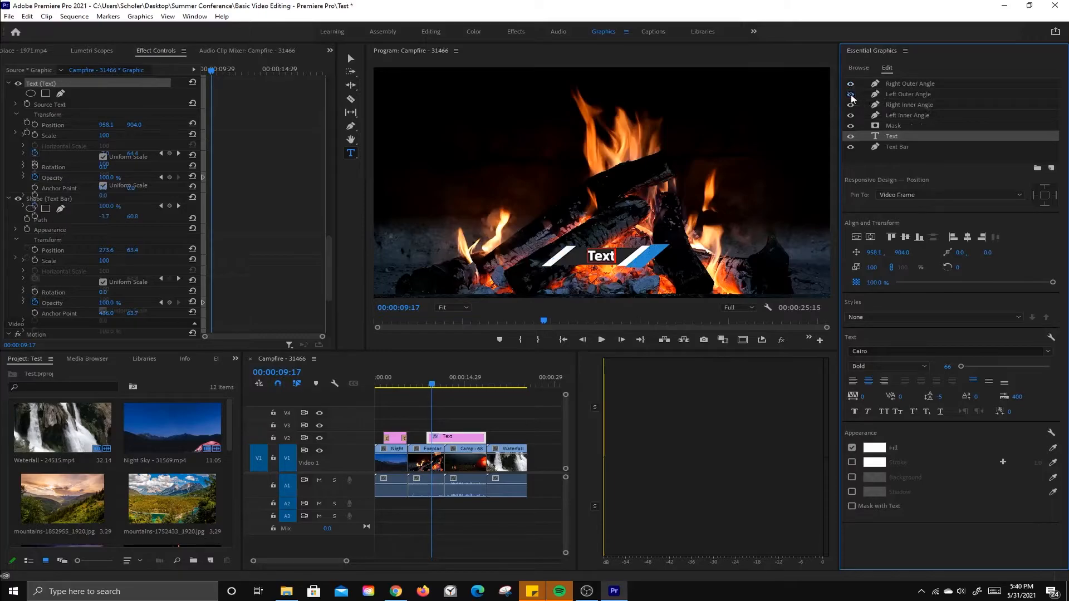
pyautogui.click(850, 84)
pyautogui.click(851, 85)
pyautogui.click(892, 86)
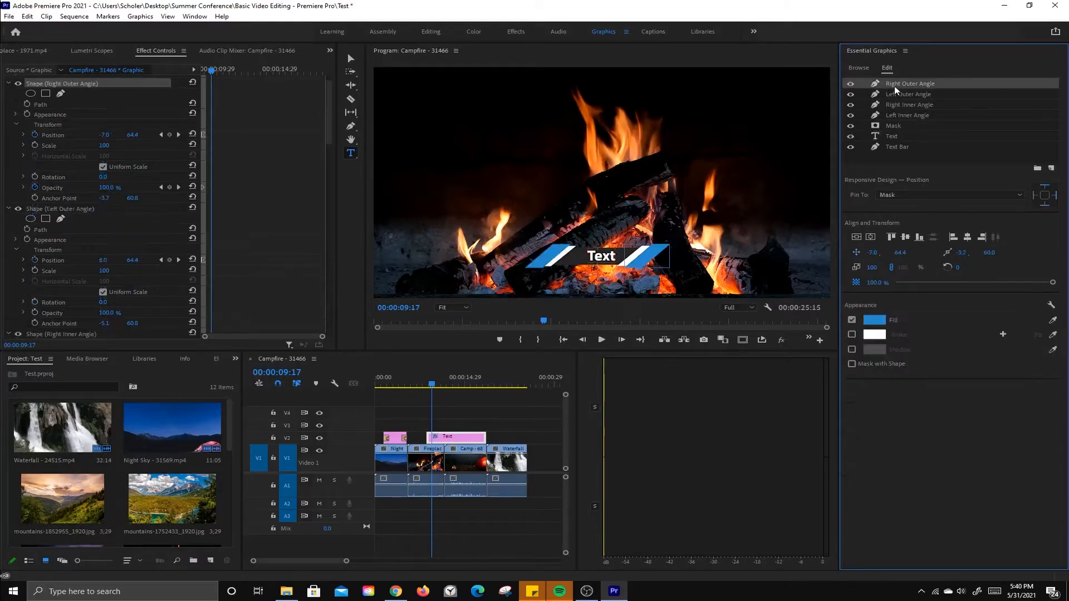
pyautogui.click(878, 321)
pyautogui.click(468, 307)
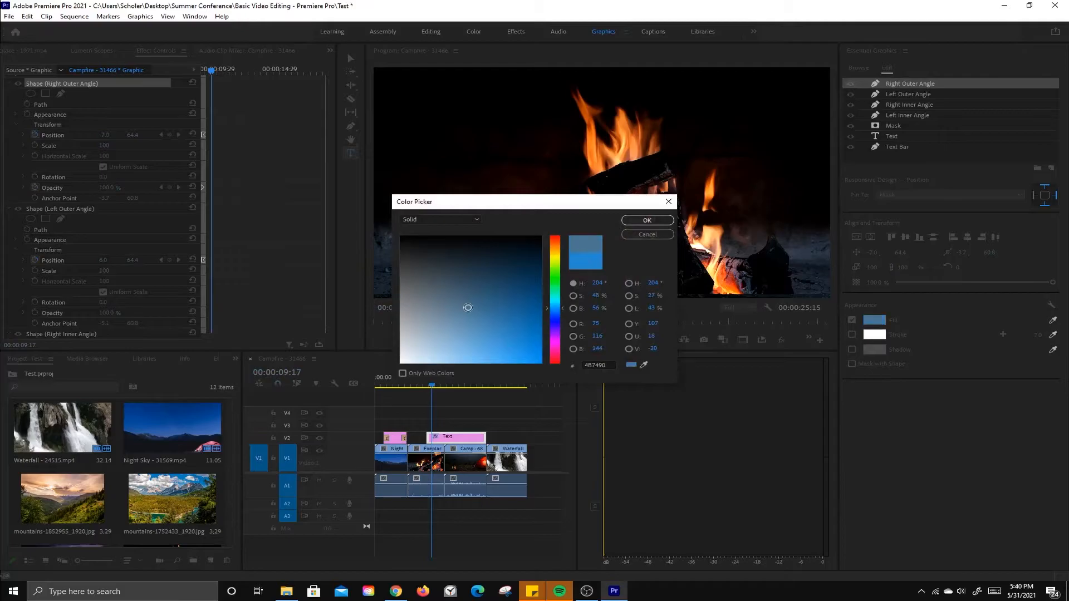
pyautogui.moveTo(559, 284); pyautogui.dragTo(556, 295)
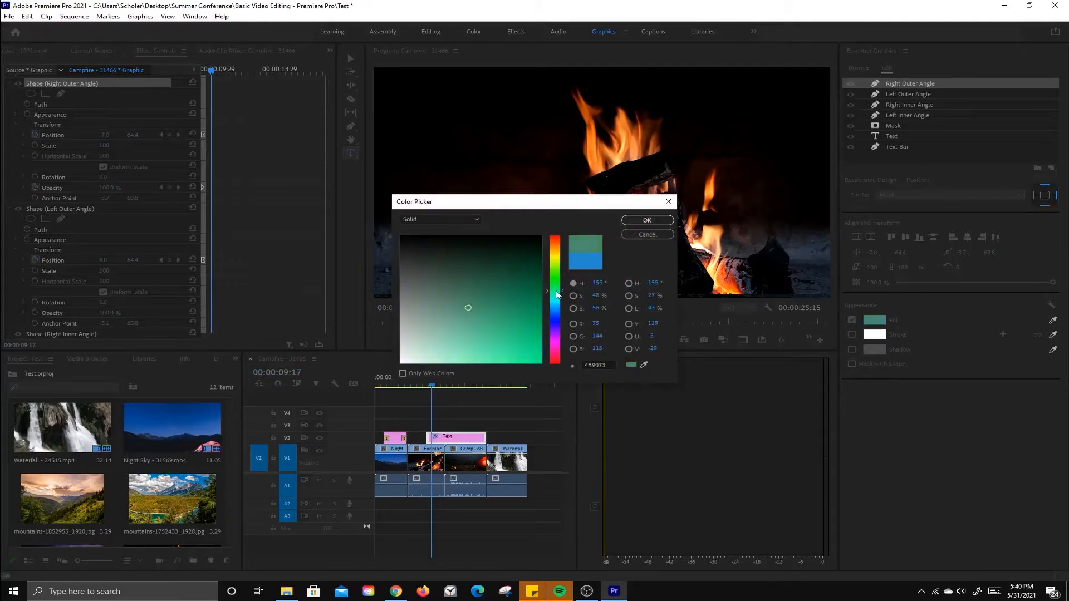
pyautogui.click(644, 363)
pyautogui.click(634, 160)
pyautogui.click(669, 201)
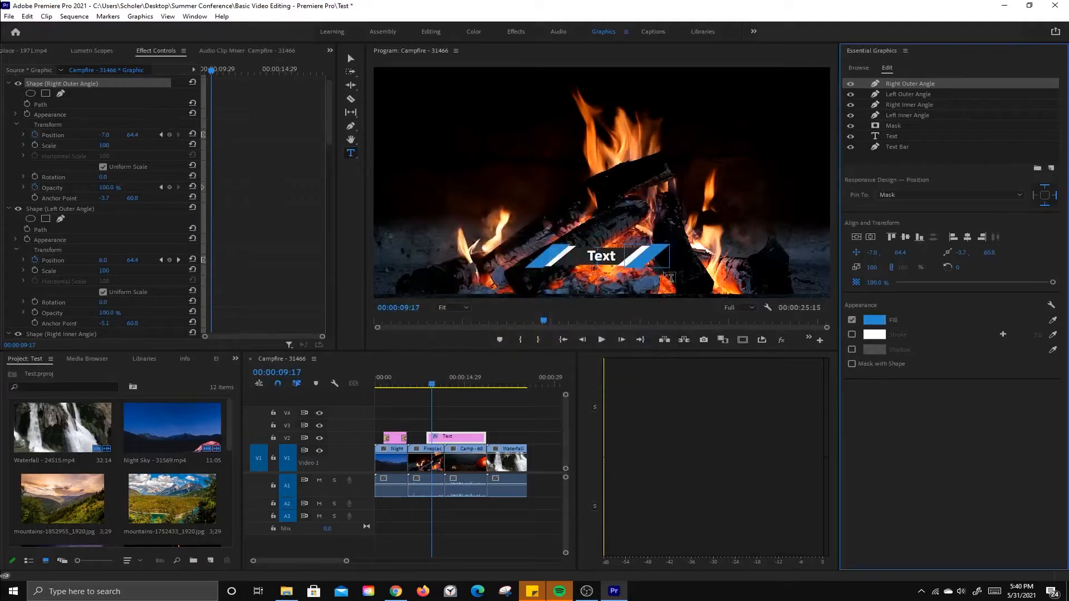
# - Recolor the Right Outer Angle shape's fill with an orange sampled by eyedropper from the campfire flames
pyautogui.click(875, 320)
pyautogui.click(644, 365)
pyautogui.click(633, 156)
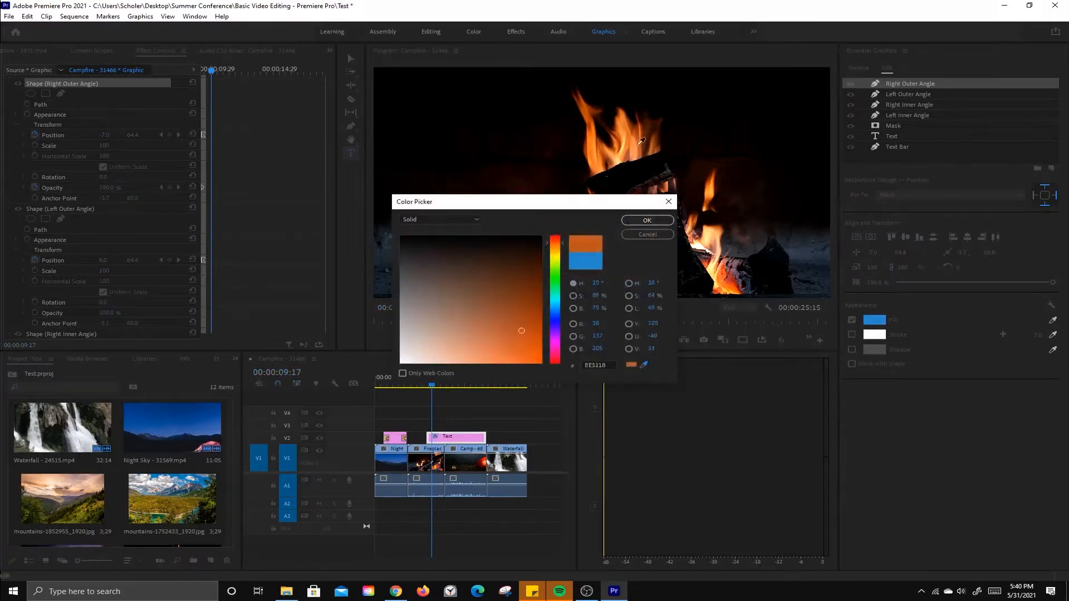
pyautogui.click(648, 220)
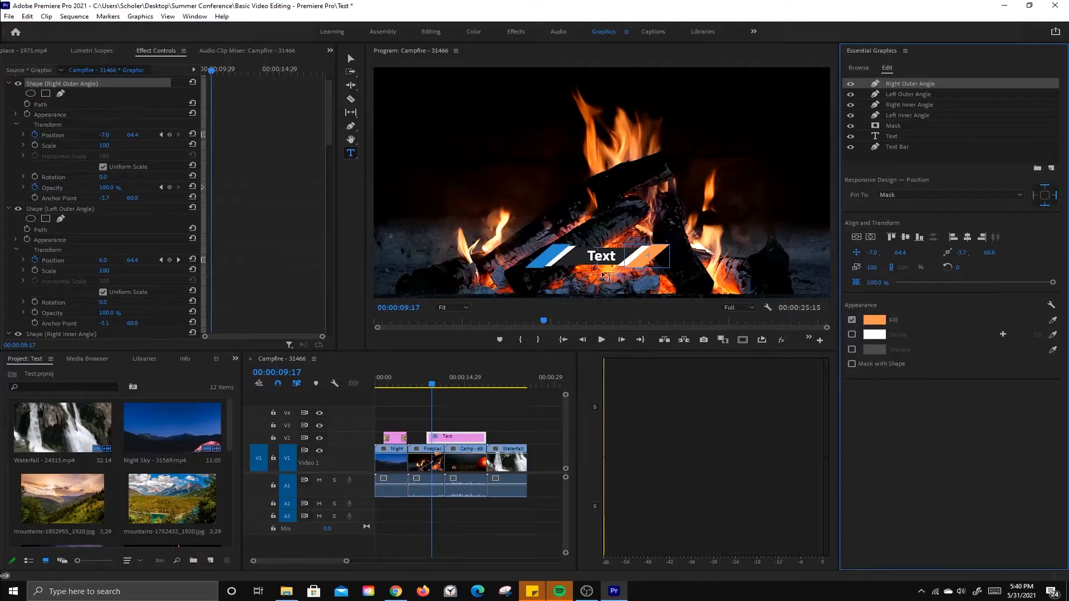
# - Delete the Text lower-third graphic from track V2 and move the playhead to 00:00:08:11
pyautogui.click(501, 419)
pyautogui.click(475, 442)
pyautogui.press('Delete')
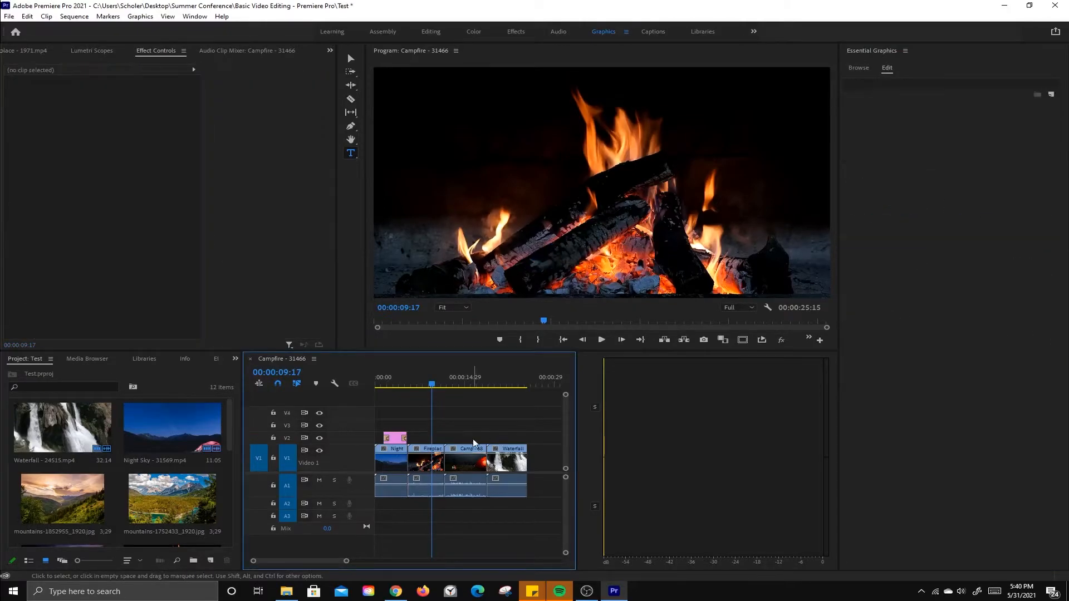
pyautogui.moveTo(432, 384); pyautogui.dragTo(425, 384)
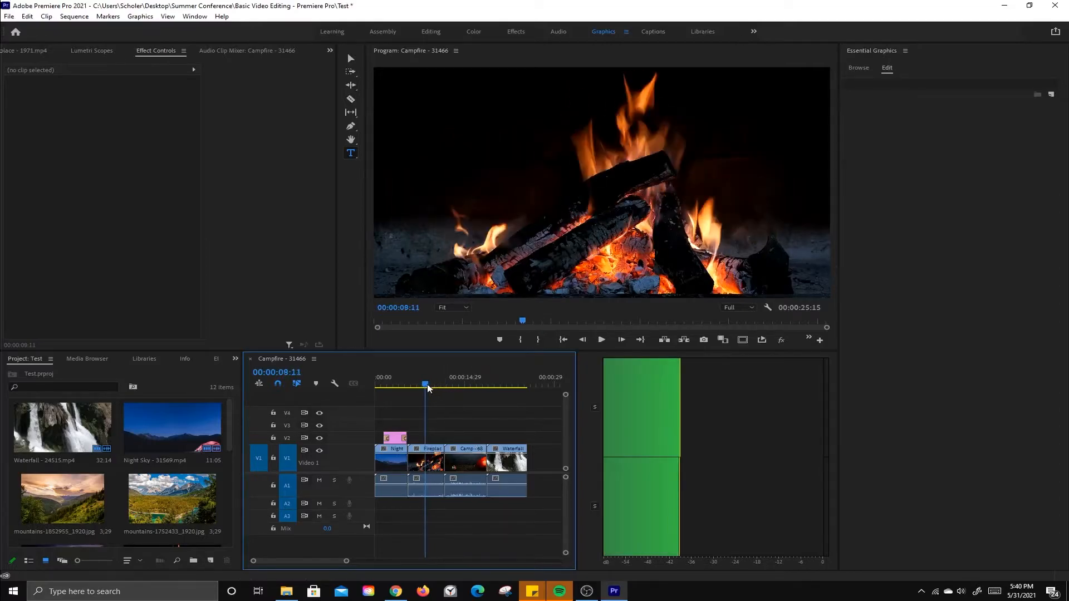
# - Search the graphics templates for "basic" and place Basic Default Title on V2 above the Camp clip, previewing it at 00:00:14:09
pyautogui.click(857, 68)
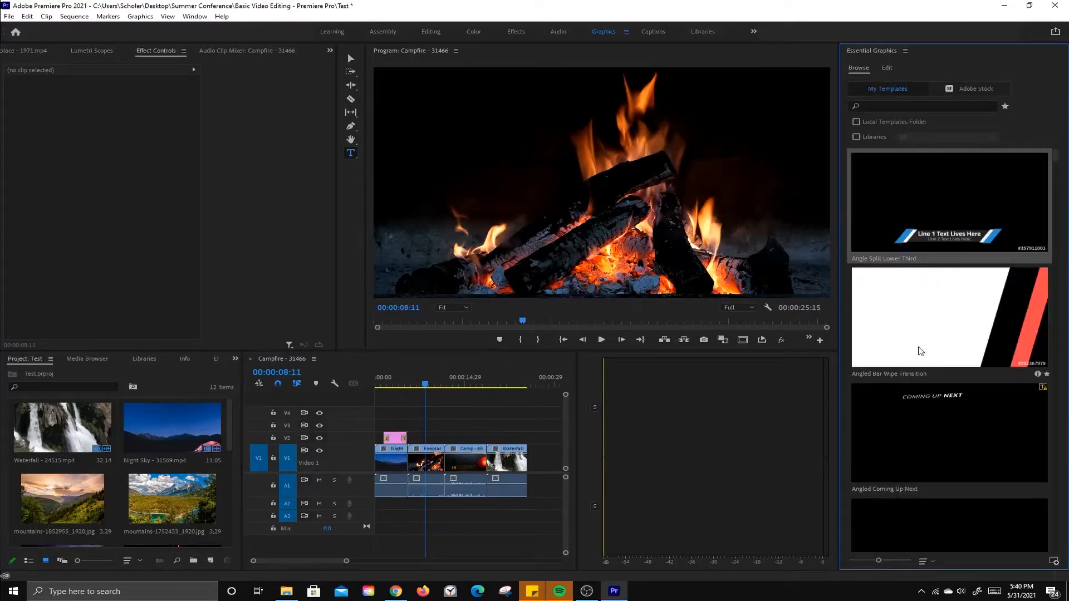
pyautogui.click(884, 104)
pyautogui.write('bas')
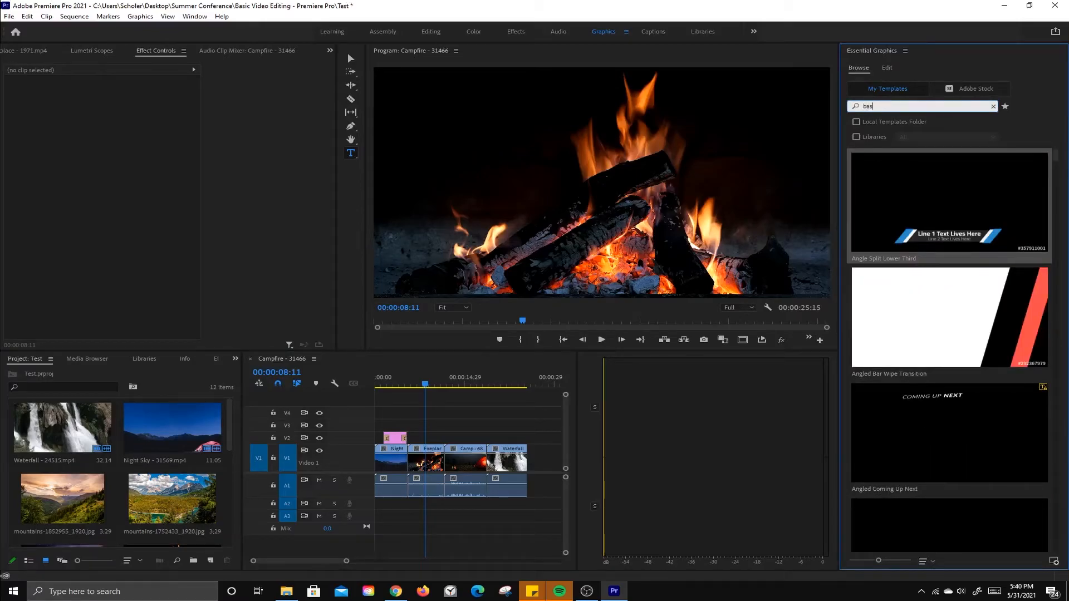
pyautogui.write('ic')
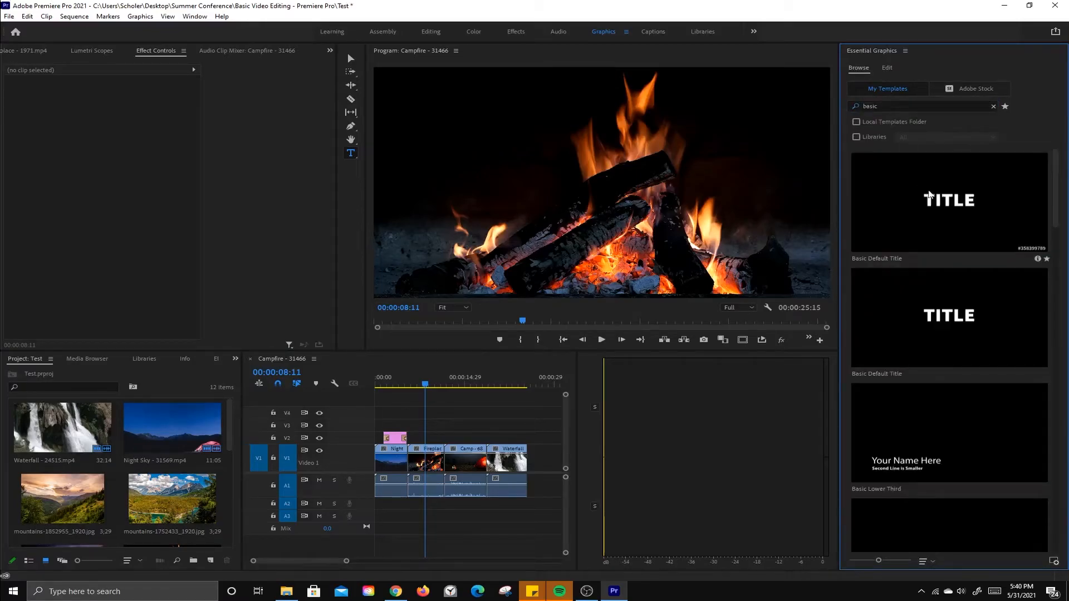
pyautogui.moveTo(968, 211); pyautogui.dragTo(459, 437)
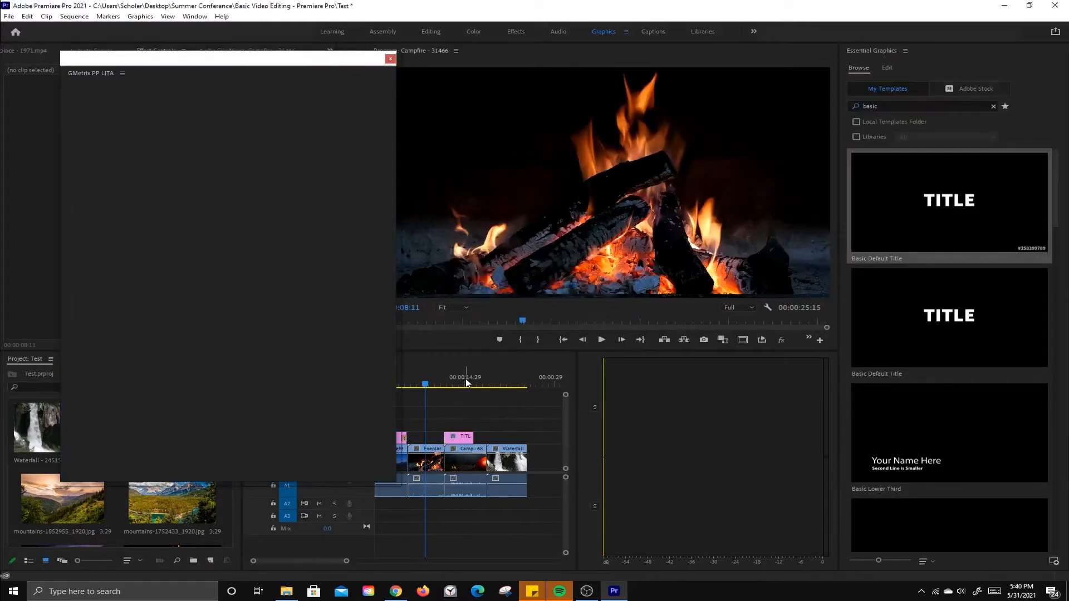
pyautogui.moveTo(464, 376); pyautogui.dragTo(460, 377)
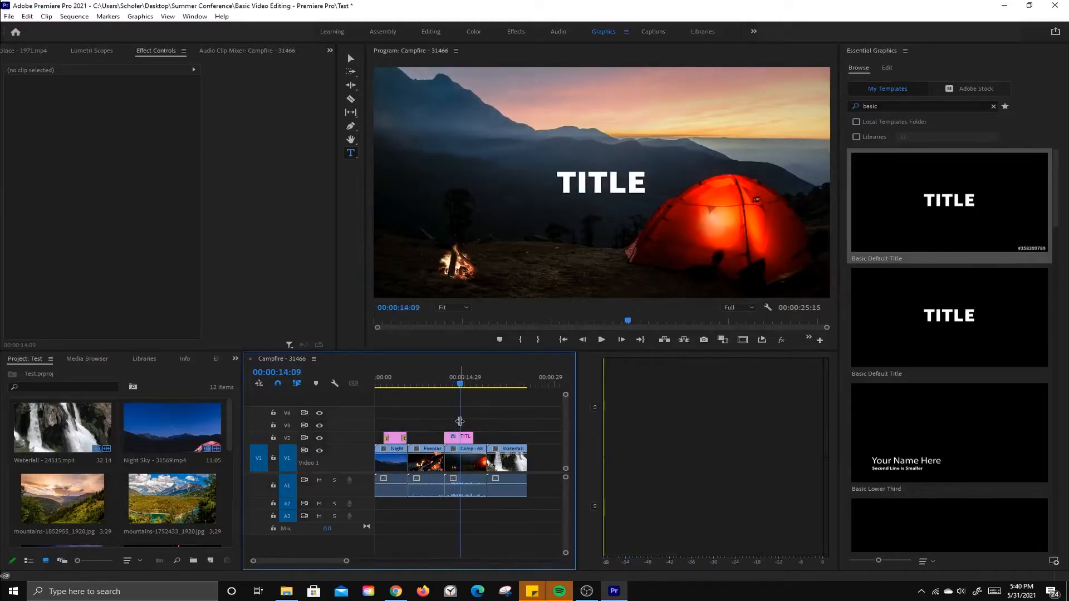
# - Delete the TITLE graphic above the Camp clip from track V2
pyautogui.click(466, 438)
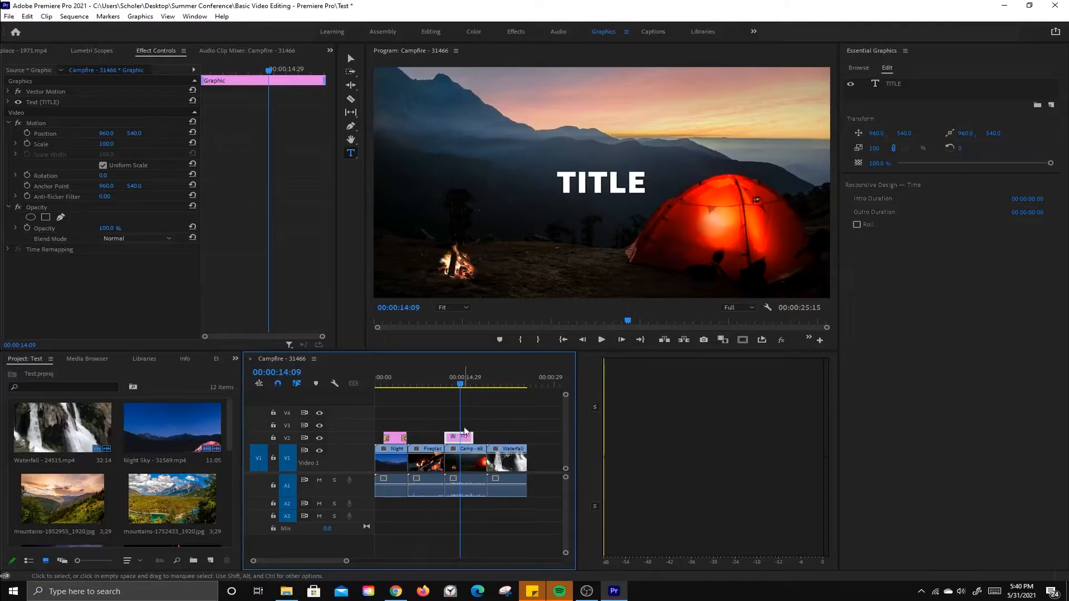
pyautogui.click(465, 426)
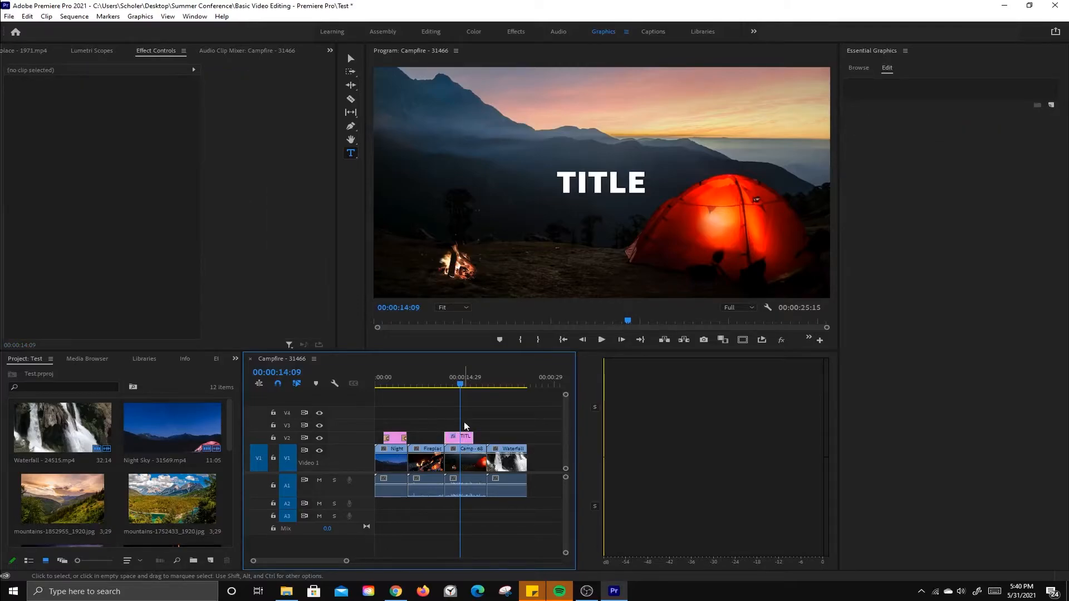
pyautogui.click(458, 439)
pyautogui.press('Delete')
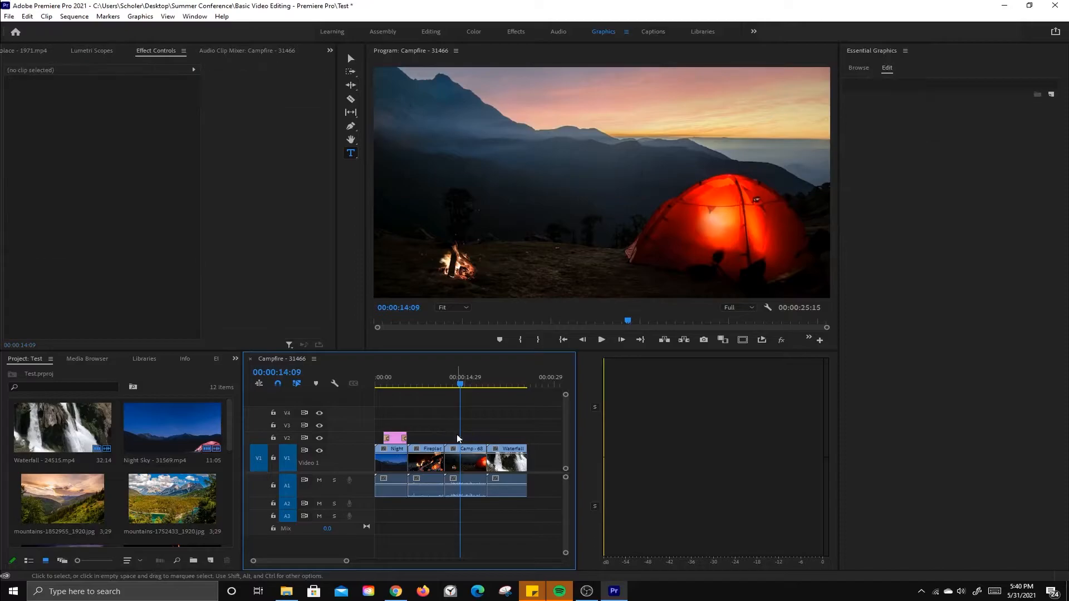
# - Return the playhead to 00:00:00:28 and switch to the Editing workspace with the Test project's media shown
pyautogui.moveTo(465, 386); pyautogui.dragTo(380, 382)
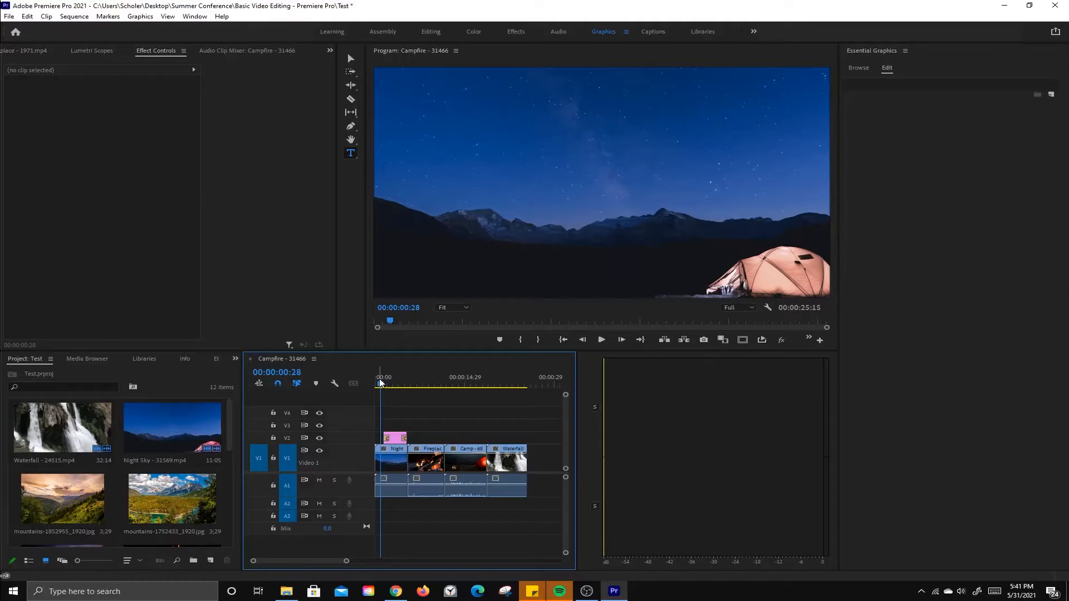
pyautogui.click(430, 33)
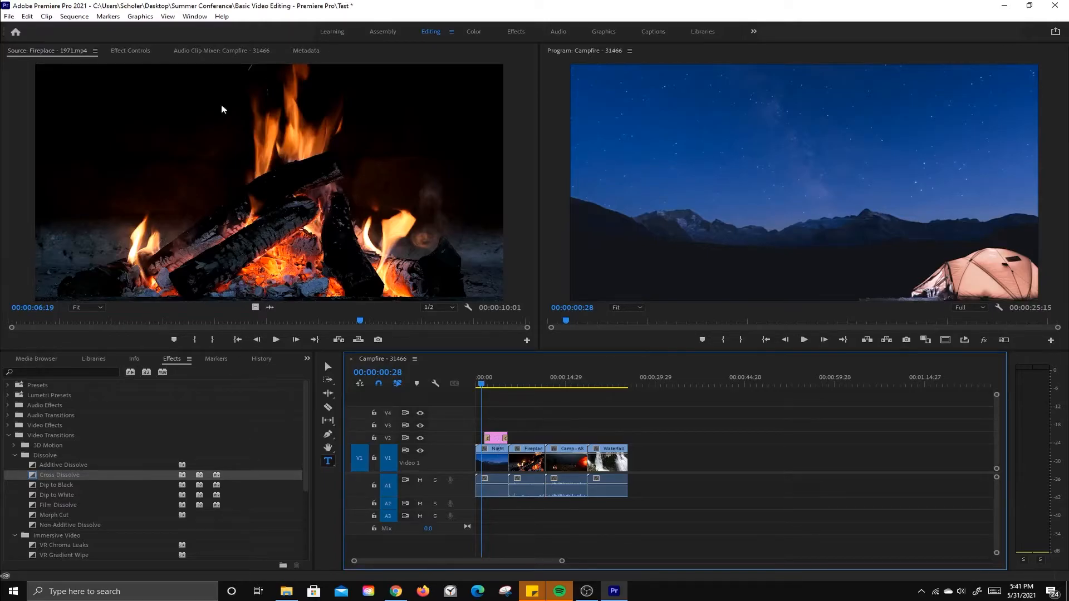
pyautogui.click(198, 17)
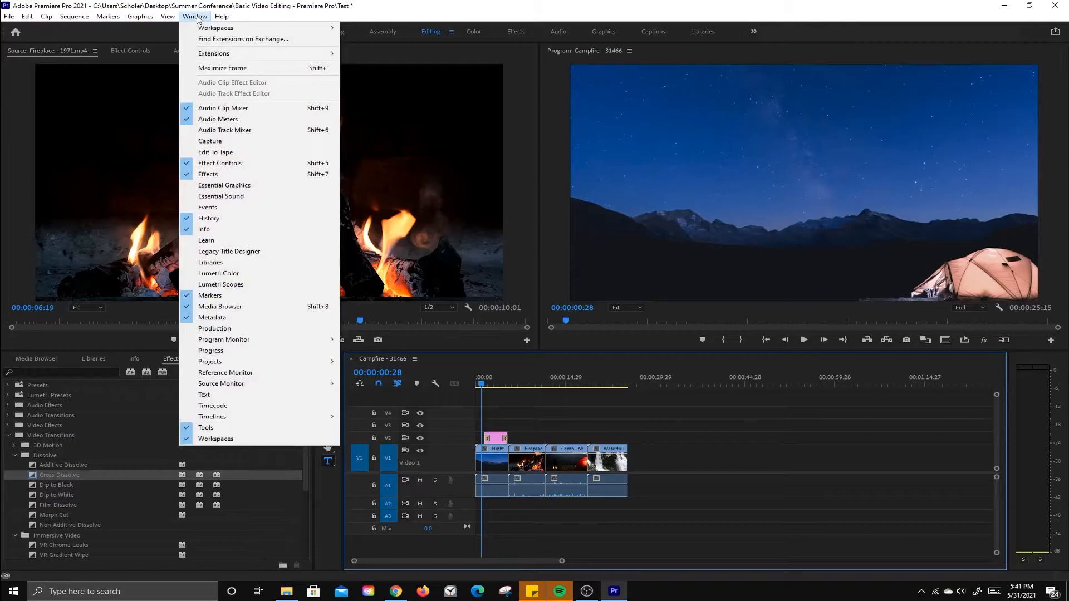
pyautogui.moveTo(234, 364)
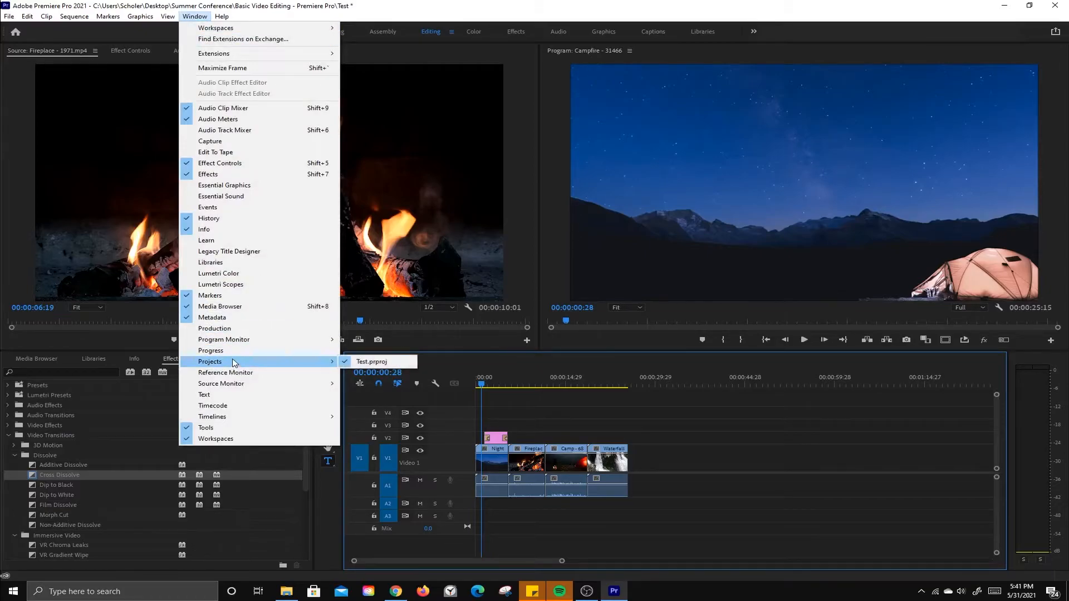
pyautogui.click(133, 333)
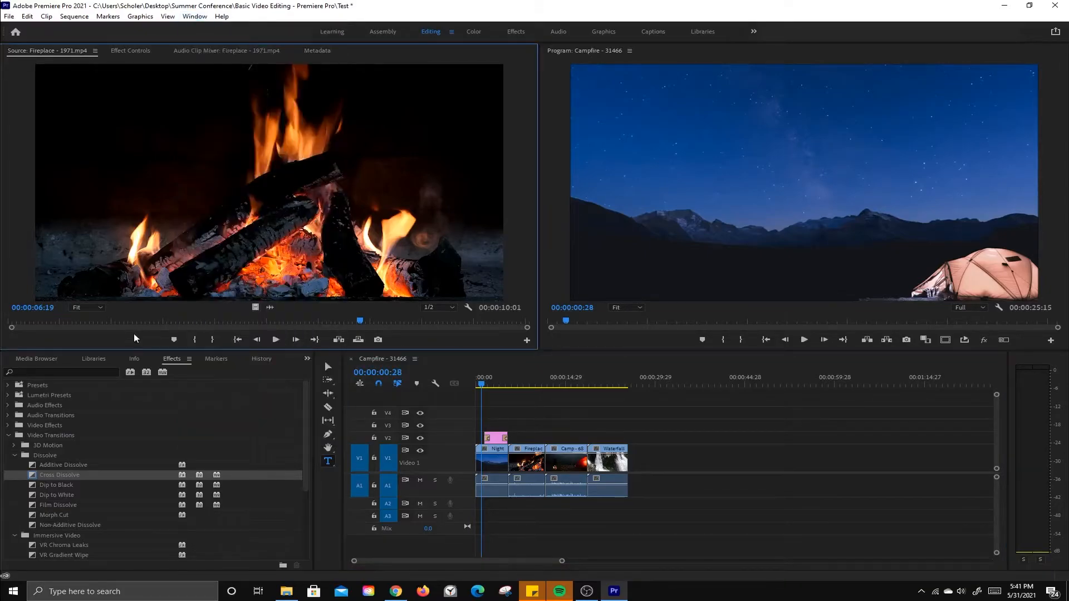
pyautogui.click(307, 359)
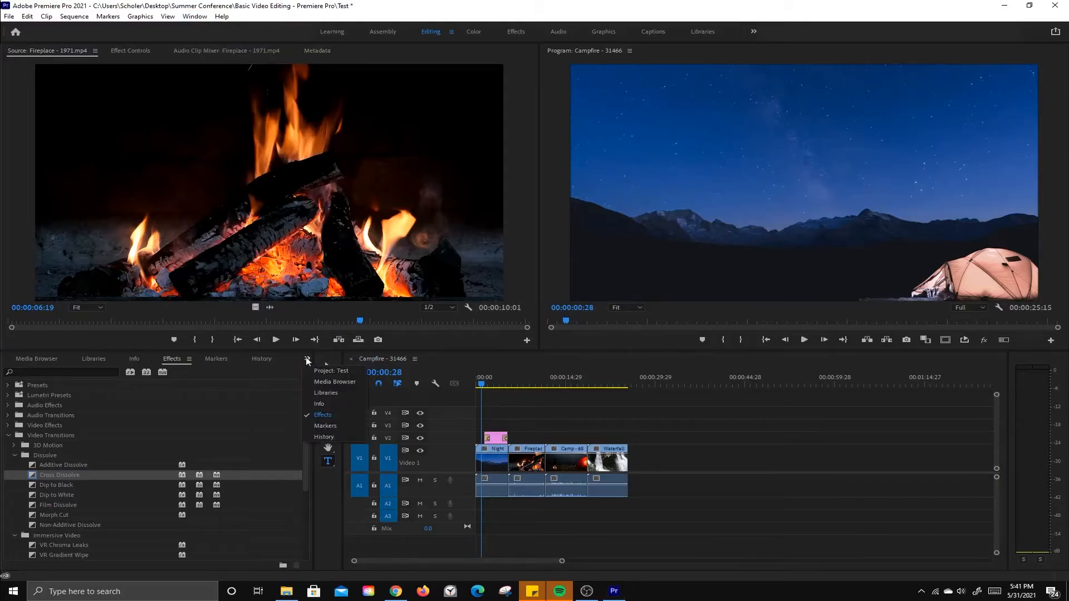
pyautogui.click(331, 372)
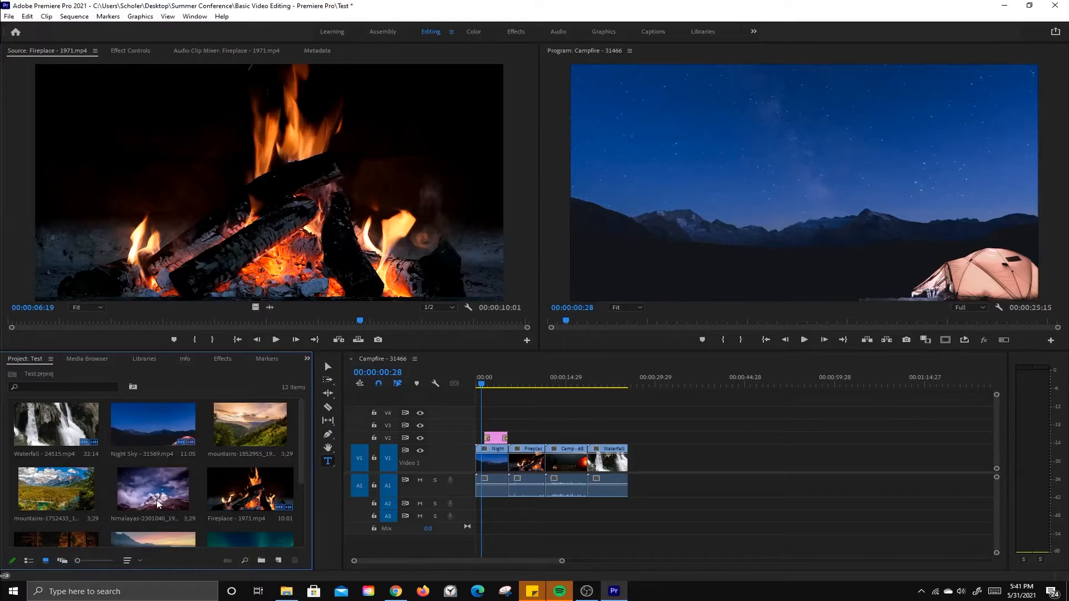
# - Place the 520192__code-bo... audio clip on track A2 at the start of the sequence and play it briefly
pyautogui.scroll(-3, 157, 504)
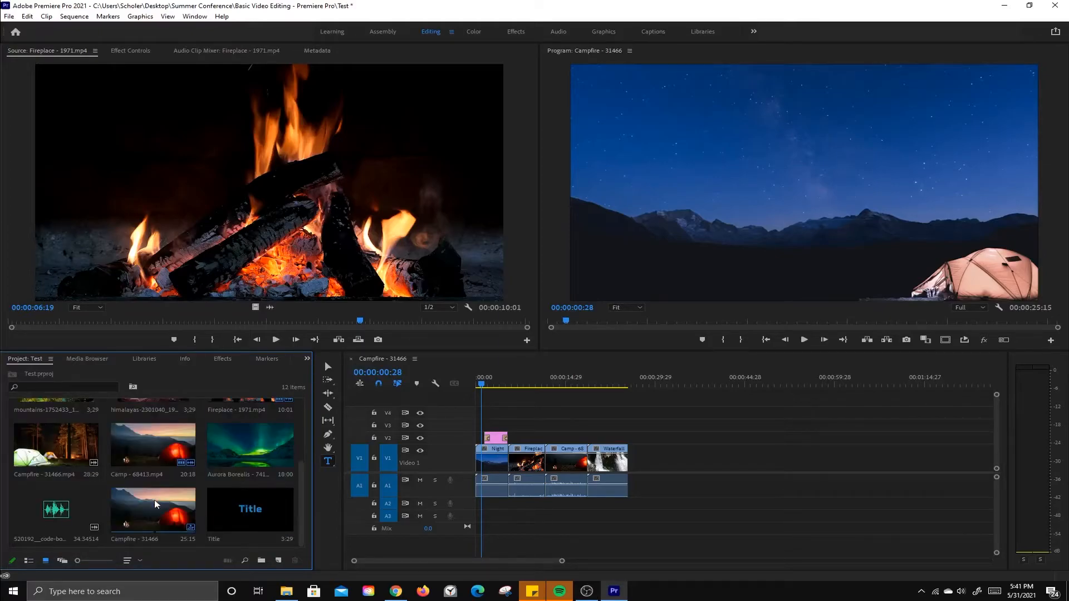
pyautogui.moveTo(69, 506); pyautogui.dragTo(476, 508)
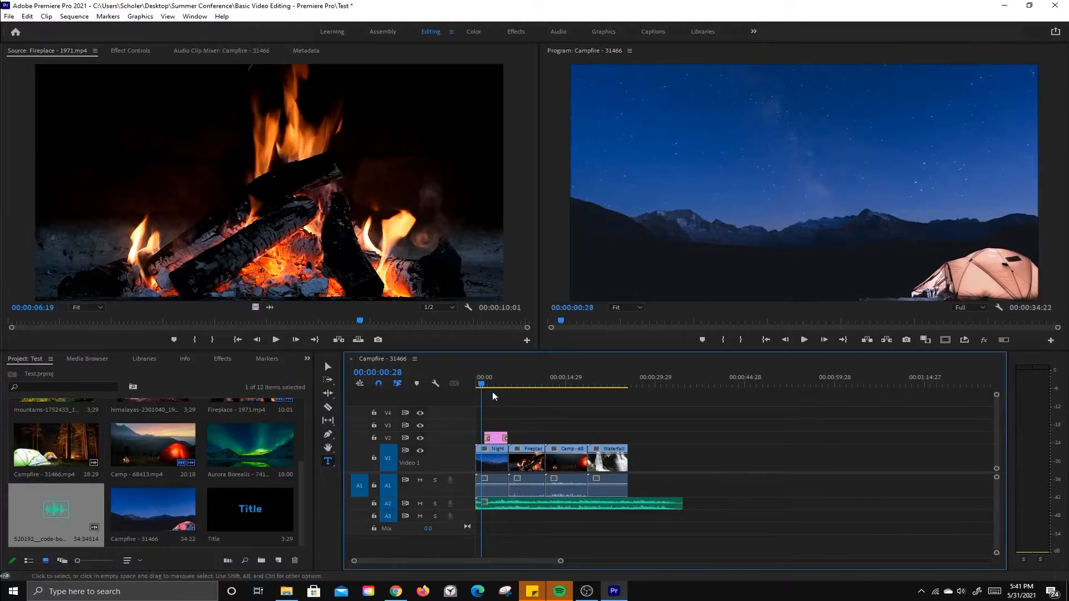
pyautogui.press('space')
pyautogui.press('space')
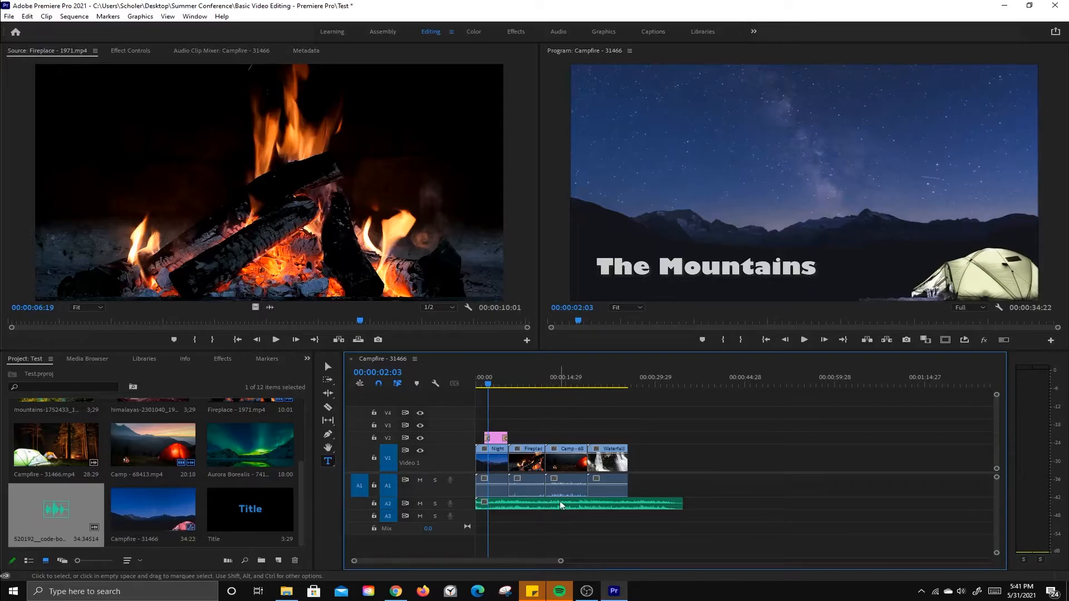
# - Review the Audio Hardware preferences and play the sequence briefly to check the sound
pyautogui.click(27, 16)
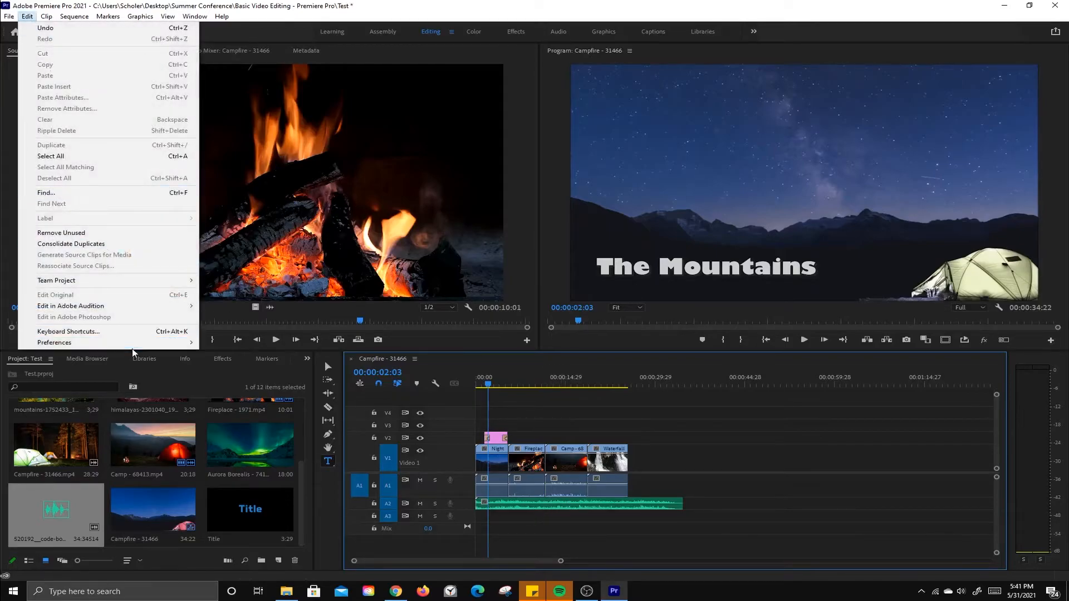
pyautogui.moveTo(143, 344)
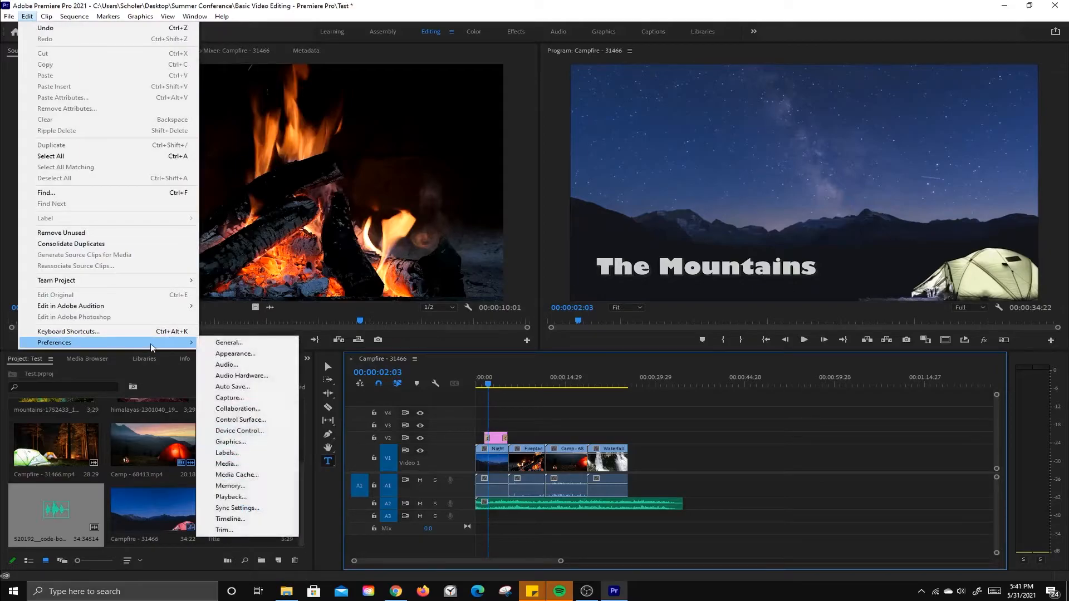
pyautogui.click(239, 375)
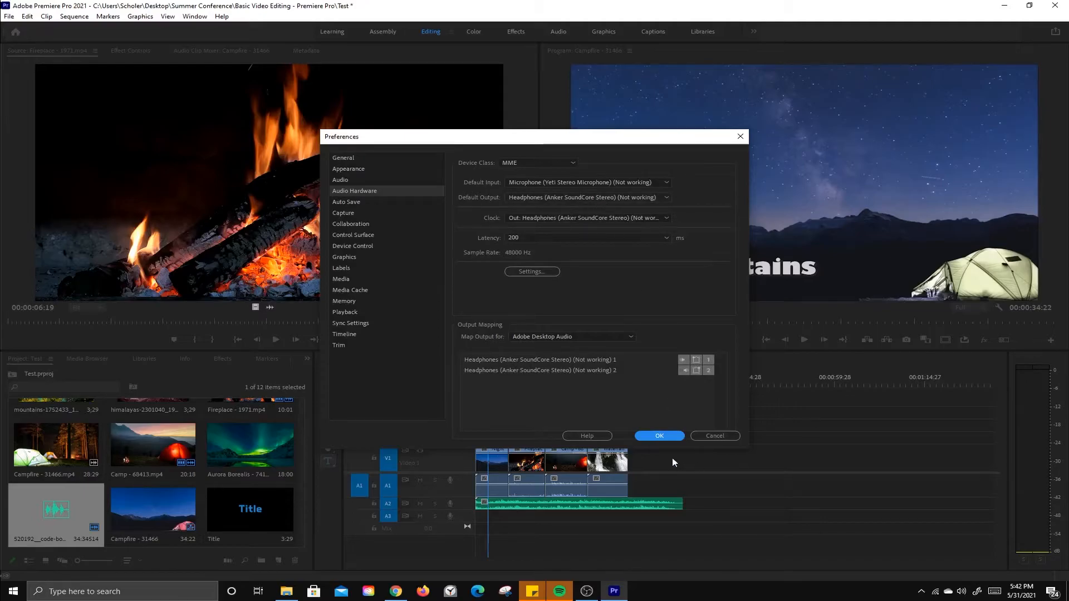
pyautogui.click(660, 436)
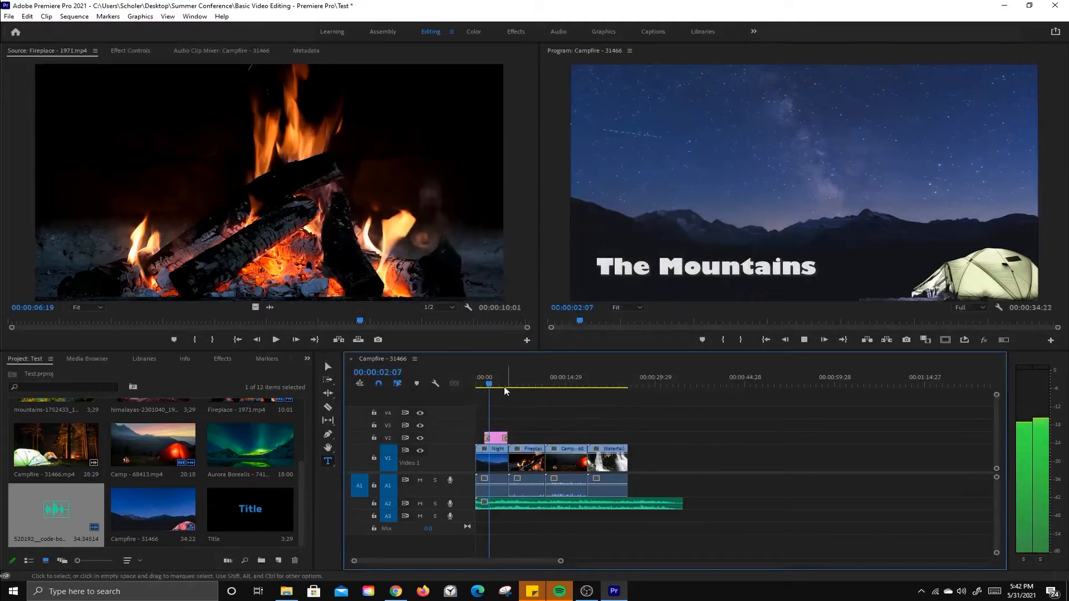
pyautogui.press('space')
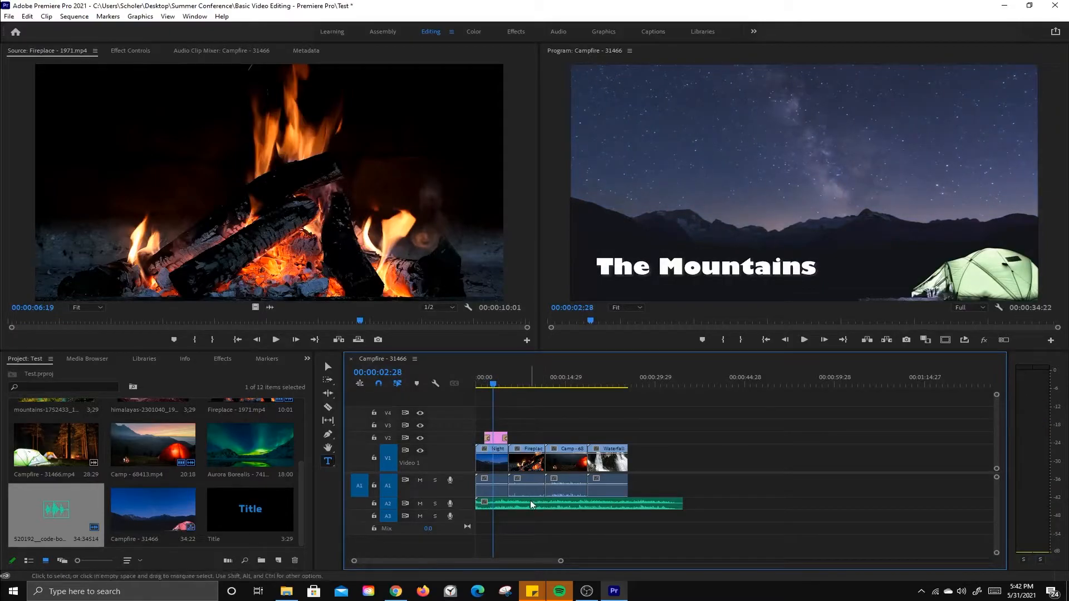
# - Select the music clip on A2 and set the Audio Hardware default input to Headset (Anker SoundCore Hands-Free AG Audio)
pyautogui.click(529, 503)
pyautogui.click(27, 16)
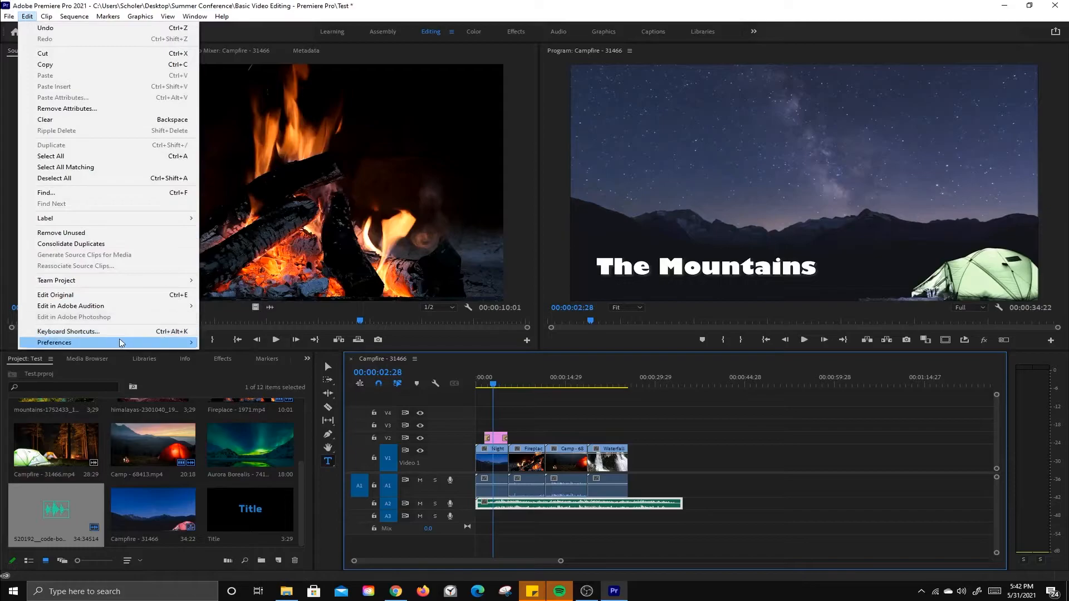
pyautogui.moveTo(160, 345)
pyautogui.click(241, 375)
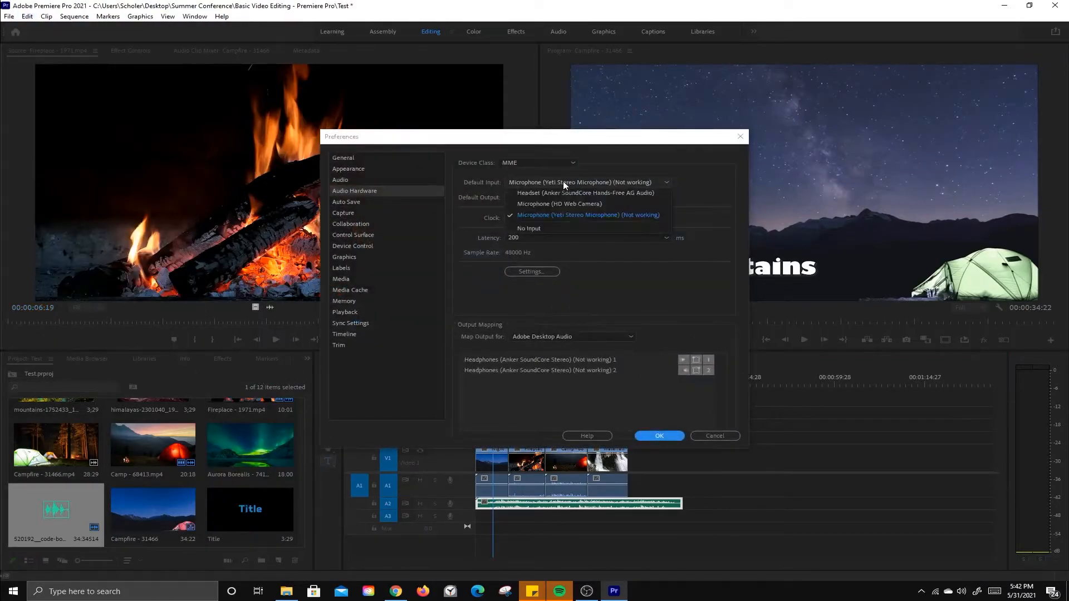
pyautogui.click(562, 182)
pyautogui.click(606, 194)
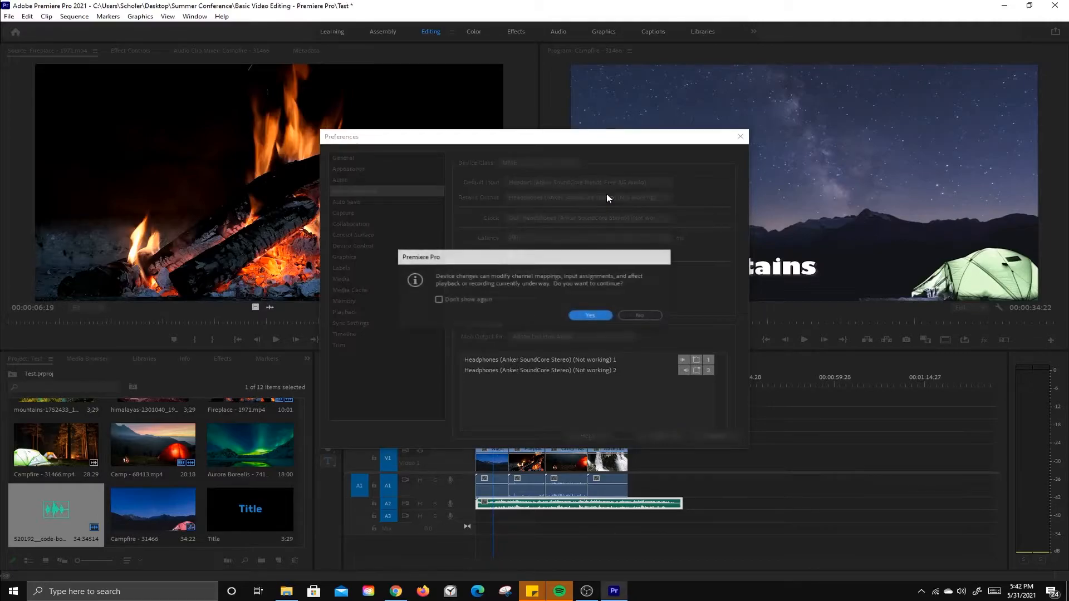
pyautogui.click(597, 316)
# - Set the default audio output to Headset (Anker SoundCore Hands-Free AG Audio), accepting the device change
pyautogui.click(577, 196)
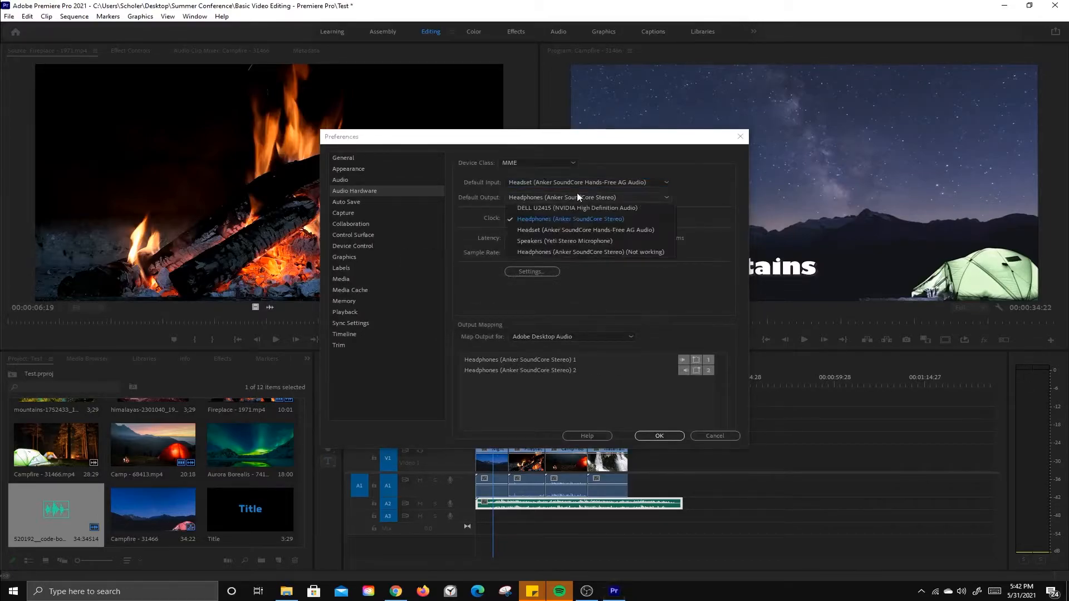
pyautogui.click(594, 229)
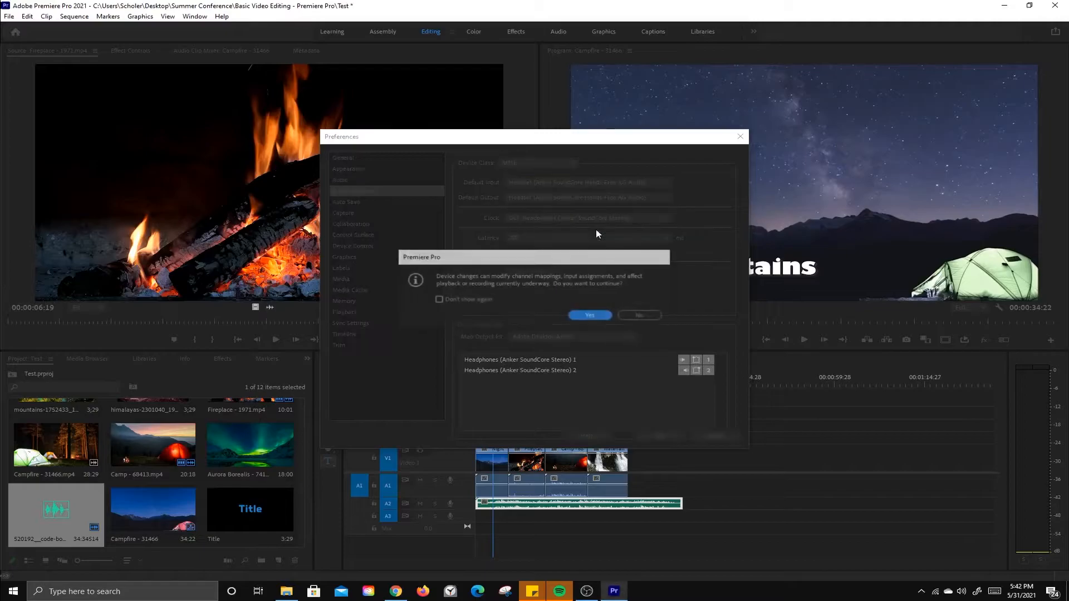
pyautogui.click(603, 315)
# - Switch the default audio output to Headphones (Anker SoundCore Stereo), accepting the device change
pyautogui.click(589, 198)
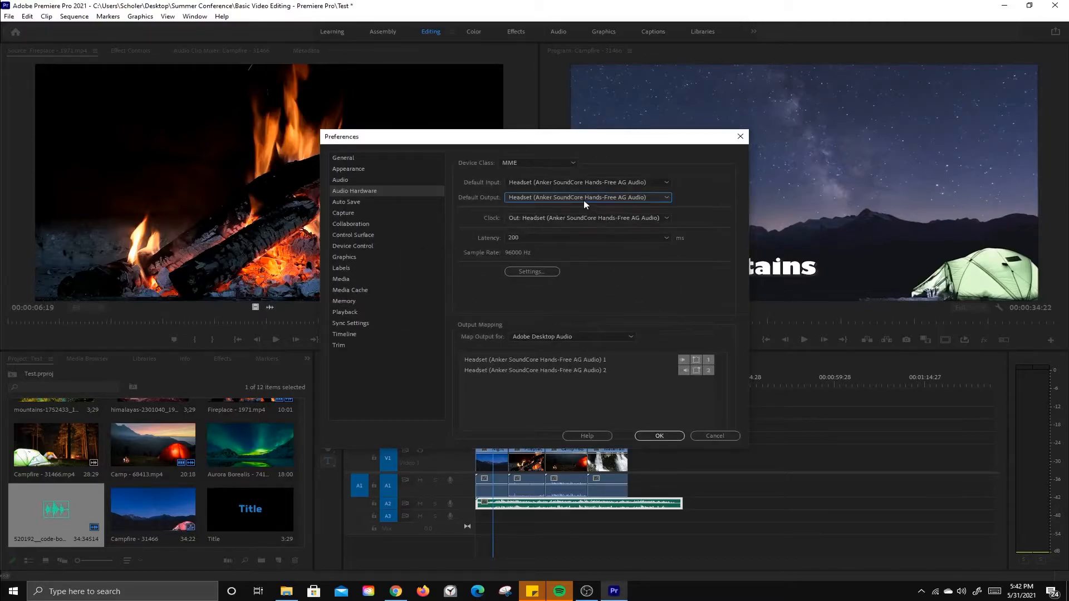
pyautogui.click(592, 219)
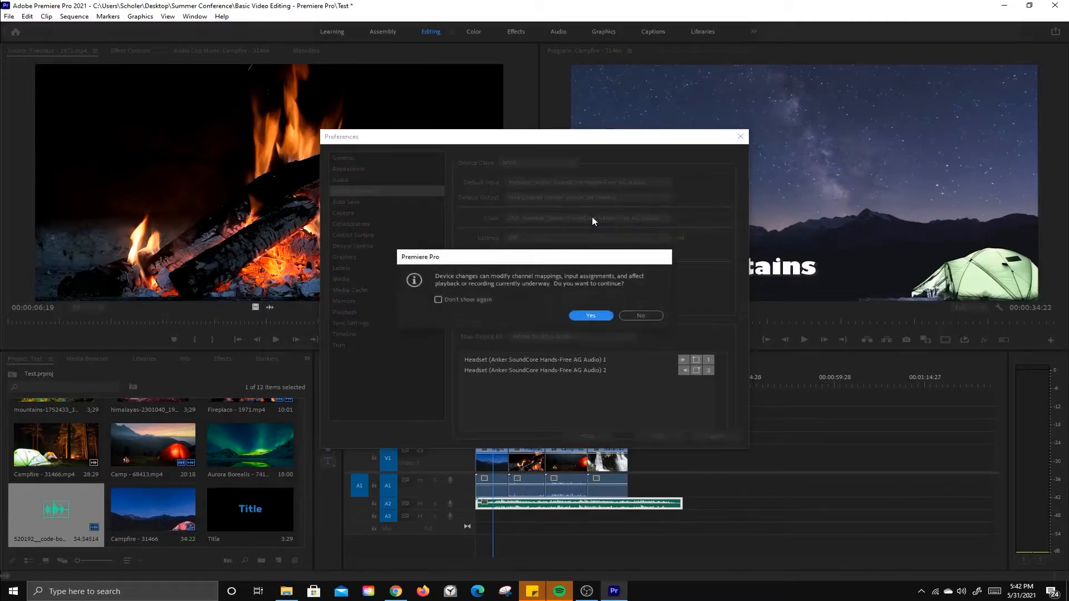
pyautogui.click(602, 316)
# - Set the default audio input to Microphone (Yeti Stereo Microphone) and apply the preferences
pyautogui.click(581, 183)
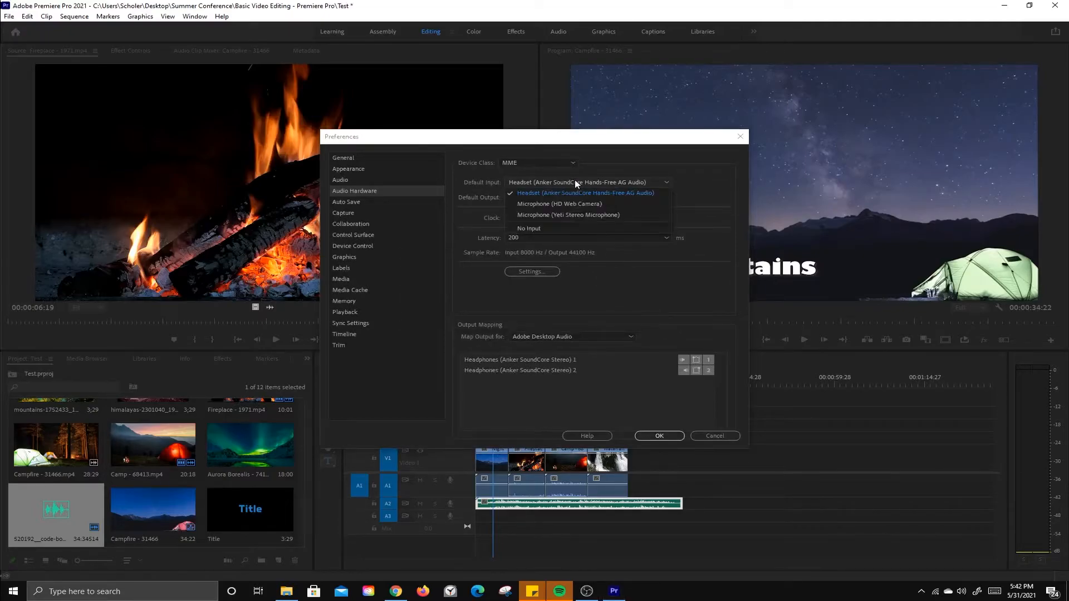
pyautogui.click(586, 216)
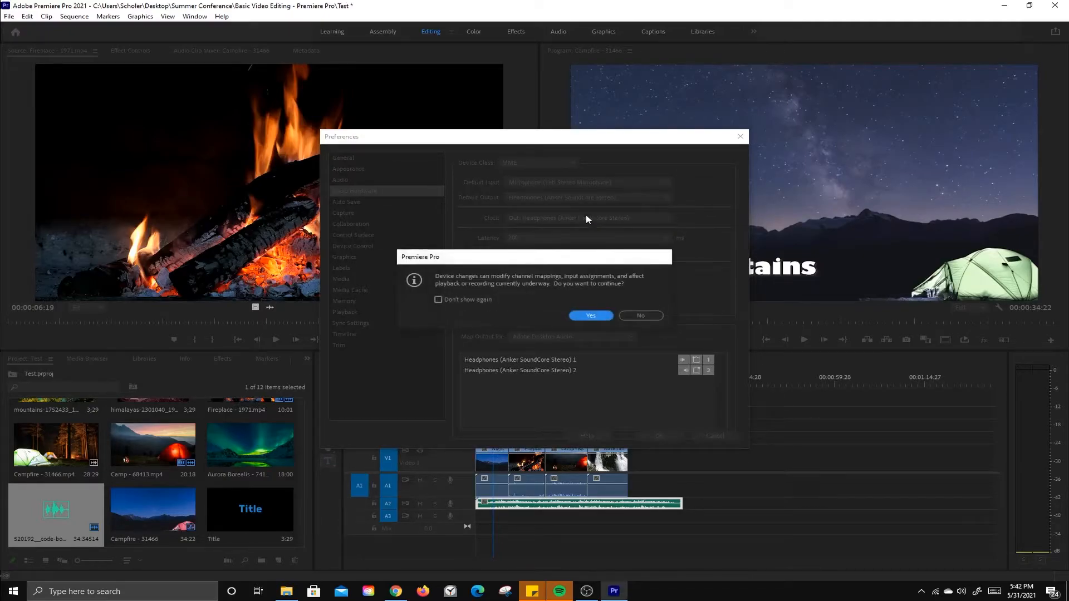
pyautogui.click(591, 316)
pyautogui.click(659, 435)
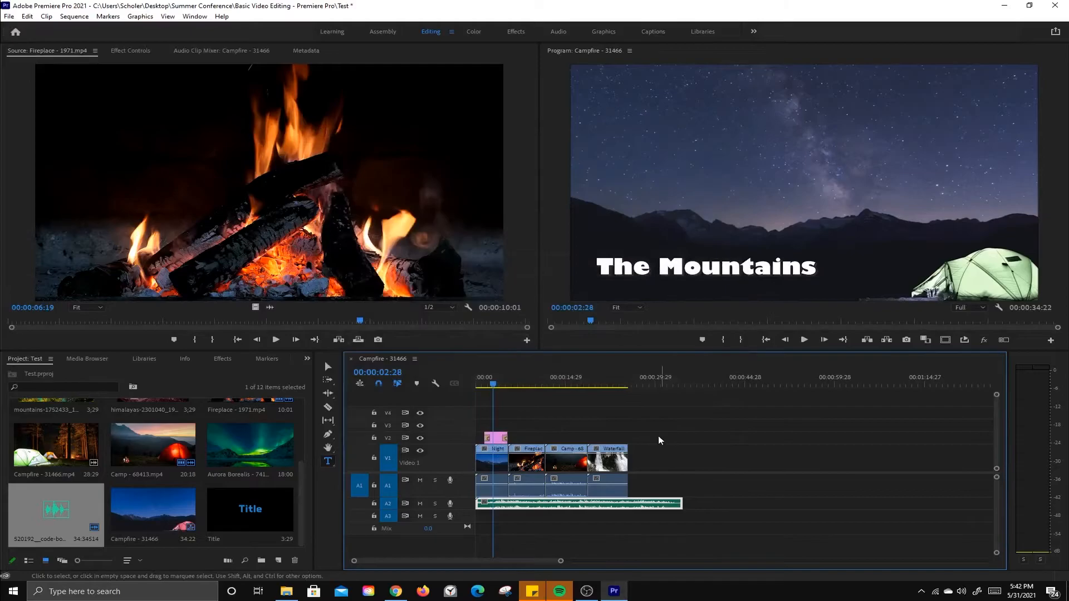
# - Play the sequence from its beginning to check how the music sounds
pyautogui.press('space')
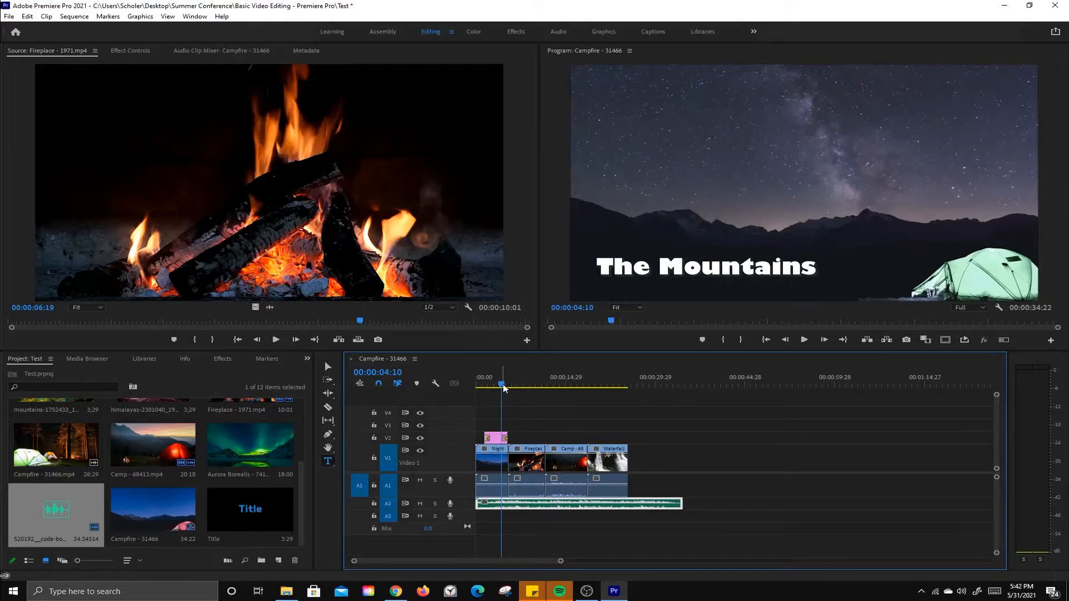
pyautogui.moveTo(505, 388); pyautogui.dragTo(471, 391)
pyautogui.press('space')
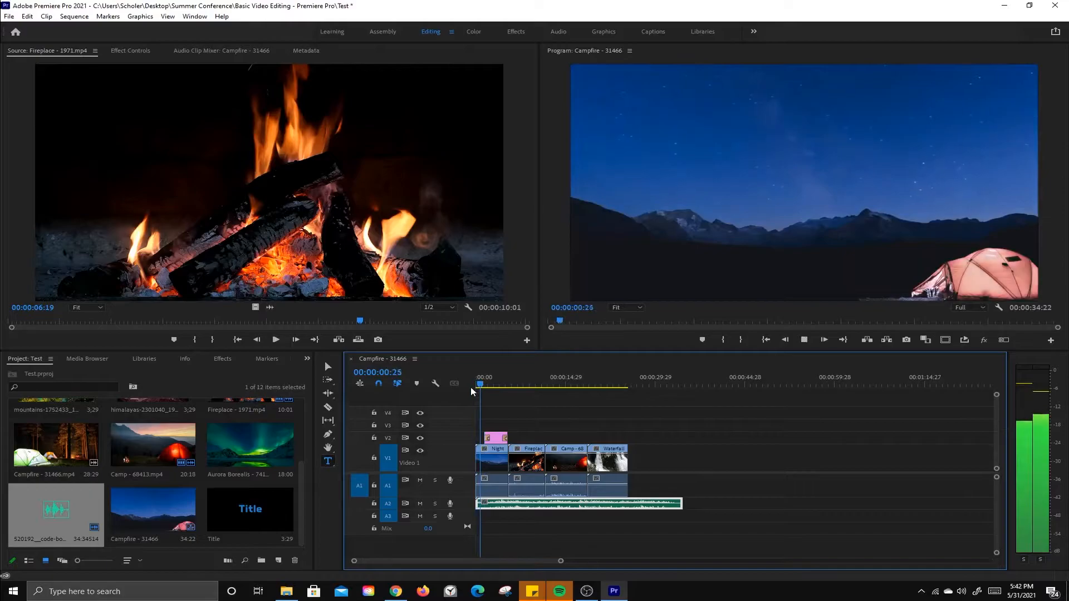
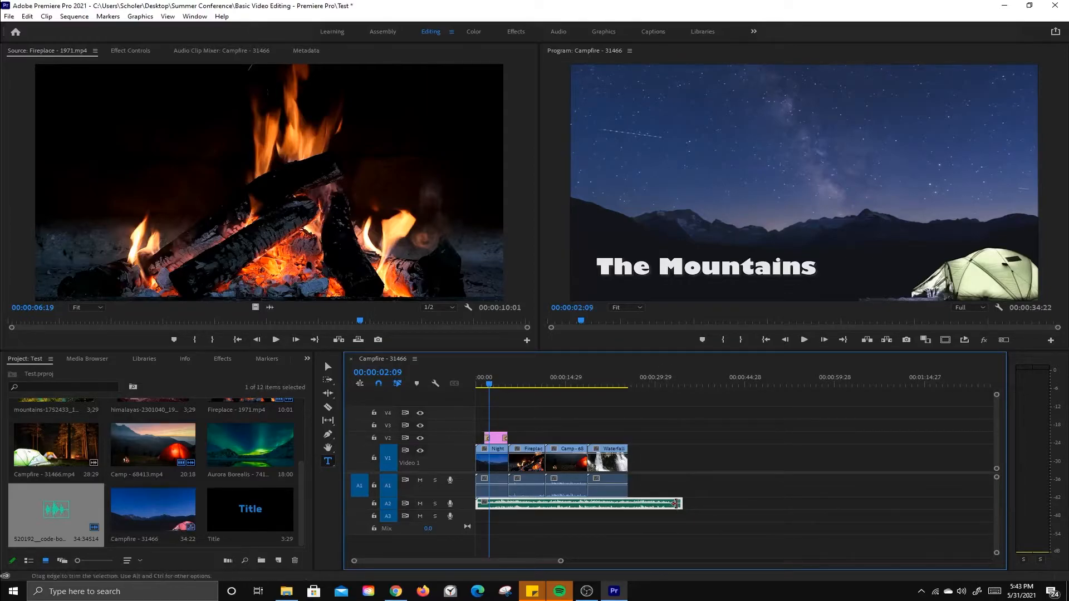
# - Trim the end of the music clip on A2 to match the end of the Waterfall clip and play back the ending
pyautogui.moveTo(678, 502); pyautogui.dragTo(628, 503)
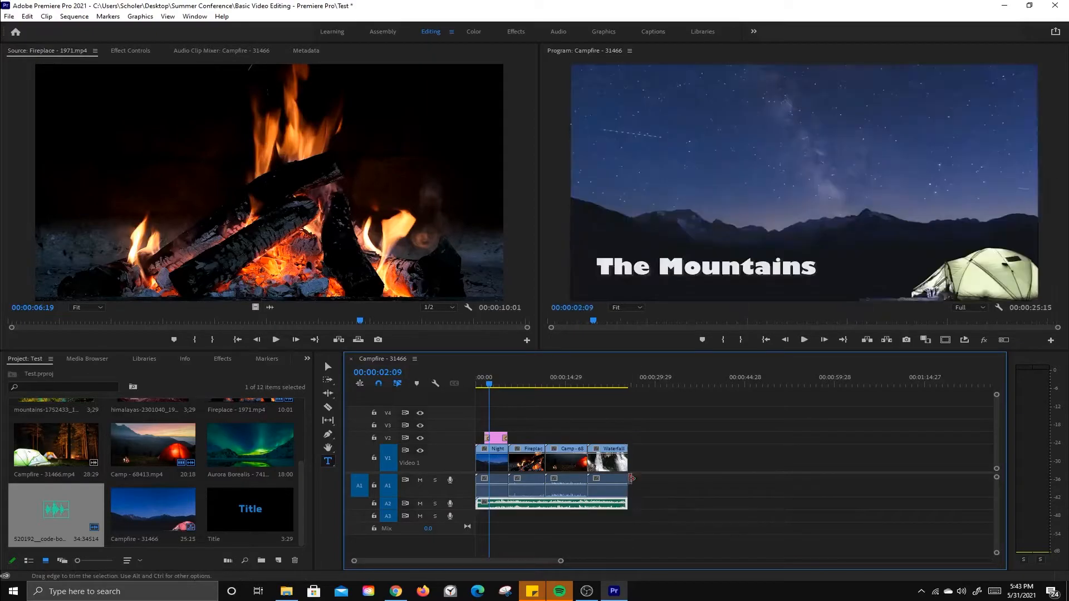
pyautogui.click(620, 381)
pyautogui.press('space')
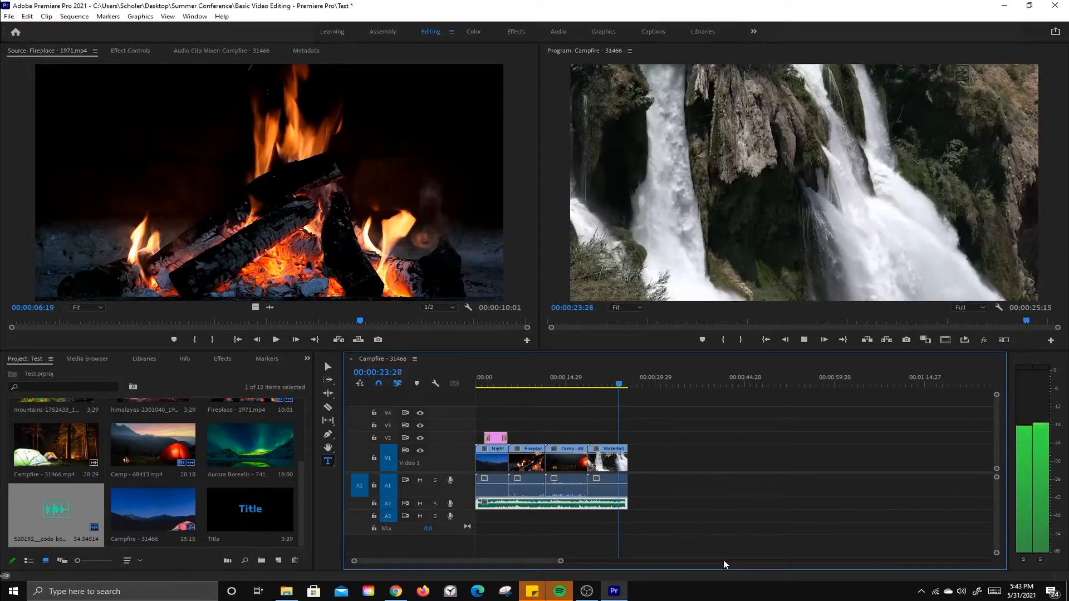
pyautogui.press('space')
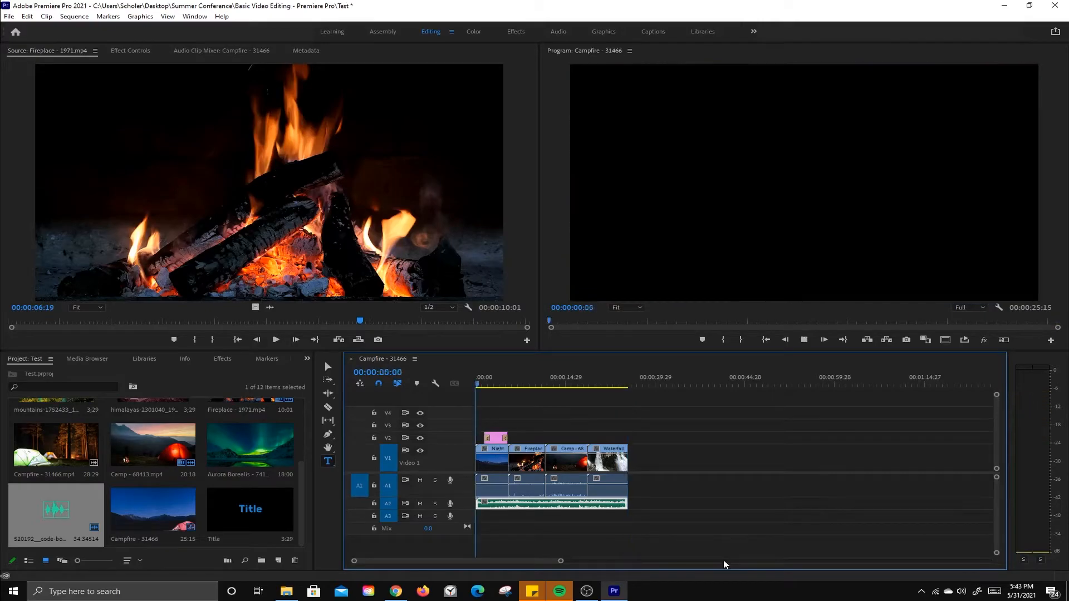
pyautogui.press('space')
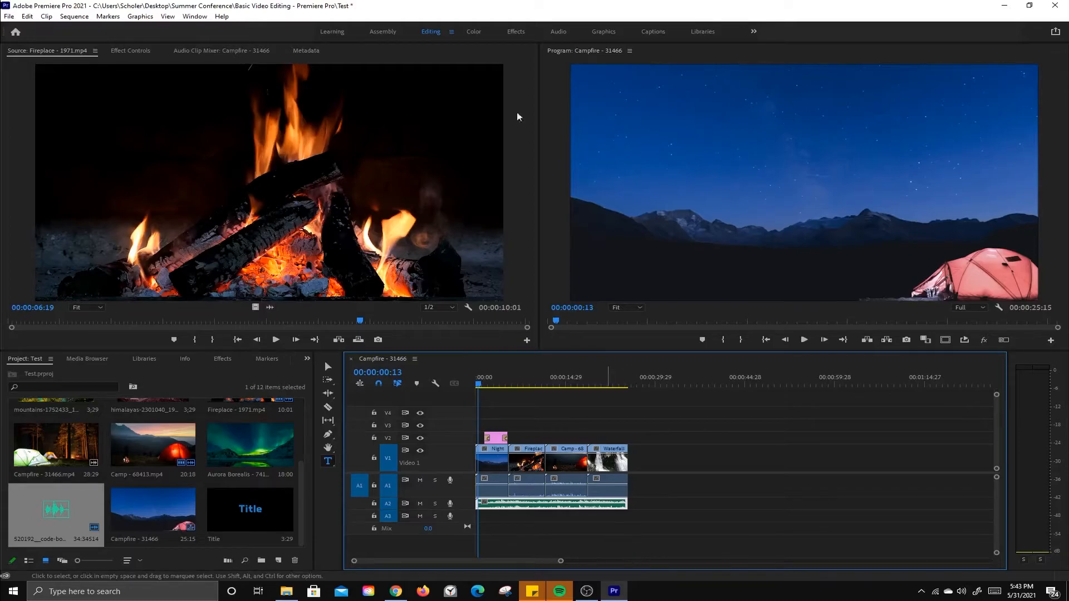
# - Apply the Constant Power crossfade to the end of the music clip on A2
pyautogui.click(518, 31)
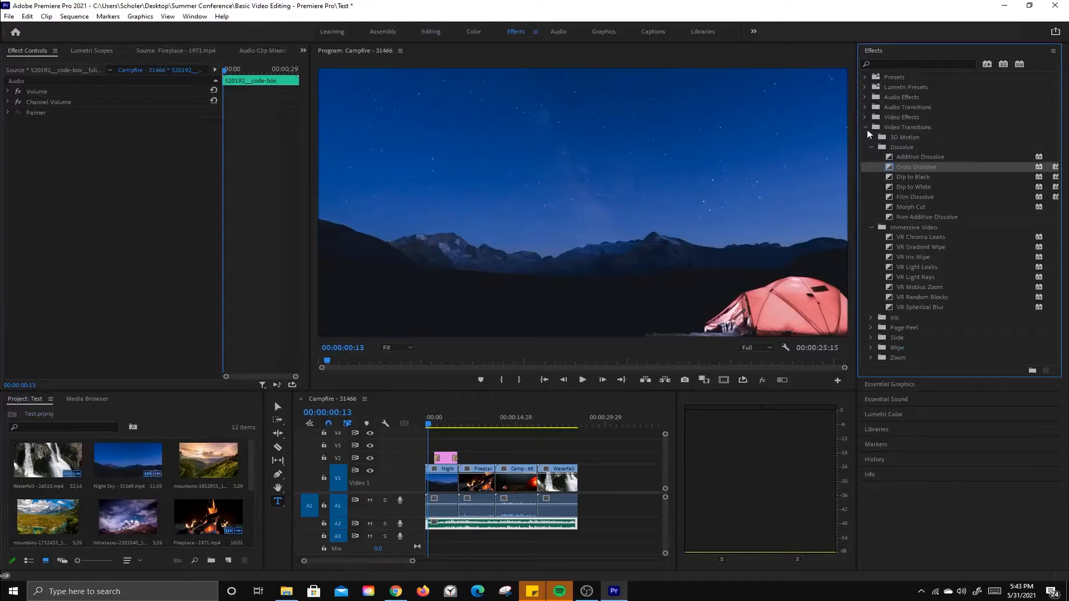
pyautogui.click(866, 128)
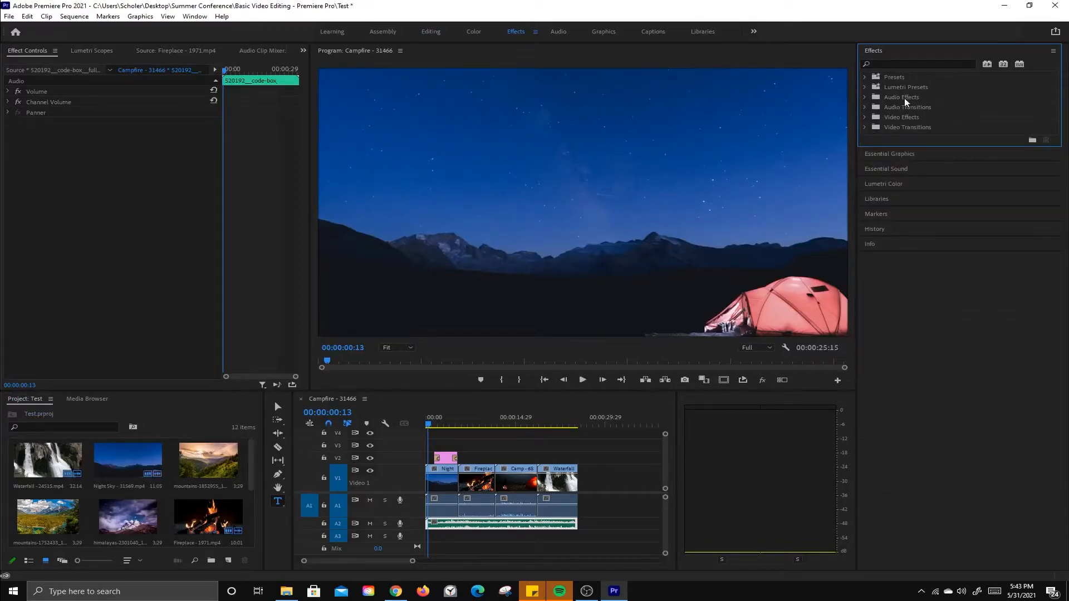
pyautogui.click(864, 107)
pyautogui.click(872, 117)
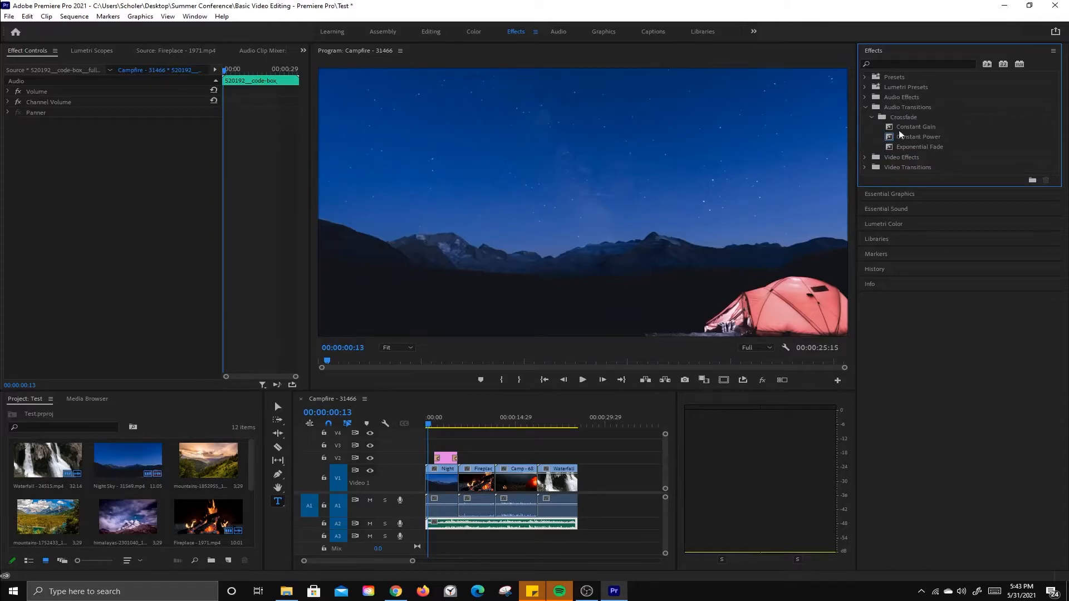
pyautogui.moveTo(898, 137); pyautogui.dragTo(582, 529)
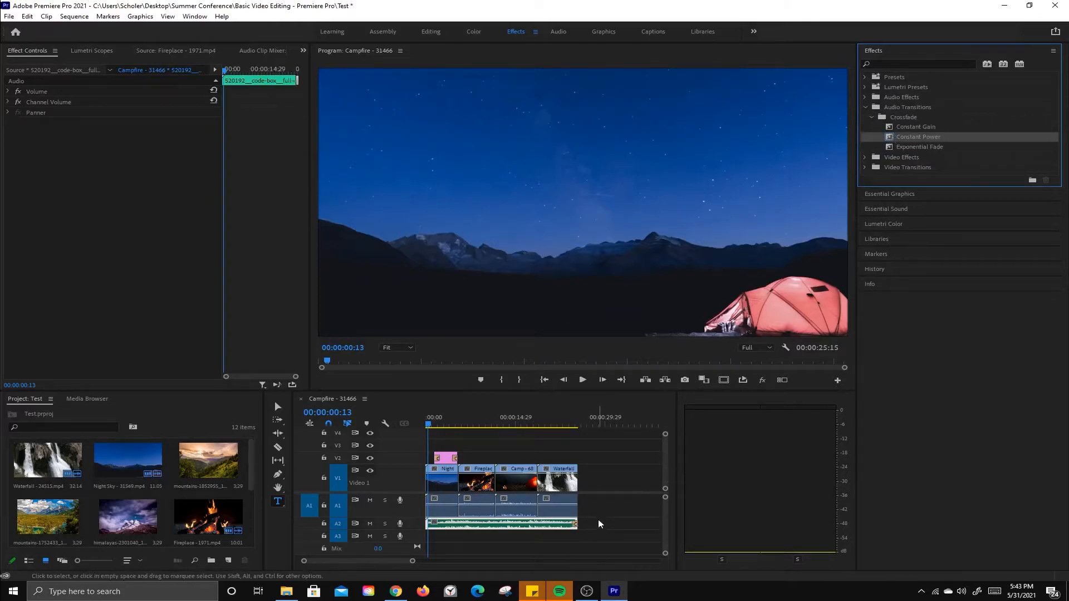
# - Lengthen the Constant Power fade at the music's end to 00:00:03:17 and play it back
pyautogui.click(576, 424)
pyautogui.moveTo(413, 561); pyautogui.dragTo(387, 563)
pyautogui.moveTo(536, 526); pyautogui.dragTo(474, 526)
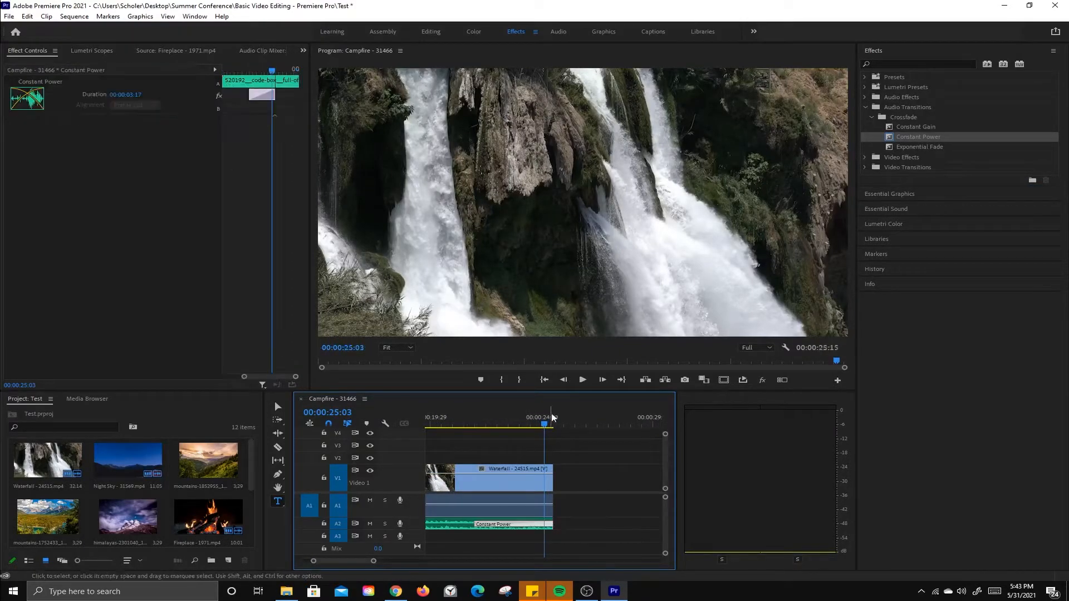
pyautogui.moveTo(546, 425); pyautogui.dragTo(435, 439)
pyautogui.press('space')
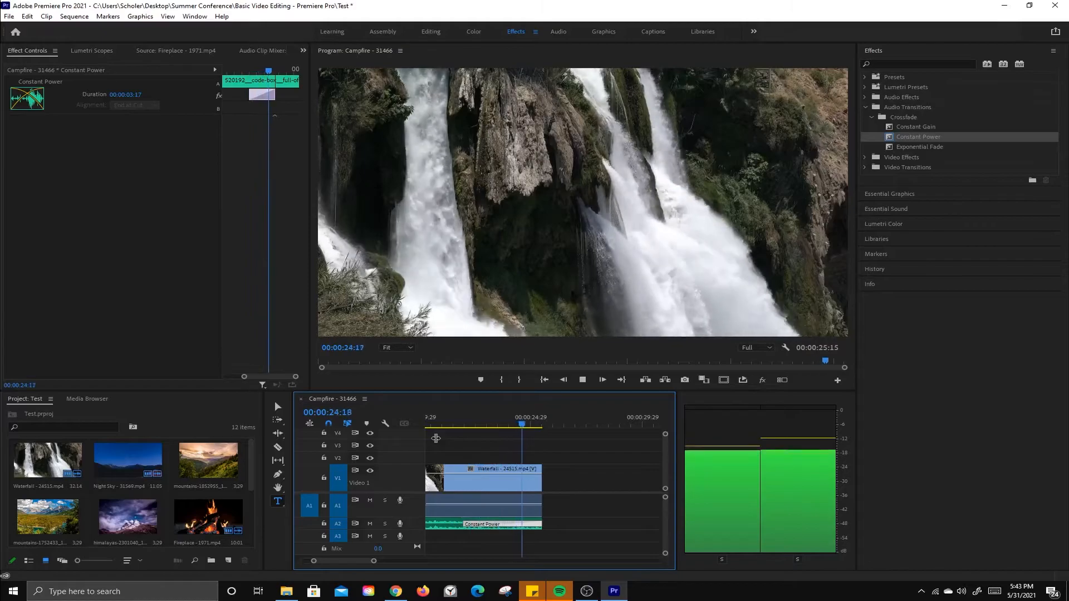
pyautogui.press('space')
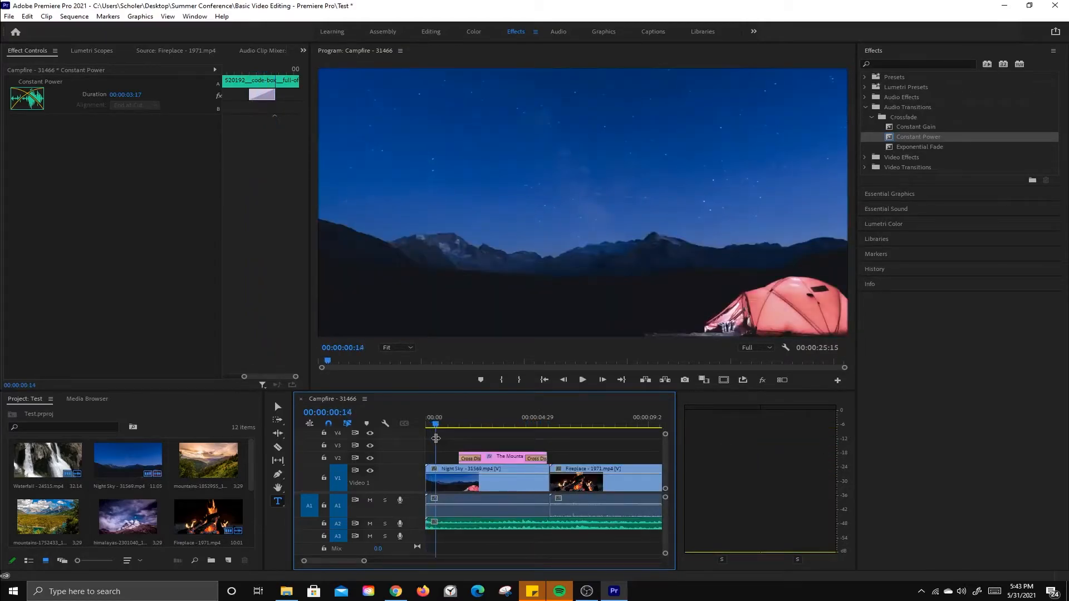
# - Delete the Constant Power transition from the end of the music clip and return to the Editing workspace
pyautogui.press('End')
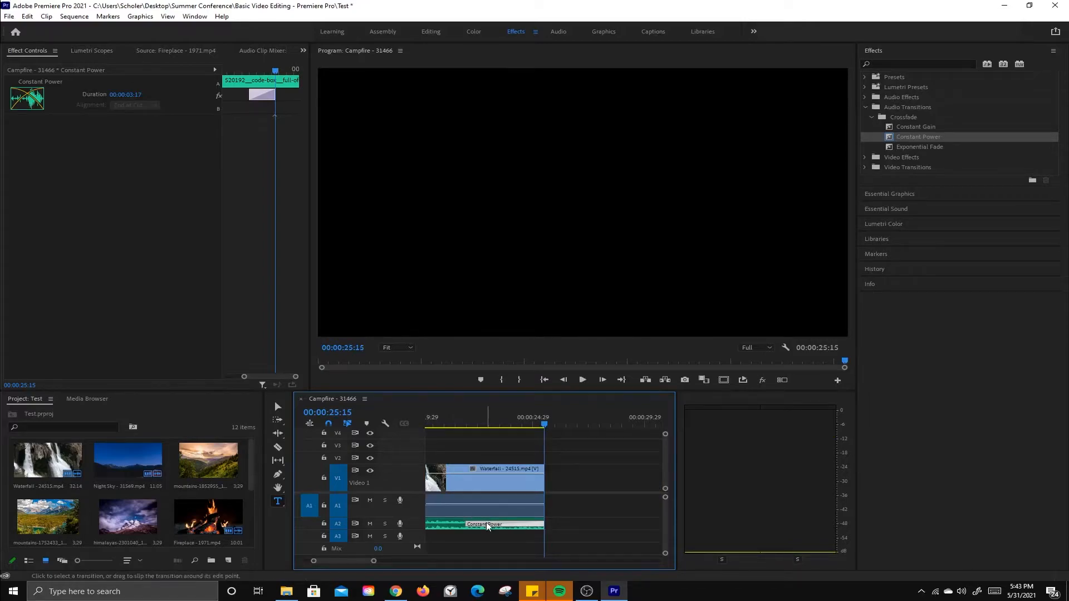
pyautogui.press('Delete')
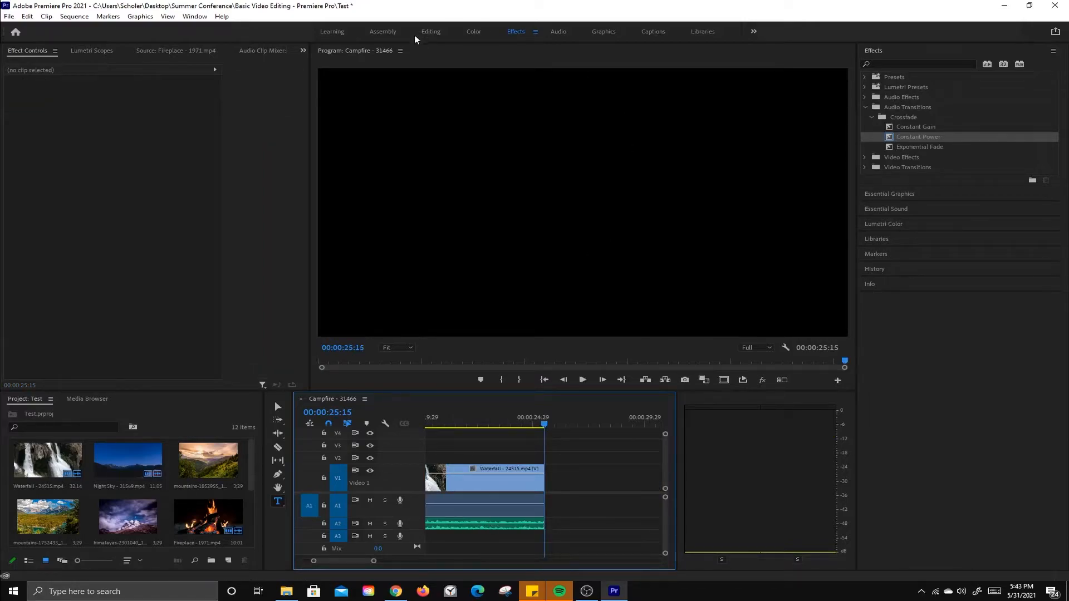
pyautogui.click(440, 36)
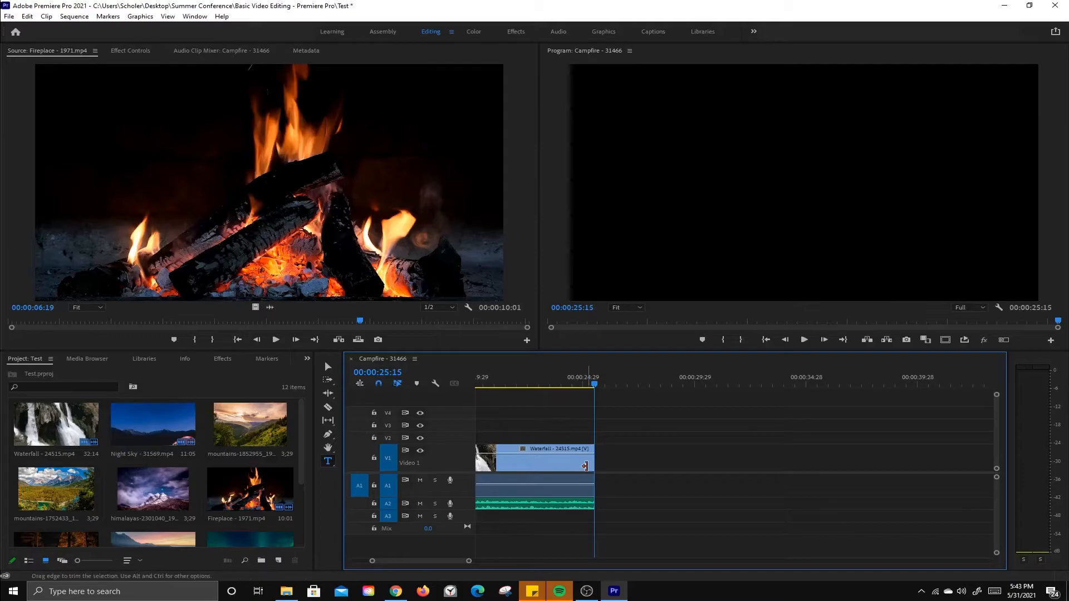
# - Increase the height of audio track A2 until its keyframe controls show, with the music clip selected
pyautogui.moveTo(469, 561); pyautogui.dragTo(498, 563)
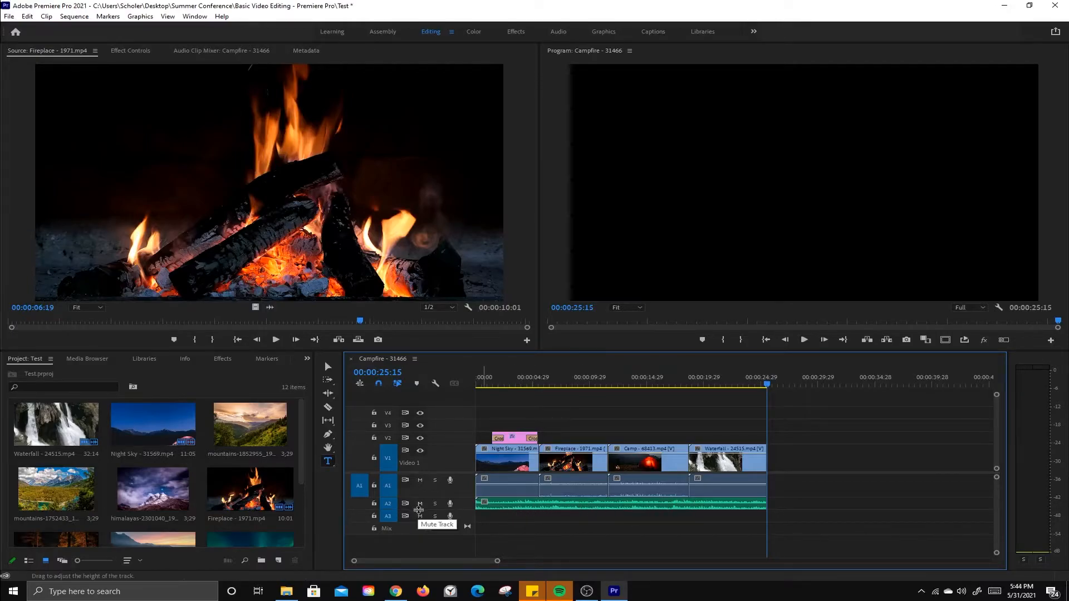
pyautogui.moveTo(418, 510); pyautogui.dragTo(418, 515)
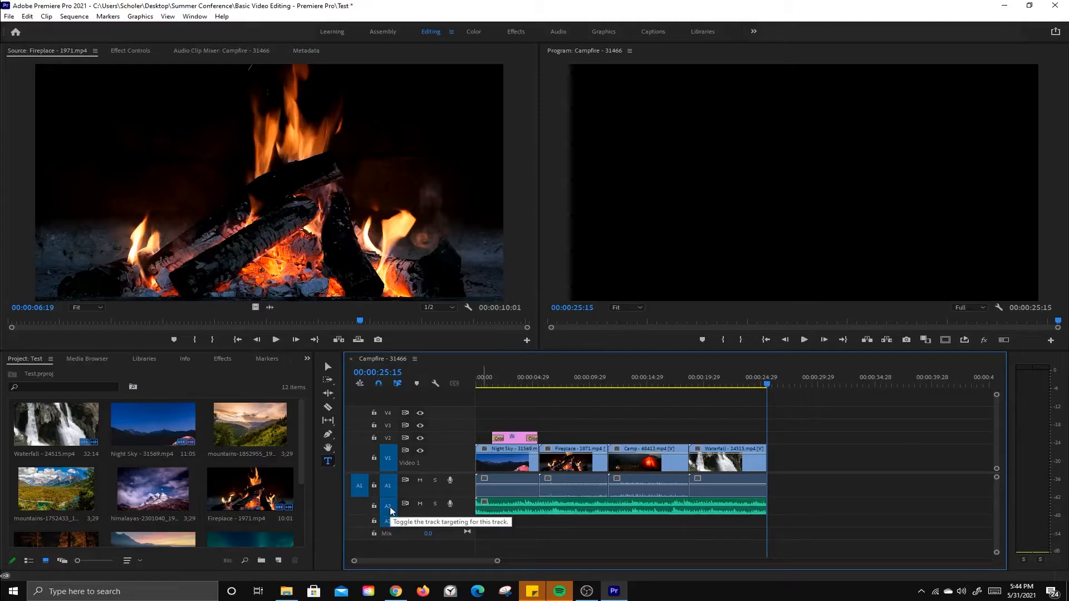
pyautogui.scroll(2, 390, 507)
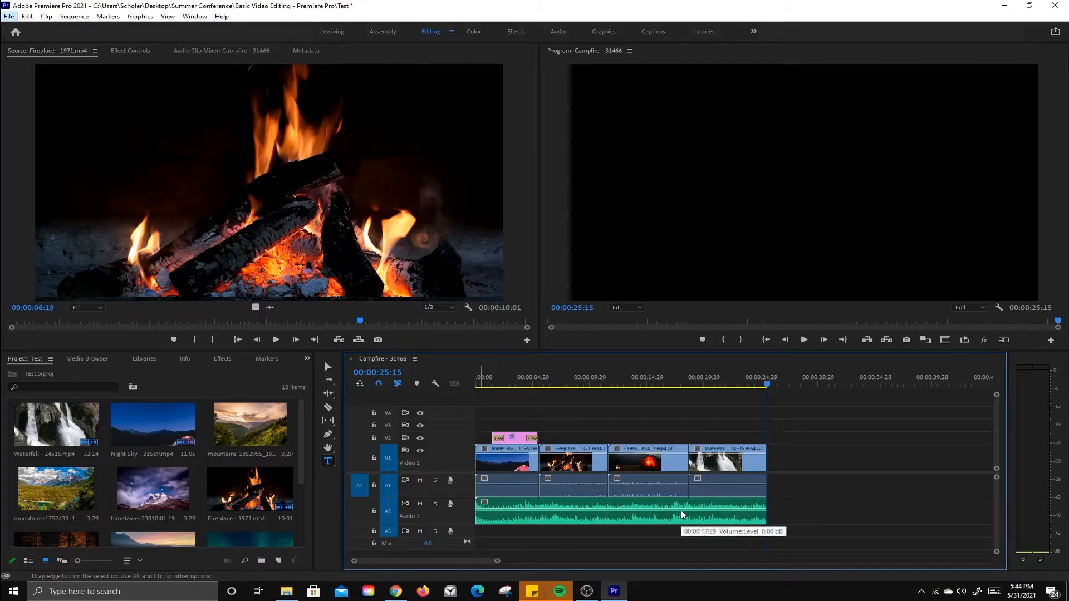
pyautogui.click(666, 509)
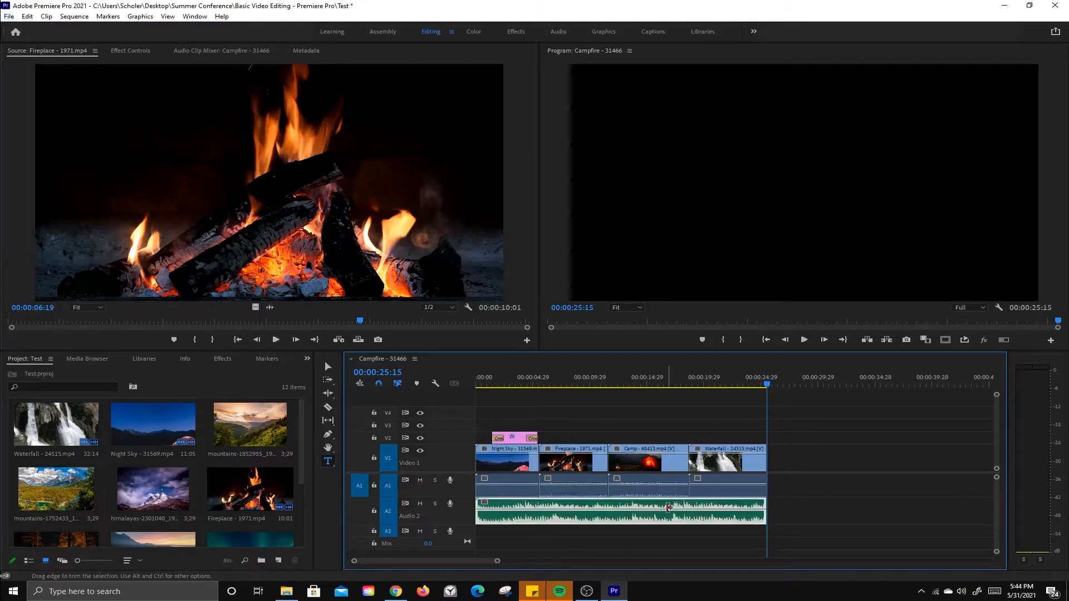
pyautogui.moveTo(670, 507); pyautogui.dragTo(668, 522)
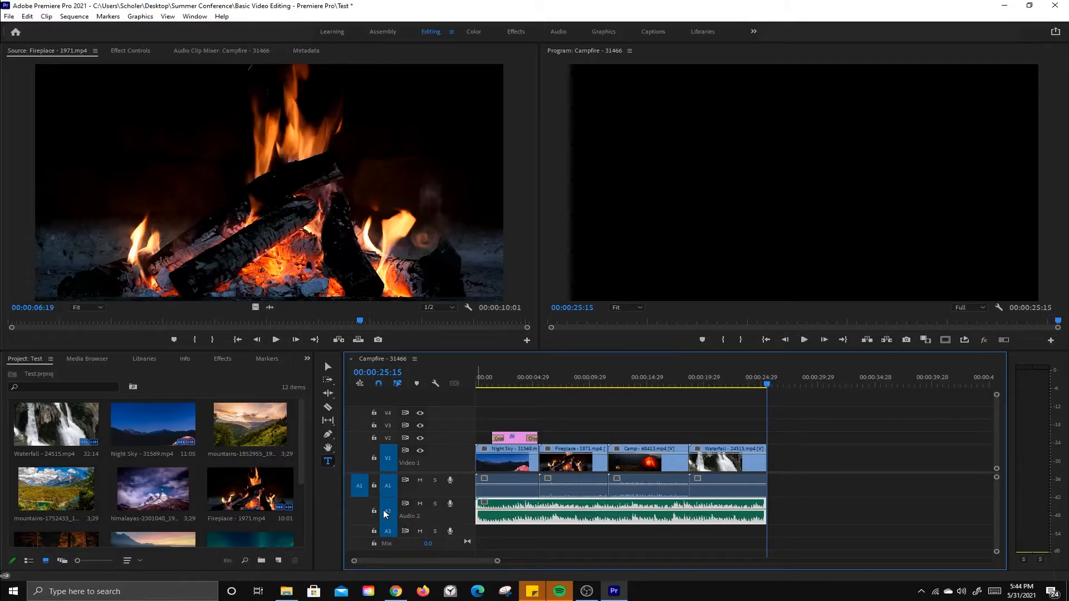
pyautogui.moveTo(398, 523); pyautogui.dragTo(400, 533)
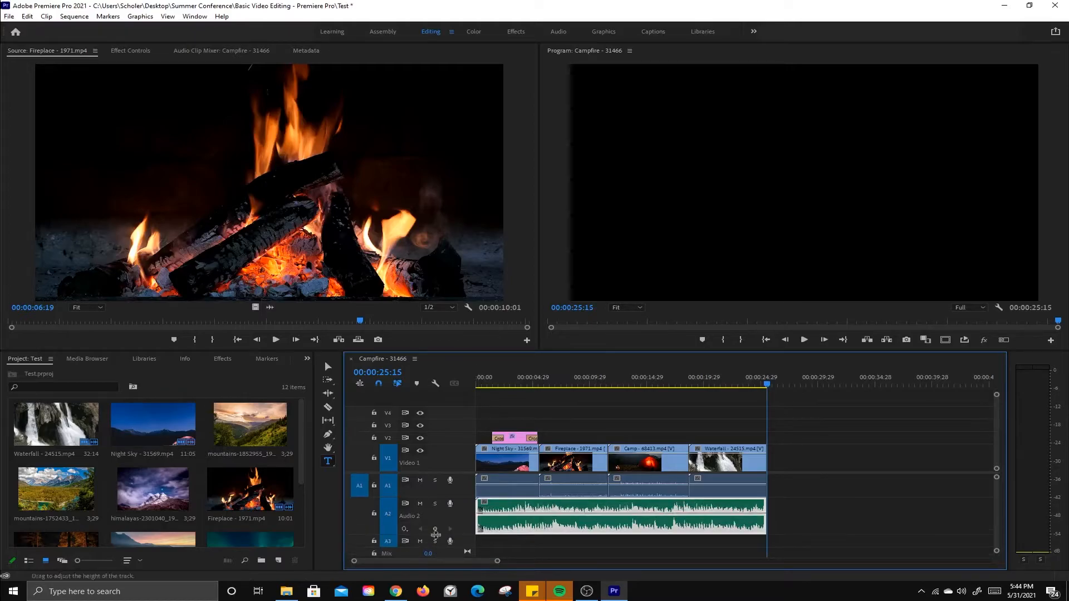
# - Try fading out the music with volume keyframes at 00:00:23:05 and about 00:00:24:08, and undo them
pyautogui.moveTo(766, 388); pyautogui.dragTo(740, 384)
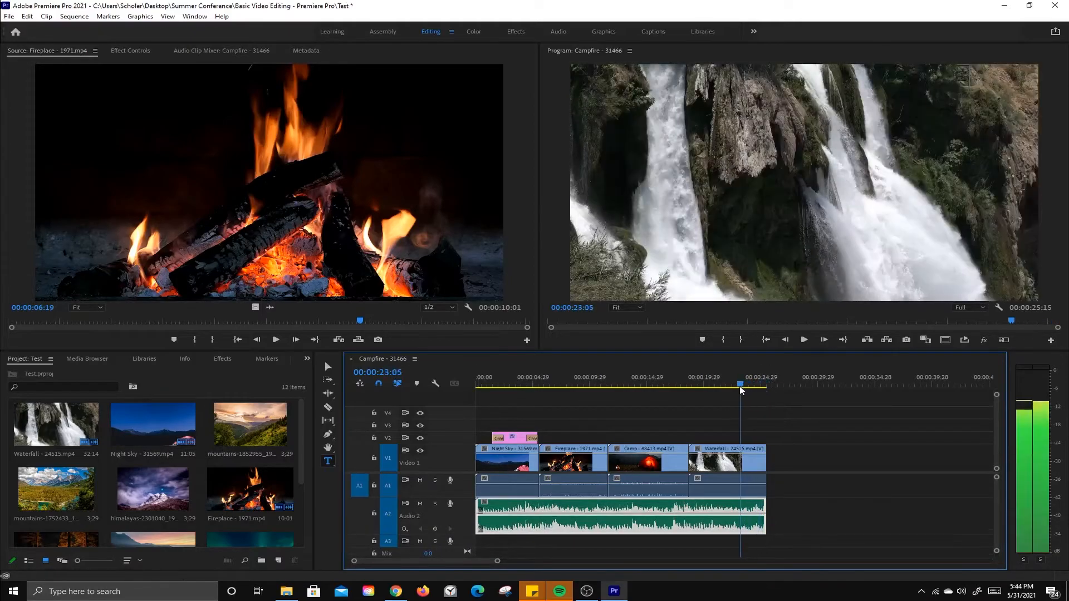
pyautogui.click(434, 527)
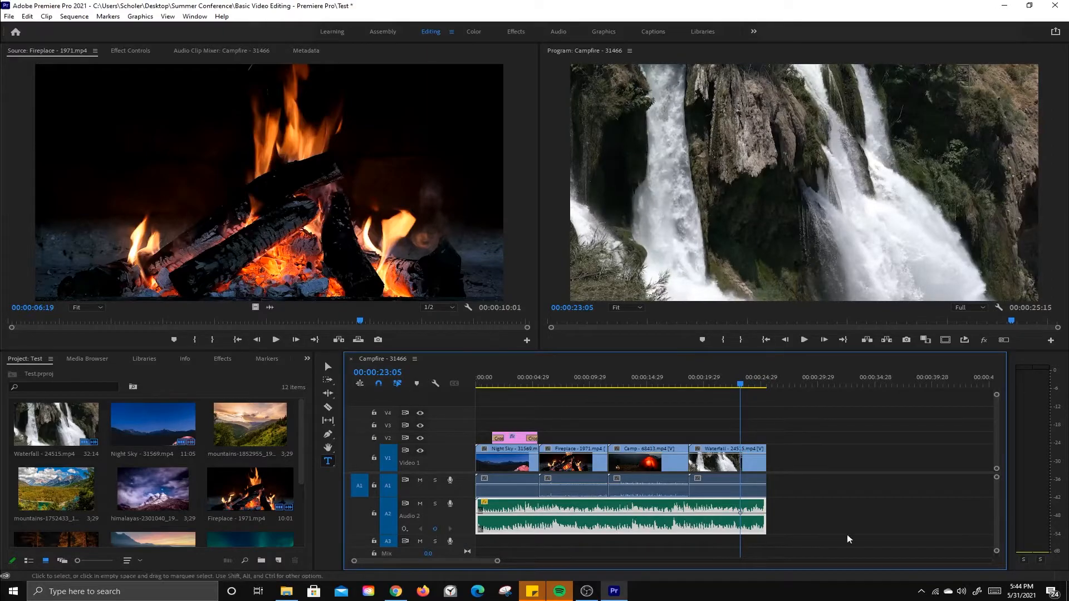
pyautogui.moveTo(740, 386); pyautogui.dragTo(752, 385)
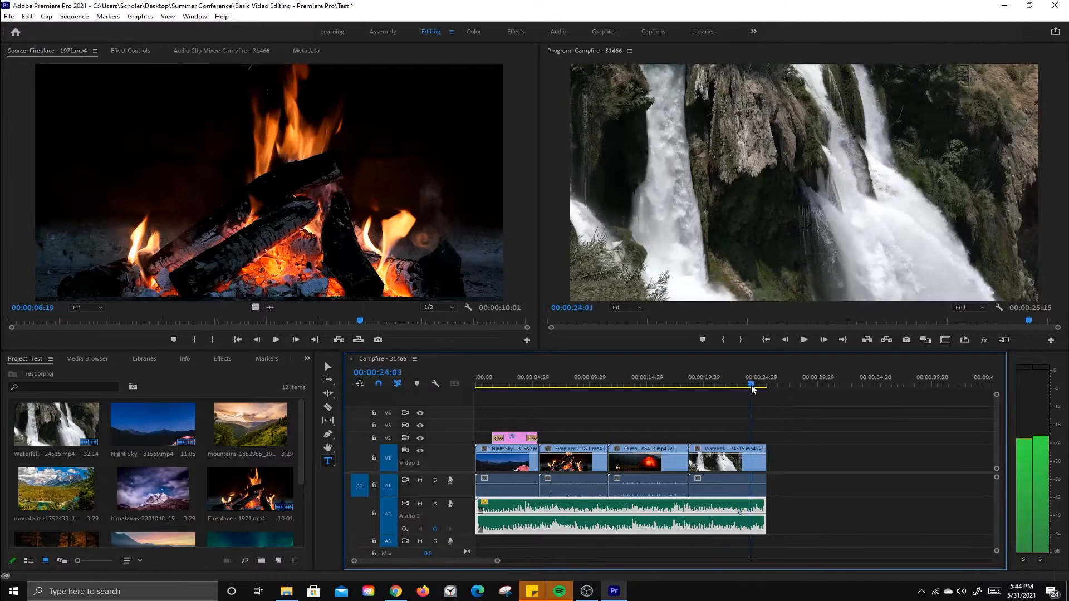
pyautogui.click(436, 529)
pyautogui.moveTo(755, 513); pyautogui.dragTo(765, 531)
pyautogui.hotkey('ctrl', 'z')
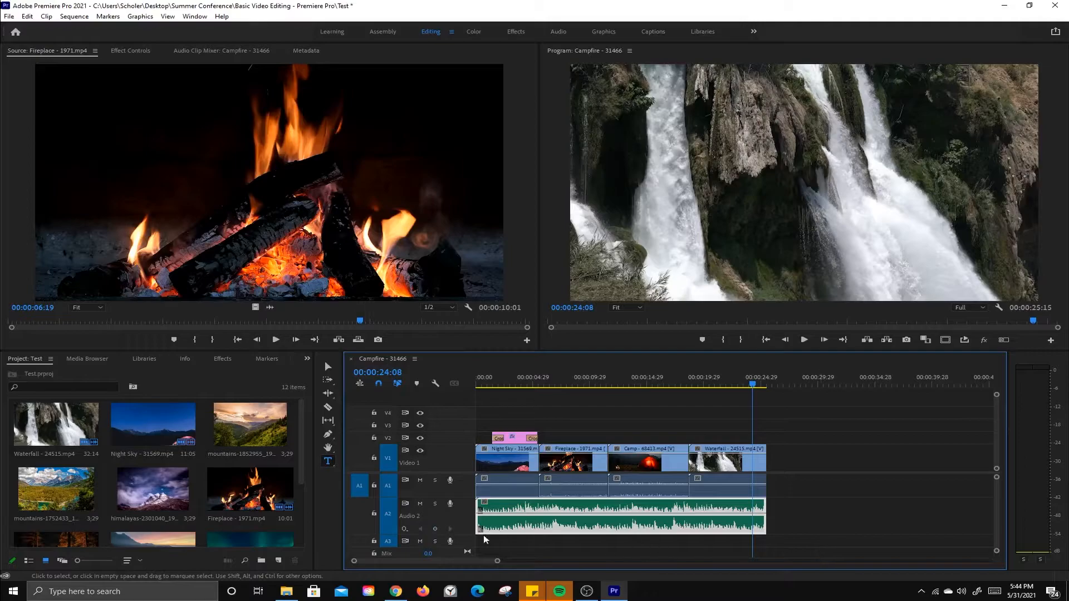
# - Add two volume keyframes near the end of the A2 music clip, lower the last one to fade out, and play the ending
pyautogui.keyDown('ctrl'); pyautogui.click(734, 513); pyautogui.keyUp('ctrl')
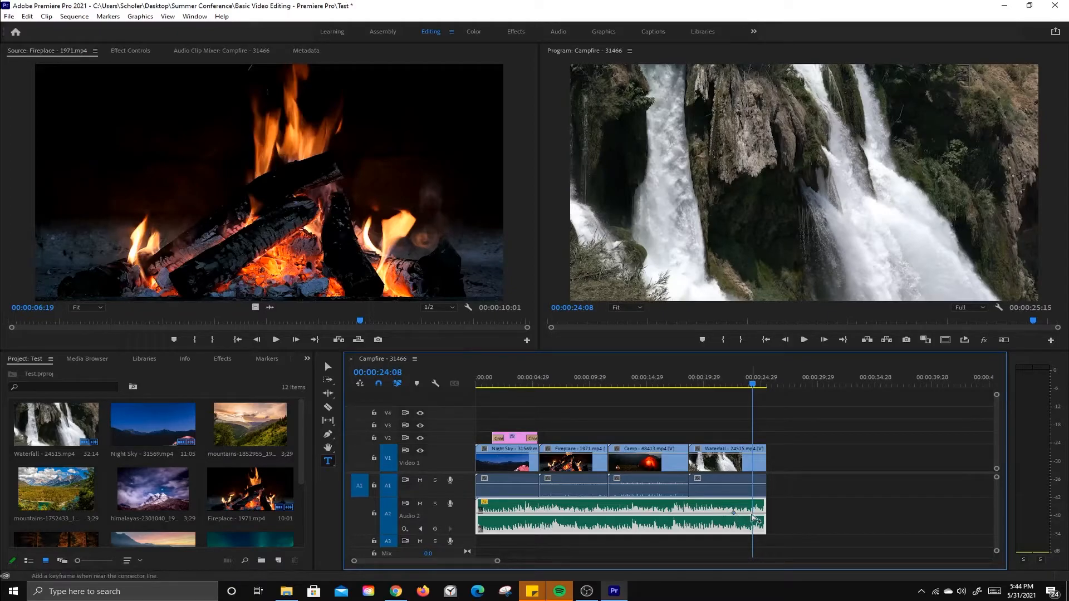
pyautogui.moveTo(755, 513); pyautogui.dragTo(763, 531)
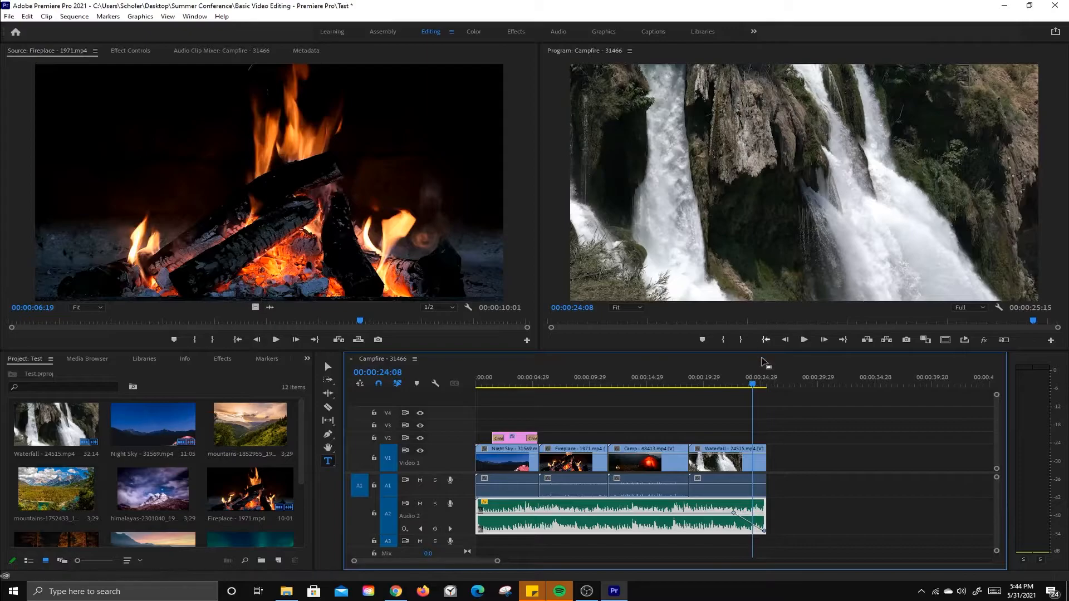
pyautogui.moveTo(754, 387); pyautogui.dragTo(721, 384)
pyautogui.press('space')
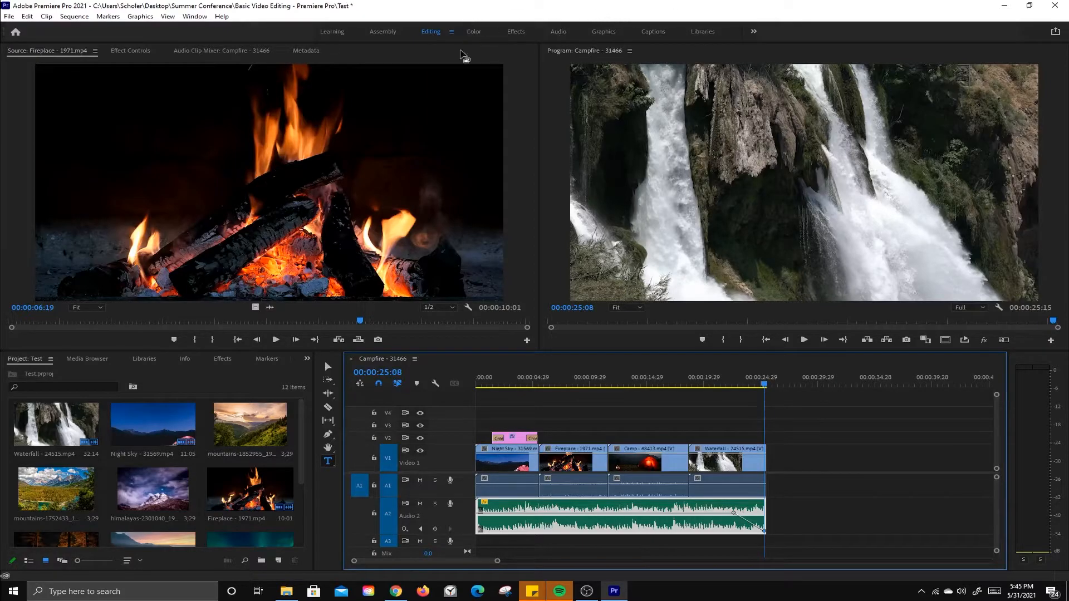
# - Switch to the Color workspace with the Waterfall clip selected at 00:00:23:03 and enlarge the Program monitor
pyautogui.click(474, 32)
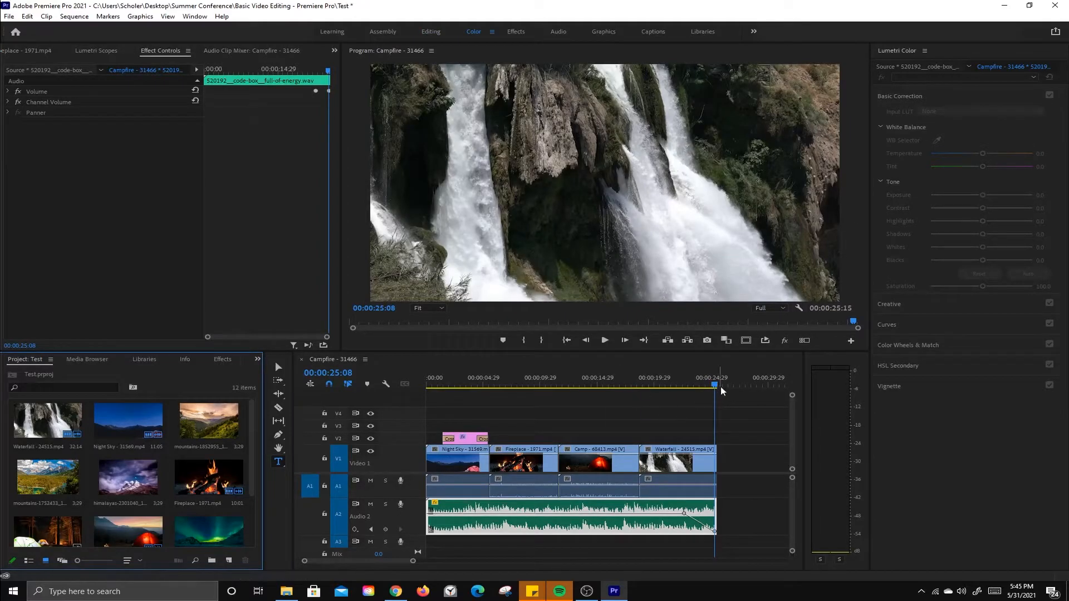
pyautogui.moveTo(718, 387); pyautogui.dragTo(689, 387)
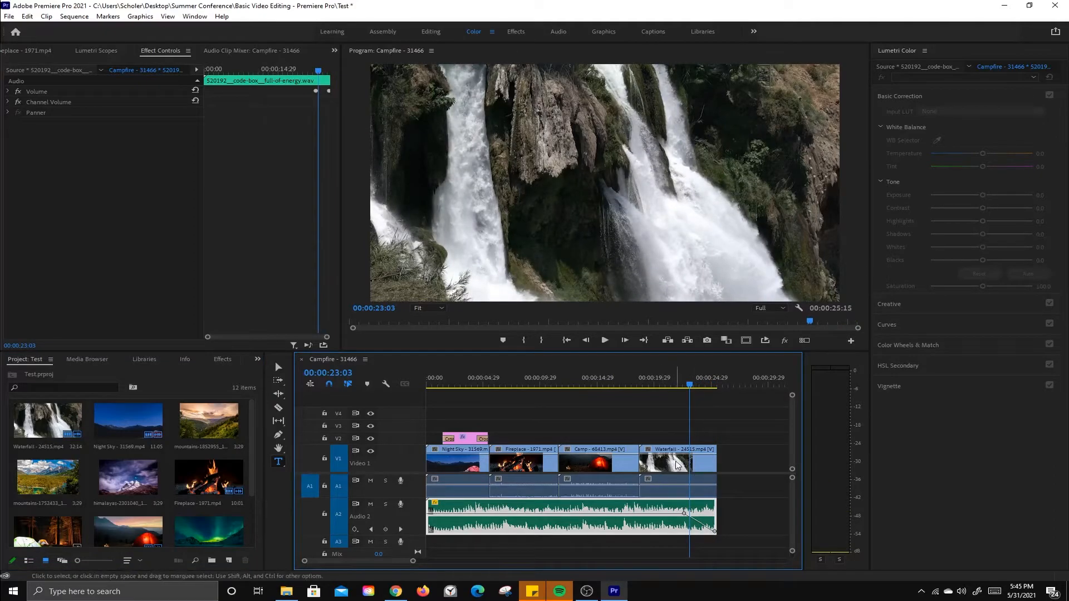
pyautogui.click(691, 476)
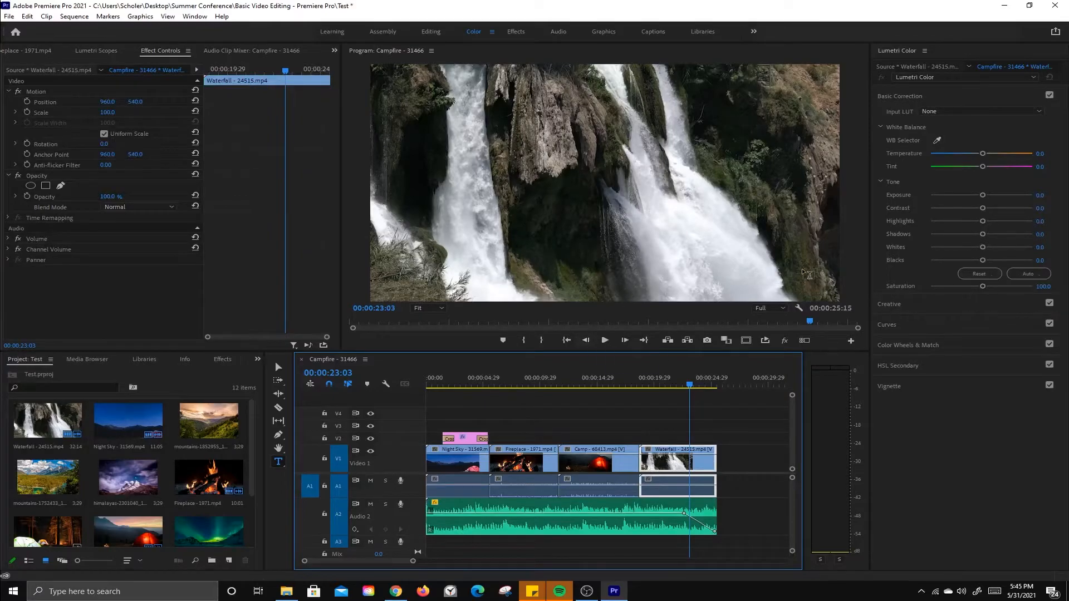
pyautogui.moveTo(341, 198); pyautogui.dragTo(246, 198)
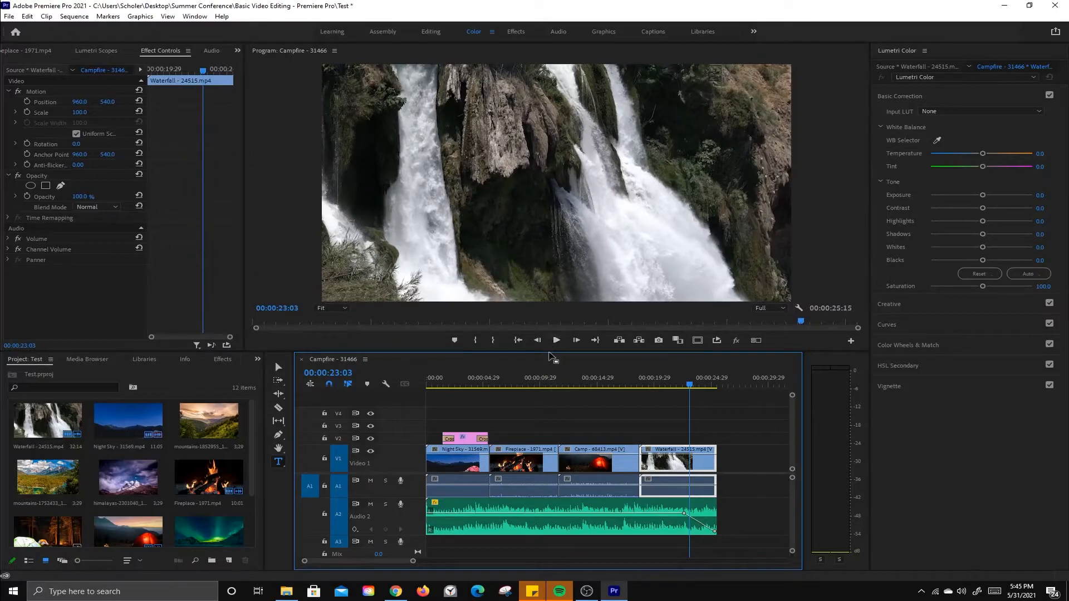
pyautogui.moveTo(548, 351); pyautogui.dragTo(549, 426)
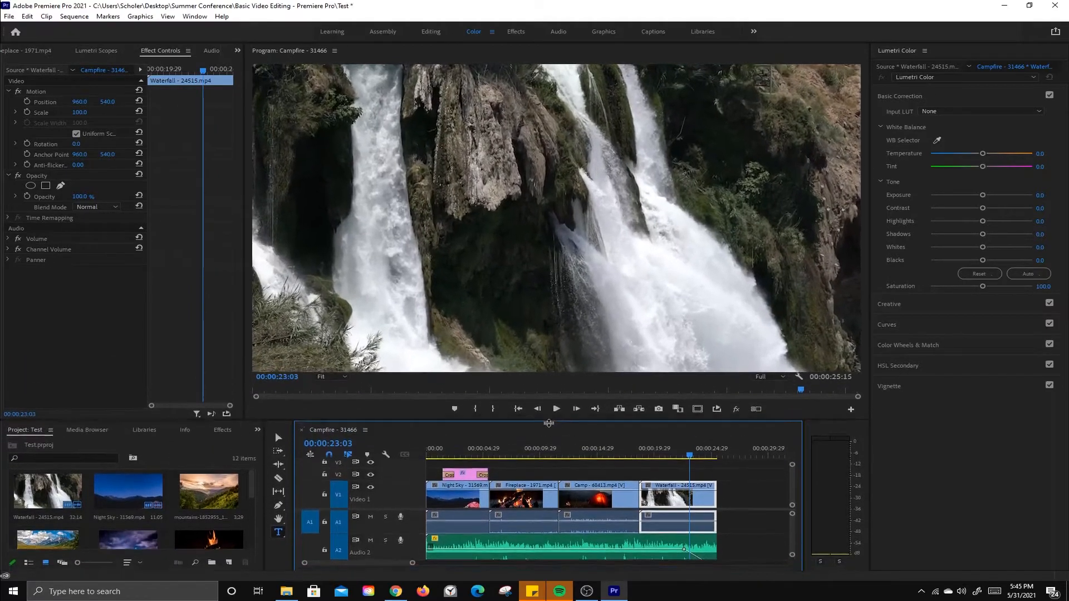
# - Try cooler and warmer white balance temperatures in the Waterfall clip's Basic Correction, including a sampled balance, and reset the temperature
pyautogui.click(951, 101)
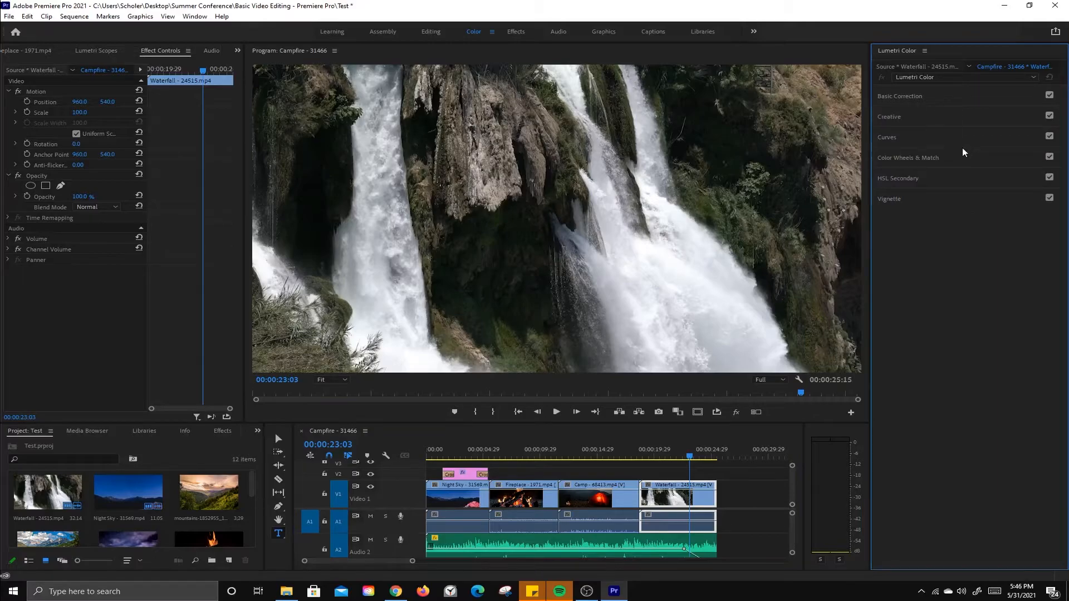
pyautogui.click(921, 99)
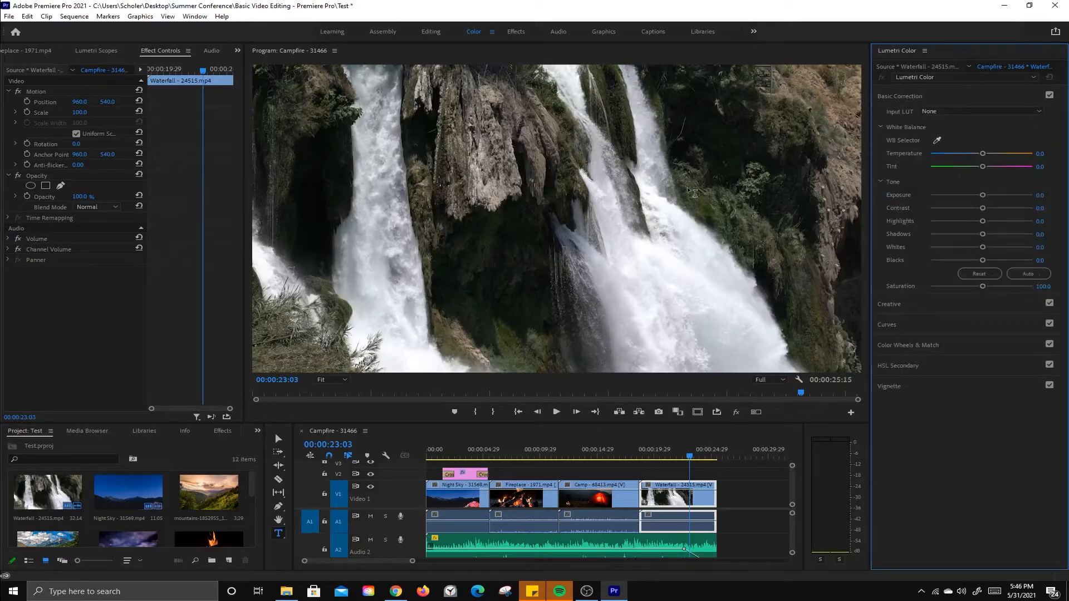
pyautogui.moveTo(983, 156)
pyautogui.mouseDown()
pyautogui.moveTo(1000, 161)
pyautogui.moveTo(961, 156)
pyautogui.moveTo(973, 156)
pyautogui.mouseUp()
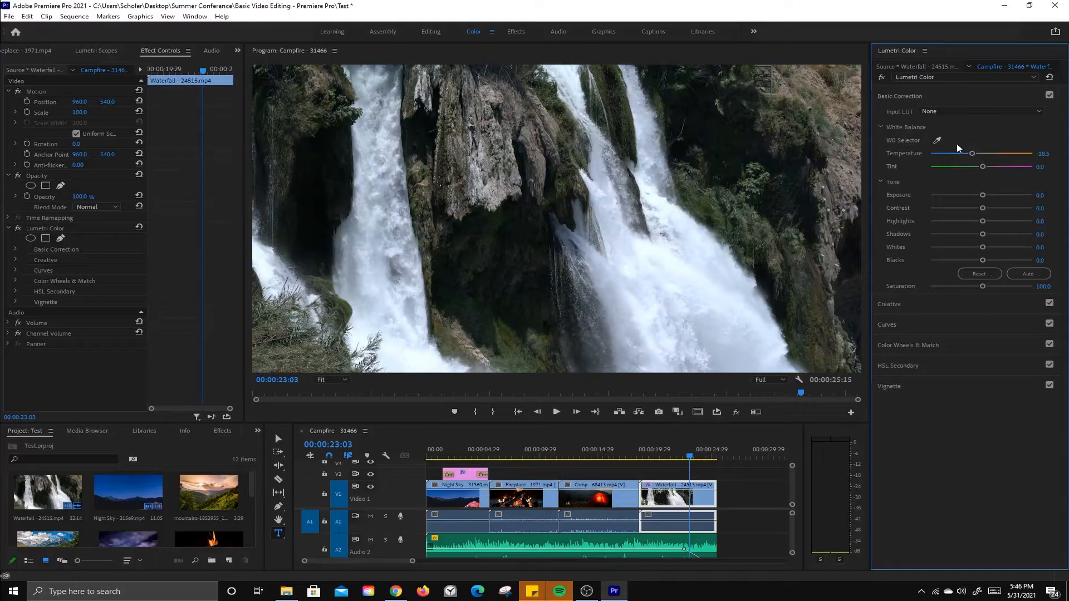
pyautogui.click(940, 138)
pyautogui.click(668, 204)
pyautogui.moveTo(985, 154); pyautogui.dragTo(1010, 154)
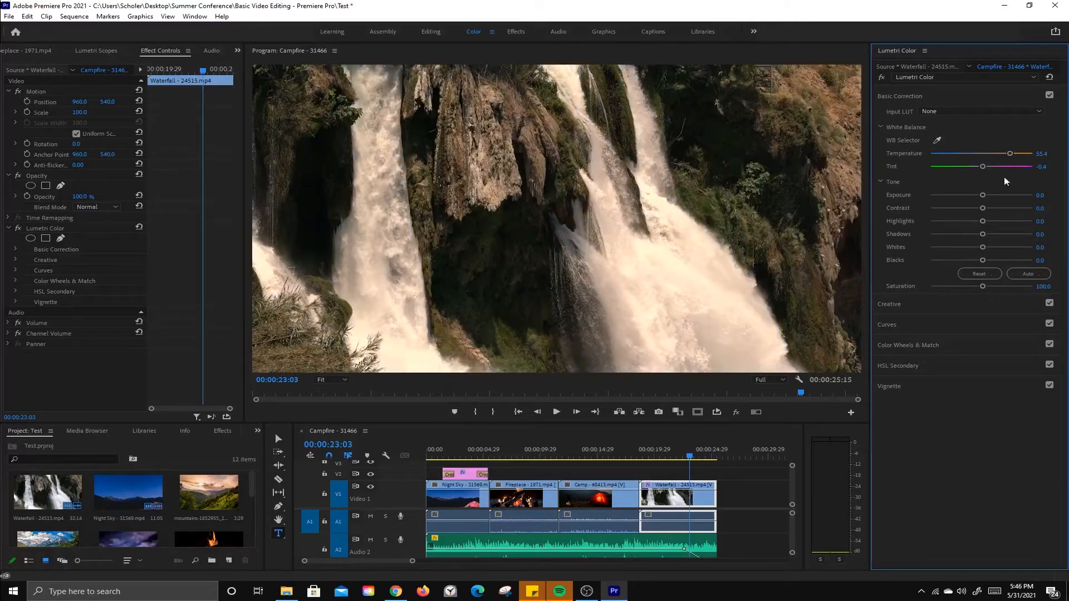
pyautogui.doubleClick(1010, 154)
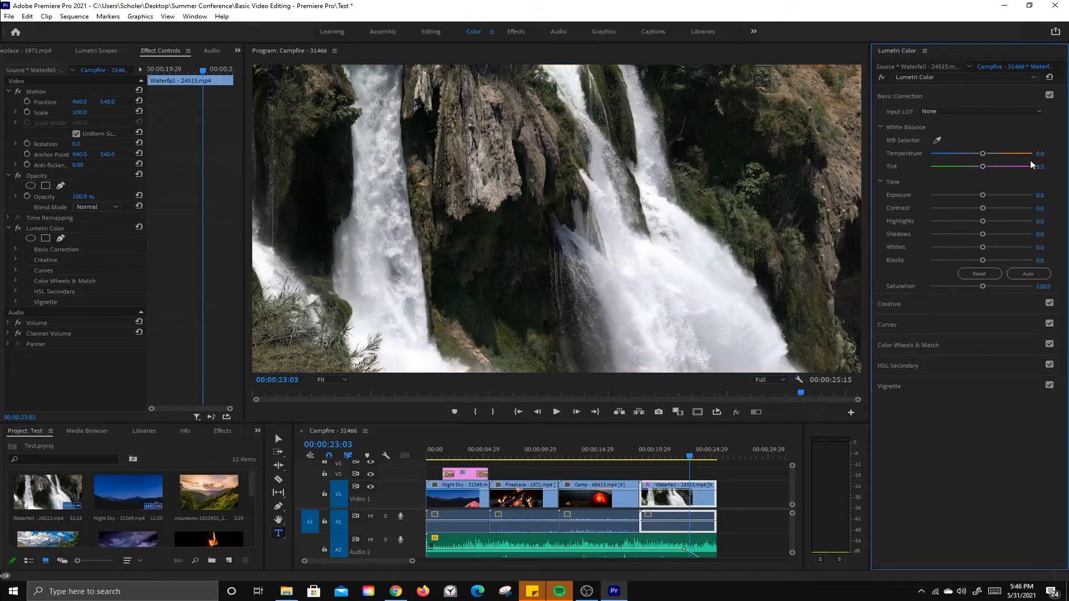
# - Set the Waterfall clip's white balance by sampling the white water, and raise its exposure to about 0.7
pyautogui.click(940, 138)
pyautogui.click(675, 209)
pyautogui.moveTo(982, 197); pyautogui.dragTo(989, 197)
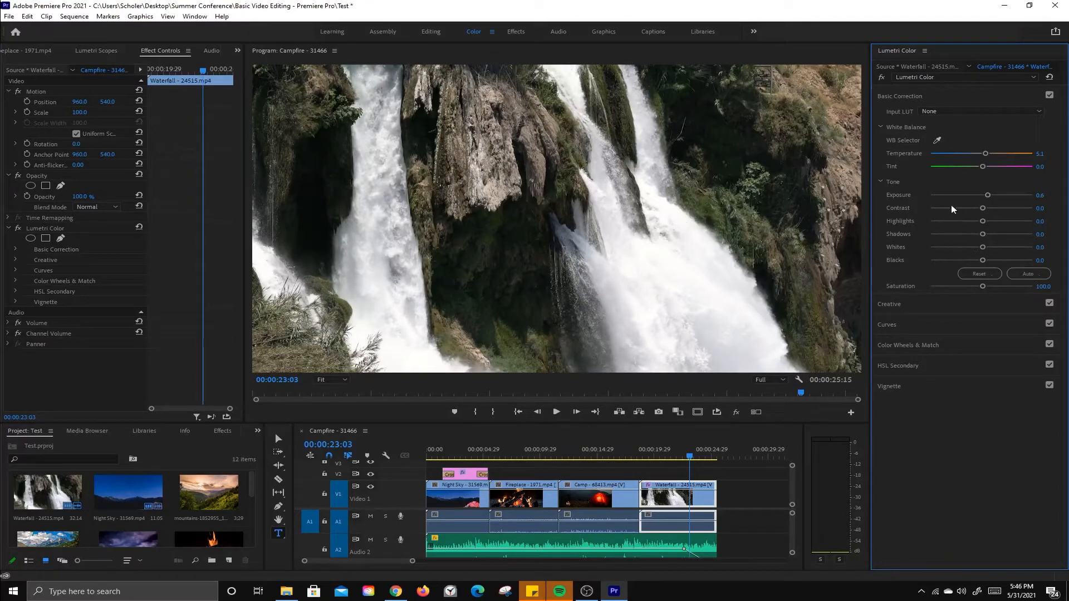
# - Set whites to about -6.5, highlights to about -22.8, contrast to about 2.2, shadows to about 24 and blacks to about 3.3
pyautogui.moveTo(983, 248); pyautogui.dragTo(971, 221)
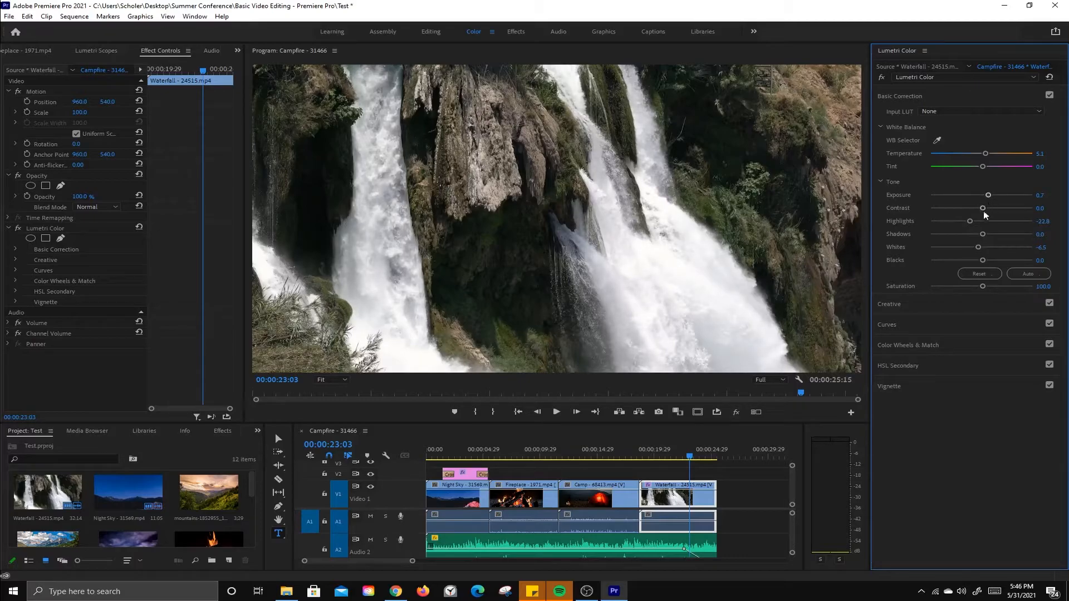
pyautogui.moveTo(983, 211)
pyautogui.mouseDown()
pyautogui.moveTo(907, 209)
pyautogui.moveTo(982, 207)
pyautogui.mouseUp()
pyautogui.moveTo(982, 234); pyautogui.dragTo(993, 234)
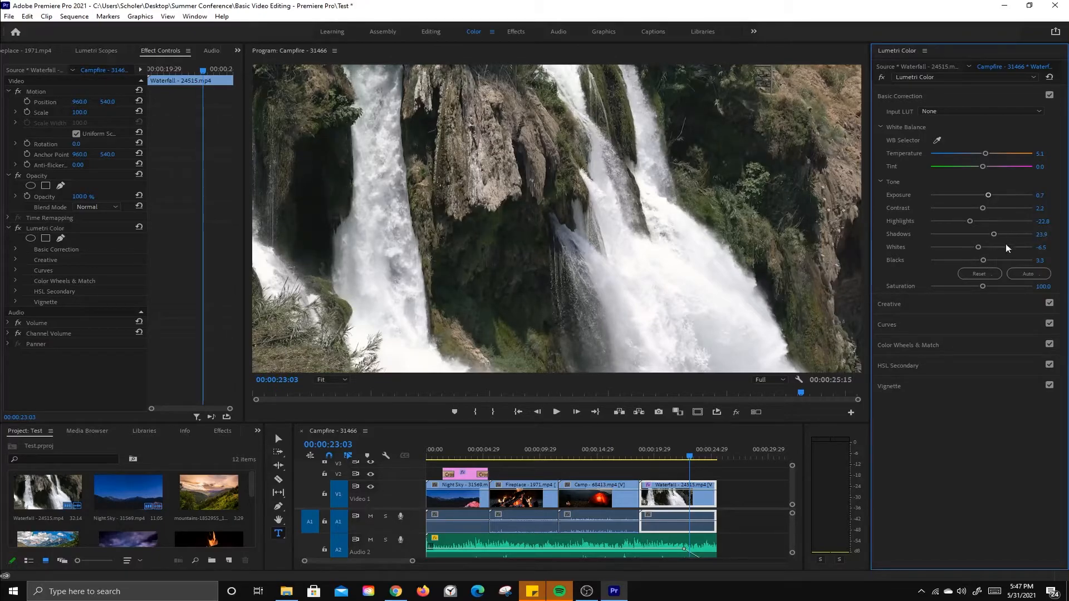
# - Try the automatic tone adjustment, undo it, and compare the clip with and without Basic Correction
pyautogui.click(1024, 274)
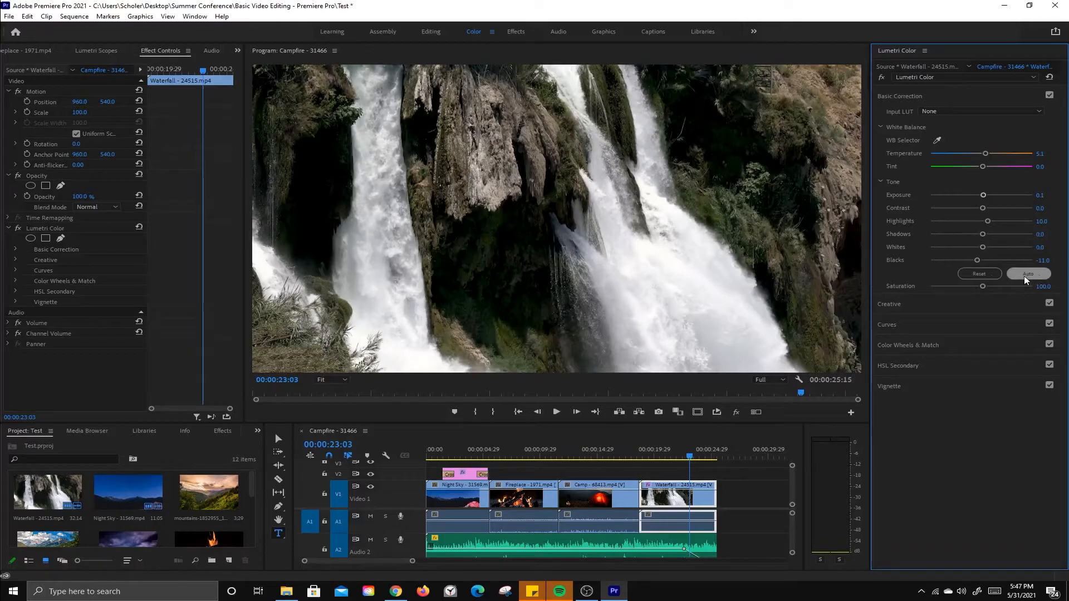
pyautogui.hotkey('ctrl', 'z')
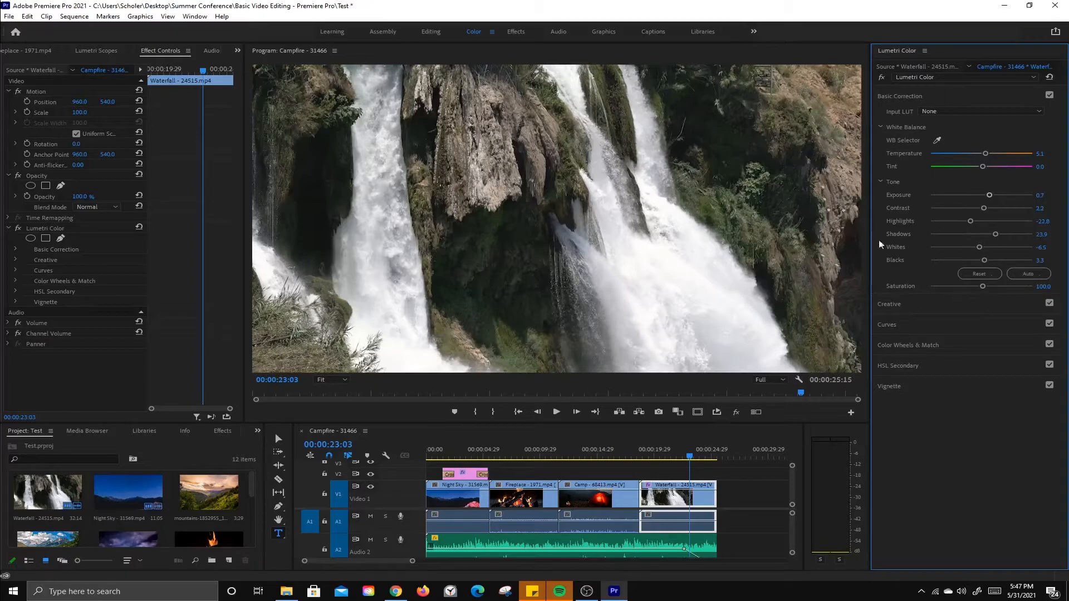
pyautogui.click(1049, 95)
pyautogui.click(1049, 95)
pyautogui.click(1049, 95)
pyautogui.click(1050, 95)
pyautogui.click(1049, 95)
pyautogui.click(1049, 95)
# - Try the creative look Fuji ETERNA 250D Kodak 2395 at reduced intensity, reset the intensity, and set the look back to None
pyautogui.click(900, 96)
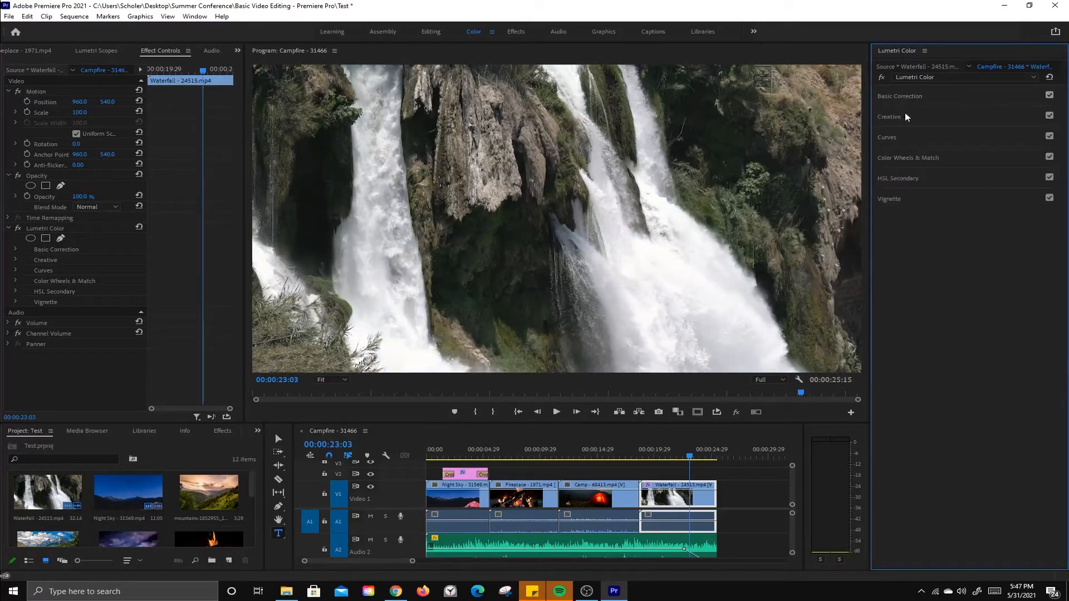
pyautogui.click(904, 115)
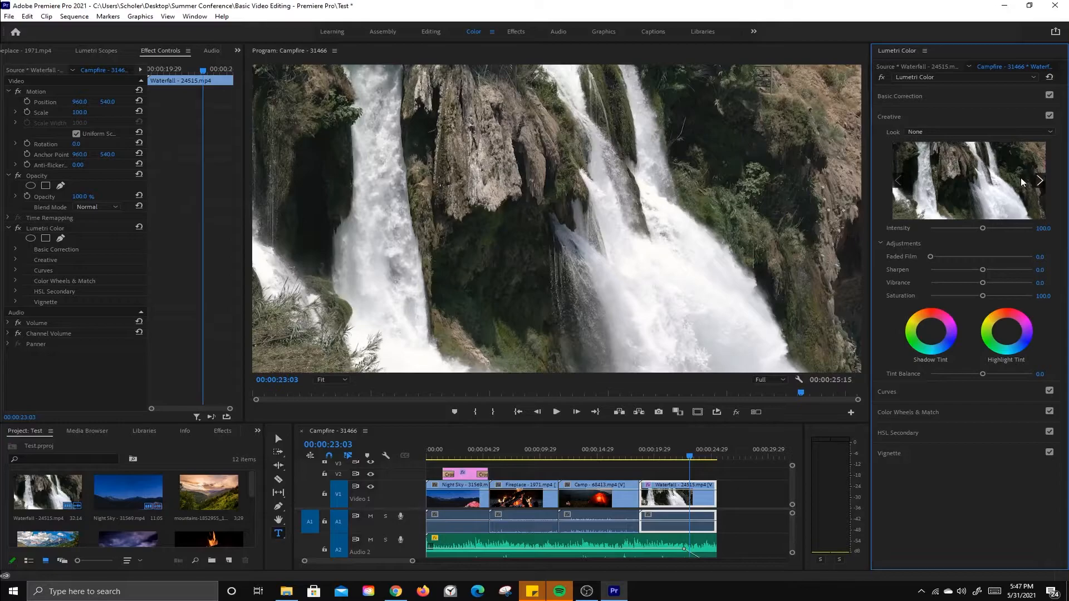
pyautogui.click(1039, 181)
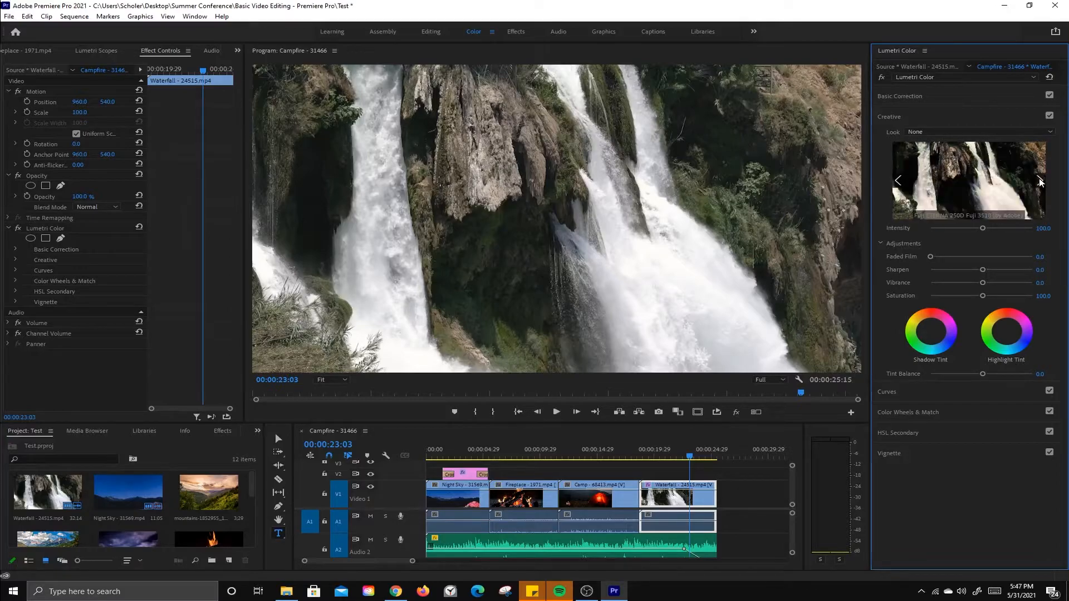
pyautogui.click(1039, 181)
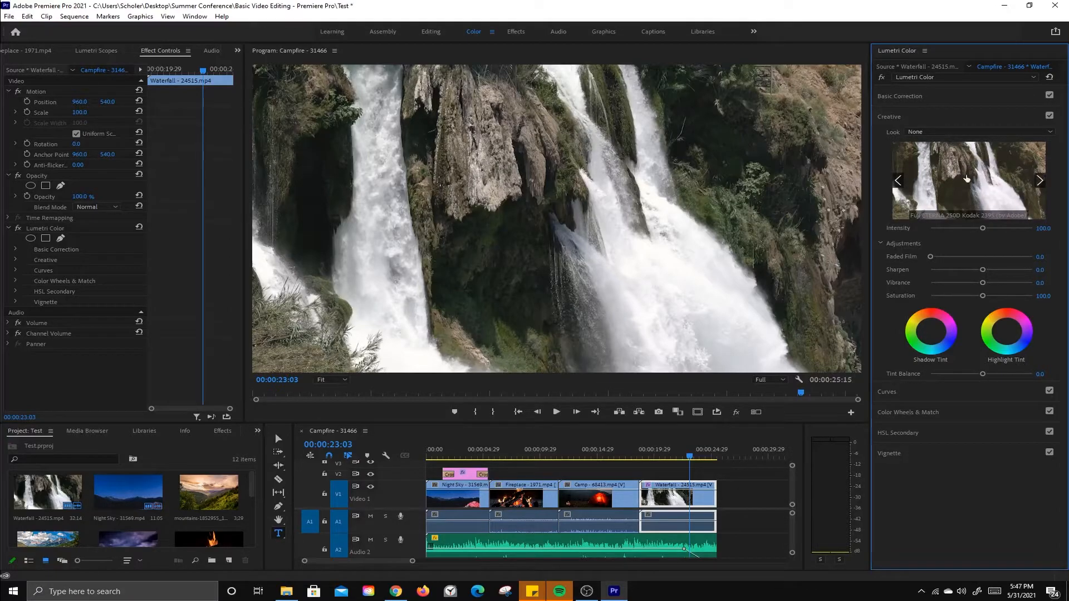
pyautogui.click(966, 178)
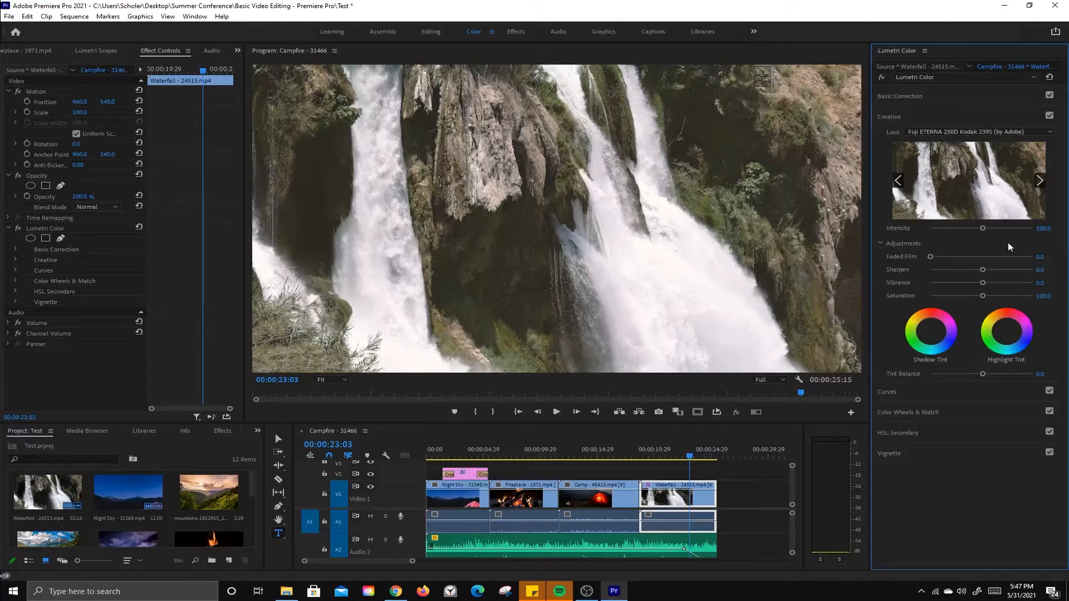
pyautogui.moveTo(982, 229); pyautogui.dragTo(957, 232)
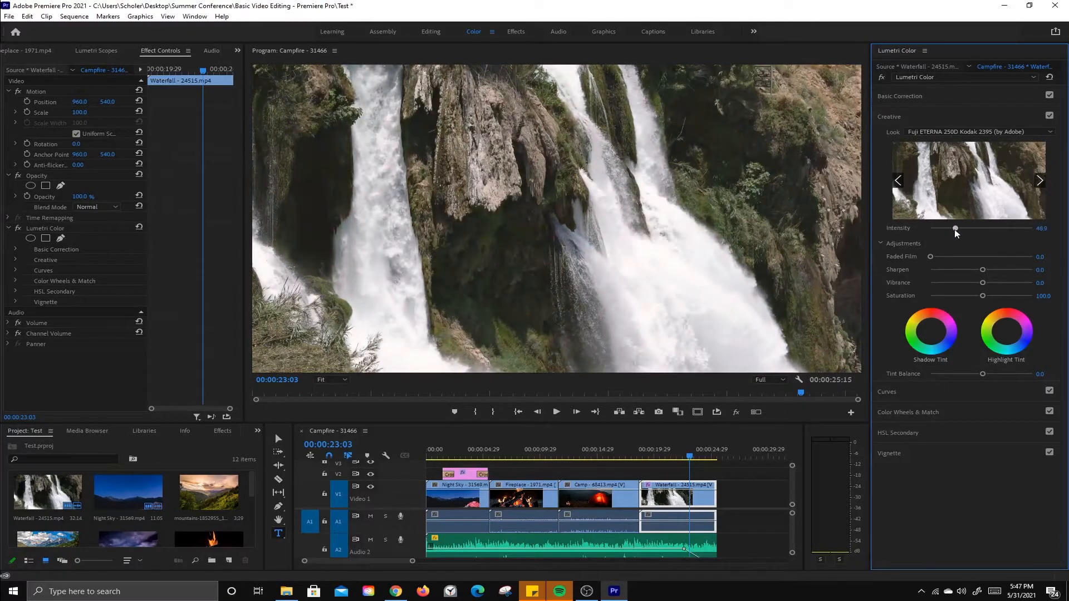
pyautogui.doubleClick(957, 229)
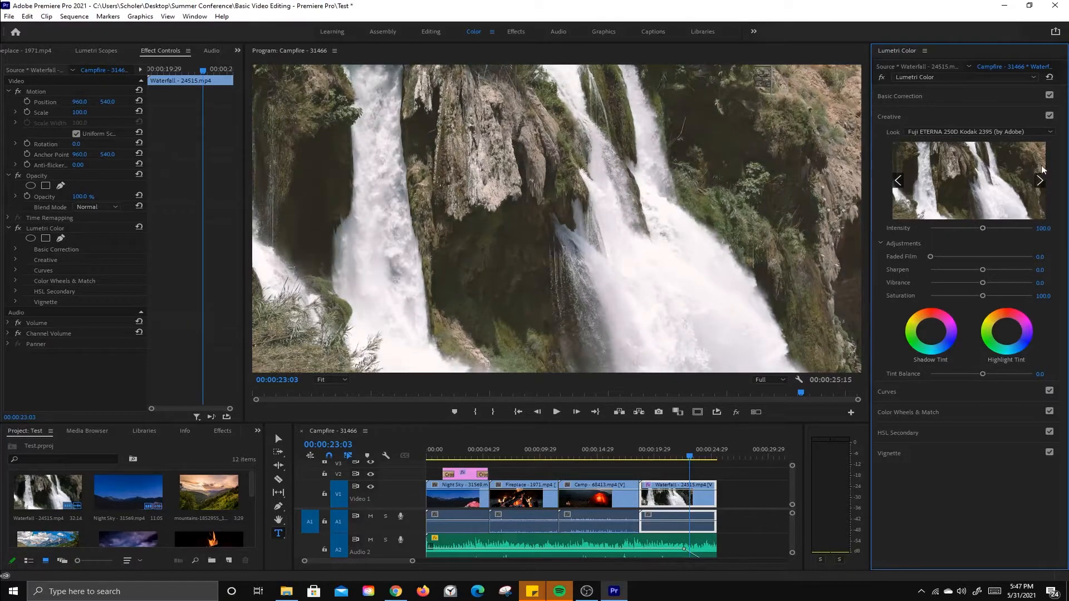
pyautogui.click(992, 132)
pyautogui.scroll(2, 927, 174)
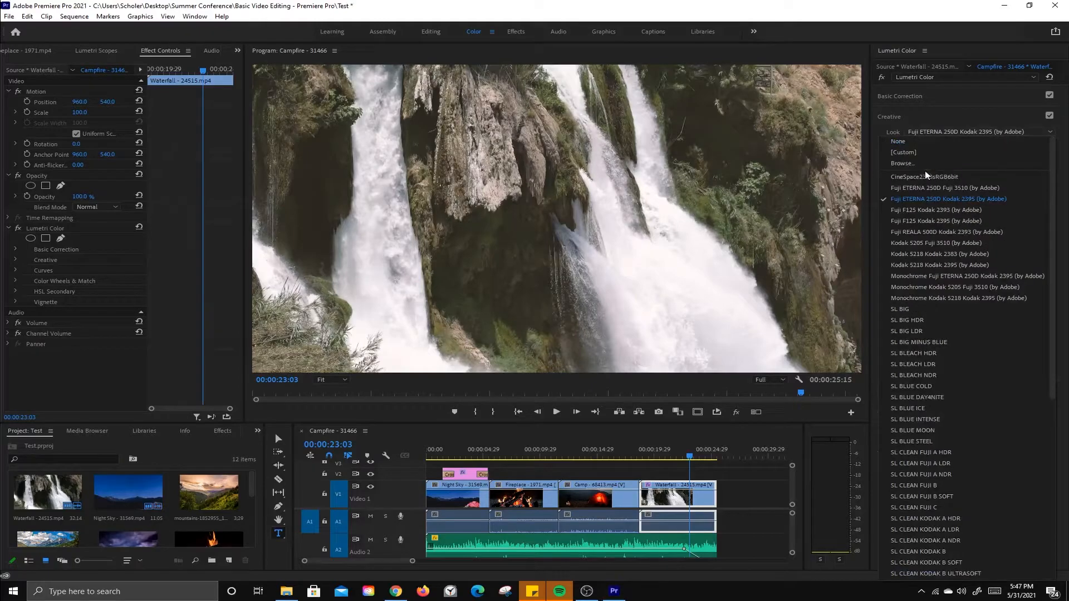
pyautogui.click(915, 143)
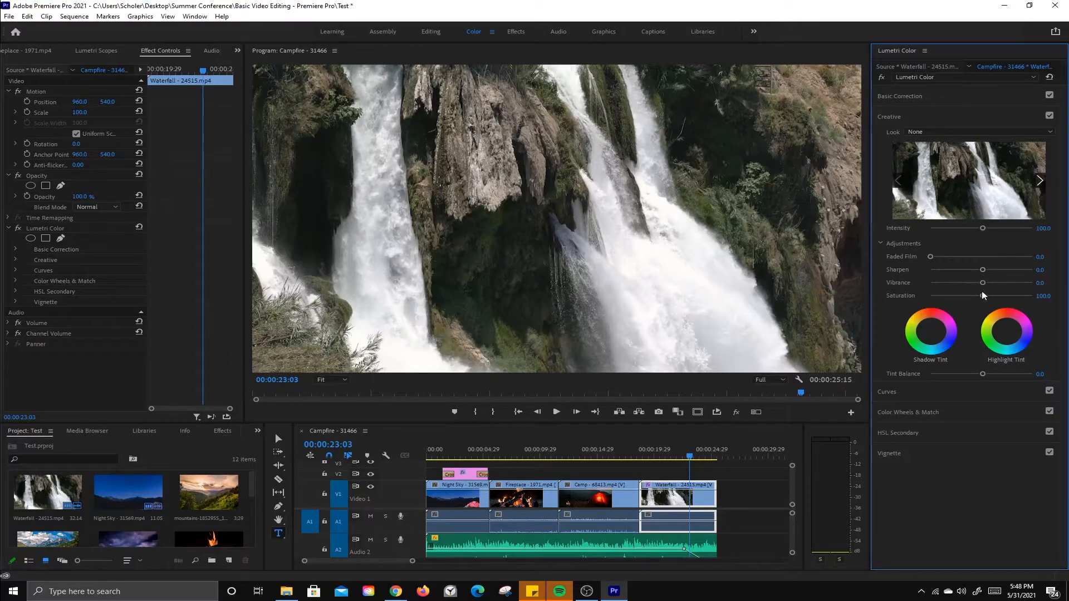
# - Set the Waterfall clip's creative saturation to about 147 and vibrance to about 32.6, and compare with the corrections switched off
pyautogui.moveTo(984, 296); pyautogui.dragTo(1013, 298)
pyautogui.moveTo(1033, 296); pyautogui.dragTo(1007, 299)
pyautogui.click(1049, 116)
pyautogui.click(1049, 115)
pyautogui.click(883, 77)
pyautogui.click(883, 77)
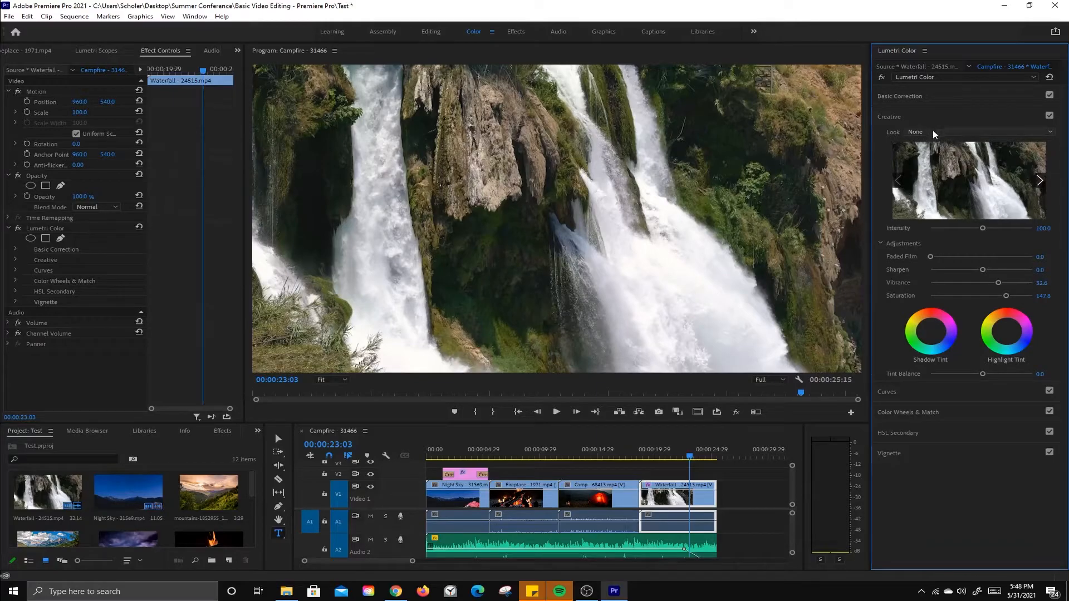
# - Shape the white RGB curve into a gentle S by raising a highlights point and slightly lowering a shadows point
pyautogui.click(914, 116)
pyautogui.click(916, 132)
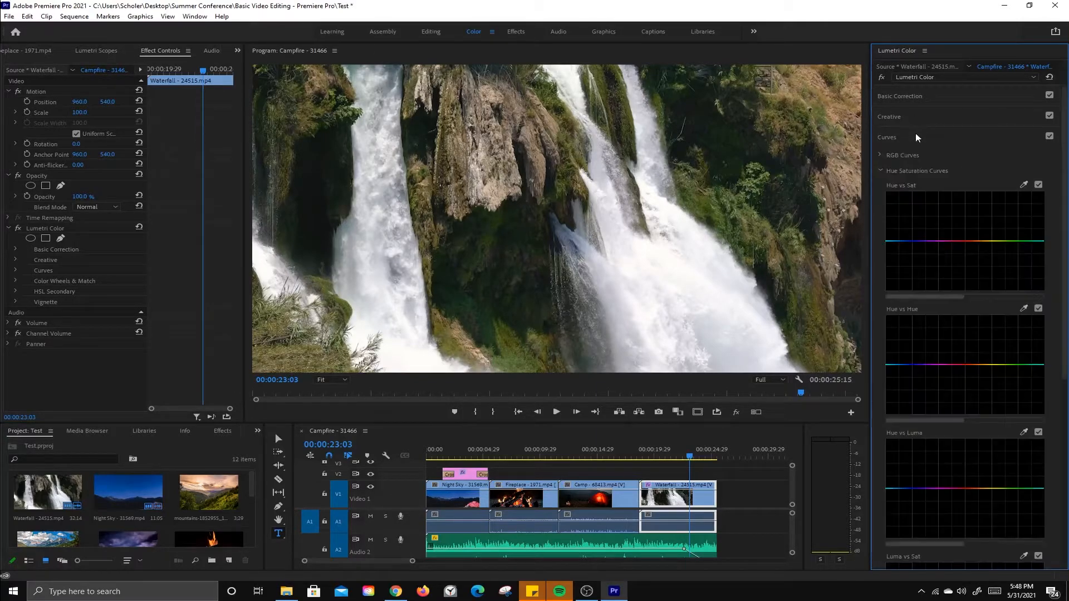
pyautogui.click(880, 155)
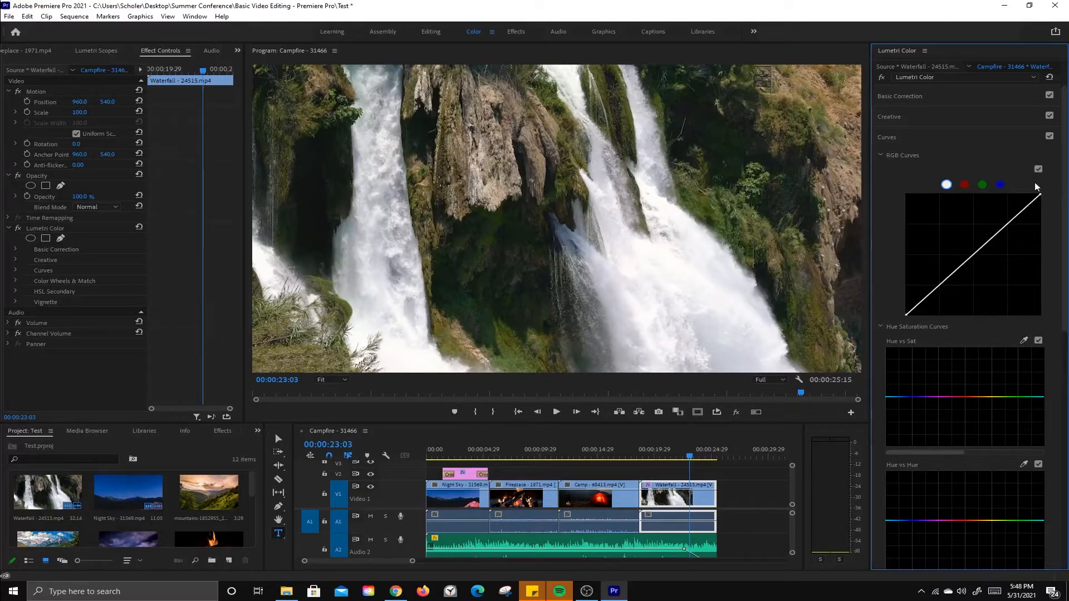
pyautogui.click(1005, 228)
pyautogui.click(949, 280)
pyautogui.moveTo(1005, 228); pyautogui.dragTo(1001, 223)
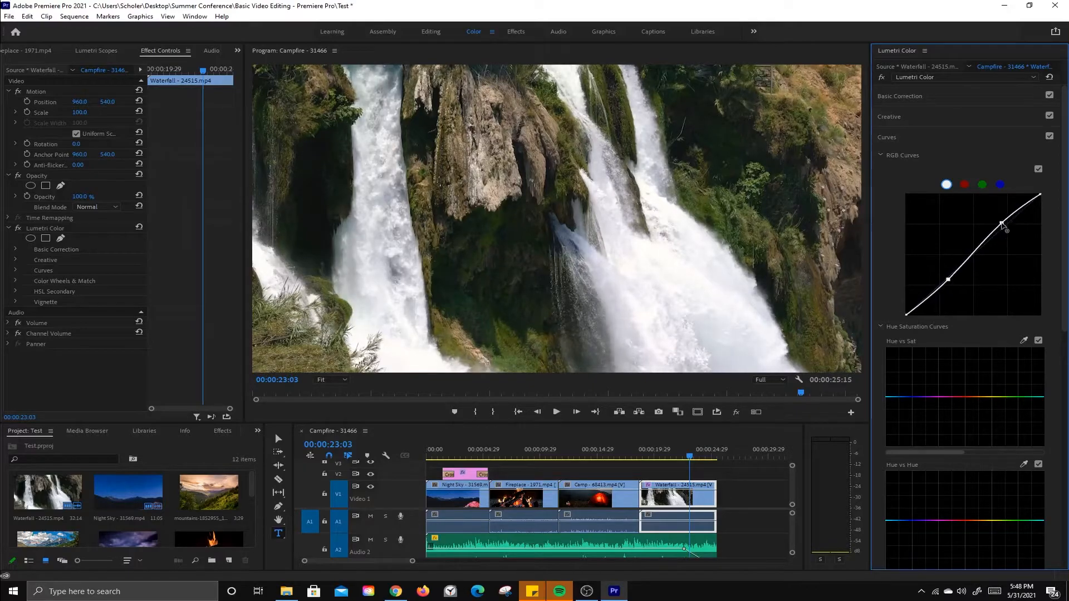
pyautogui.moveTo(948, 279); pyautogui.dragTo(950, 279)
pyautogui.click(879, 155)
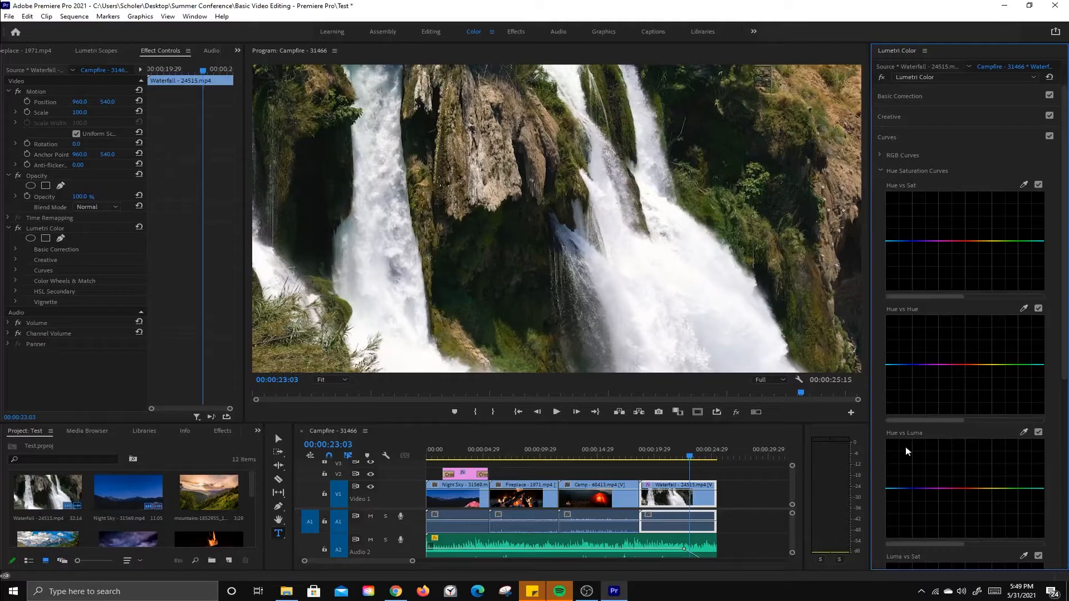
# - Sample the green foliage for the Hue vs Hue curve and raise its middle point to turn the leaves pink
pyautogui.scroll(-3, 908, 450)
pyautogui.scroll(3, 921, 465)
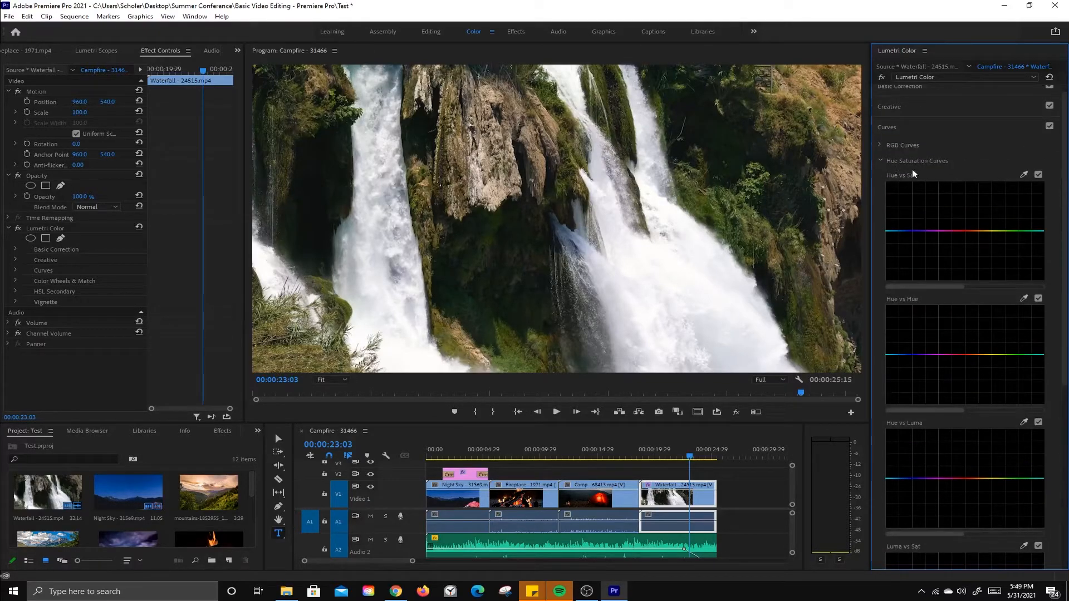
pyautogui.click(1023, 298)
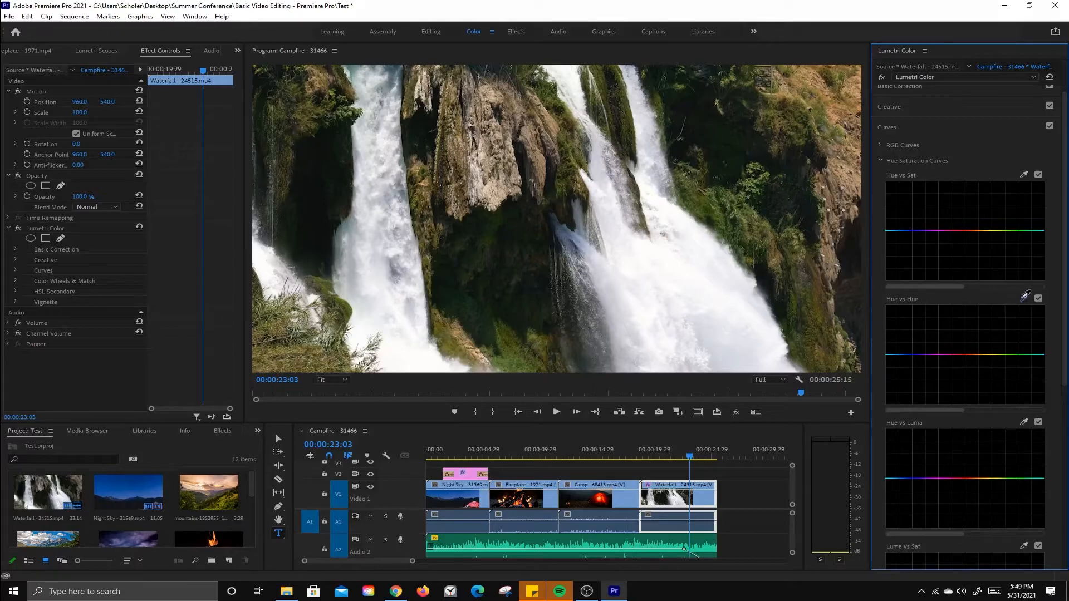
pyautogui.click(716, 206)
pyautogui.moveTo(1005, 355)
pyautogui.mouseDown()
pyautogui.moveTo(1003, 323)
pyautogui.moveTo(1006, 383)
pyautogui.moveTo(1008, 339)
pyautogui.mouseUp()
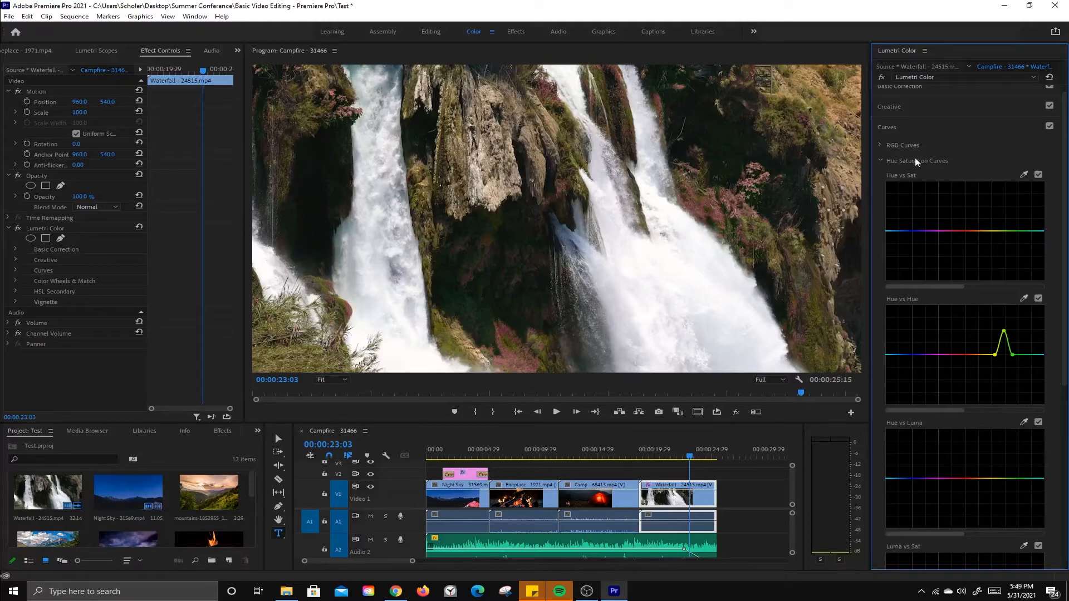
# - Sample the plants for the Hue vs Sat curve, raise their saturation, and compare the image with and without Curves
pyautogui.click(1023, 175)
pyautogui.click(517, 358)
pyautogui.moveTo(1003, 231)
pyautogui.mouseDown()
pyautogui.moveTo(1001, 213)
pyautogui.moveTo(1004, 282)
pyautogui.moveTo(1007, 232)
pyautogui.mouseUp()
pyautogui.click(1048, 127)
pyautogui.click(1048, 127)
pyautogui.click(1049, 127)
pyautogui.click(1049, 127)
pyautogui.click(1048, 127)
# - Sample the foliage for the Hue vs Luma curve, adjust its brightness, and compare the clip with and without Lumetri Color
pyautogui.click(1024, 423)
pyautogui.click(718, 207)
pyautogui.moveTo(1009, 480)
pyautogui.mouseDown()
pyautogui.moveTo(1011, 488)
pyautogui.moveTo(1009, 433)
pyautogui.moveTo(1013, 478)
pyautogui.mouseUp()
pyautogui.click(894, 127)
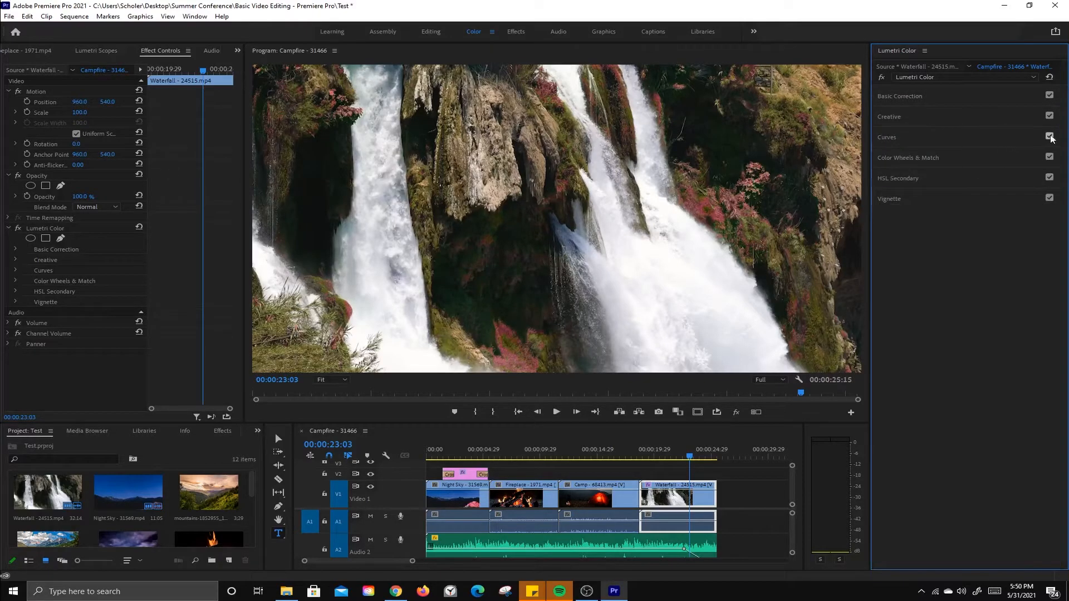
pyautogui.click(882, 78)
pyautogui.click(881, 78)
pyautogui.click(881, 78)
pyautogui.click(937, 157)
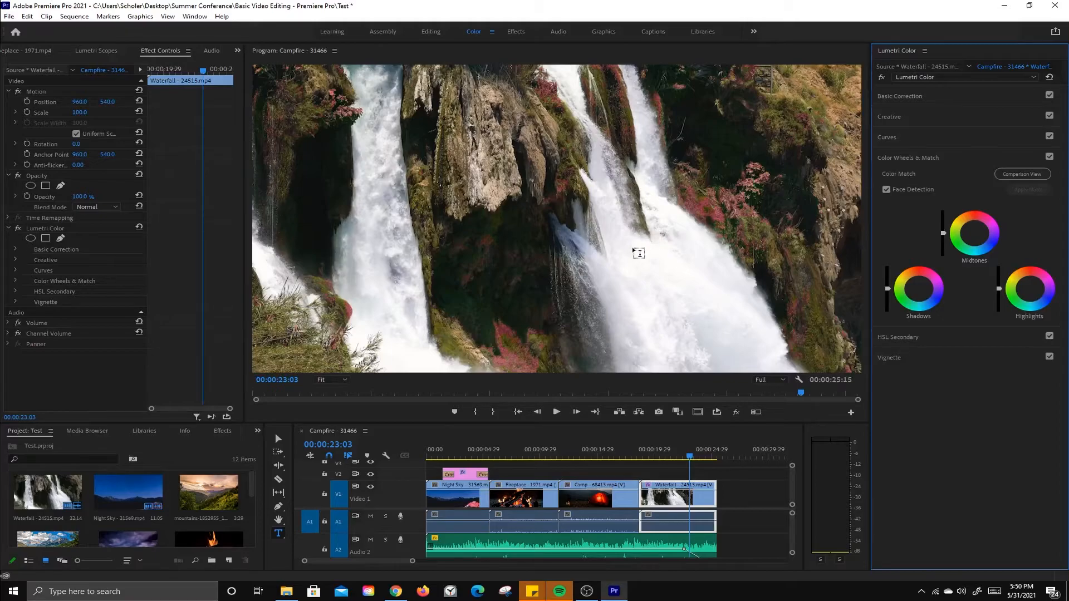
pyautogui.click(911, 155)
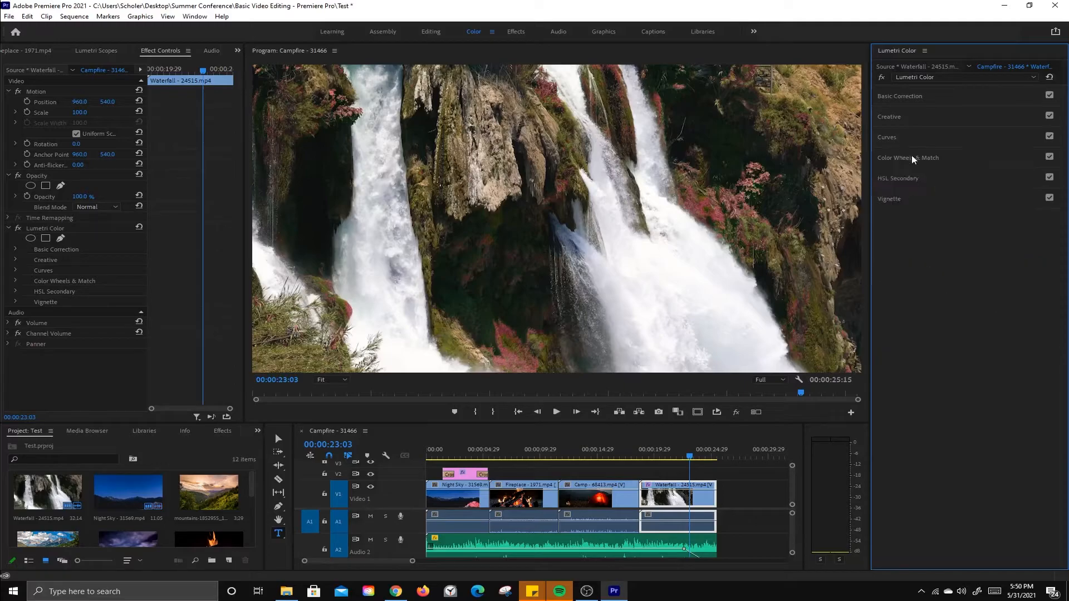
pyautogui.click(920, 178)
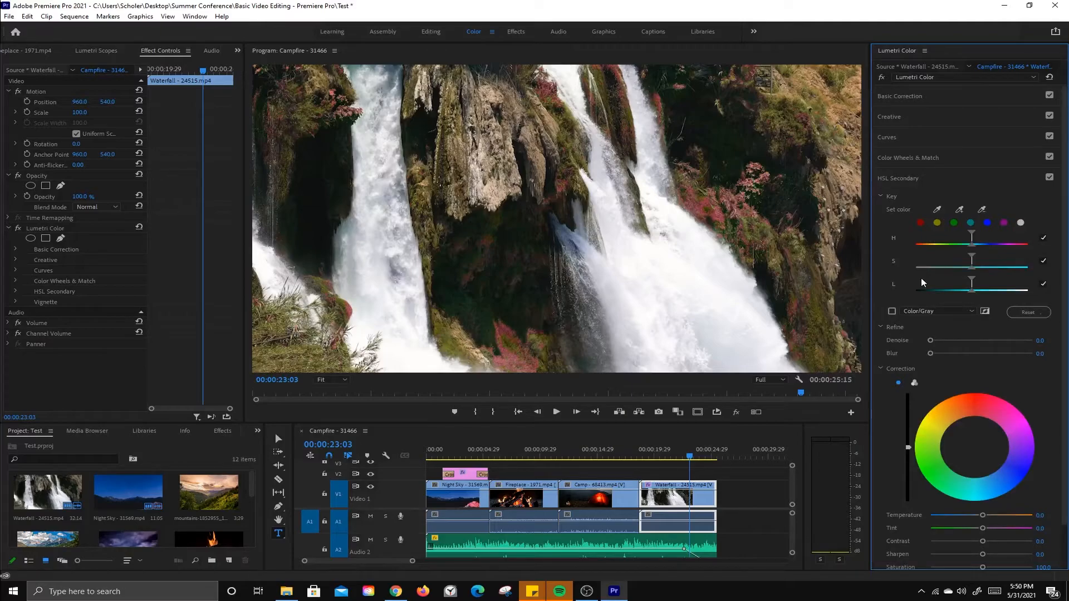
pyautogui.click(900, 177)
# - Set the Waterfall clip's vignette amount to about -0.6 and compare the clip with the Lumetri Color effect switched off
pyautogui.click(915, 201)
pyautogui.moveTo(983, 216)
pyautogui.mouseDown()
pyautogui.moveTo(966, 215)
pyautogui.moveTo(1032, 215)
pyautogui.moveTo(948, 217)
pyautogui.moveTo(971, 214)
pyautogui.mouseUp()
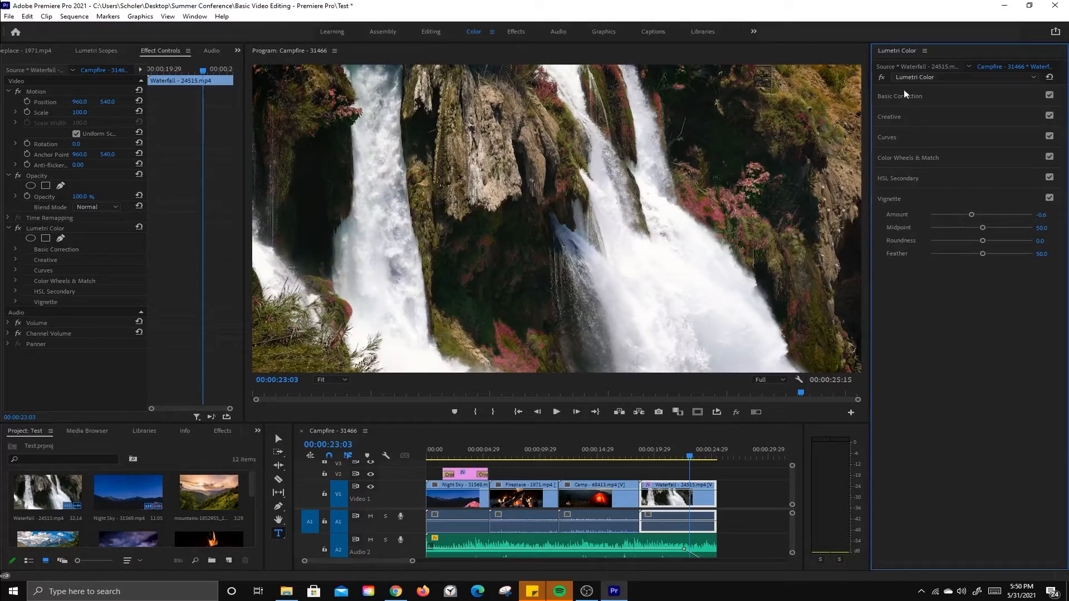
pyautogui.click(881, 78)
# - Go to the Camp clip at 00:00:15:02 and lower its creative saturation to 0
pyautogui.click(599, 452)
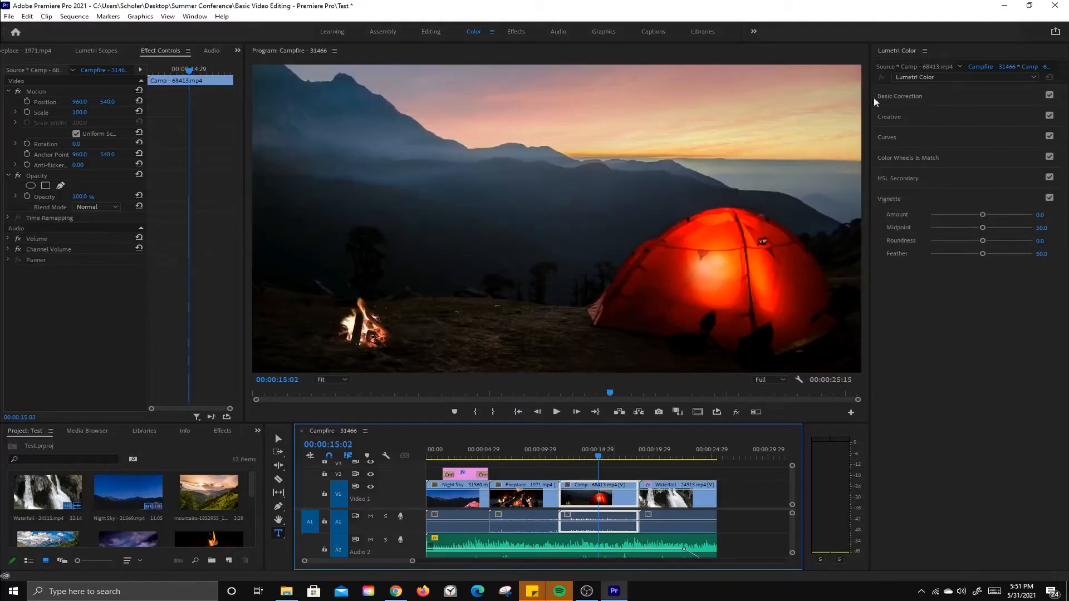
pyautogui.click(921, 116)
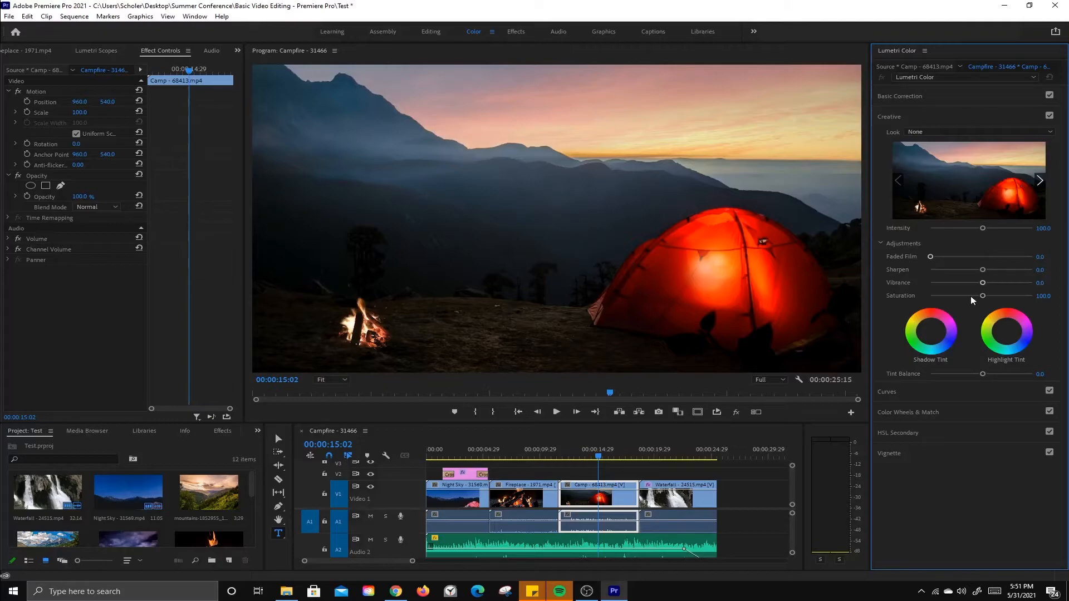
pyautogui.moveTo(983, 296); pyautogui.dragTo(934, 297)
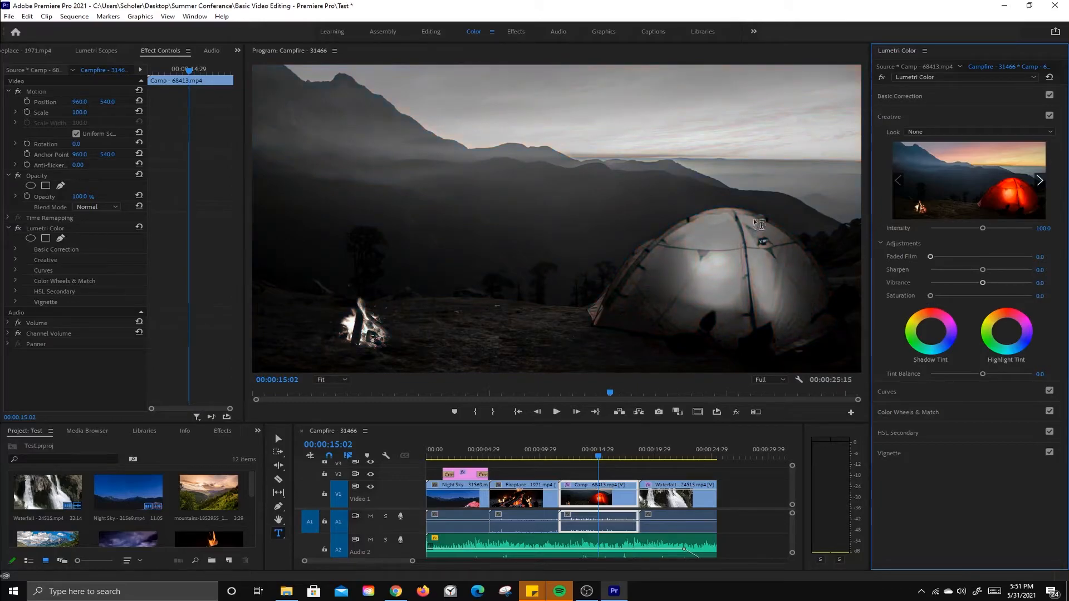
# - Reset the Camp clip's creative saturation to 100, try vibrance at -100, and reset the vibrance to 0
pyautogui.doubleClick(930, 296)
pyautogui.moveTo(984, 286); pyautogui.dragTo(909, 285)
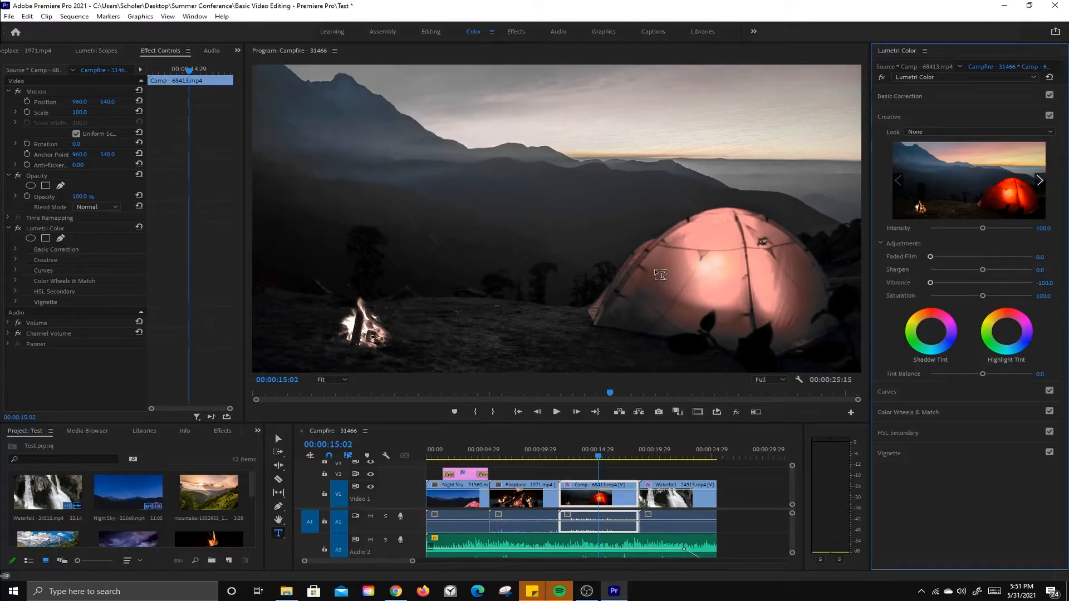
pyautogui.doubleClick(930, 283)
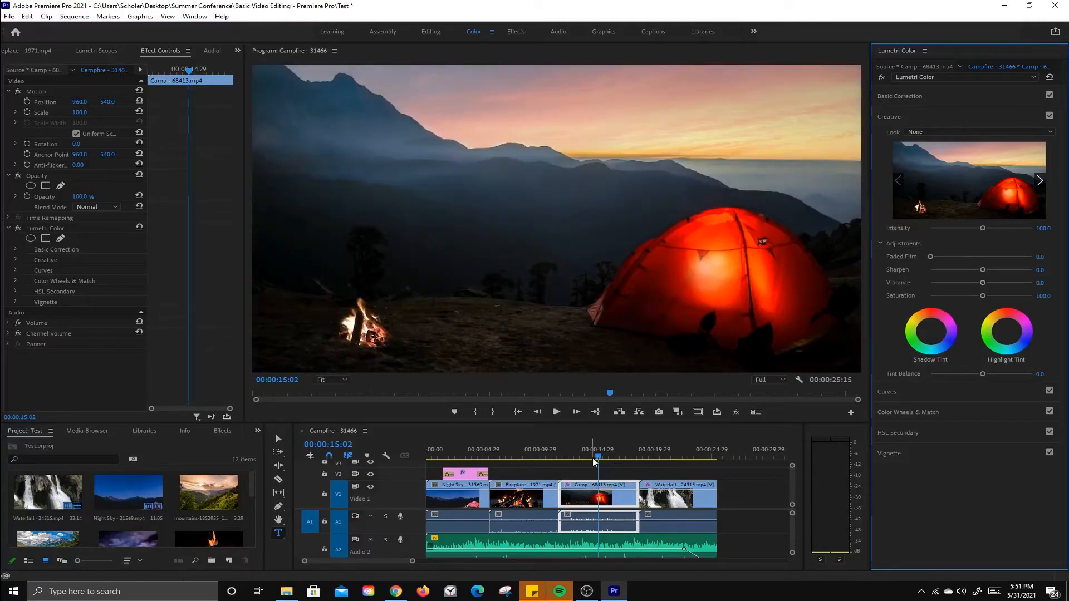
# - Go to the Night Sky clip at 00:00:03:15, enlarge the timeline area, and switch to the Editing workspace
pyautogui.moveTo(597, 457); pyautogui.dragTo(465, 458)
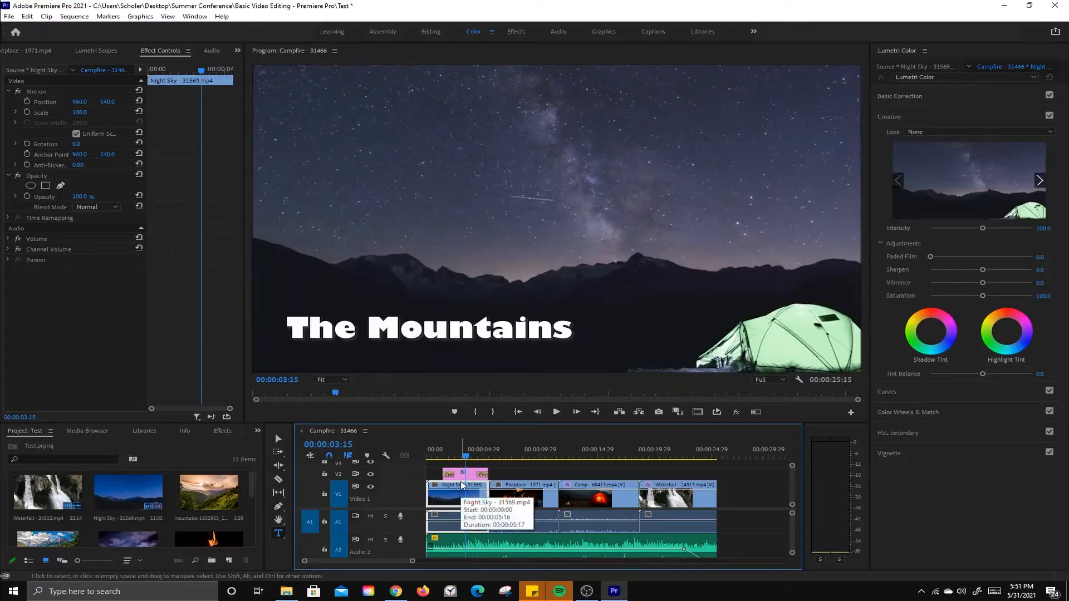
pyautogui.moveTo(506, 424); pyautogui.dragTo(510, 341)
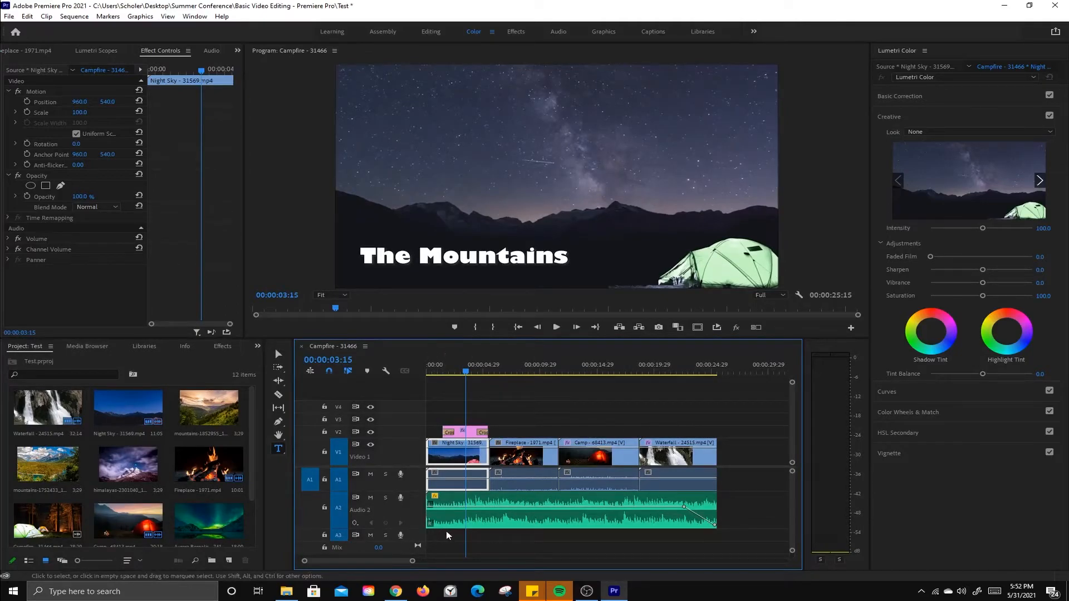
pyautogui.click(429, 31)
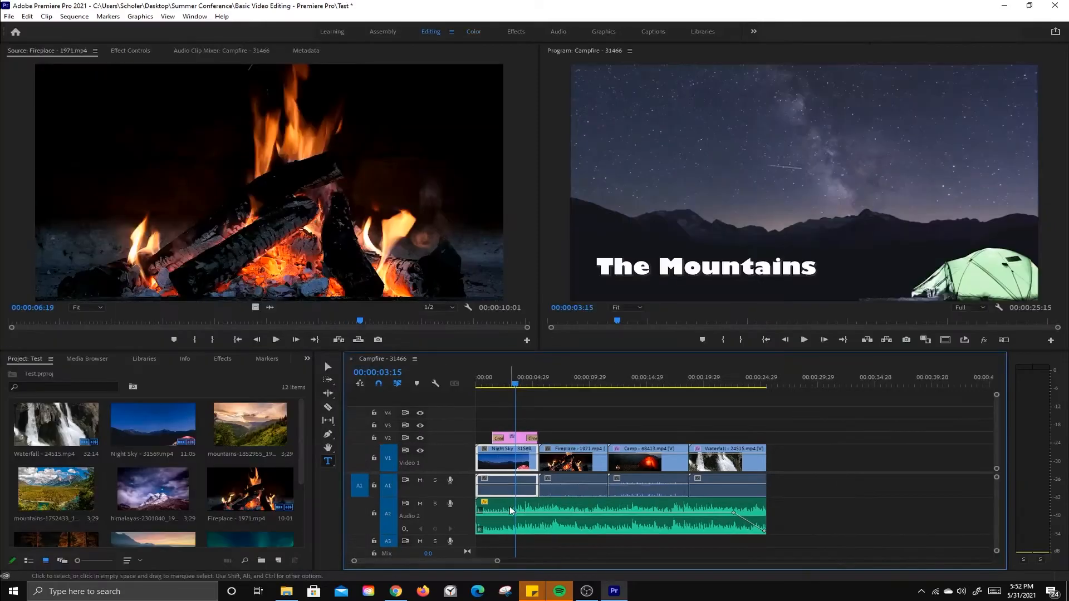
# - Mute audio tracks A1 and A2 and record a short voiceover on track A3 from 00:00:03:15
pyautogui.scroll(-3, 384, 518)
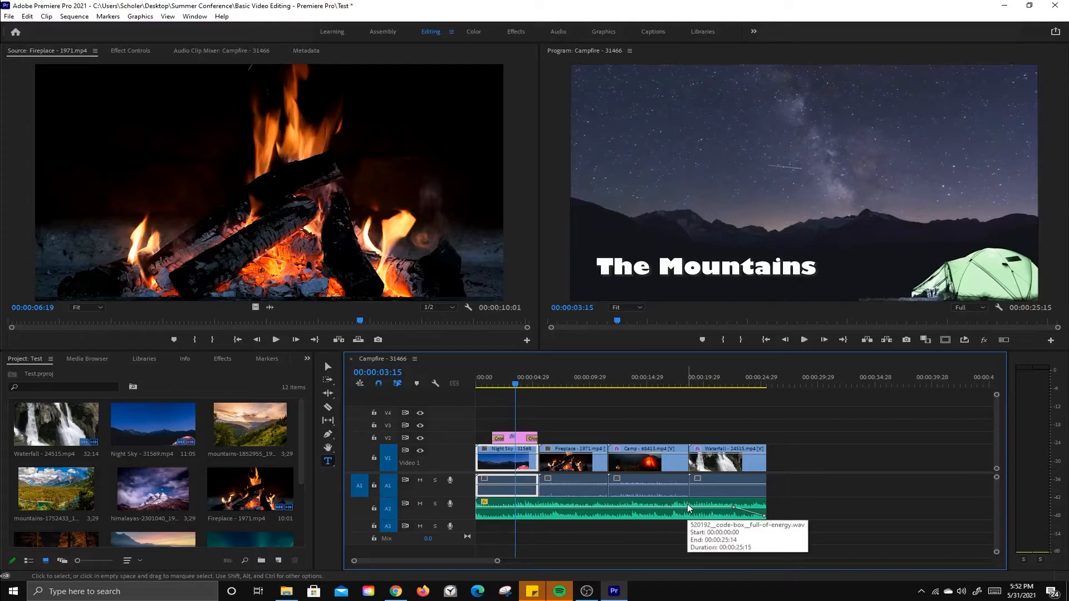
pyautogui.click(421, 480)
pyautogui.click(420, 504)
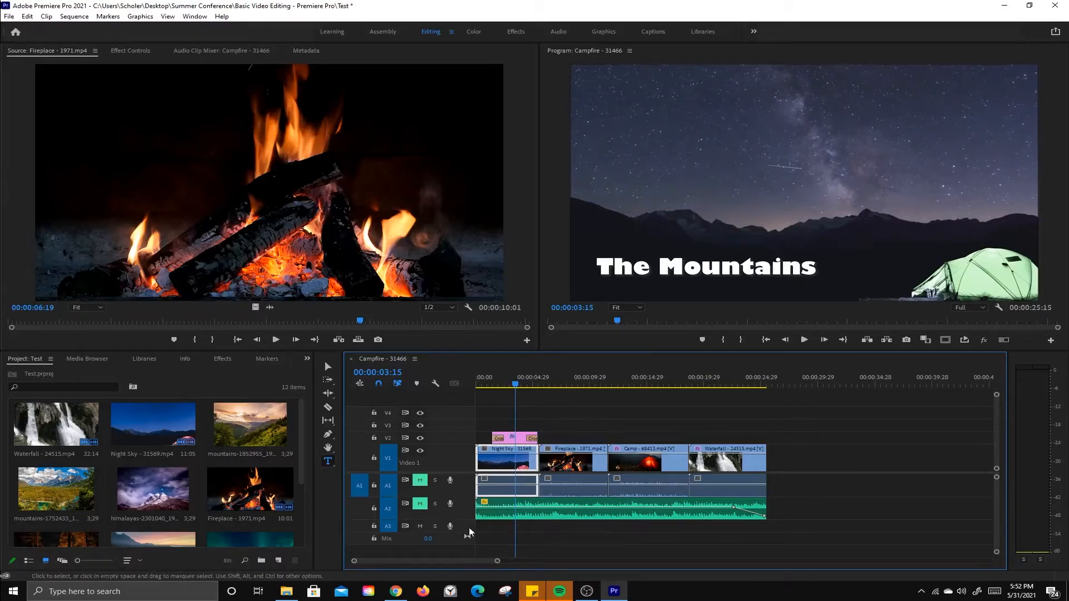
pyautogui.click(450, 526)
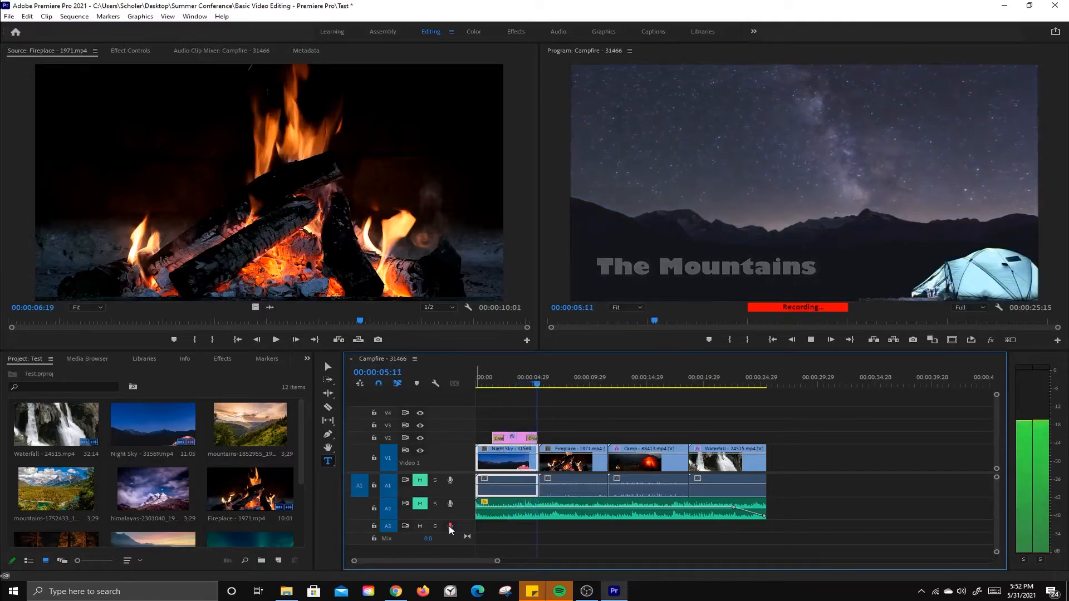
pyautogui.click(450, 527)
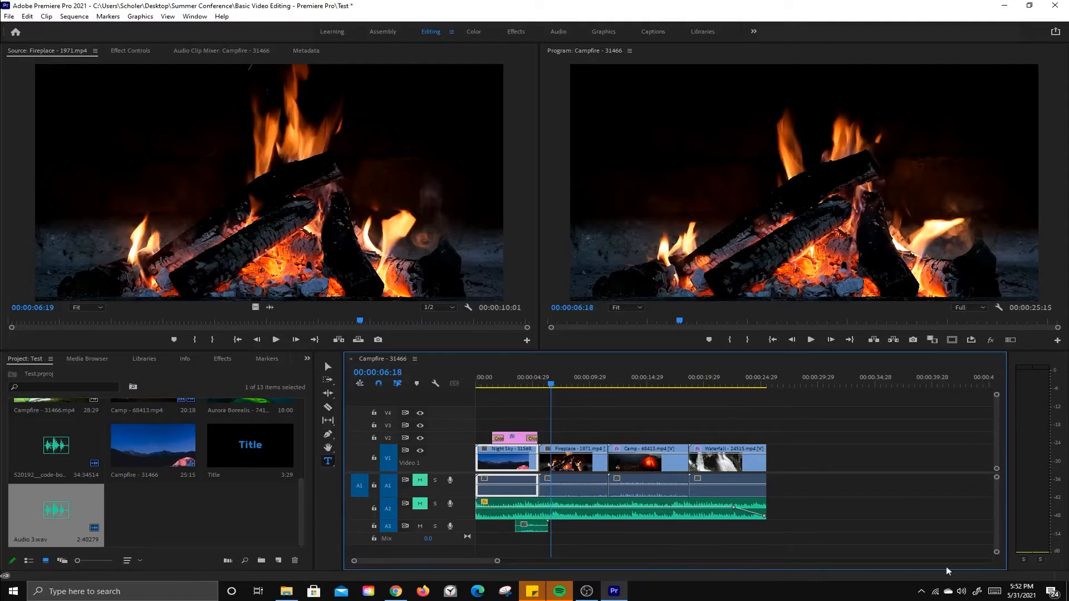
# - Mute the computer's speaker output and delete the voiceover clip from audio track A3
pyautogui.click(962, 591)
pyautogui.click(887, 569)
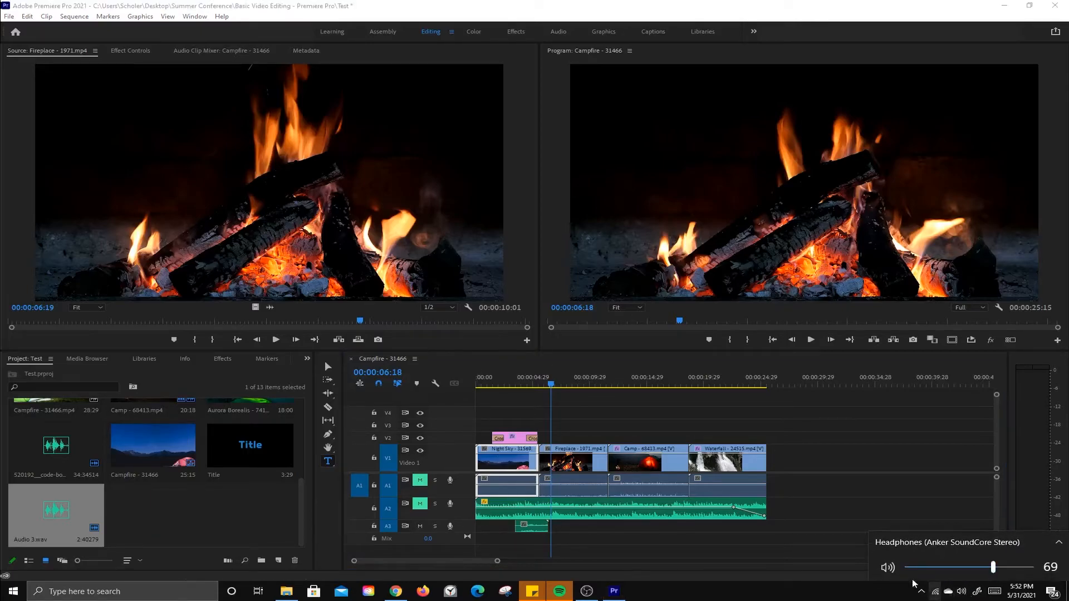
pyautogui.doubleClick(534, 525)
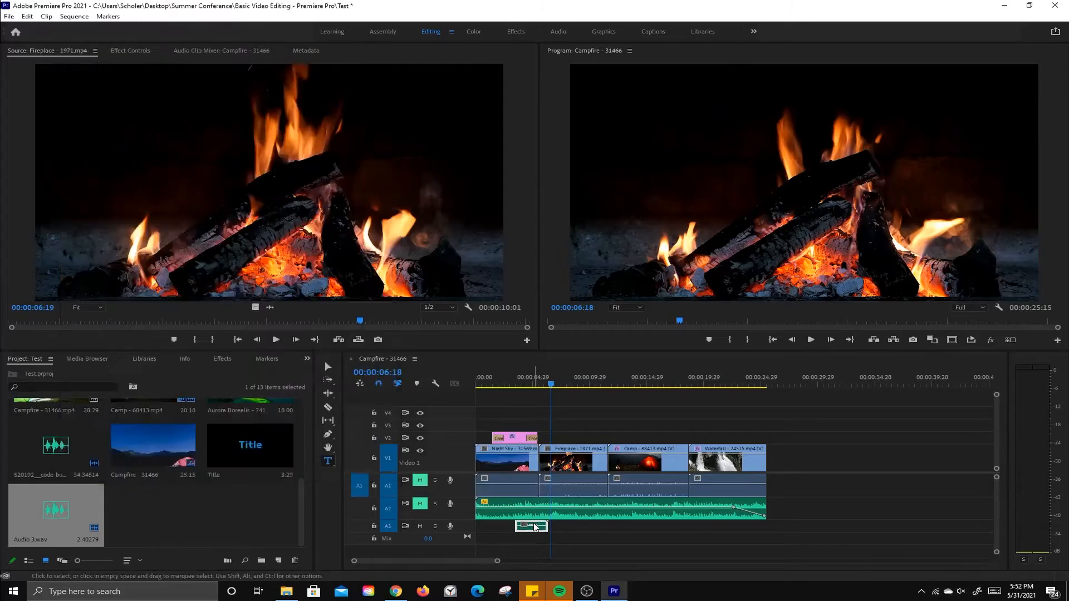
pyautogui.click(539, 525)
pyautogui.press('Delete')
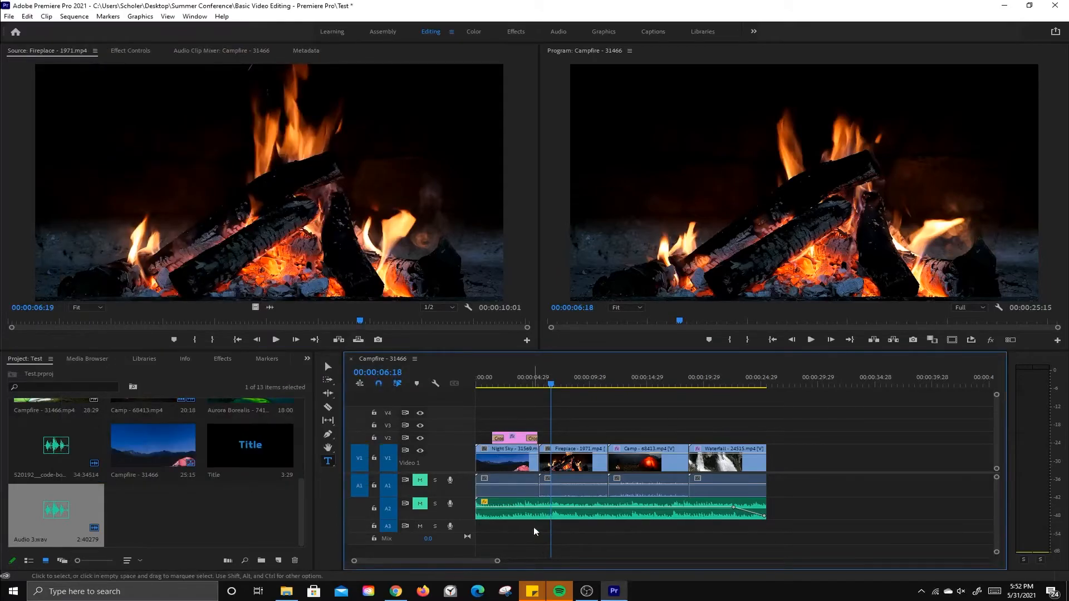
# - Record a second voiceover take on audio track A3 from 00:00:06:18 and stop playback
pyautogui.click(450, 526)
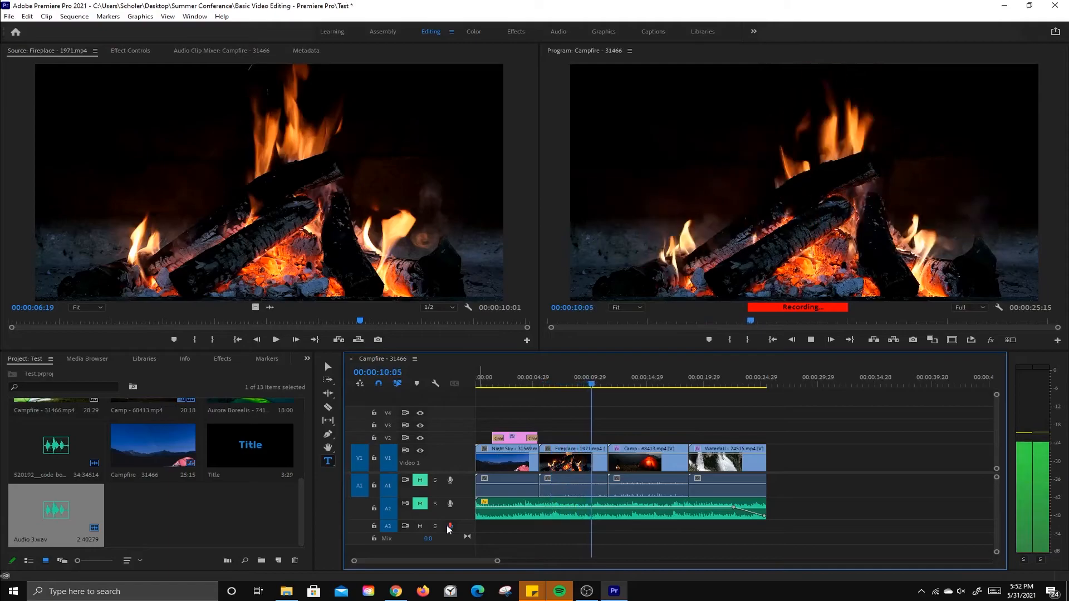
pyautogui.click(448, 527)
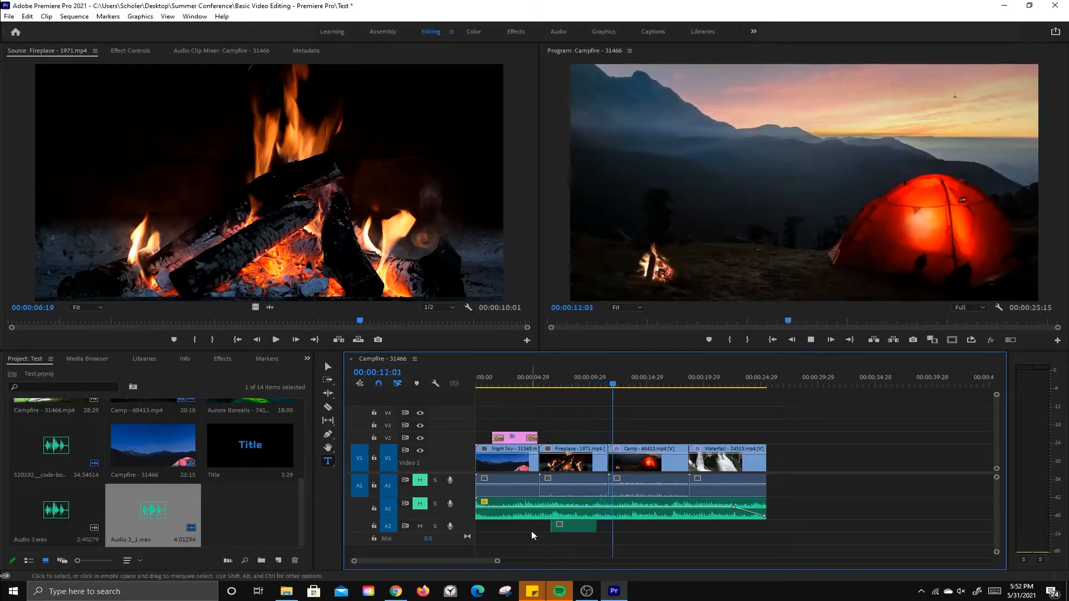
pyautogui.press('space')
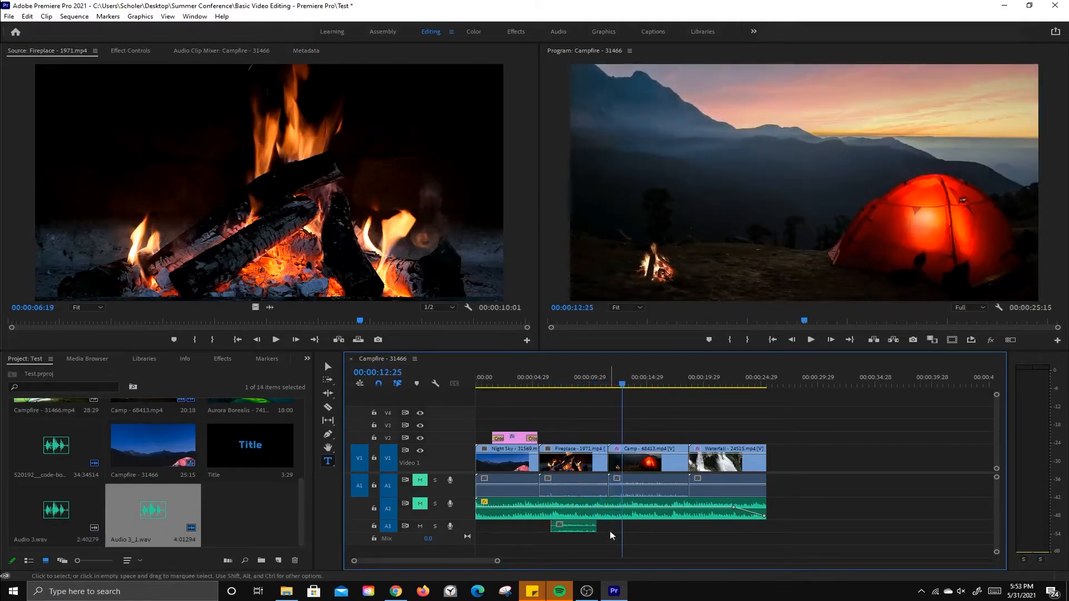
# - Turn the computer's sound back on and play the new voiceover in the timeline from 00:00:07:06
pyautogui.click(961, 591)
pyautogui.click(858, 596)
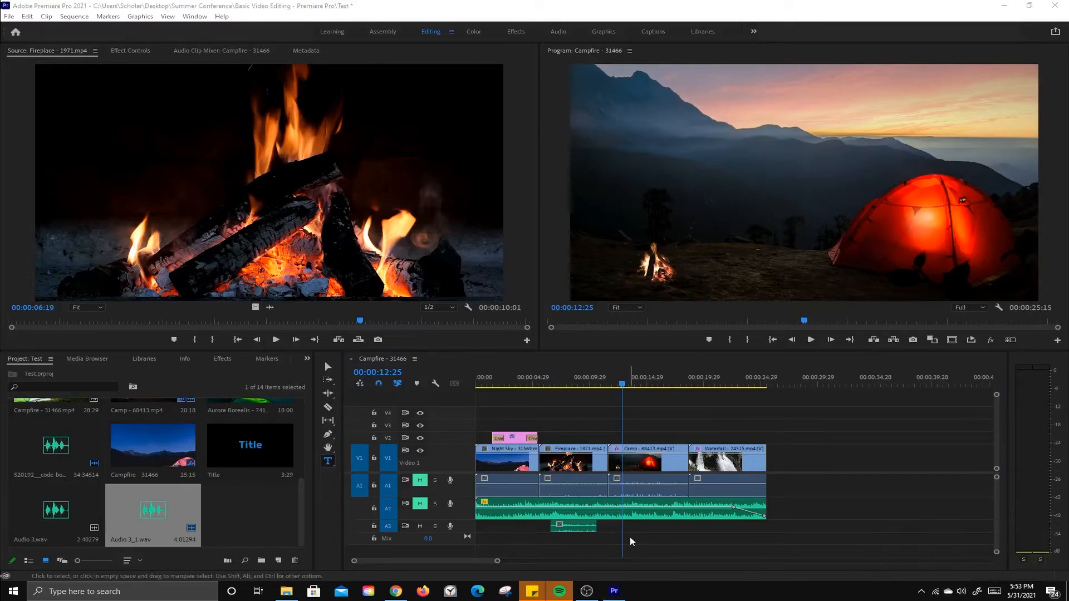
pyautogui.moveTo(623, 384); pyautogui.dragTo(558, 403)
pyautogui.press('space')
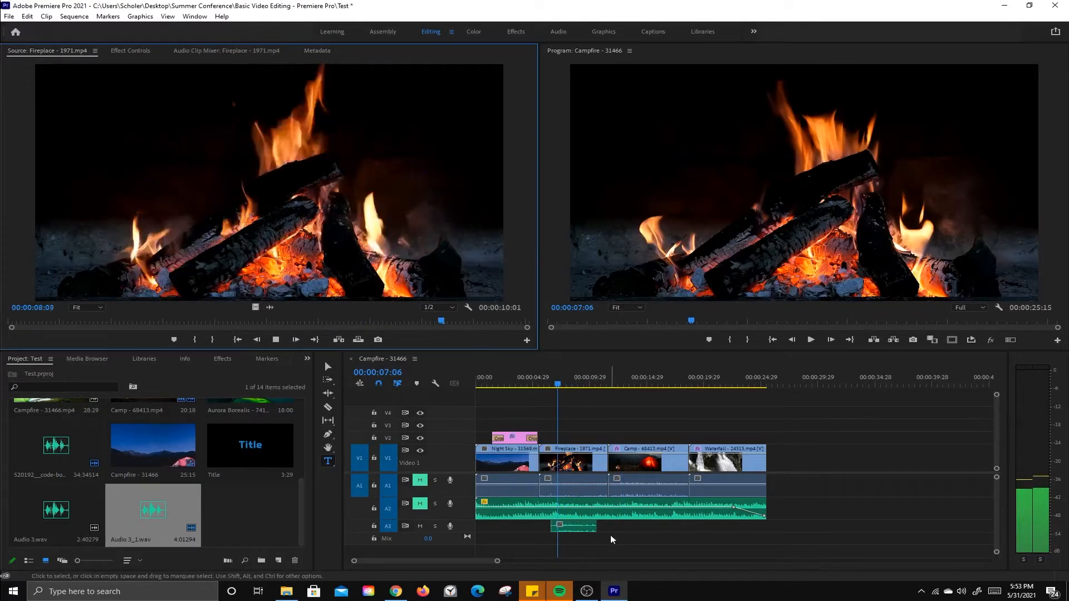
pyautogui.click(585, 412)
pyautogui.press('space')
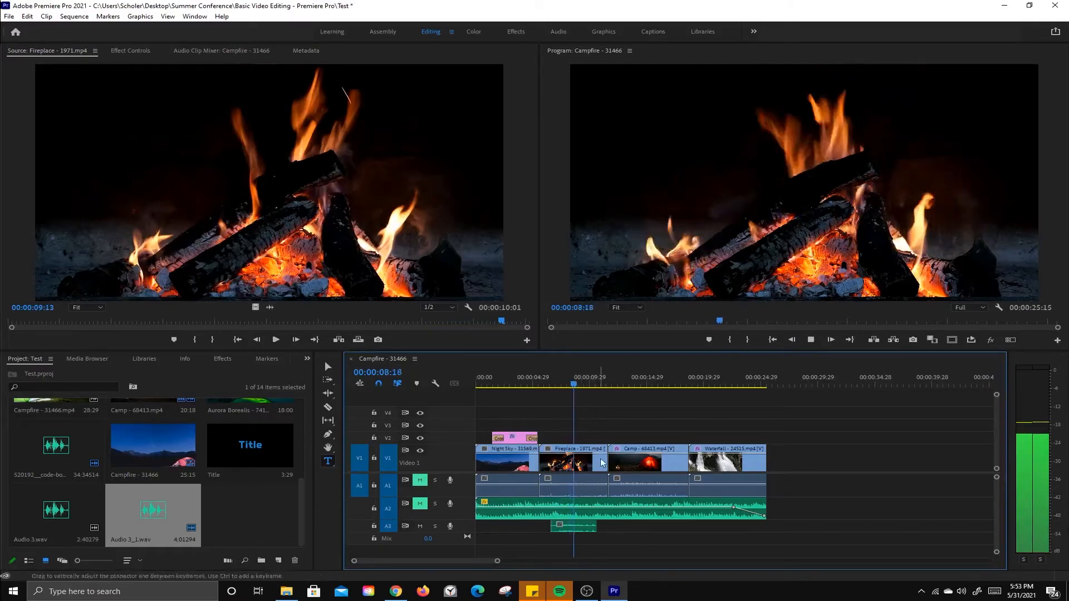
pyautogui.press('space')
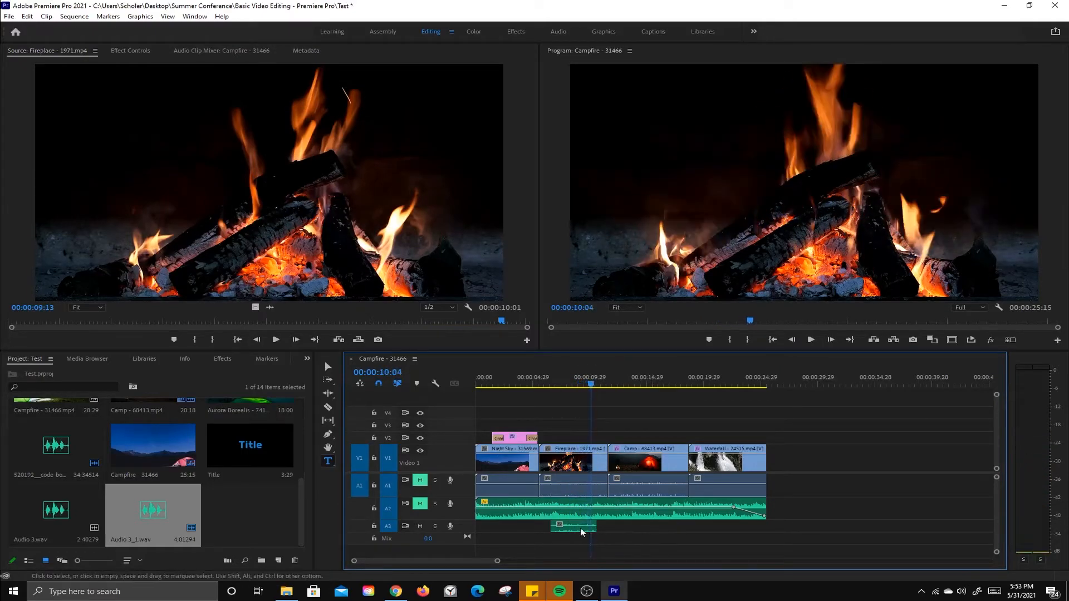
# - Delete the second voiceover clip from track A3 and unmute audio tracks A1 and A2
pyautogui.click(575, 527)
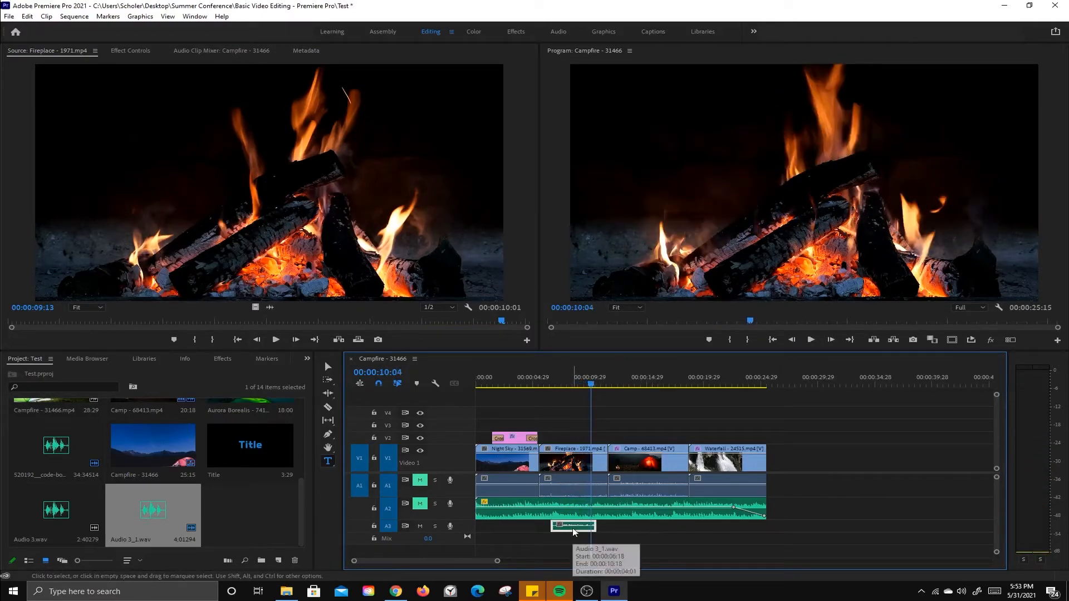
pyautogui.press('Delete')
pyautogui.click(420, 480)
pyautogui.click(420, 503)
# - Try soloing audio tracks A2 and A1, and turn both solos off again
pyautogui.click(435, 505)
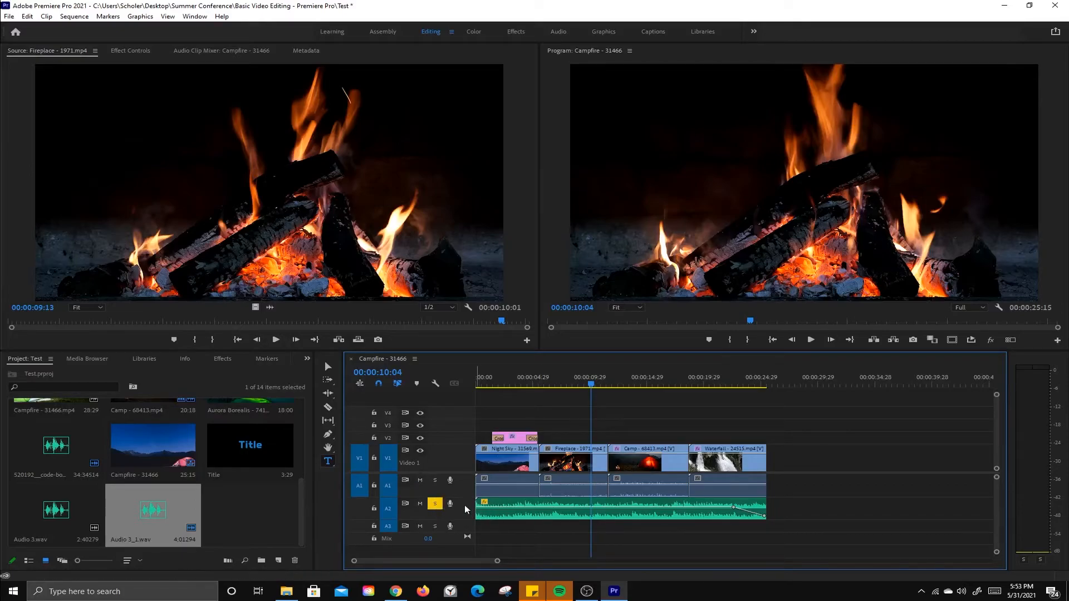
pyautogui.click(434, 479)
pyautogui.click(435, 504)
pyautogui.click(435, 480)
# - Switch to the Effects workspace, expand the Video Effects folder, and move the playhead to 00:00:02:09 on the Night Sky clip
pyautogui.click(516, 32)
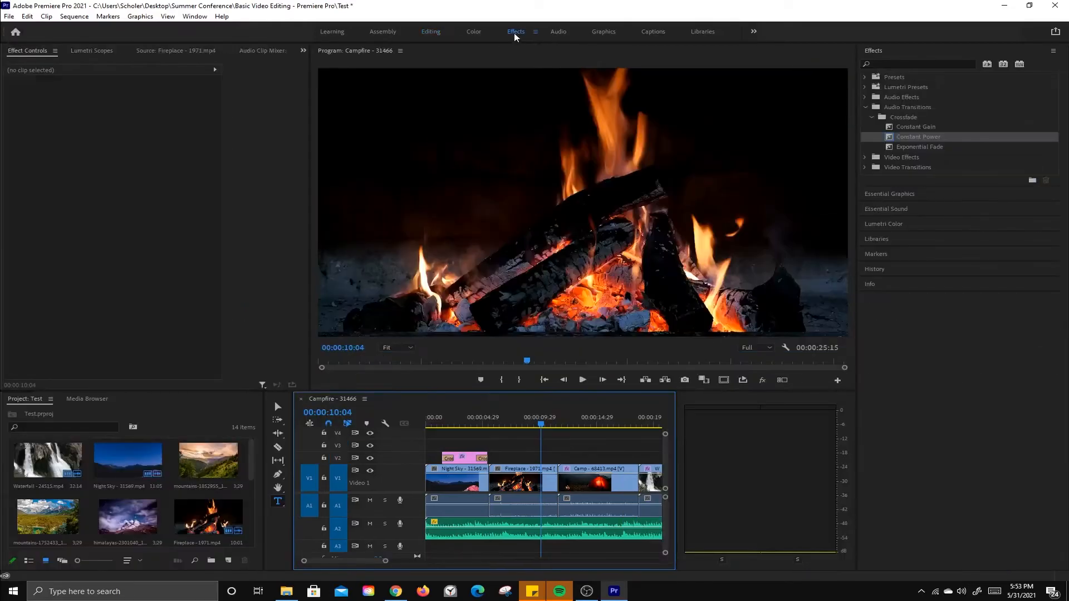
pyautogui.click(872, 118)
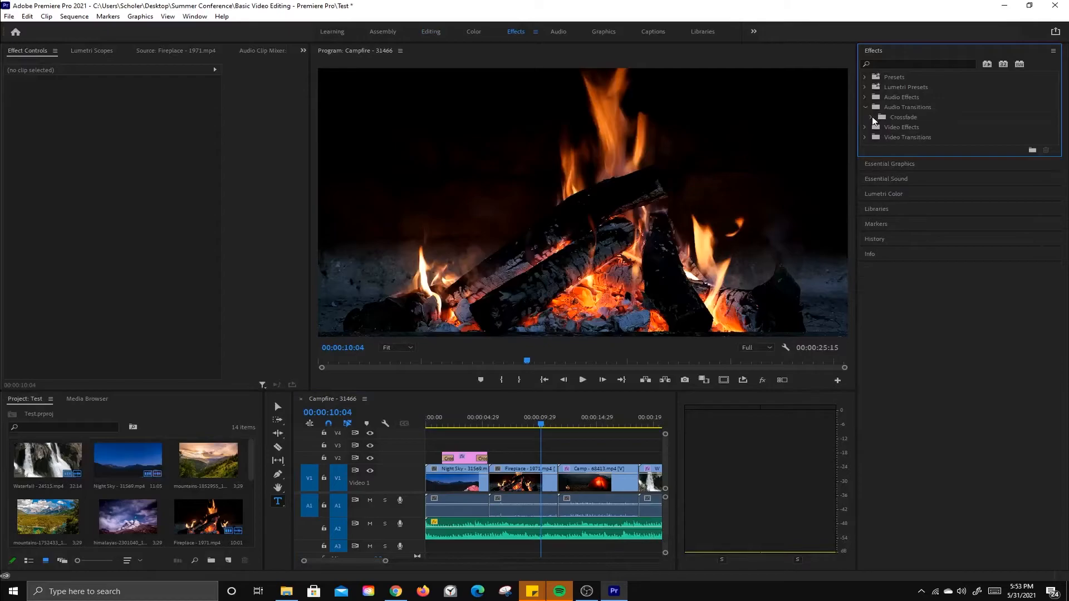
pyautogui.click(866, 106)
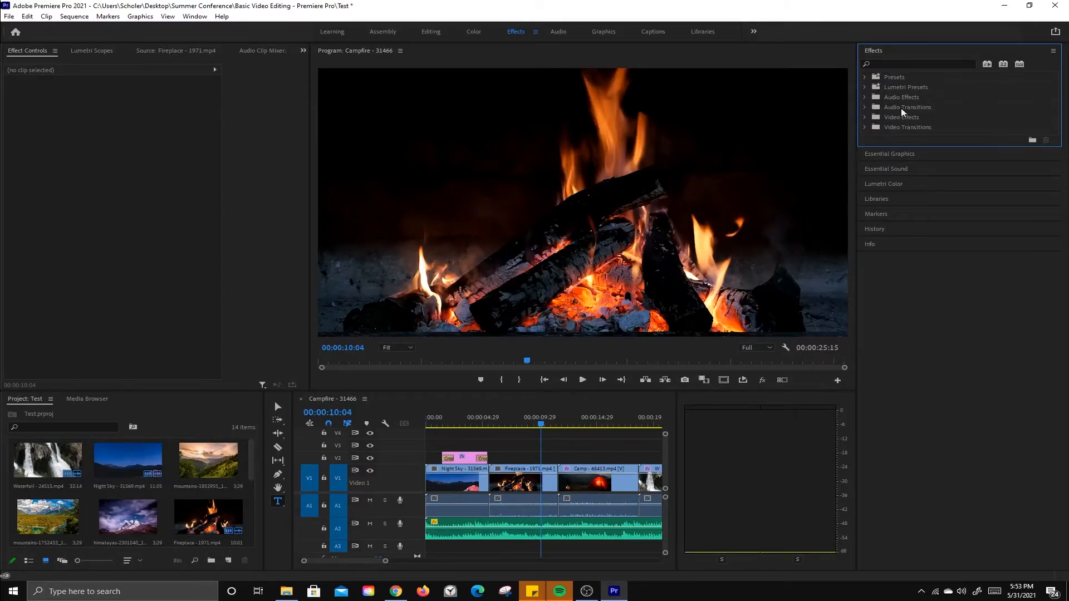
pyautogui.click(866, 118)
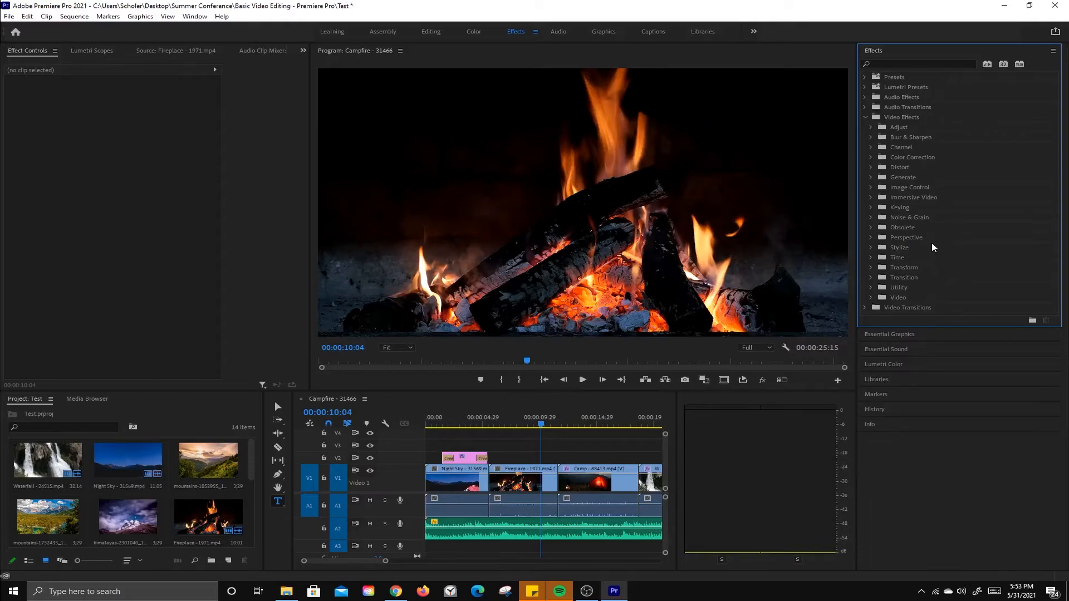
pyautogui.moveTo(543, 417); pyautogui.dragTo(451, 426)
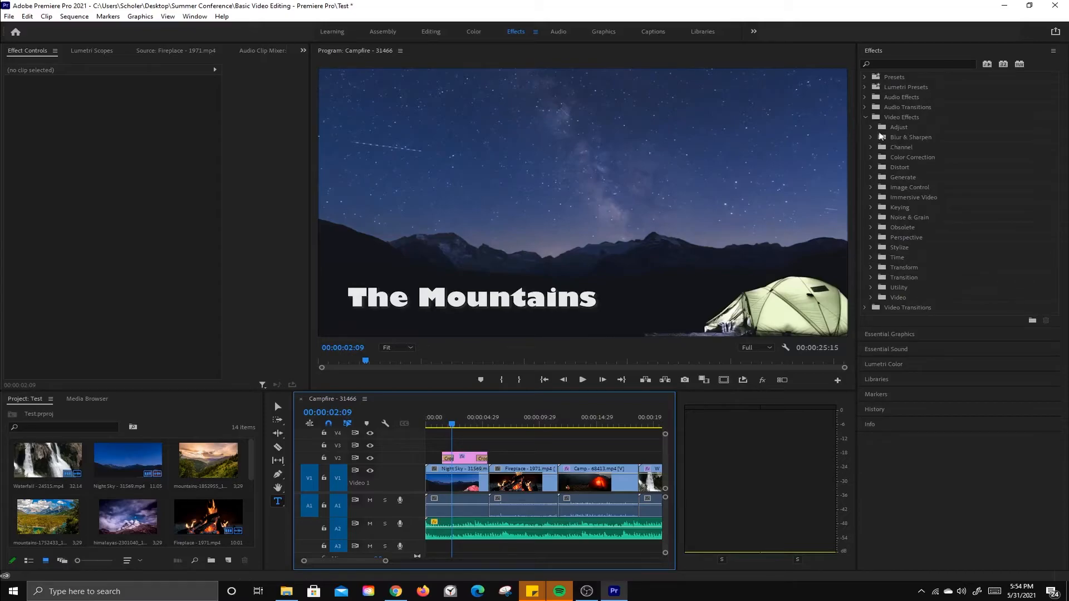
# - Search the effects for "black white" and clear the search
pyautogui.click(899, 65)
pyautogui.write('bla')
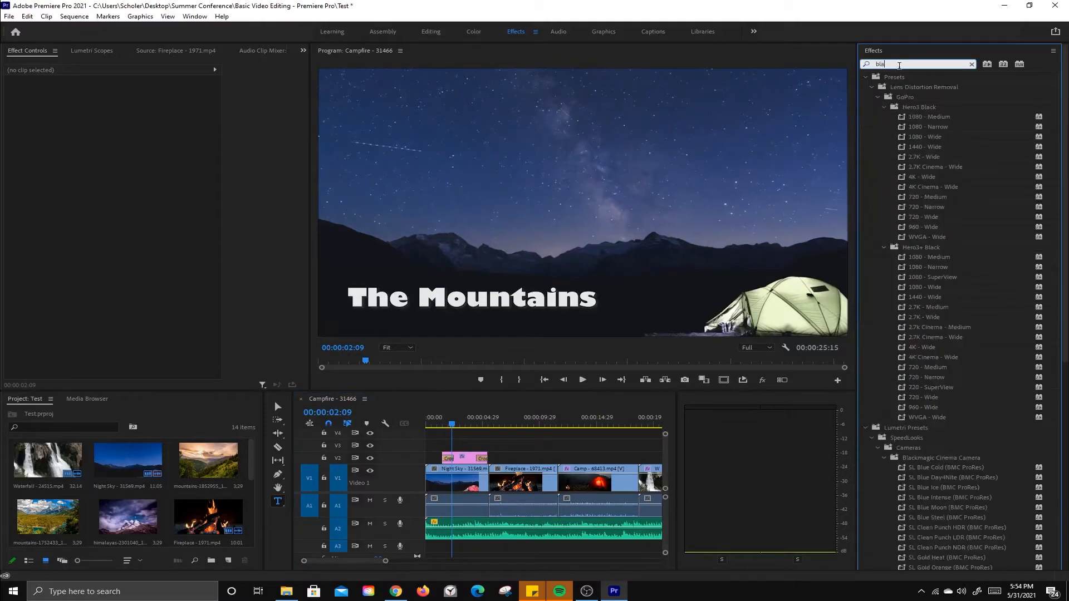
pyautogui.write('ck white')
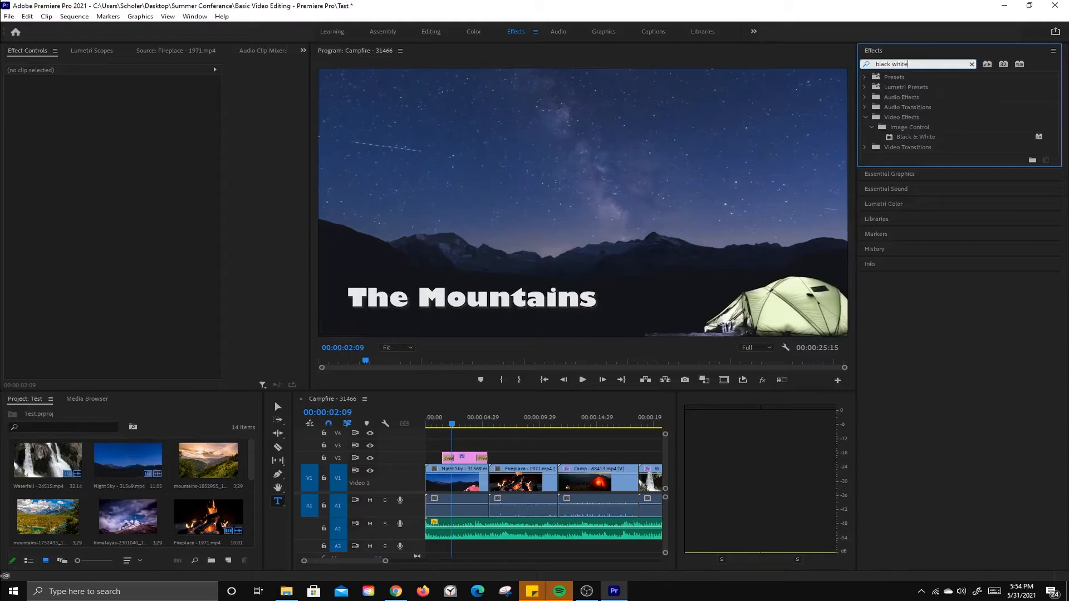
pyautogui.click(972, 64)
# - Apply the Black & White effect from Image Control to the Night Sky clip and remove it again
pyautogui.click(872, 119)
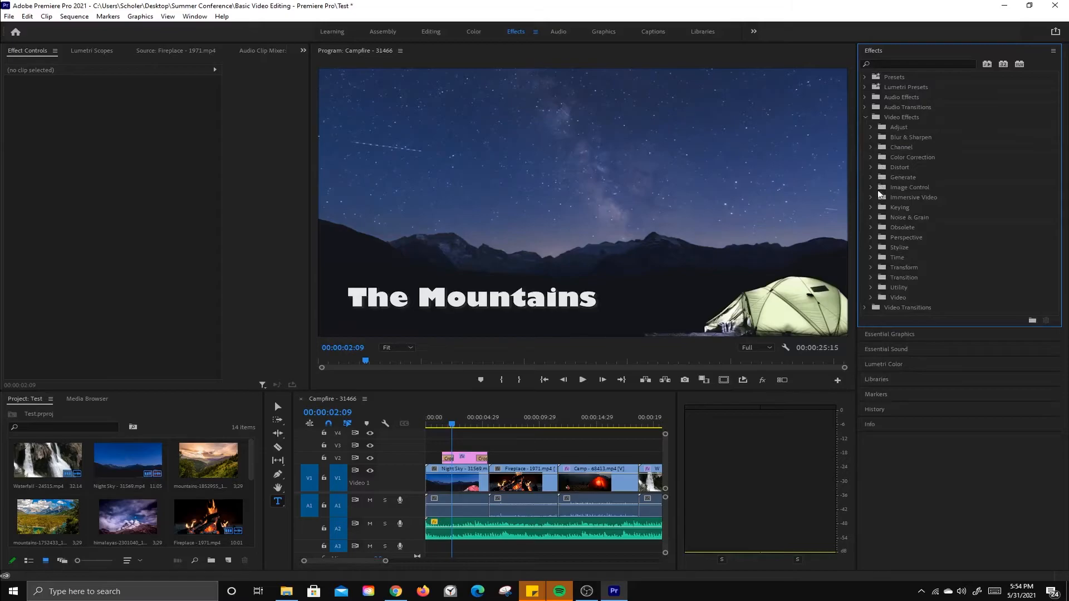
pyautogui.click(876, 189)
pyautogui.click(913, 198)
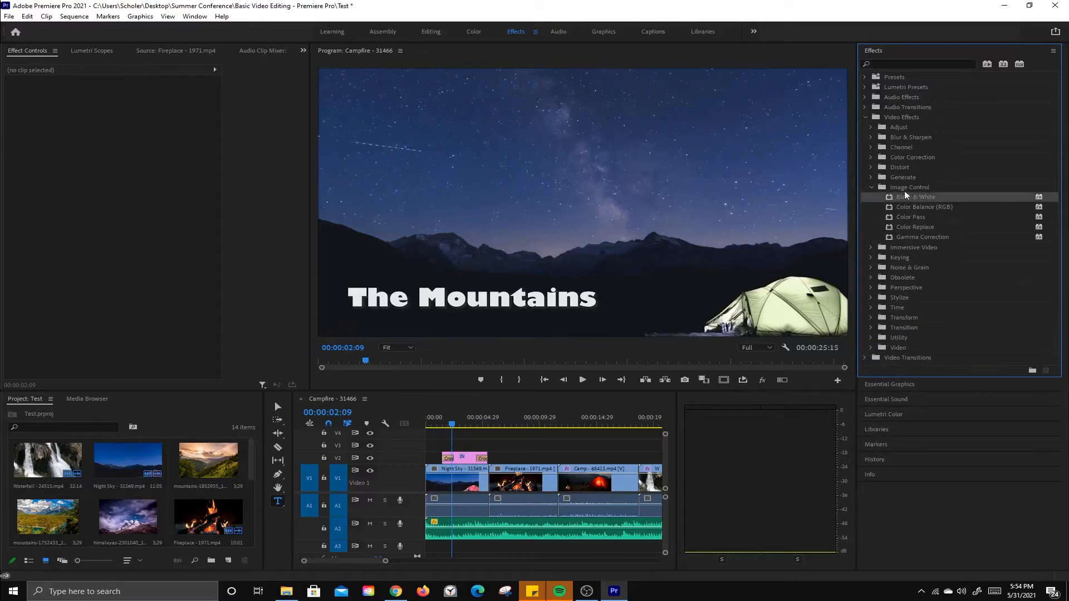
pyautogui.moveTo(897, 202); pyautogui.dragTo(461, 487)
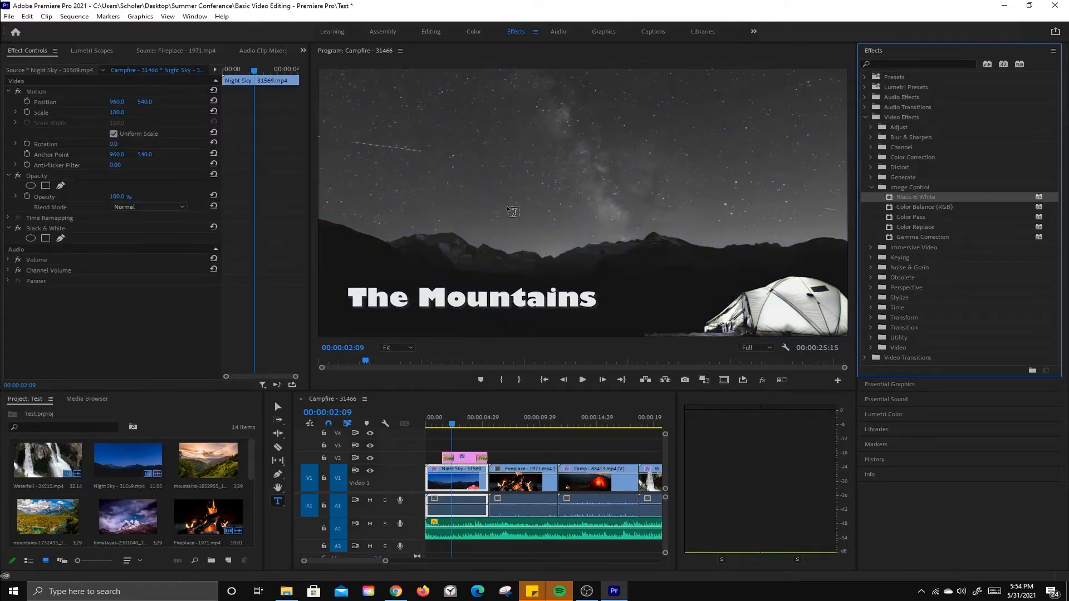
pyautogui.click(41, 228)
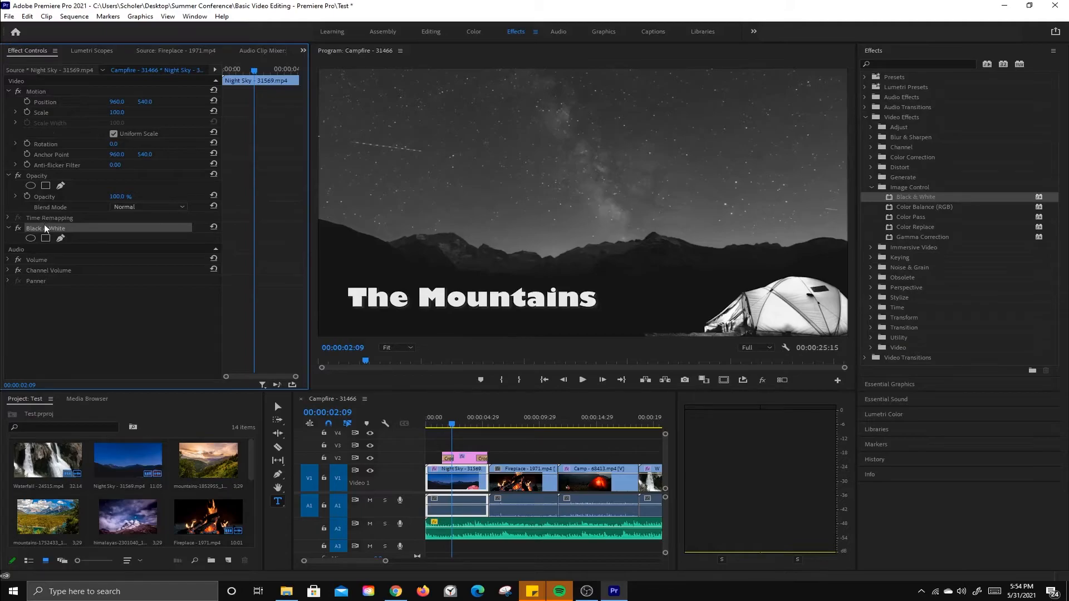
pyautogui.press('Delete')
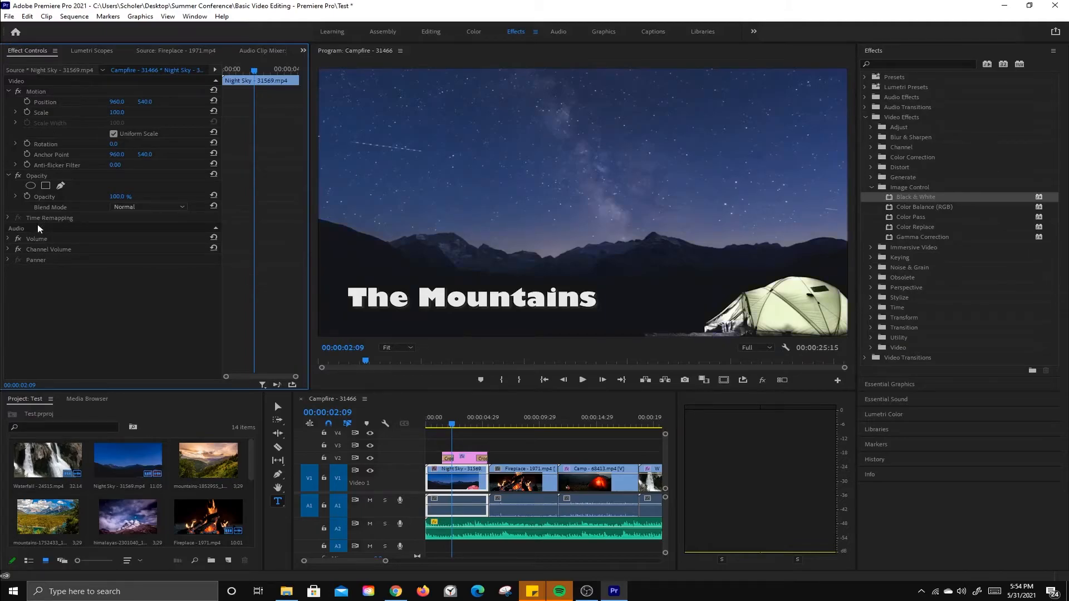
# - Apply the Black & White effect to the Night Sky clip and toggle the effect off and on
pyautogui.moveTo(898, 197); pyautogui.dragTo(466, 477)
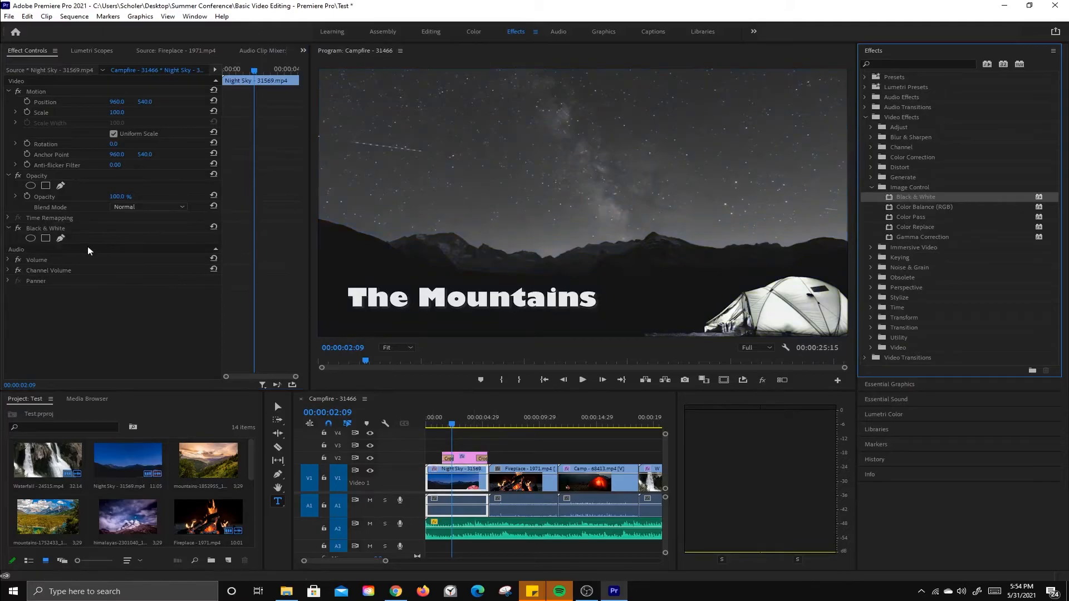
pyautogui.click(19, 229)
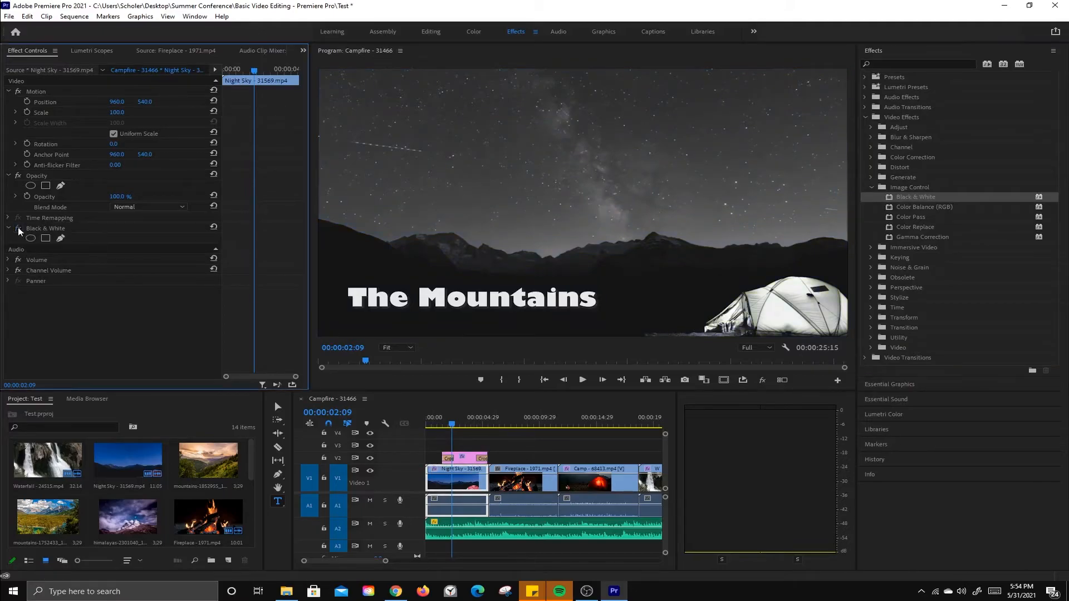
pyautogui.click(18, 230)
pyautogui.click(19, 230)
# - Add an enlarged ellipse mask to the Black & White effect with a 66.4 feather, and move it toward the tent
pyautogui.click(31, 239)
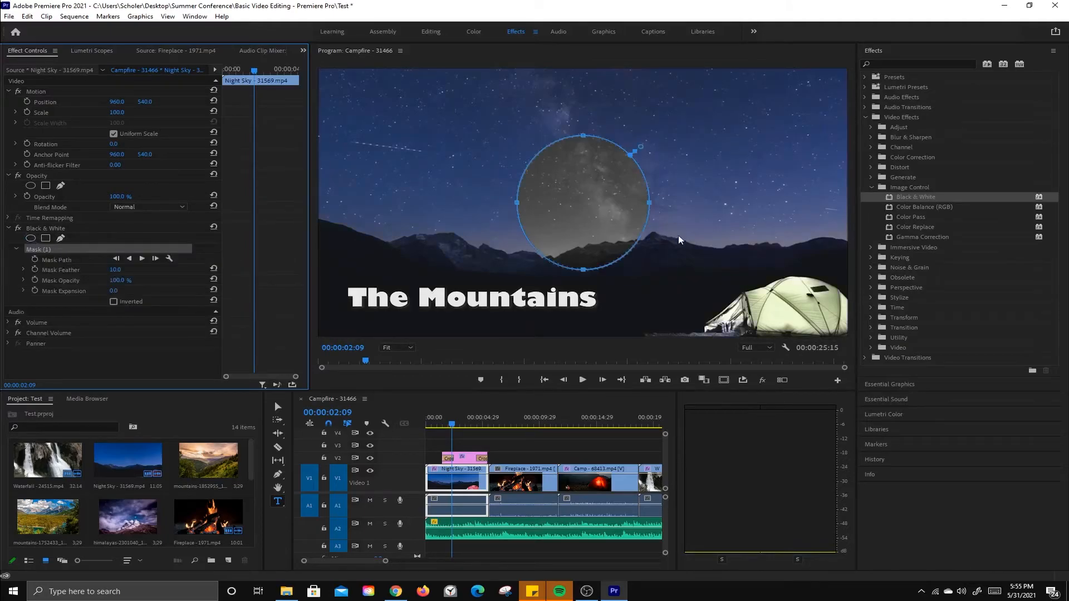
pyautogui.moveTo(649, 202); pyautogui.dragTo(673, 203)
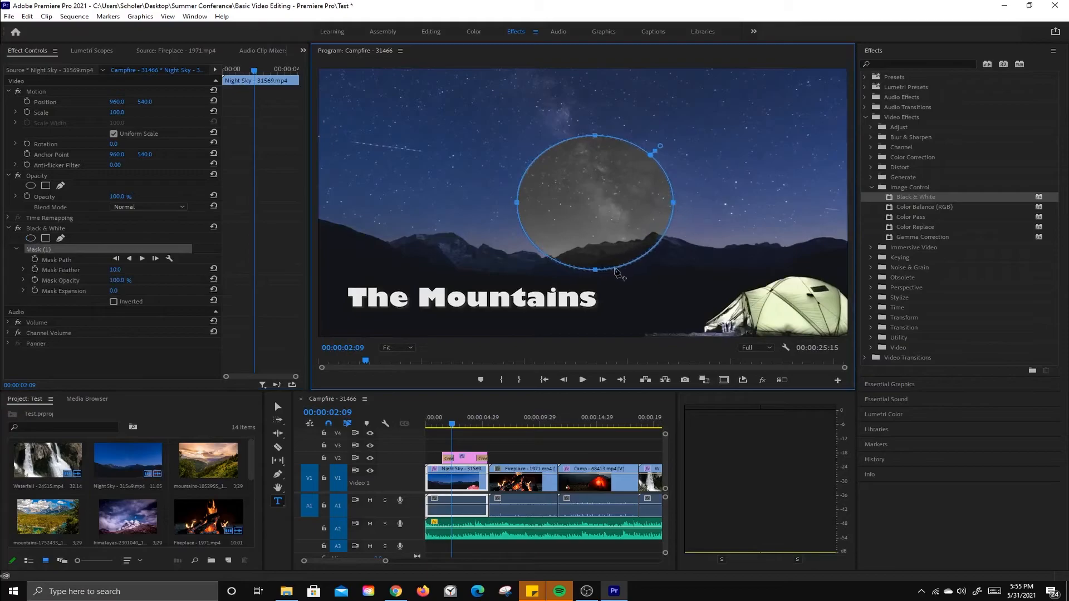
pyautogui.moveTo(595, 271); pyautogui.dragTo(594, 299)
pyautogui.moveTo(518, 217); pyautogui.dragTo(465, 217)
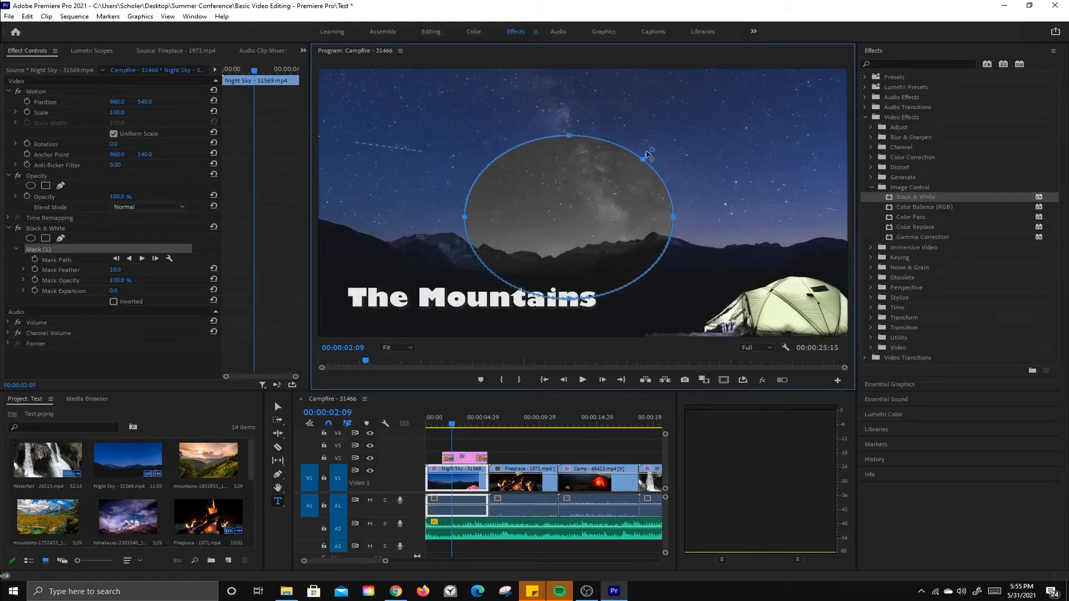
pyautogui.moveTo(653, 154)
pyautogui.mouseDown()
pyautogui.moveTo(675, 137)
pyautogui.moveTo(659, 146)
pyautogui.mouseUp()
pyautogui.moveTo(617, 176); pyautogui.dragTo(692, 251)
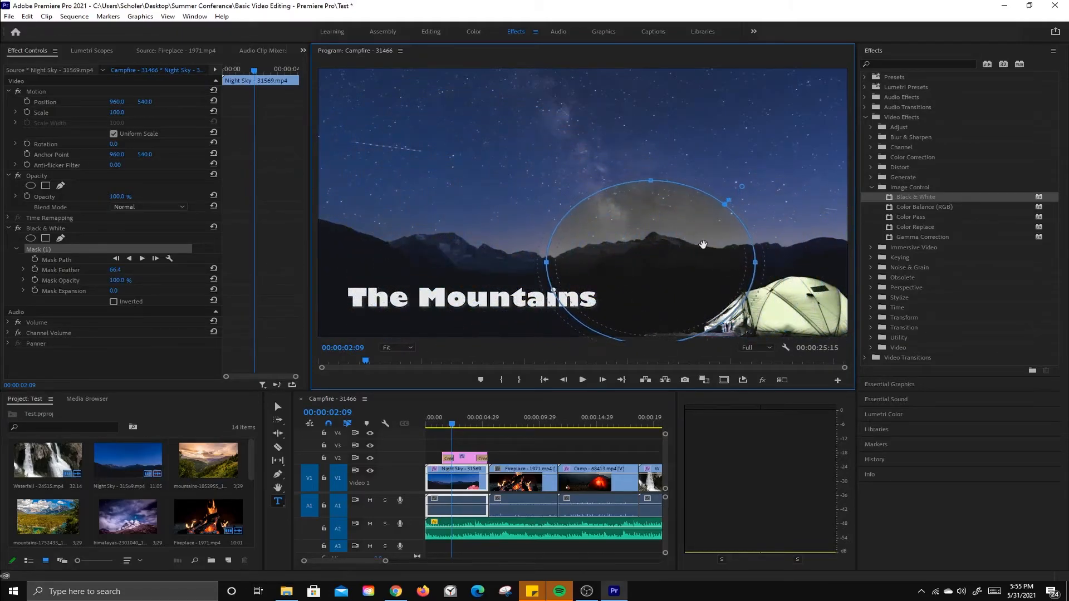
# - Try the inverted ellipse mask over the middle of the mountains, and delete the Black & White effect from the clip
pyautogui.click(112, 302)
pyautogui.moveTo(661, 263); pyautogui.dragTo(580, 246)
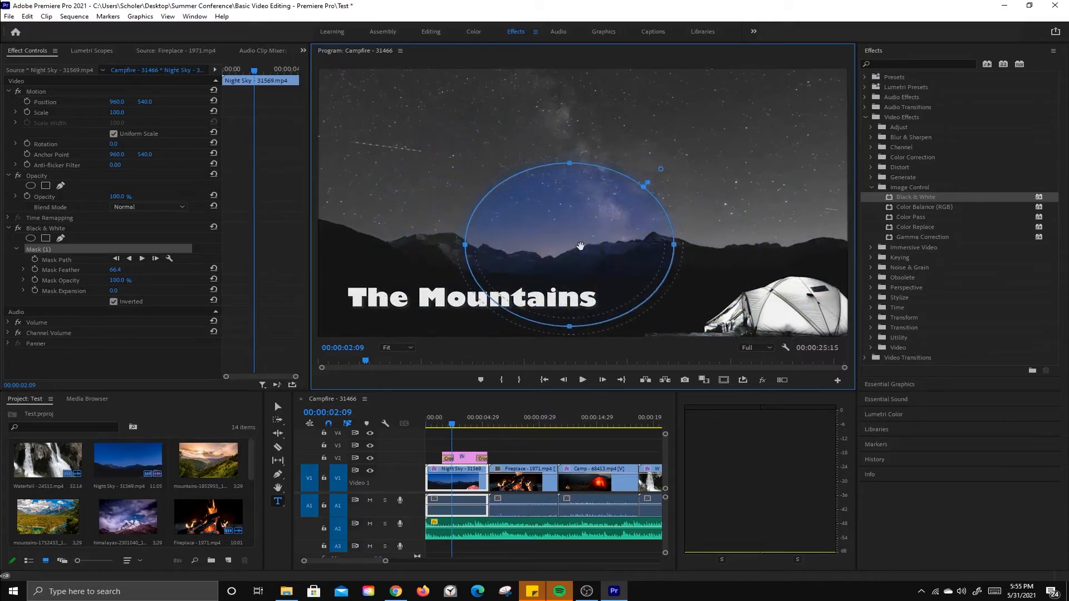
pyautogui.click(59, 229)
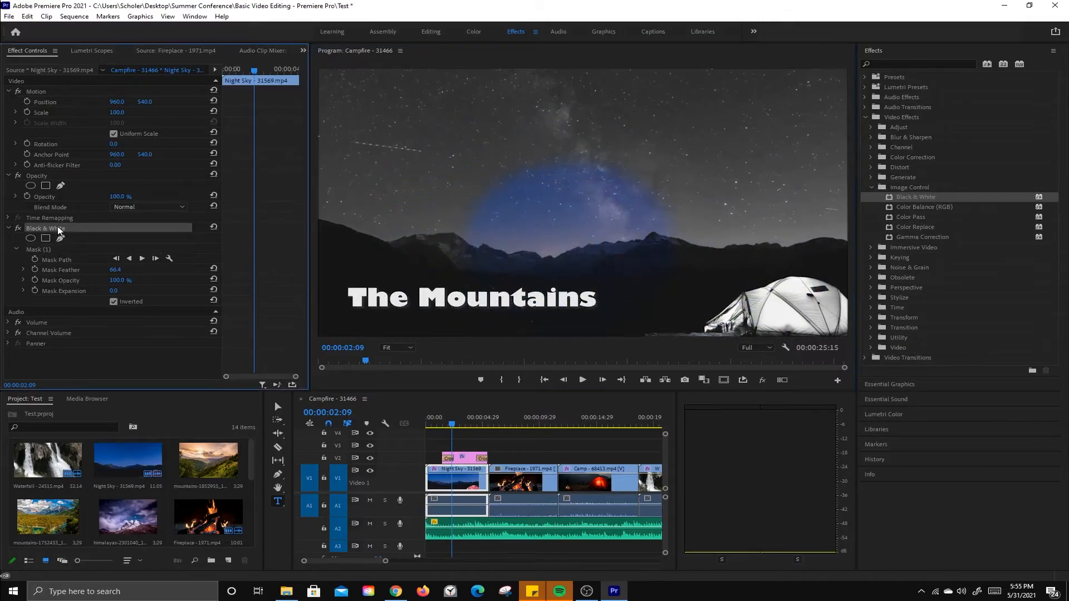
pyautogui.press('Delete')
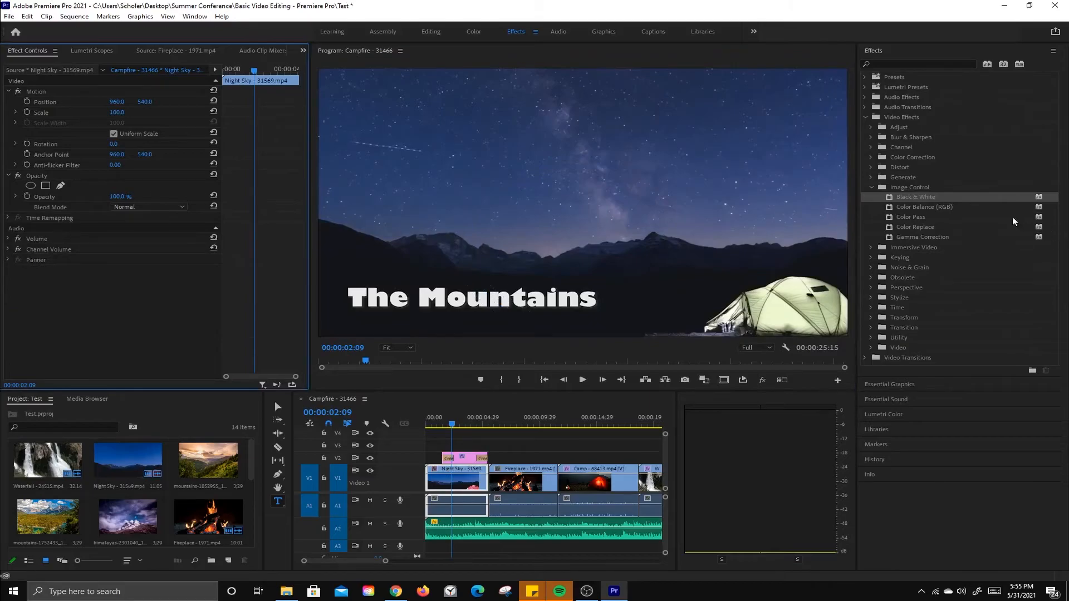
# - Apply the Lightning effect from the Generate folder to the Night Sky clip
pyautogui.click(872, 189)
pyautogui.click(872, 177)
pyautogui.click(891, 208)
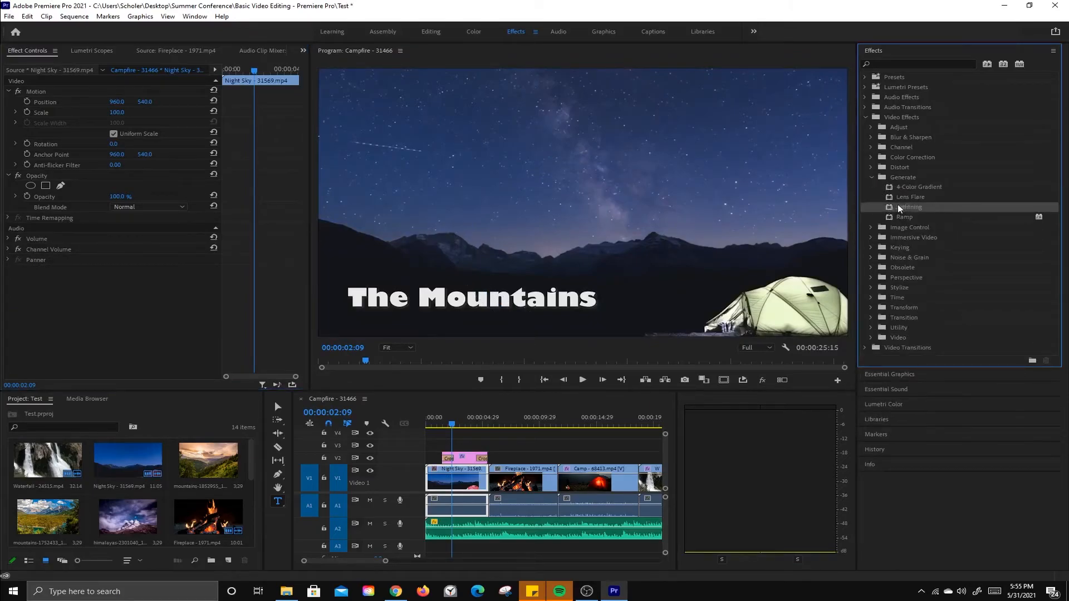
pyautogui.moveTo(889, 210); pyautogui.dragTo(456, 478)
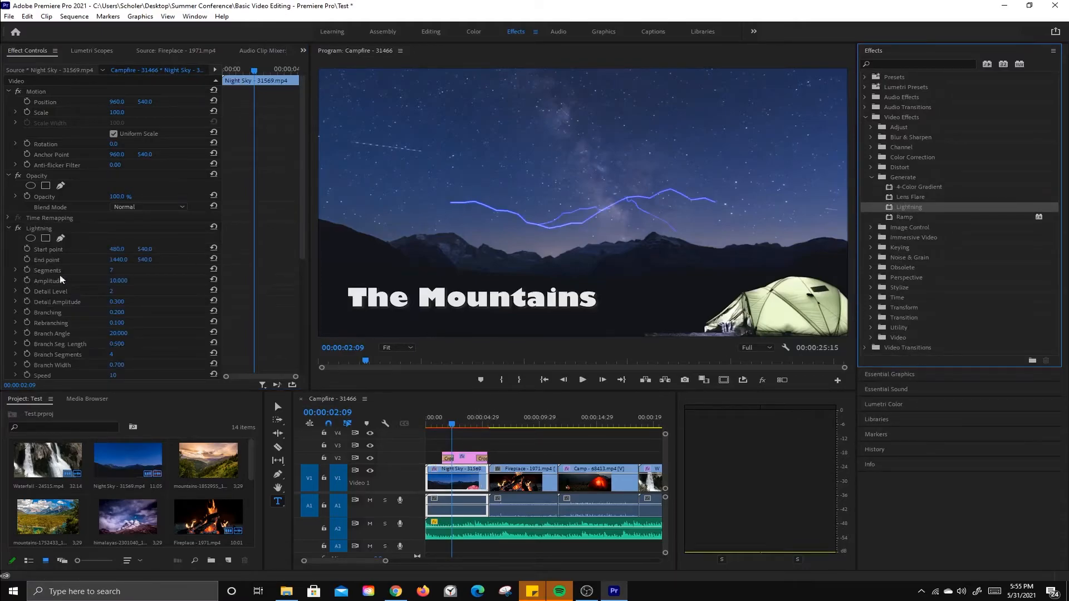
# - Set the Lightning start point to 348.0, 0.0 and its Segments to 7
pyautogui.scroll(-1, 38, 279)
pyautogui.scroll(-3, 38, 275)
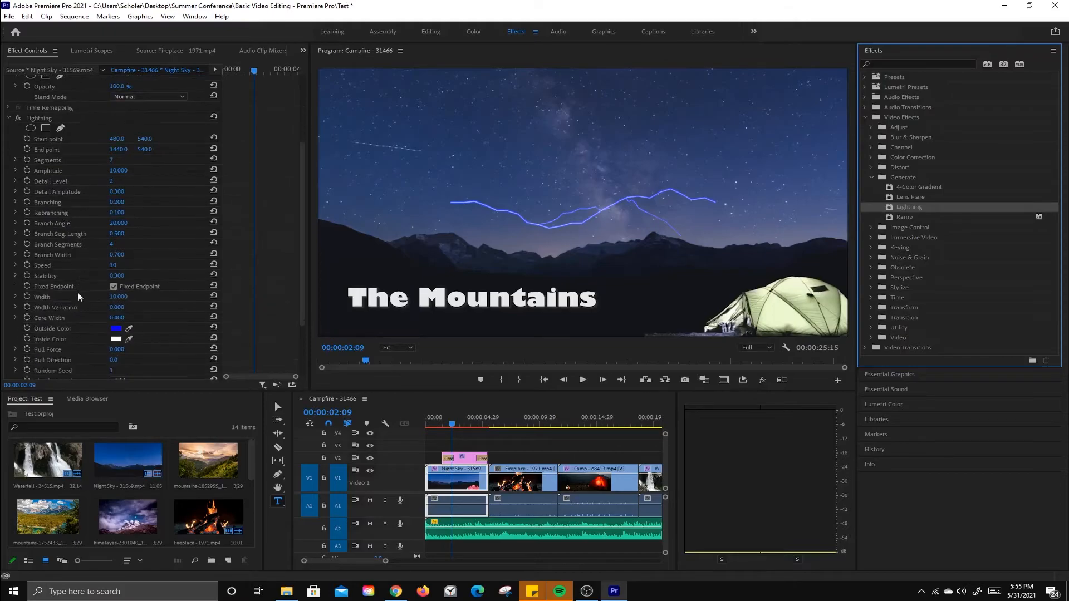
pyautogui.scroll(2, 80, 254)
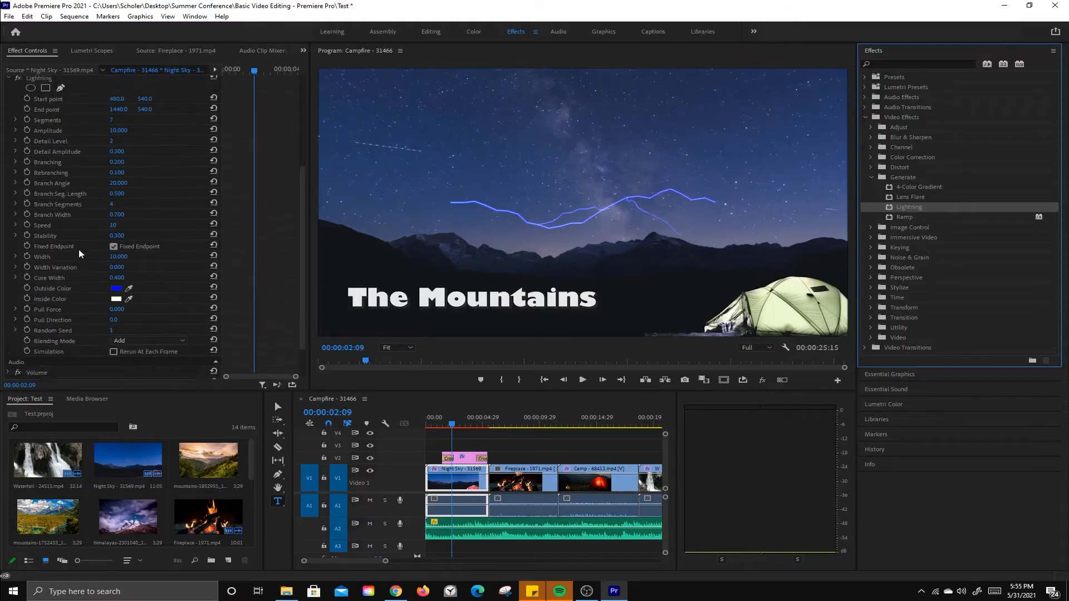
pyautogui.scroll(1, 80, 254)
pyautogui.moveTo(116, 190); pyautogui.dragTo(1, 189)
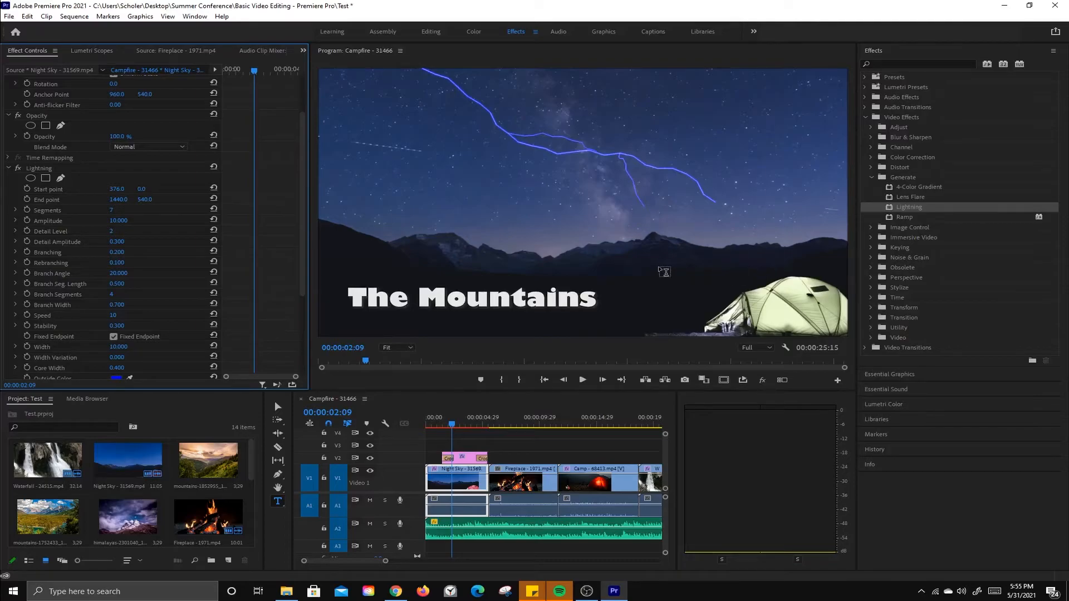
pyautogui.moveTo(126, 189); pyautogui.dragTo(114, 211)
pyautogui.click(125, 211)
pyautogui.write('7')
pyautogui.press('Return')
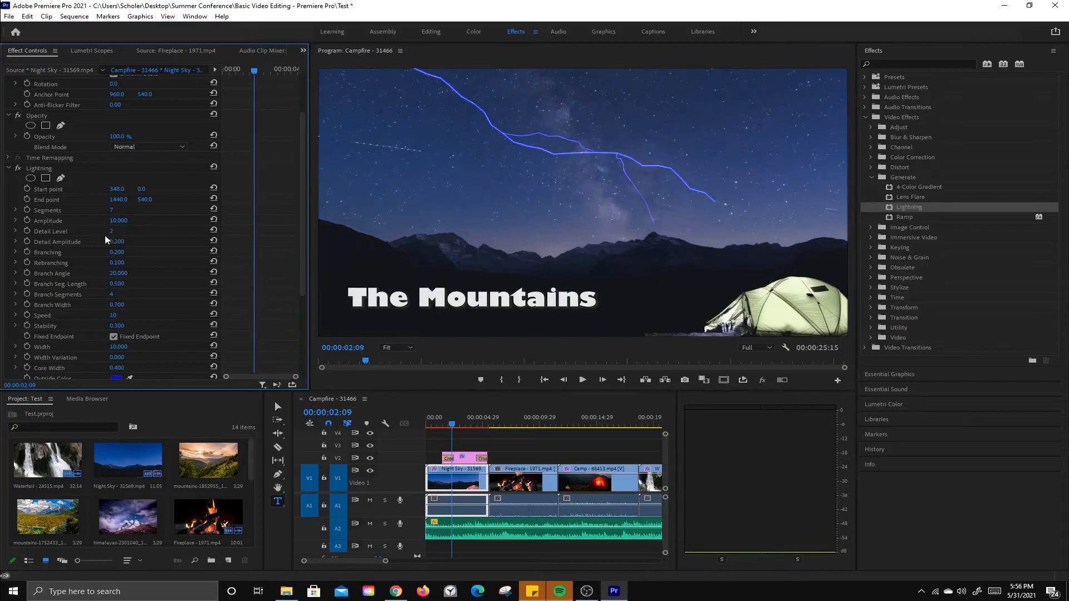
# - Look through the remaining Lightning settings and play the Night Sky clip from 00:00:01:12 to preview the bolt
pyautogui.scroll(-3, 132, 362)
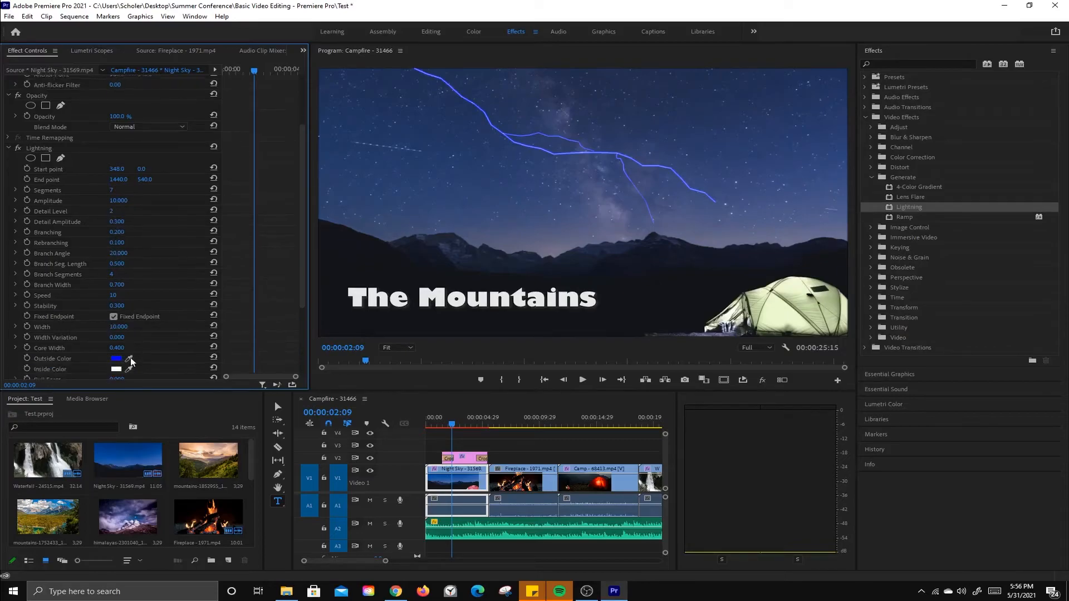
pyautogui.scroll(2, 131, 362)
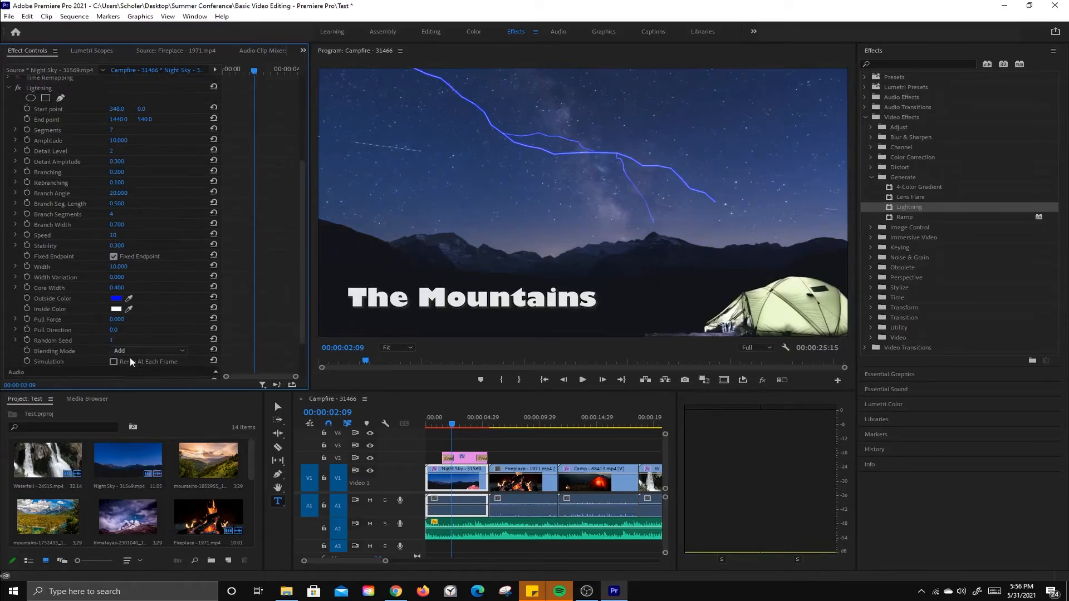
pyautogui.scroll(3, 129, 358)
pyautogui.click(452, 426)
pyautogui.moveTo(452, 426); pyautogui.dragTo(442, 427)
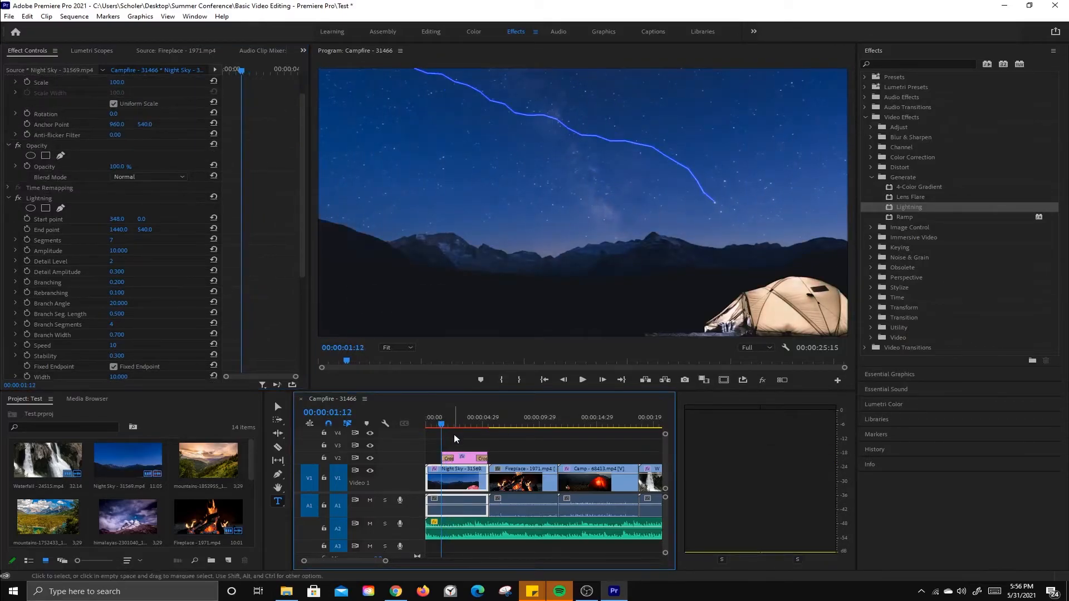
pyautogui.press('space')
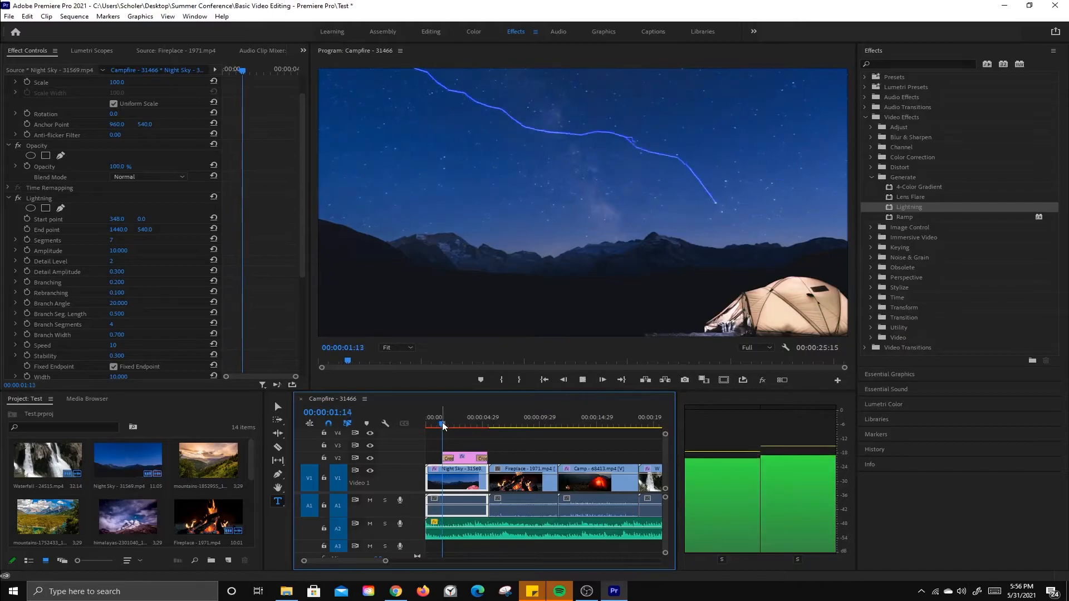
pyautogui.press('space')
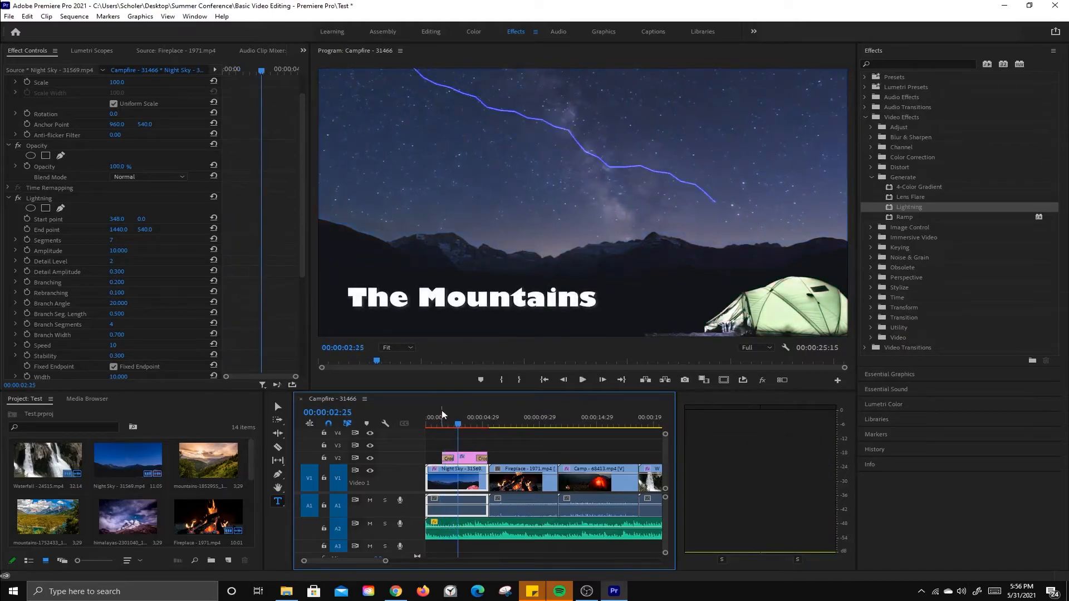
# - Split the Night Sky clip at 00:00:01:02 and again four frames on at 00:00:01:06
pyautogui.moveTo(459, 424); pyautogui.dragTo(440, 426)
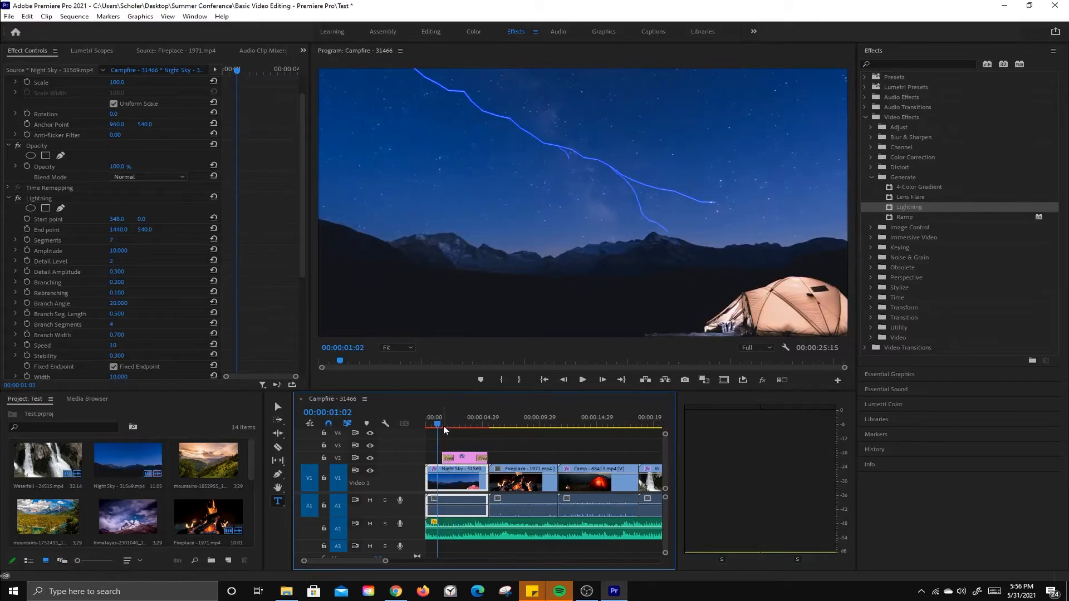
pyautogui.press('c')
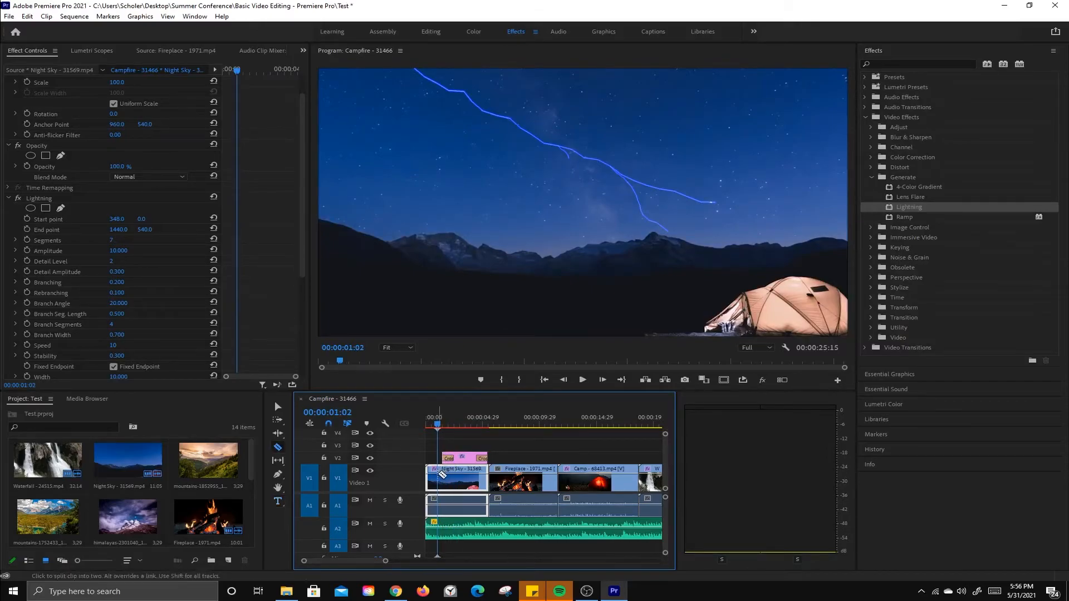
pyautogui.click(440, 472)
pyautogui.press('Right')
pyautogui.press('Right')
pyautogui.press('Right')
pyautogui.press('Right')
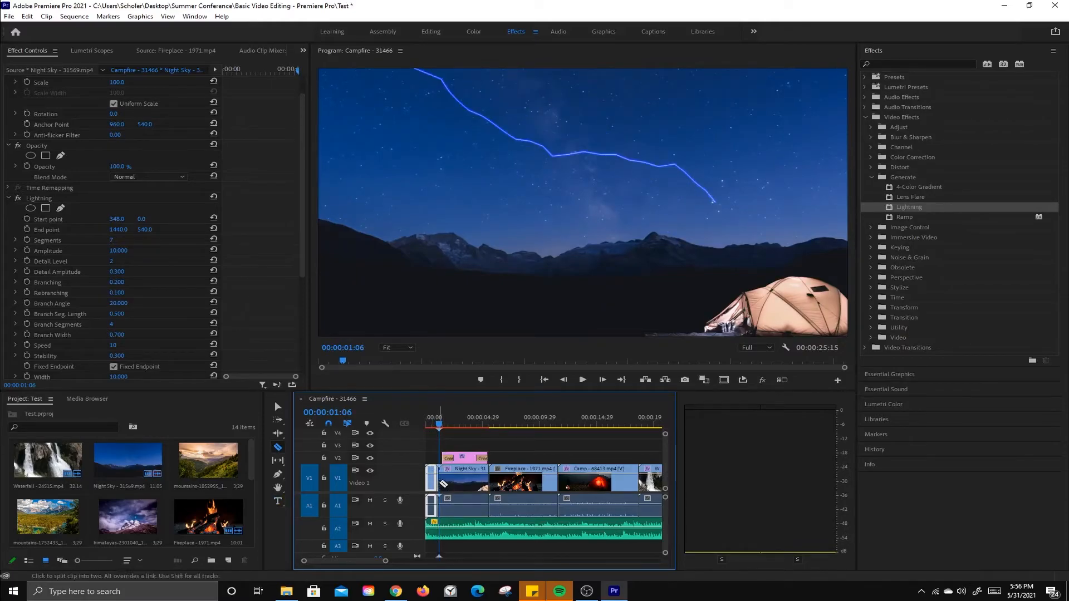
pyautogui.press('v')
pyautogui.click(432, 453)
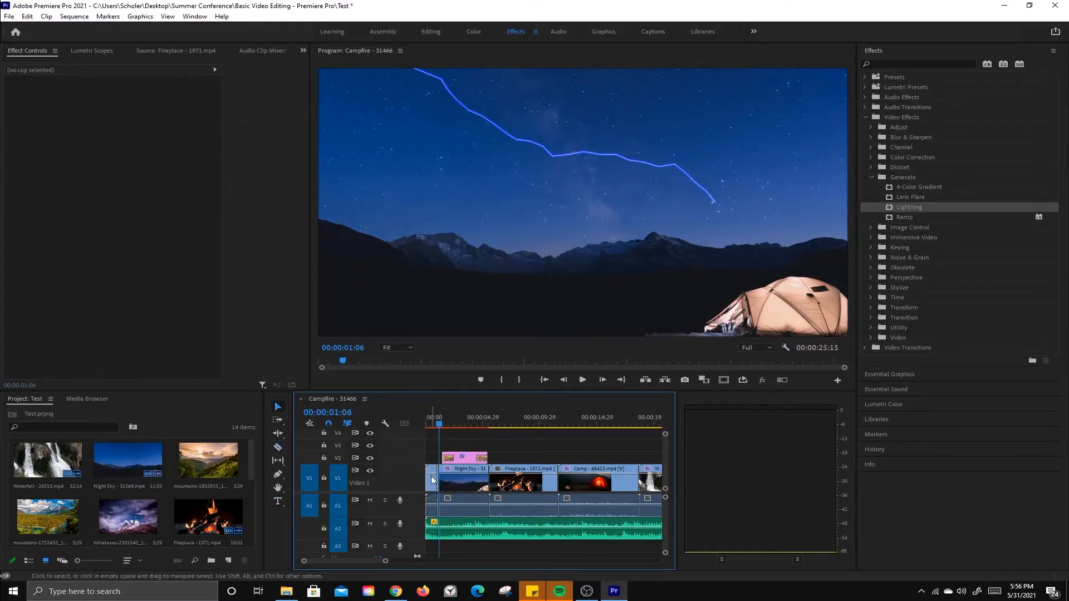
# - Delete the Lightning effect from the first and last segments of the split Night Sky clip
pyautogui.click(432, 480)
pyautogui.click(63, 229)
pyautogui.press('Delete')
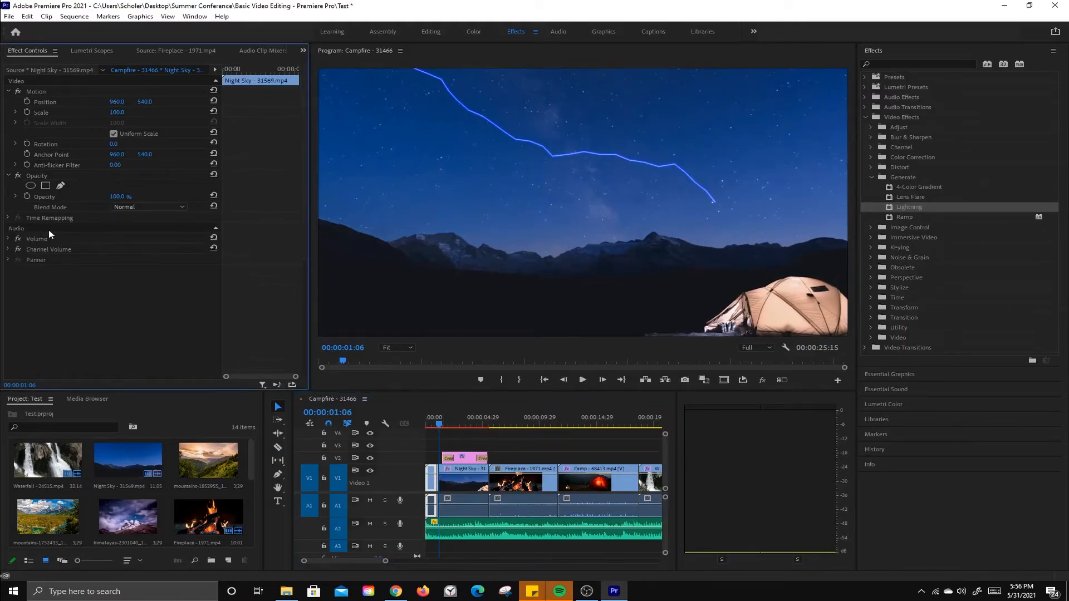
pyautogui.click(469, 479)
pyautogui.click(48, 229)
pyautogui.press('Delete')
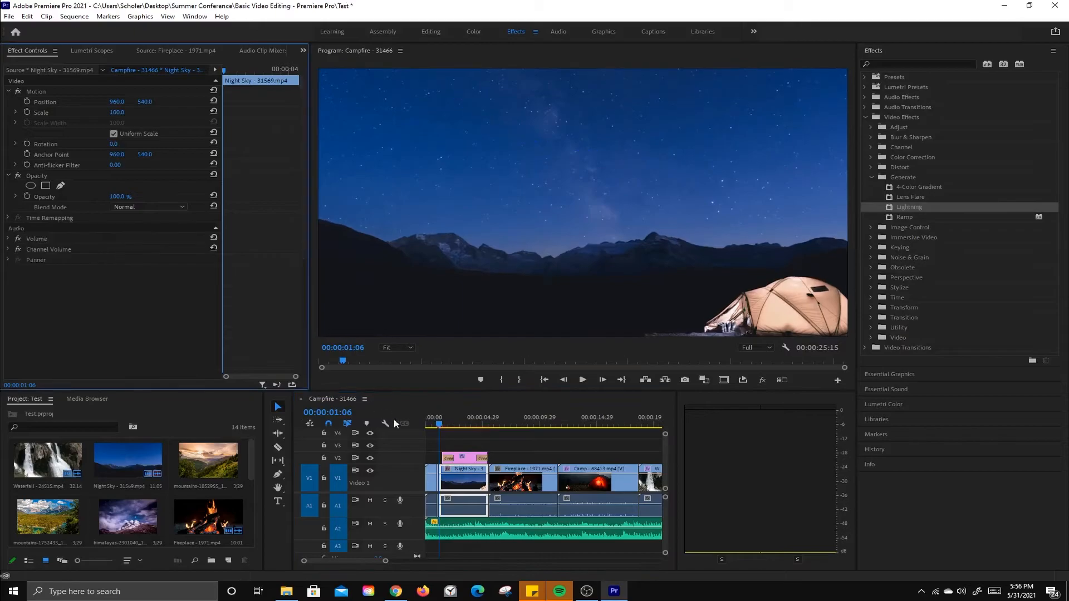
# - Play across the split Night Sky segments to check the lightning flash, and select the short middle segment
pyautogui.click(436, 426)
pyautogui.press('space')
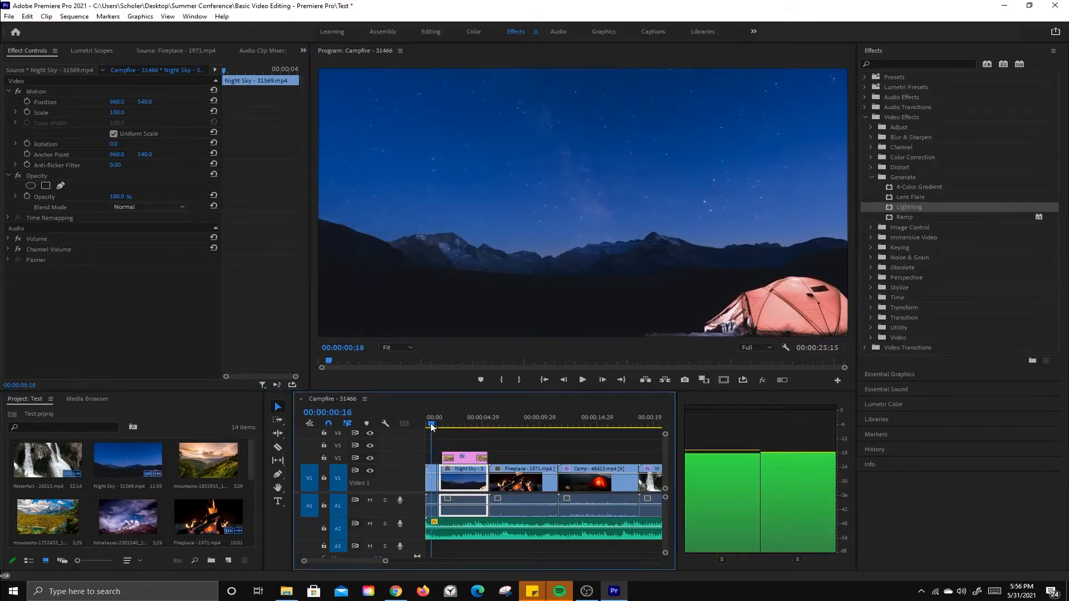
pyautogui.press('space')
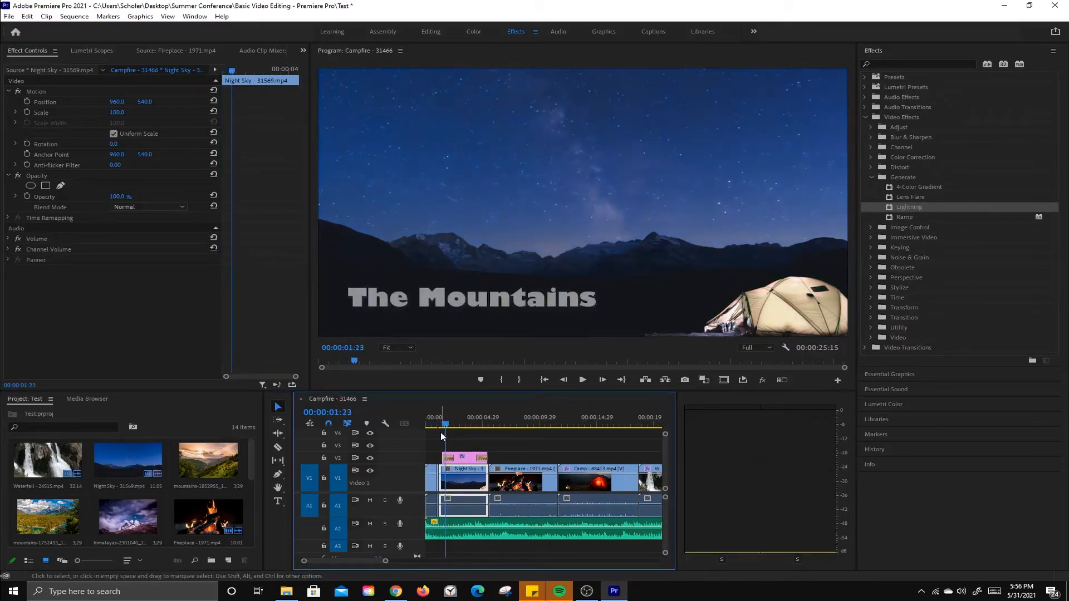
pyautogui.click(438, 486)
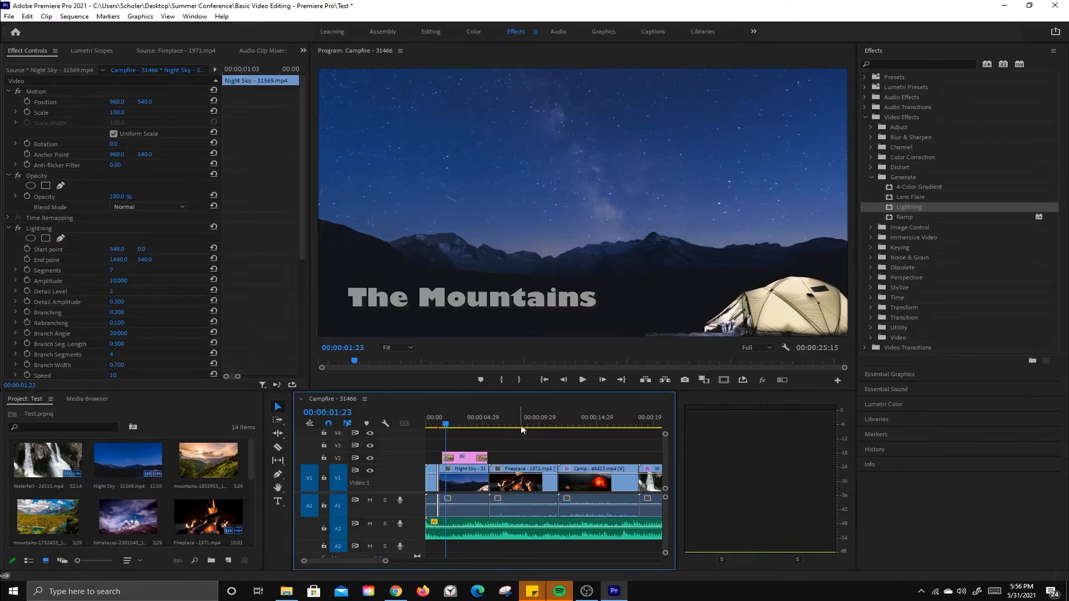
# - Search the effects for "circle" and apply the Circle effect to the Camp clip, with the playhead at 00:00:14:09
pyautogui.click(591, 421)
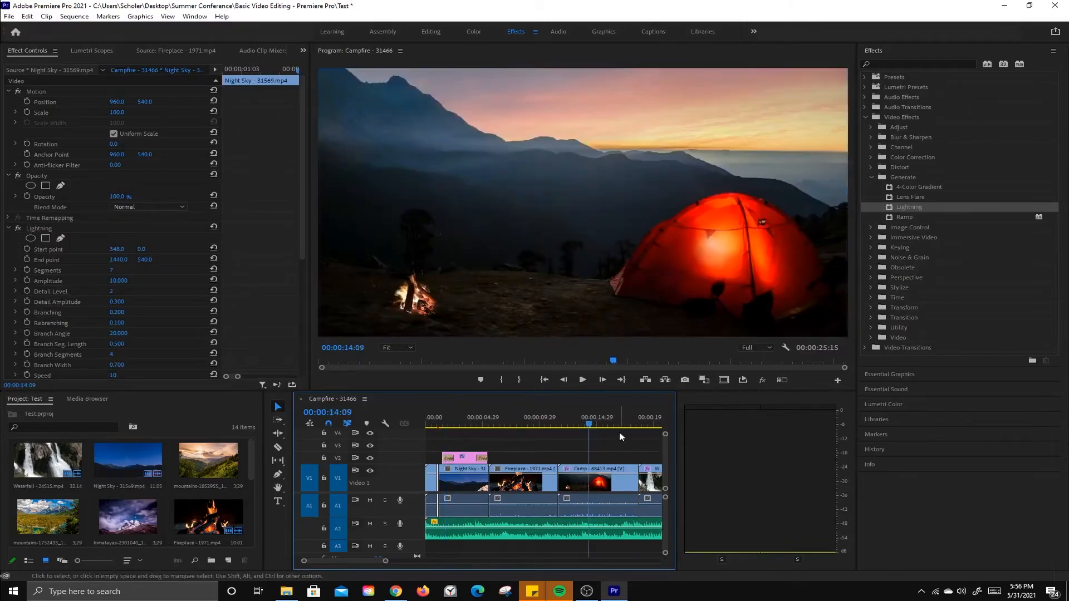
pyautogui.click(872, 178)
pyautogui.click(901, 63)
pyautogui.write('circle')
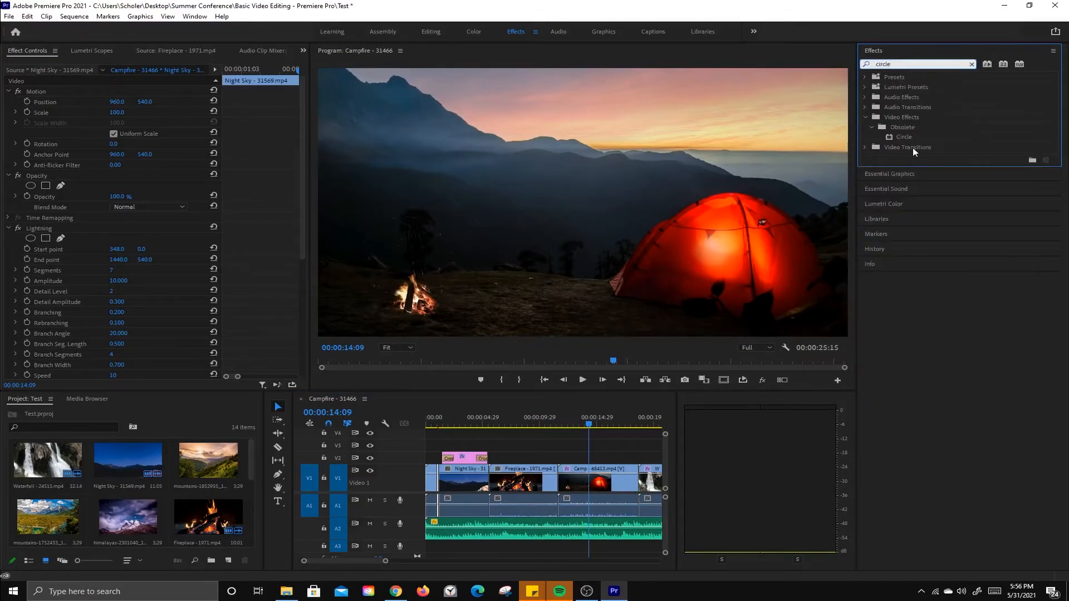
pyautogui.click(901, 137)
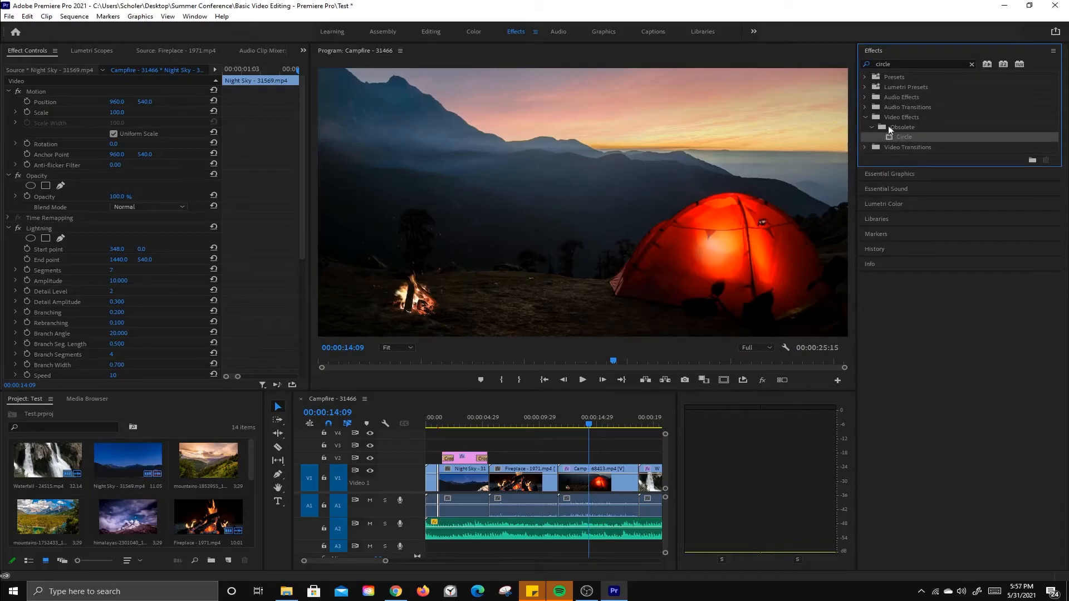
pyautogui.moveTo(894, 135); pyautogui.dragTo(591, 481)
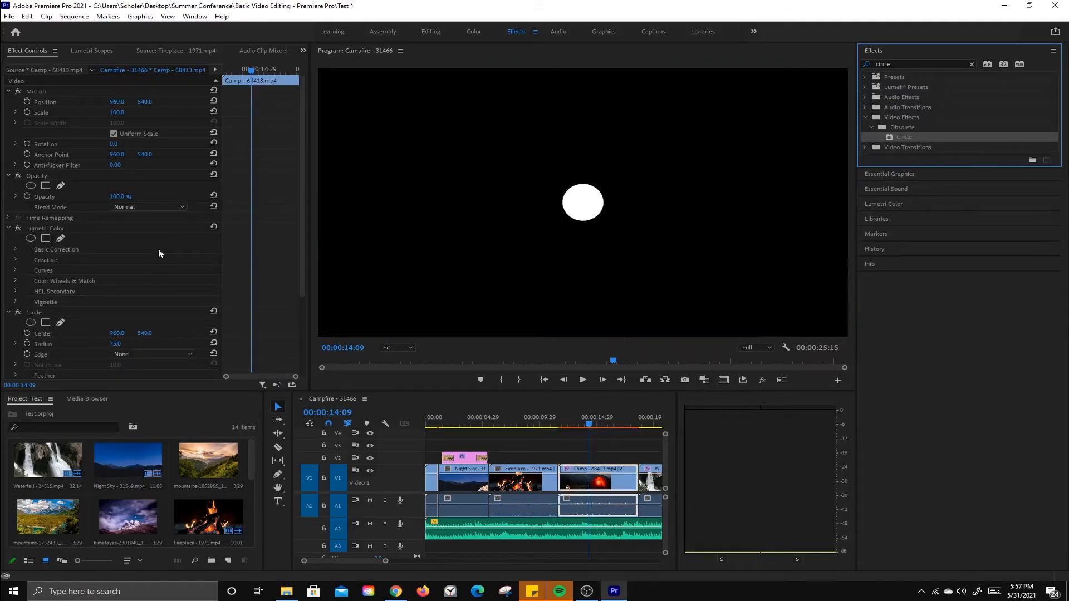
# - Set the Circle effect's blending mode to Normal
pyautogui.scroll(-4, 50, 278)
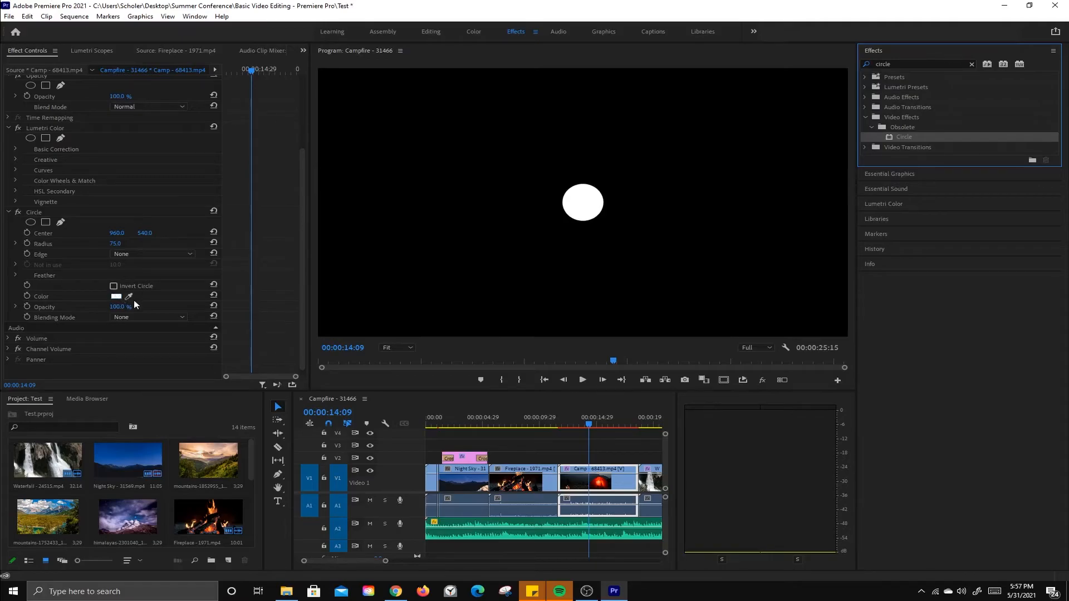
pyautogui.click(141, 317)
pyautogui.click(142, 336)
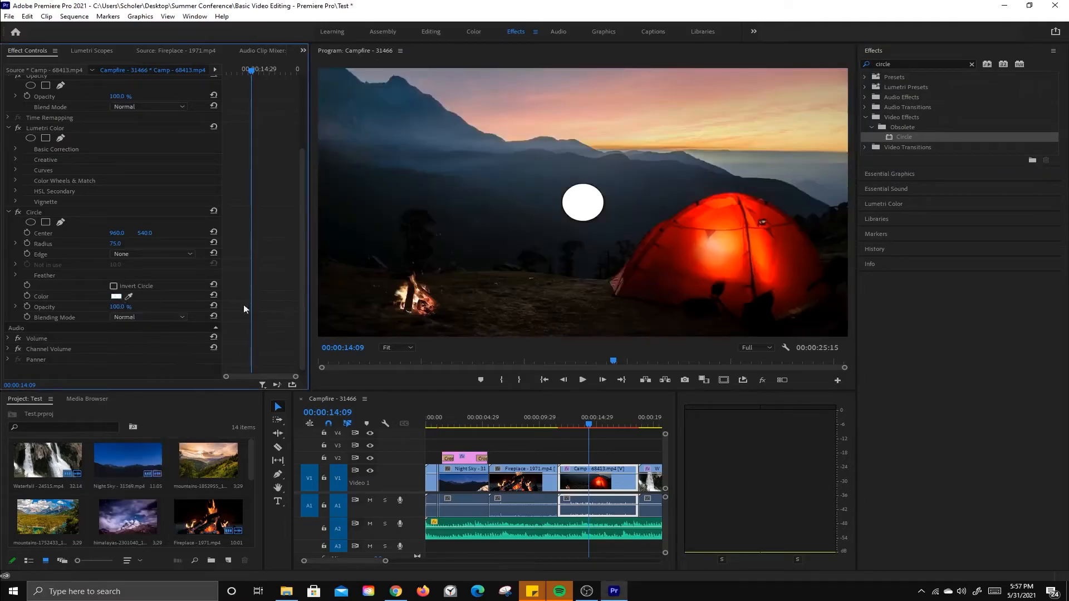
# - Invert the Circle effect with a radius of about 580 and set its blending mode to Normal
pyautogui.click(114, 286)
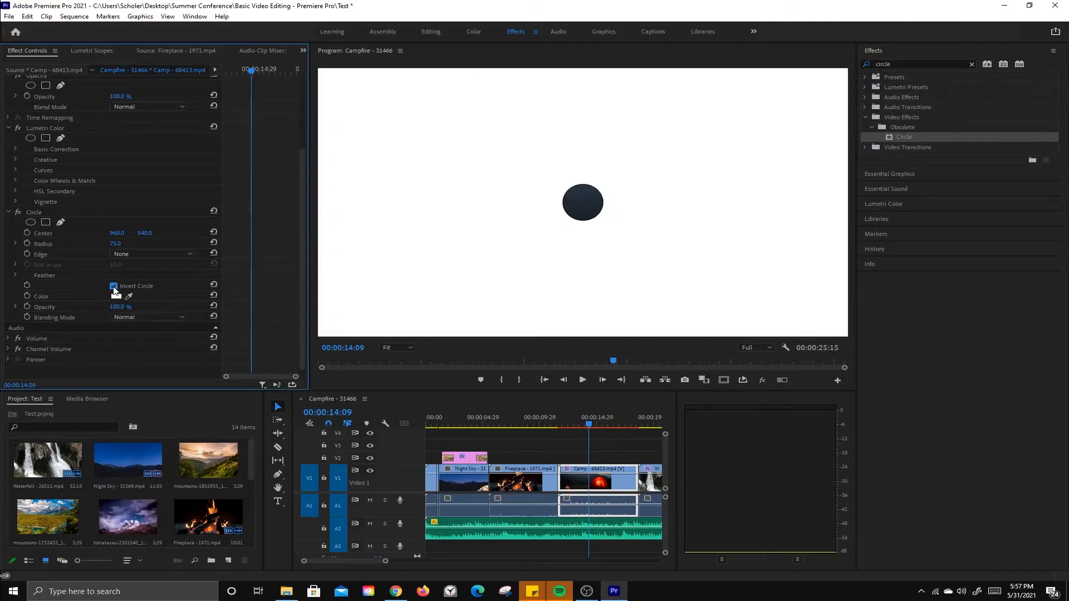
pyautogui.moveTo(118, 243); pyautogui.dragTo(402, 243)
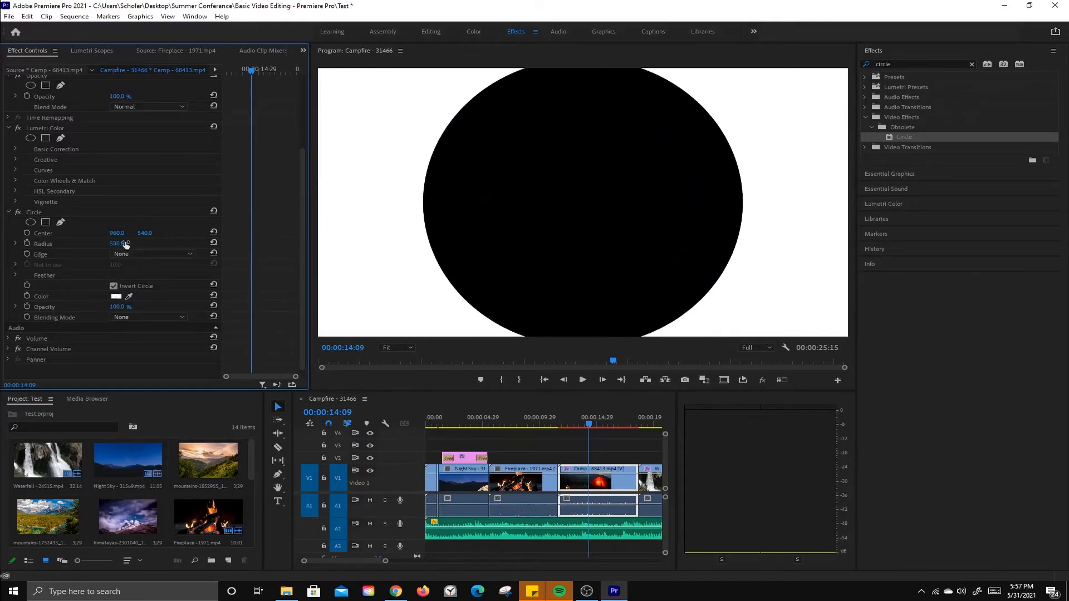
pyautogui.click(154, 317)
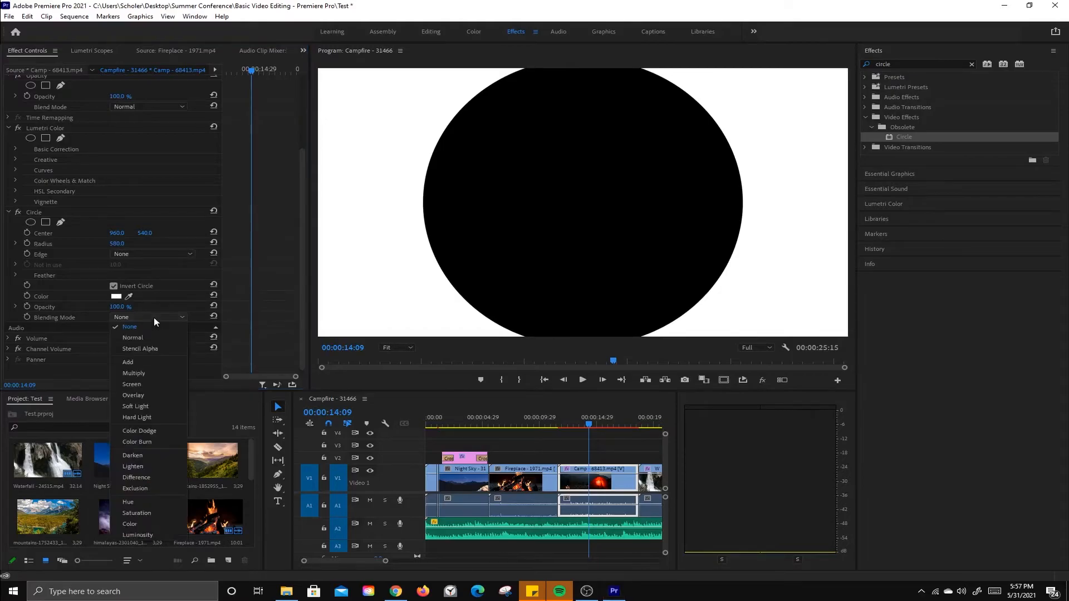
pyautogui.click(149, 340)
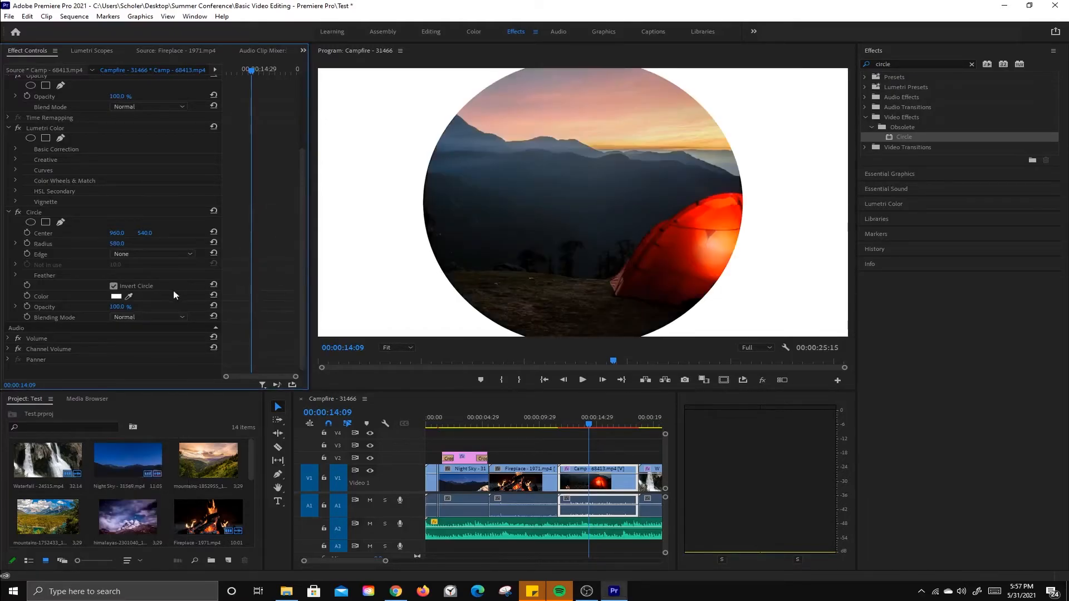
# - Set the Circle effect's color to black (000000) and enlarge its radius to about 915
pyautogui.click(115, 297)
pyautogui.click(418, 244)
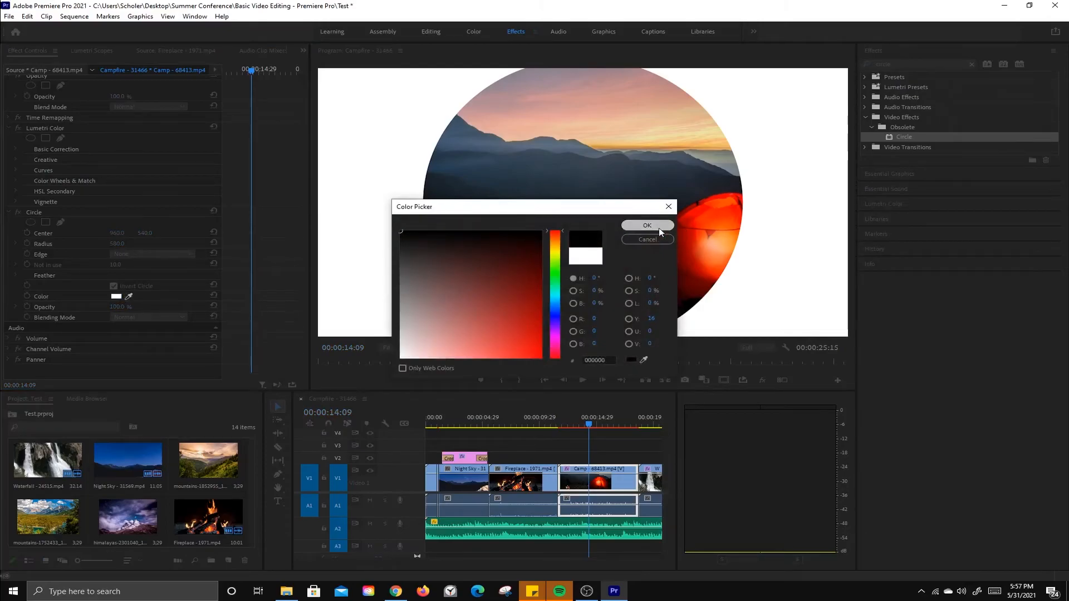
pyautogui.click(647, 226)
pyautogui.moveTo(115, 243); pyautogui.dragTo(301, 243)
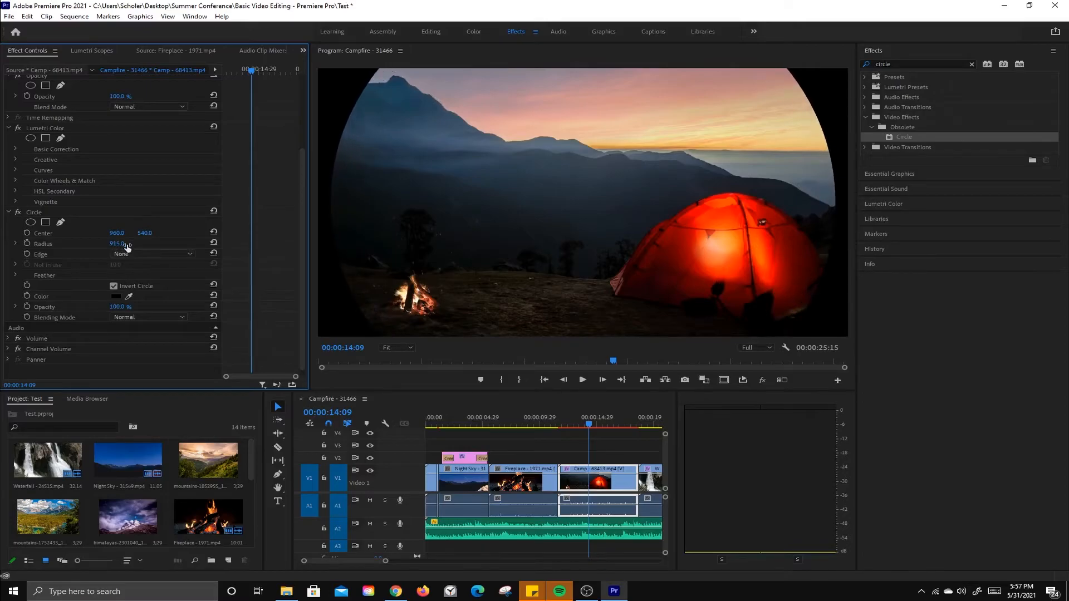
# - Soften the circle by setting its Feather Outer Edge to about 233
pyautogui.click(15, 275)
pyautogui.moveTo(110, 285); pyautogui.dragTo(239, 285)
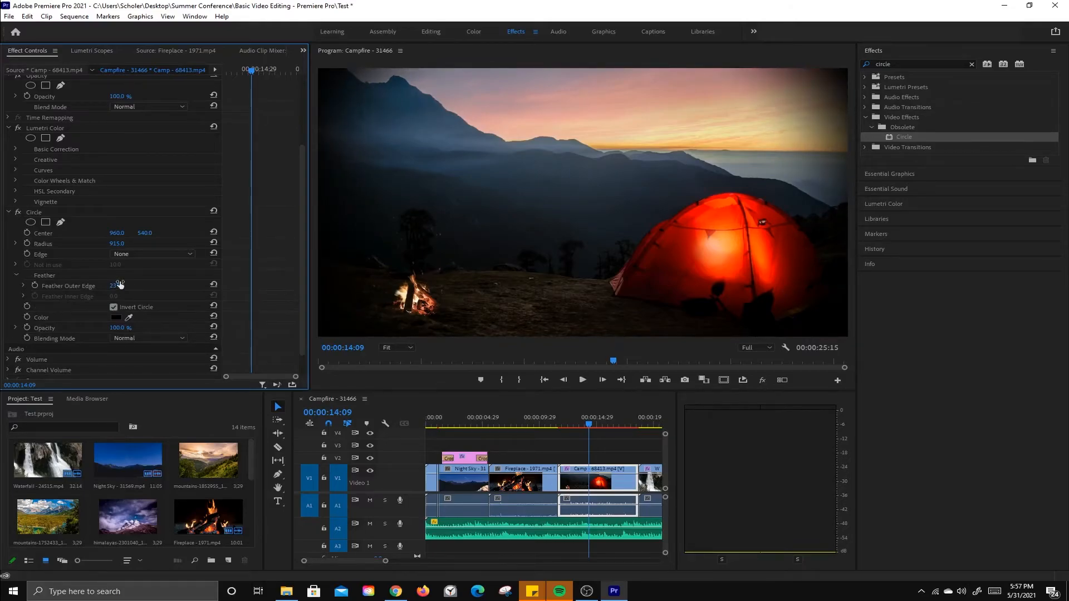
pyautogui.scroll(-2, 130, 286)
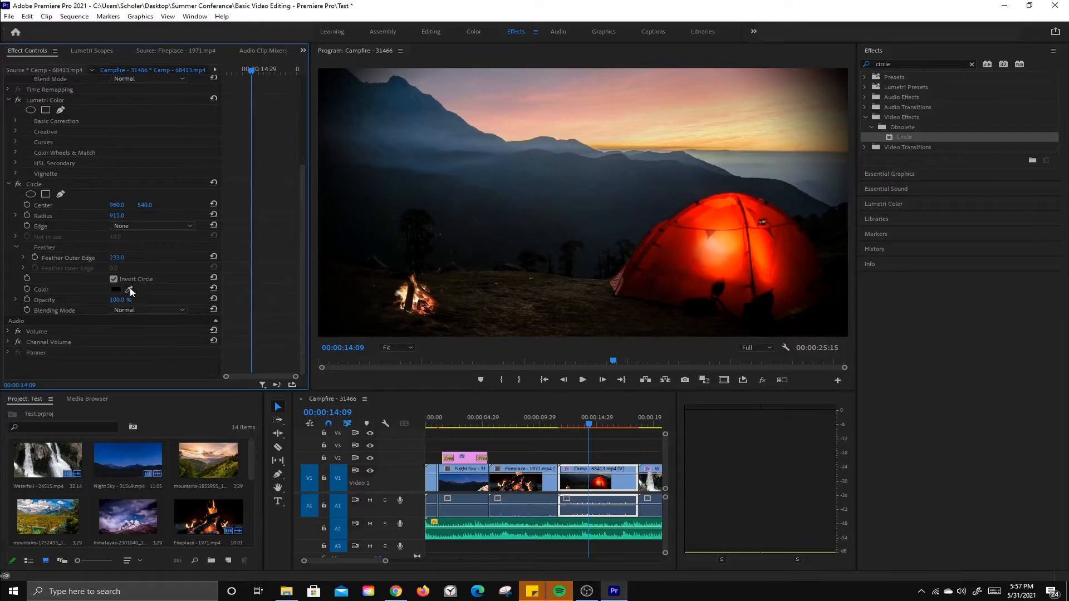
pyautogui.scroll(3, 129, 288)
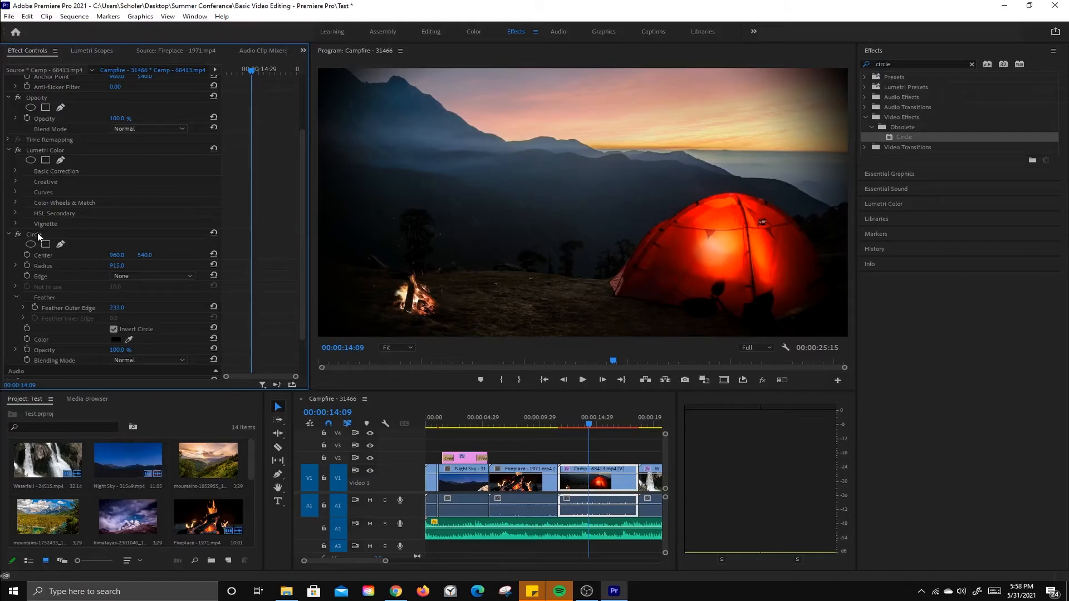
# - Place the playhead at 00:00:17:15 near the end of the Camp clip and mute audio tracks A1 and A2
pyautogui.moveTo(310, 213); pyautogui.dragTo(383, 213)
pyautogui.moveTo(586, 418); pyautogui.dragTo(627, 429)
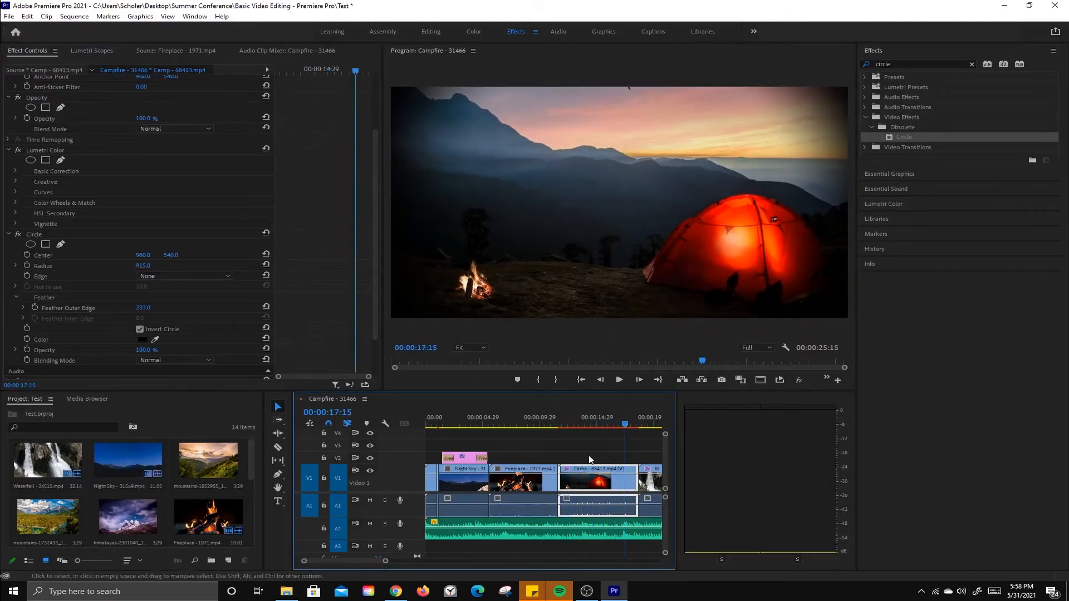
pyautogui.click(370, 524)
pyautogui.click(369, 500)
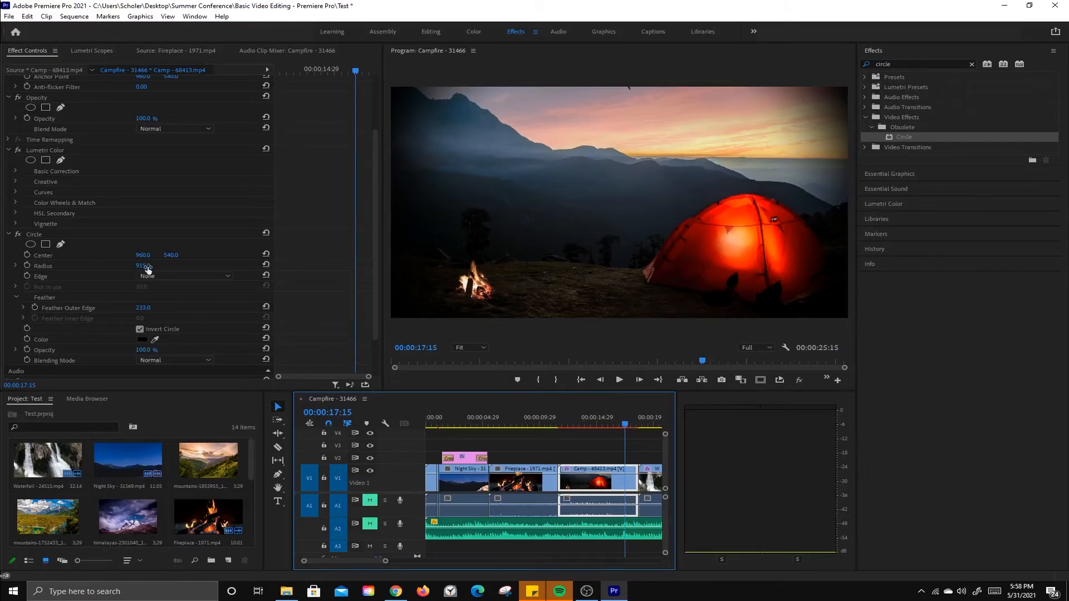
# - Animate the circle's Radius with keyframes of 915 at 00:00:17:15 and about 92 at 00:00:18:19
pyautogui.click(26, 266)
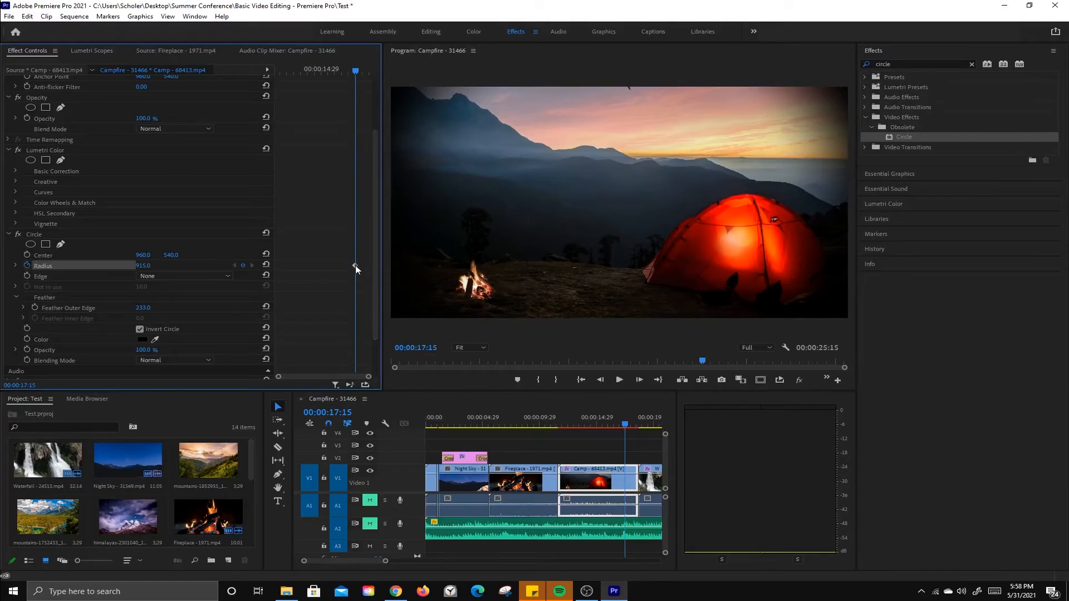
pyautogui.moveTo(354, 77); pyautogui.dragTo(362, 72)
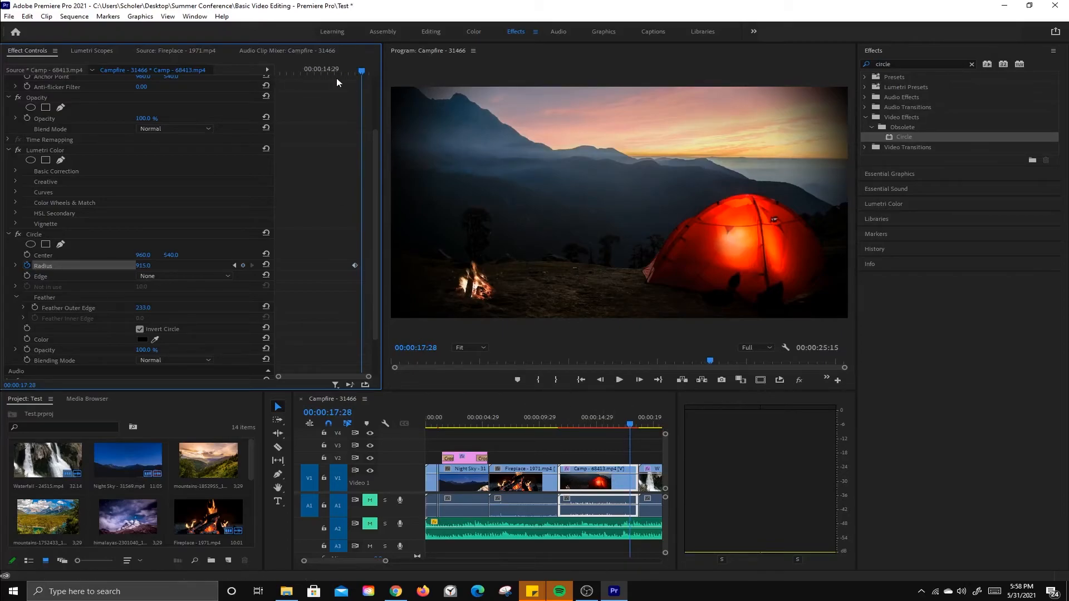
pyautogui.moveTo(362, 71); pyautogui.dragTo(370, 70)
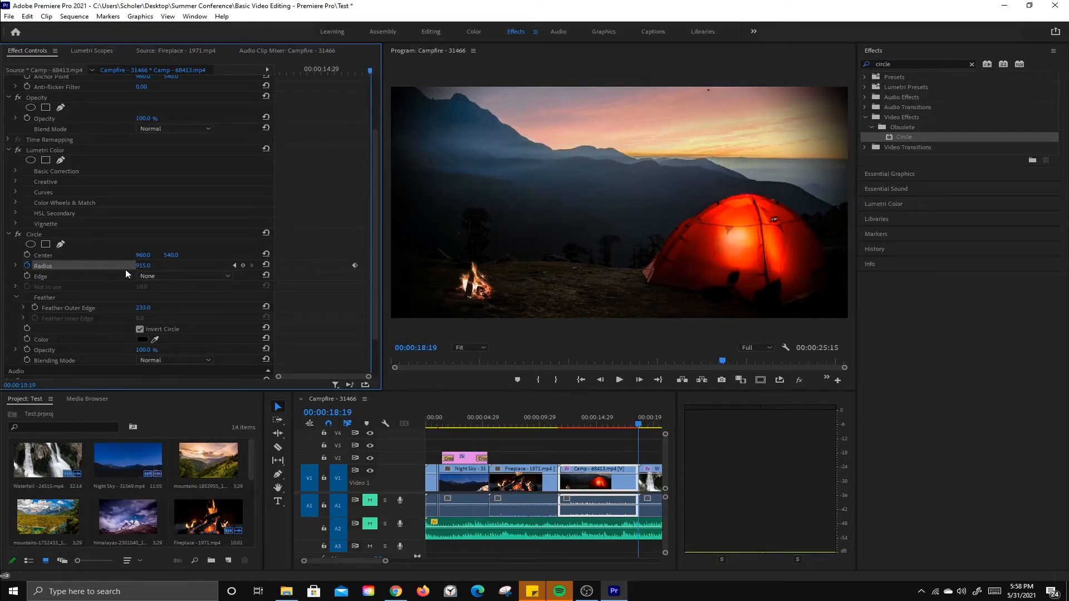
pyautogui.moveTo(143, 266); pyautogui.dragTo(65, 266)
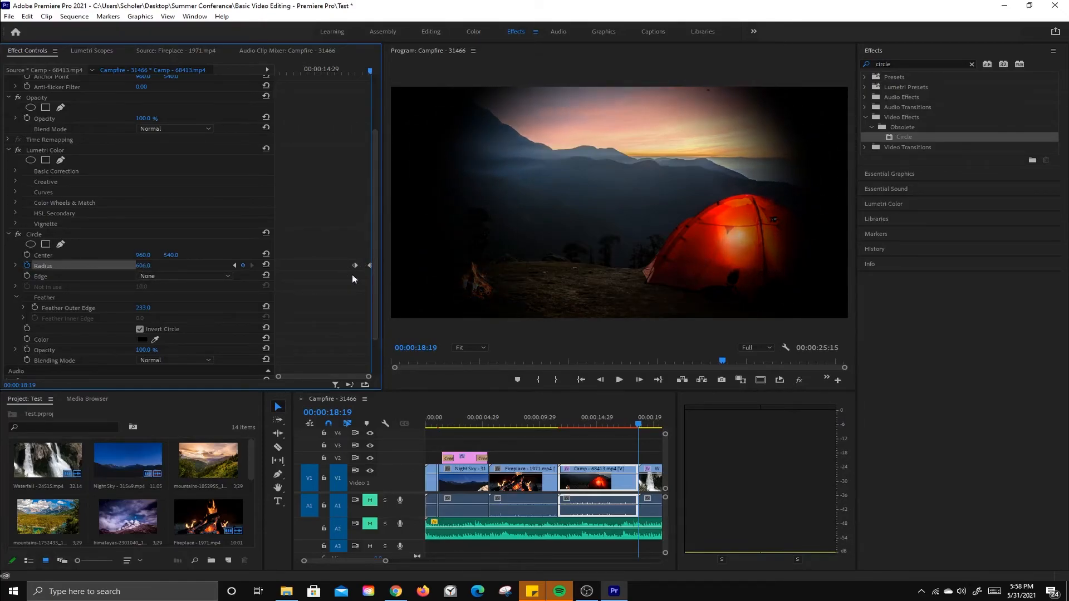
pyautogui.moveTo(147, 266)
pyautogui.mouseDown()
pyautogui.moveTo(59, 267)
pyautogui.moveTo(159, 271)
pyautogui.mouseUp()
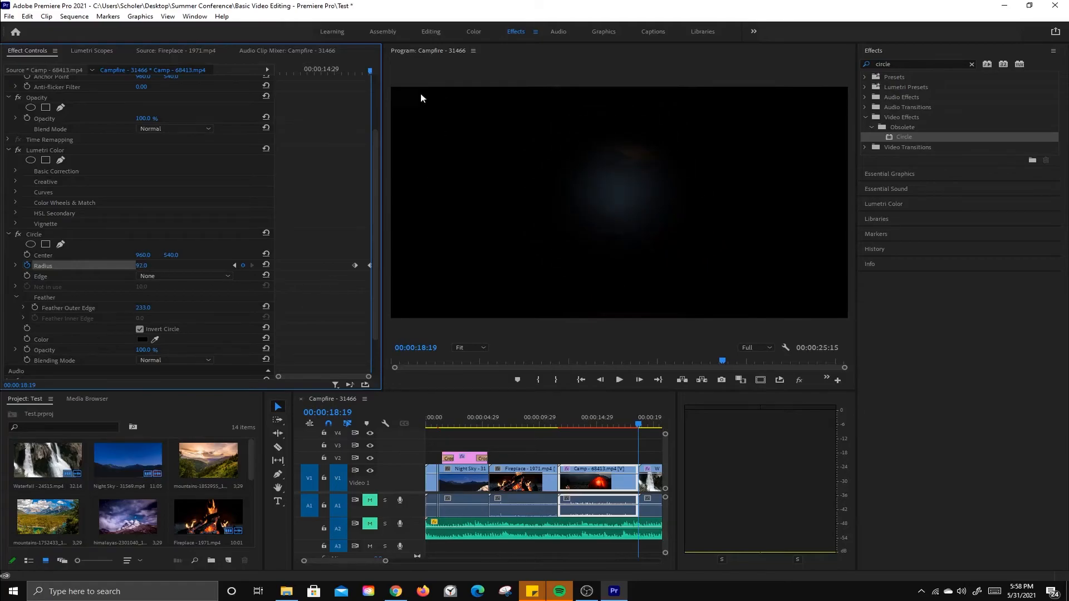
# - Play the end of the Camp clip into the Waterfall clip to check the closing circle animation
pyautogui.moveTo(370, 73); pyautogui.dragTo(345, 74)
pyautogui.press('space')
pyautogui.press('space')
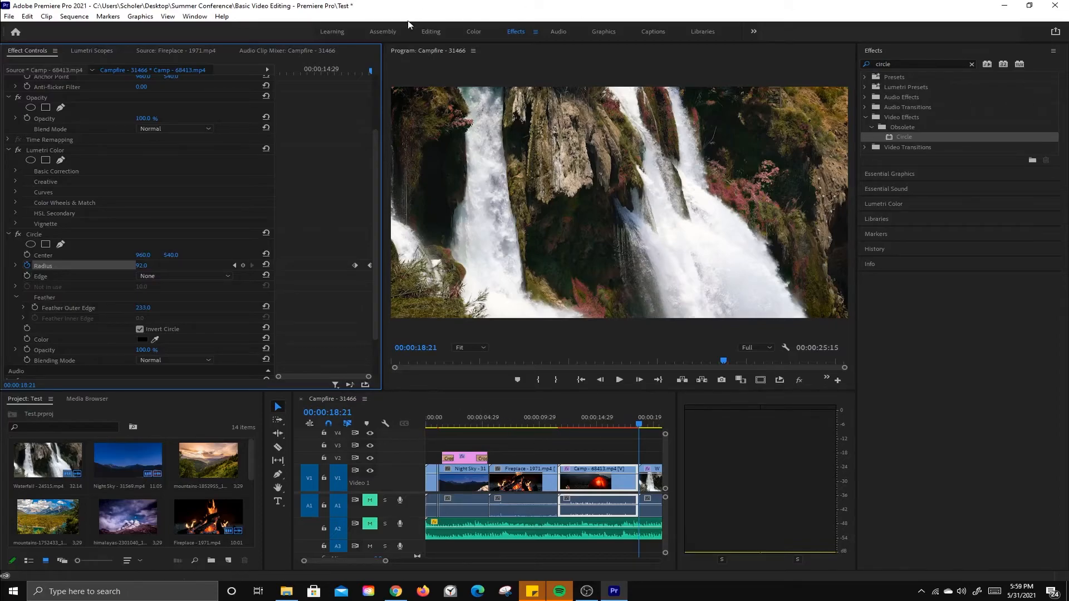
# - Switch to the Editing workspace and review the sequence by playing it, stopping at 00:00:10:10
pyautogui.click(430, 31)
pyautogui.moveTo(689, 382); pyautogui.dragTo(574, 393)
pyautogui.press('Home')
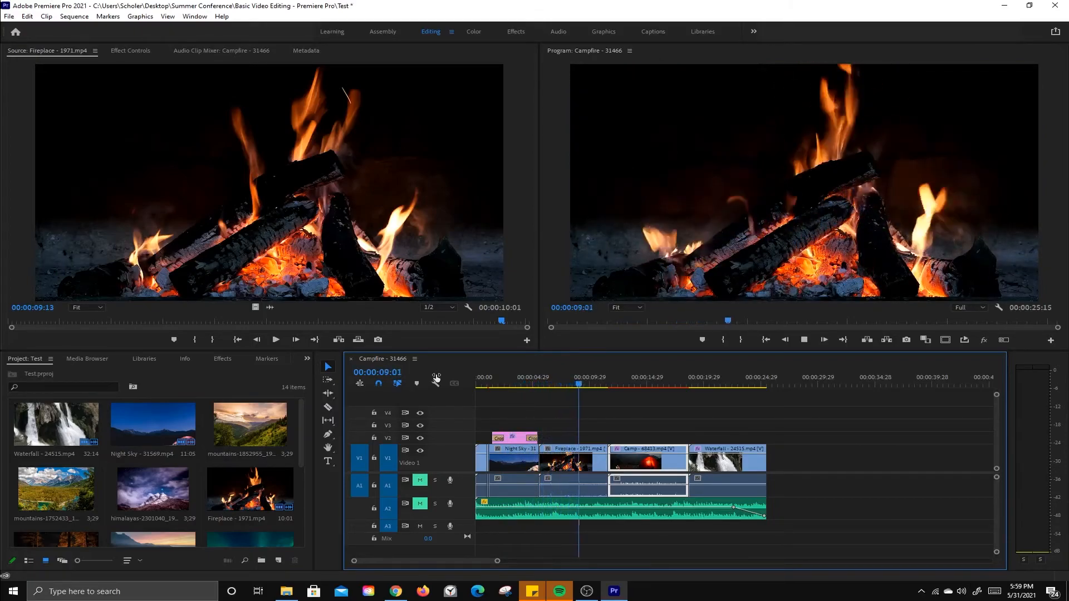
pyautogui.press('space')
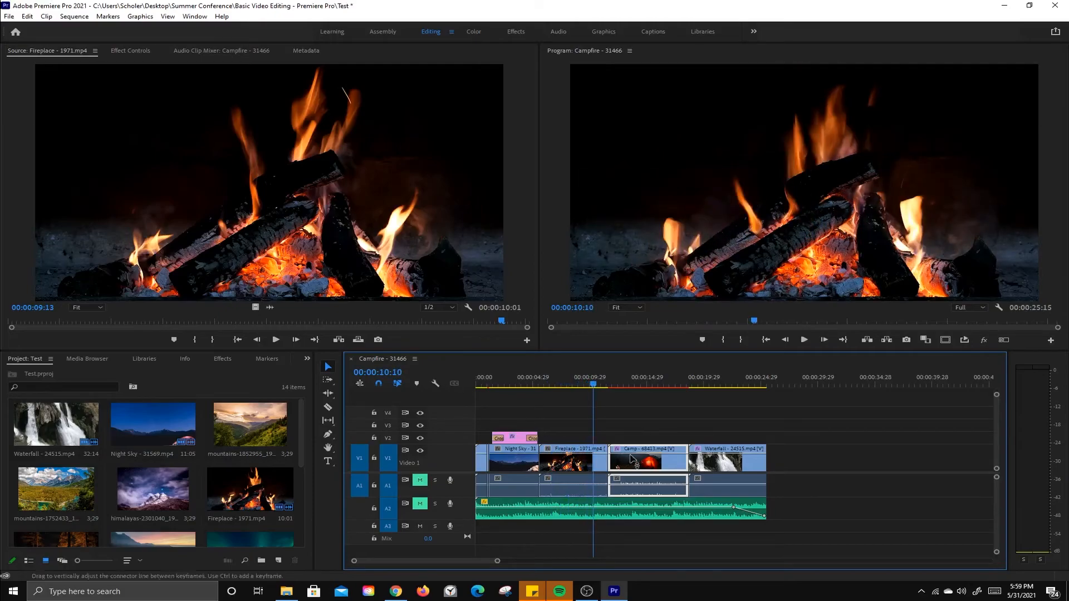
# - Open the media export settings for the Campfire sequence and choose H.264 as the format
pyautogui.click(9, 16)
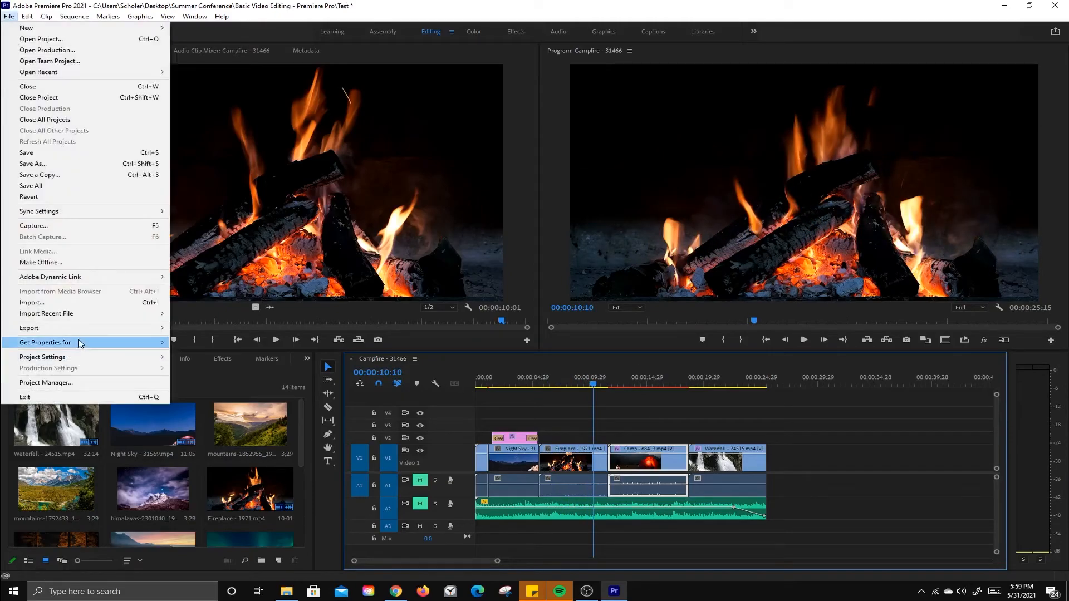
pyautogui.moveTo(134, 331)
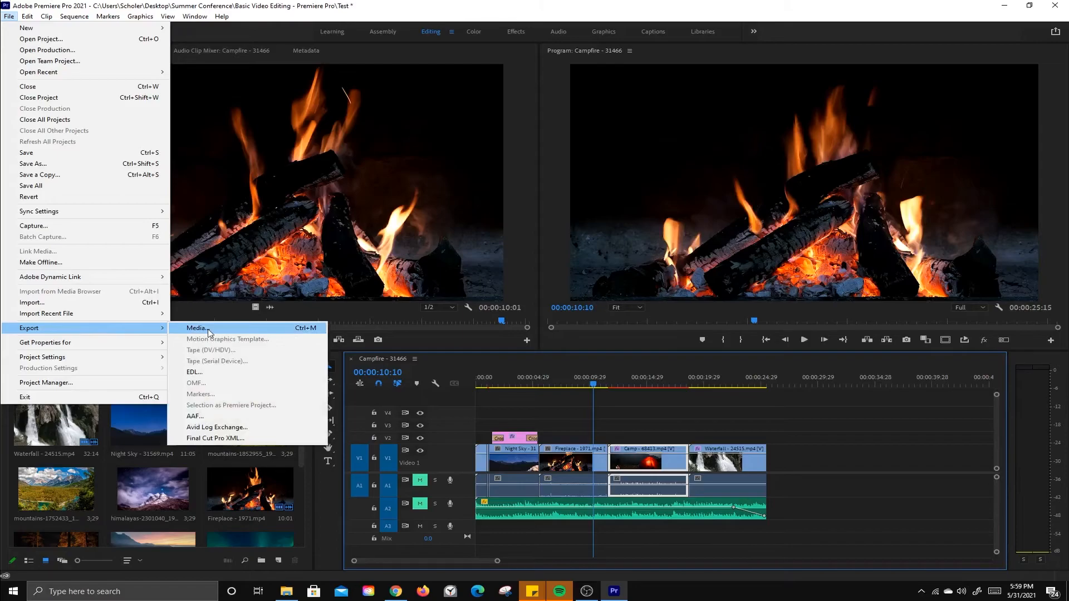
pyautogui.click(614, 417)
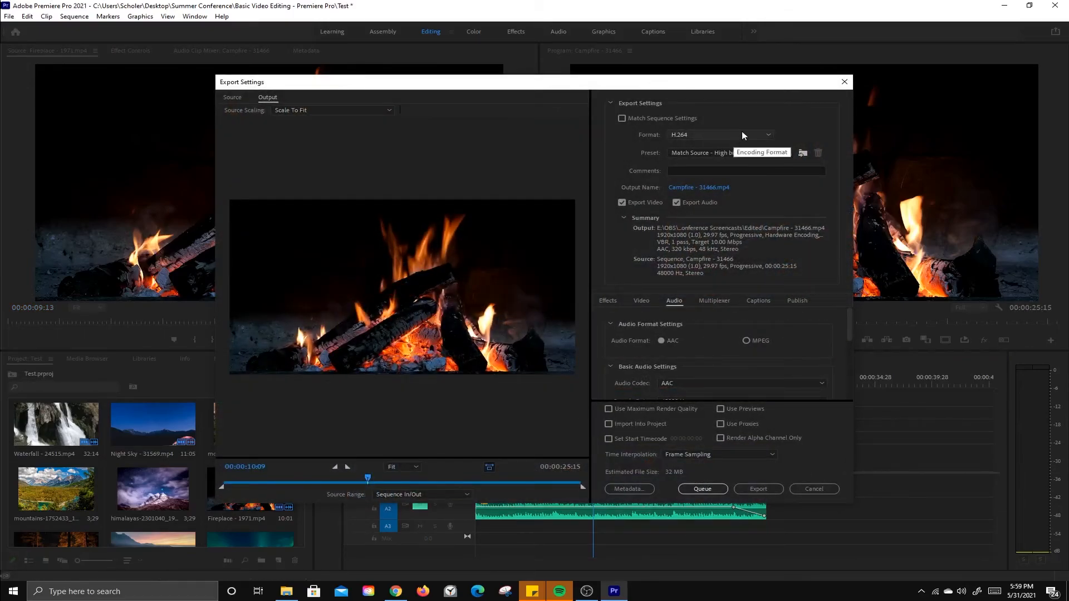
pyautogui.moveTo(557, 81); pyautogui.dragTo(494, 52)
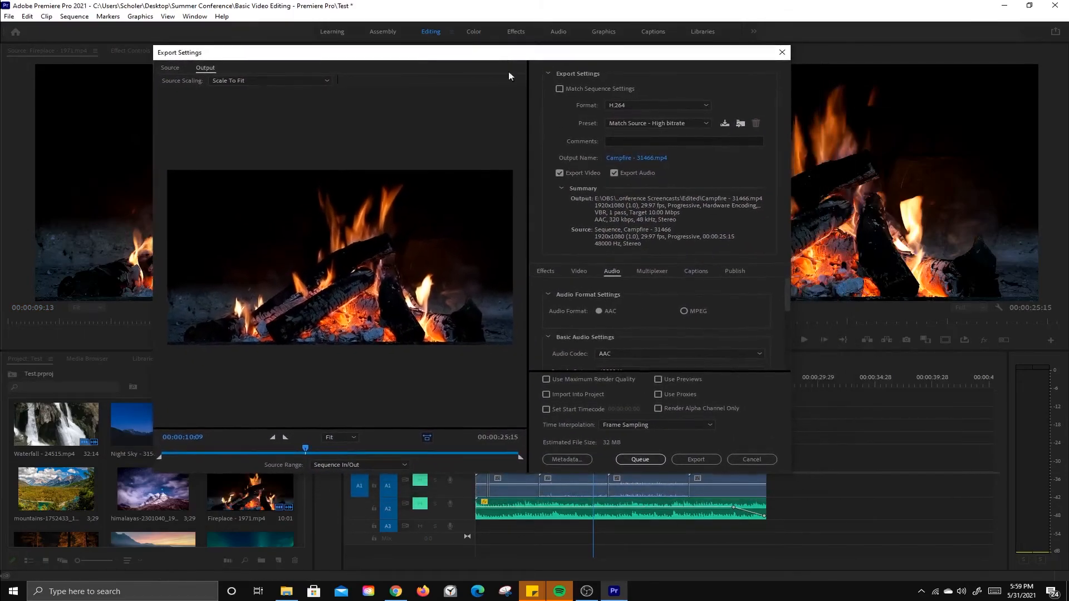
pyautogui.click(661, 107)
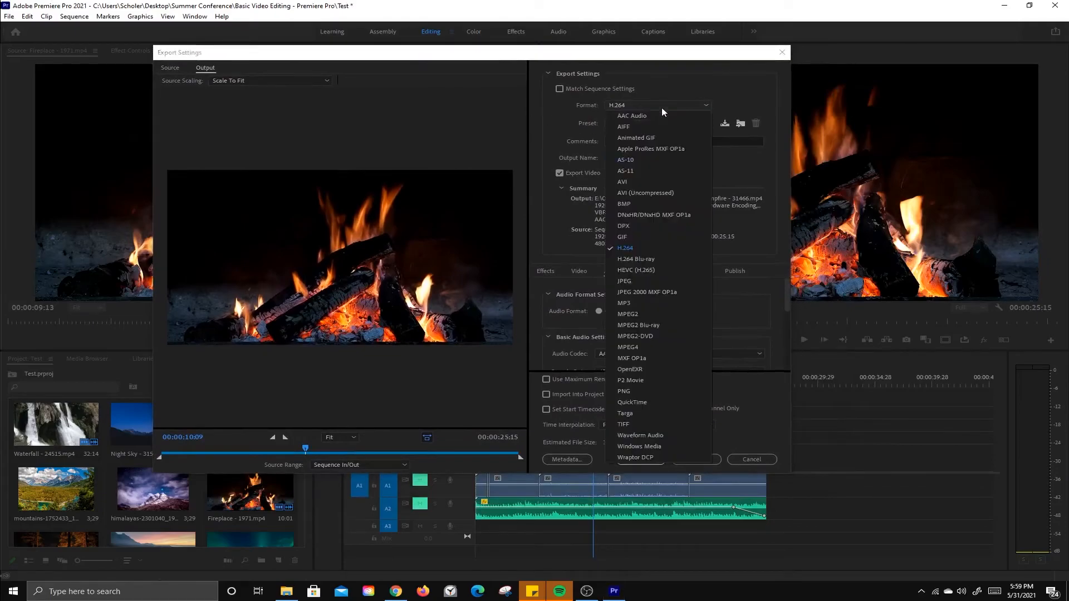
pyautogui.click(634, 248)
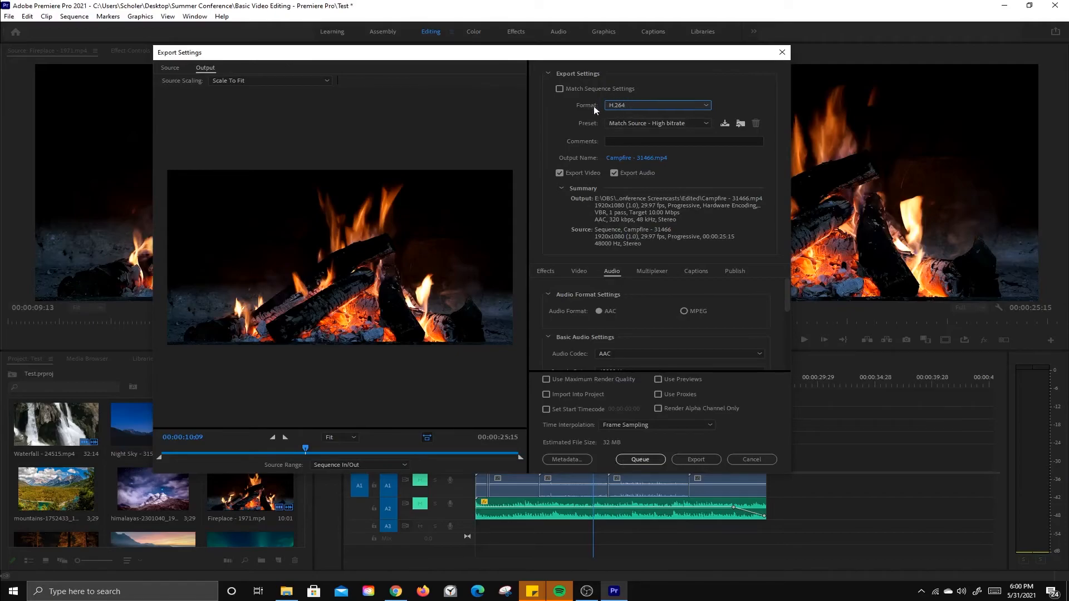
pyautogui.click(625, 105)
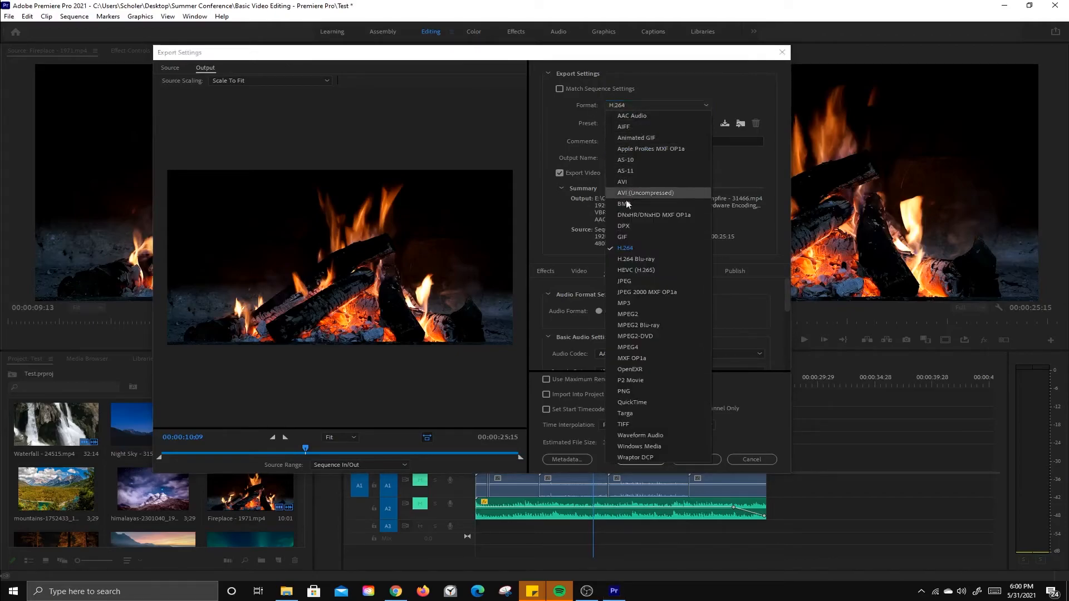
pyautogui.click(634, 254)
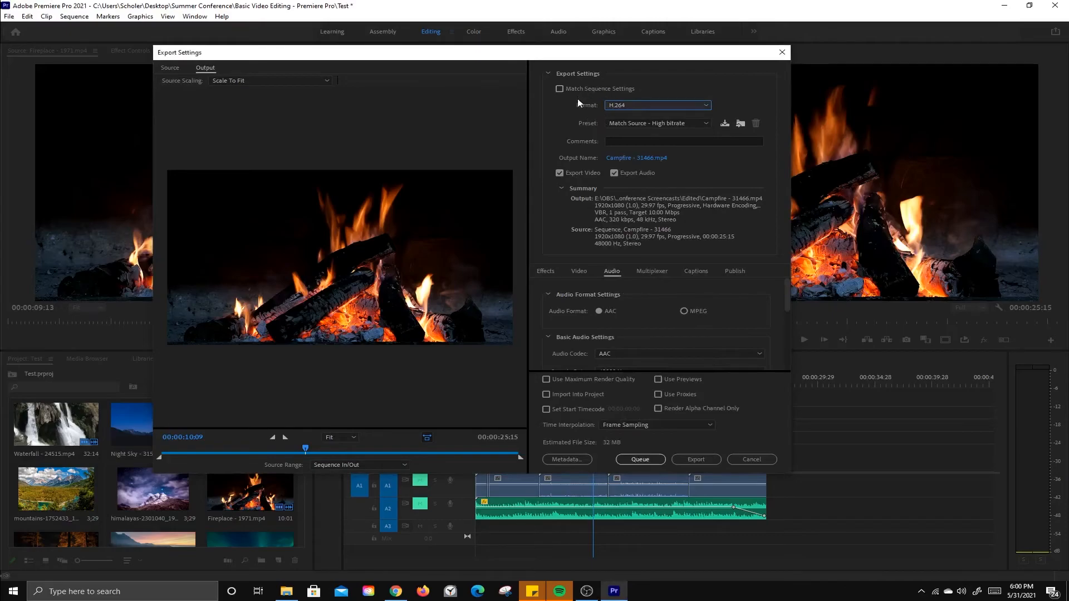
# - Set the output to a file named Finished Video on the Desktop and export the sequence
pyautogui.click(630, 157)
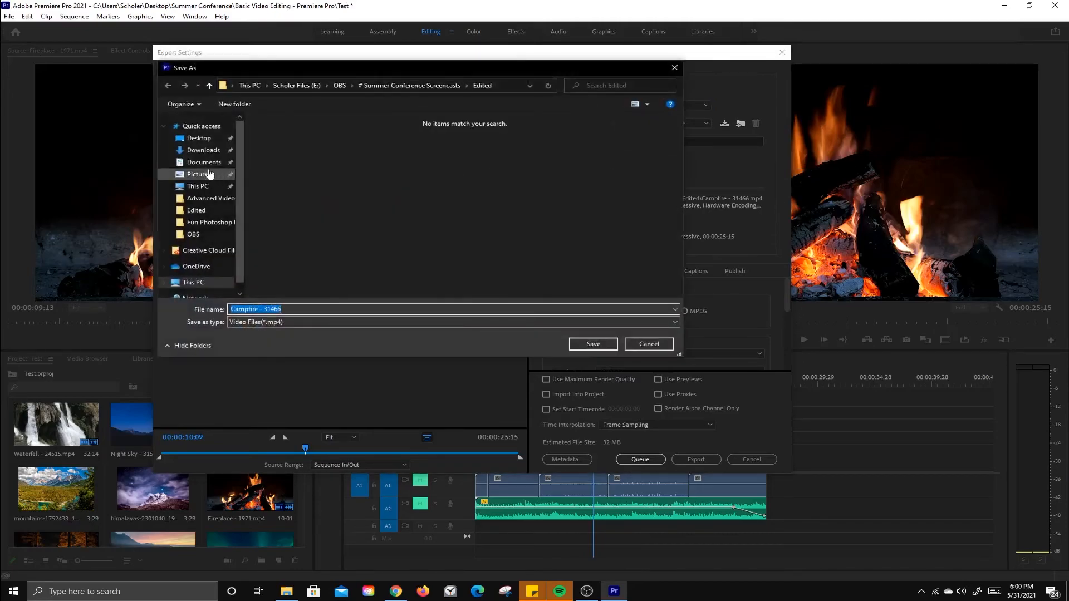
pyautogui.click(201, 139)
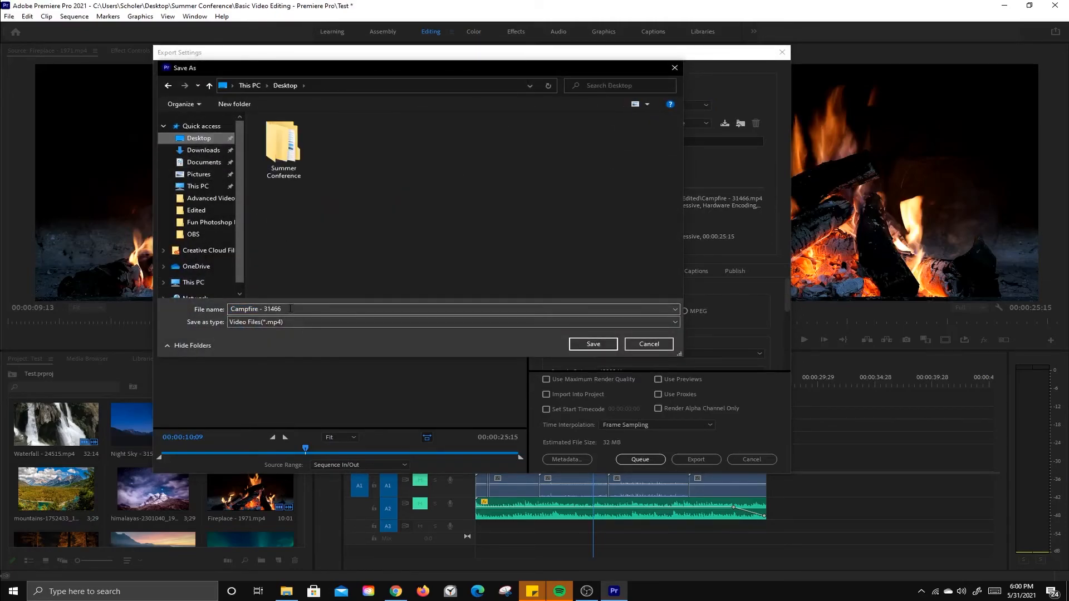
pyautogui.moveTo(290, 309); pyautogui.dragTo(184, 309)
pyautogui.write('Finished Video')
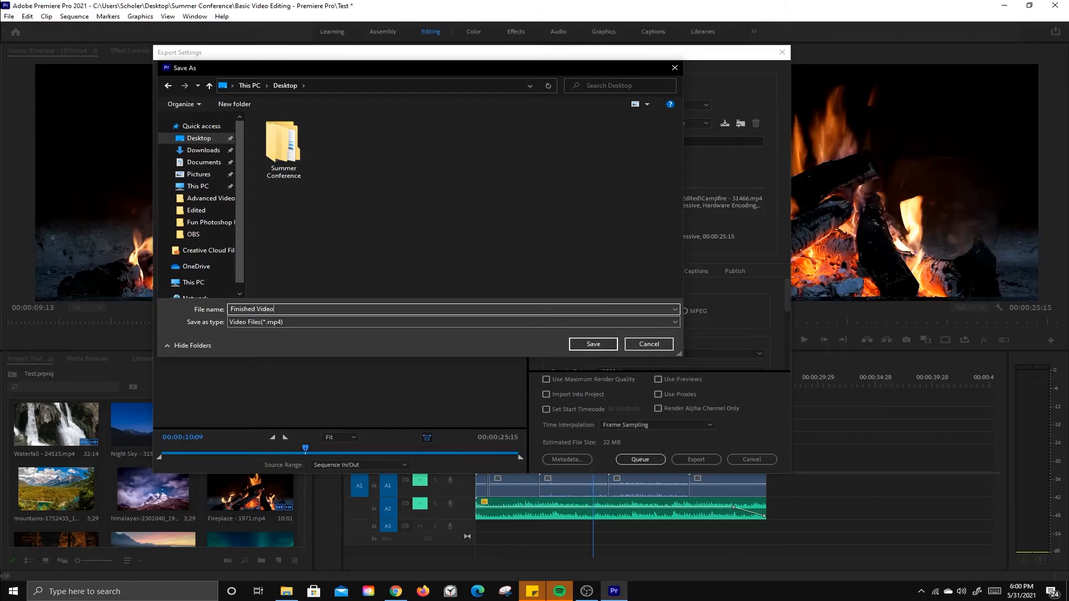
pyautogui.click(586, 341)
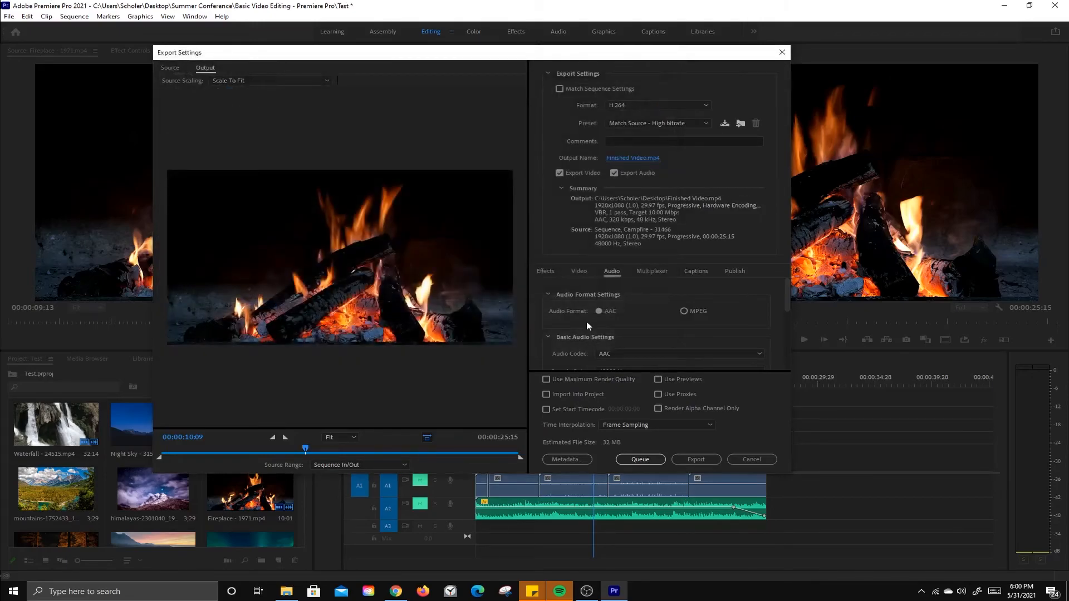
pyautogui.click(693, 458)
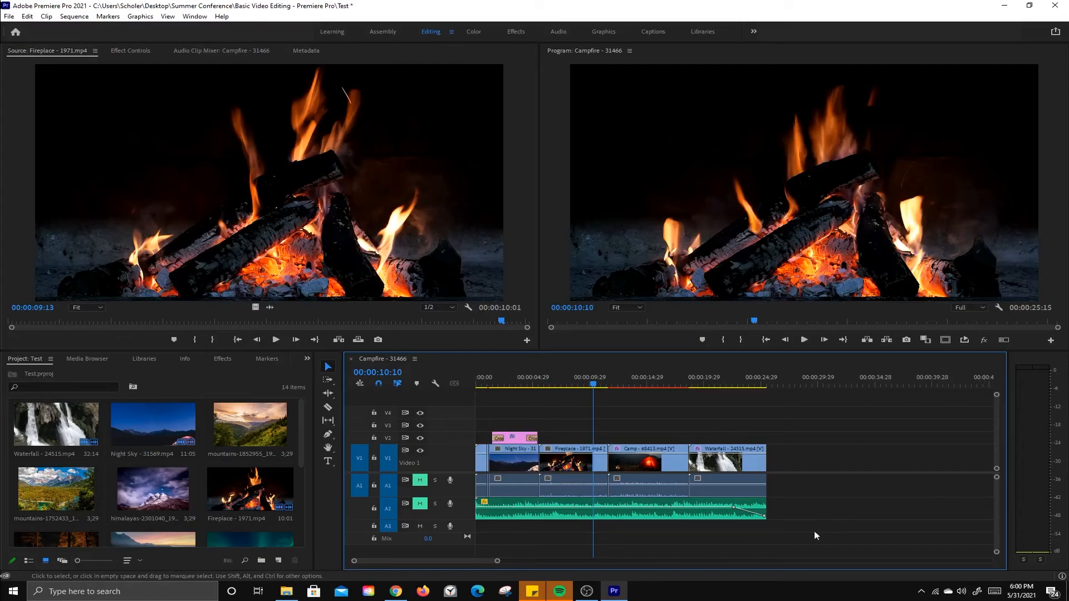
# - Switch to File Explorer and select the Test project file in the Basic Video Editing - Premiere Pro folder
pyautogui.click(288, 592)
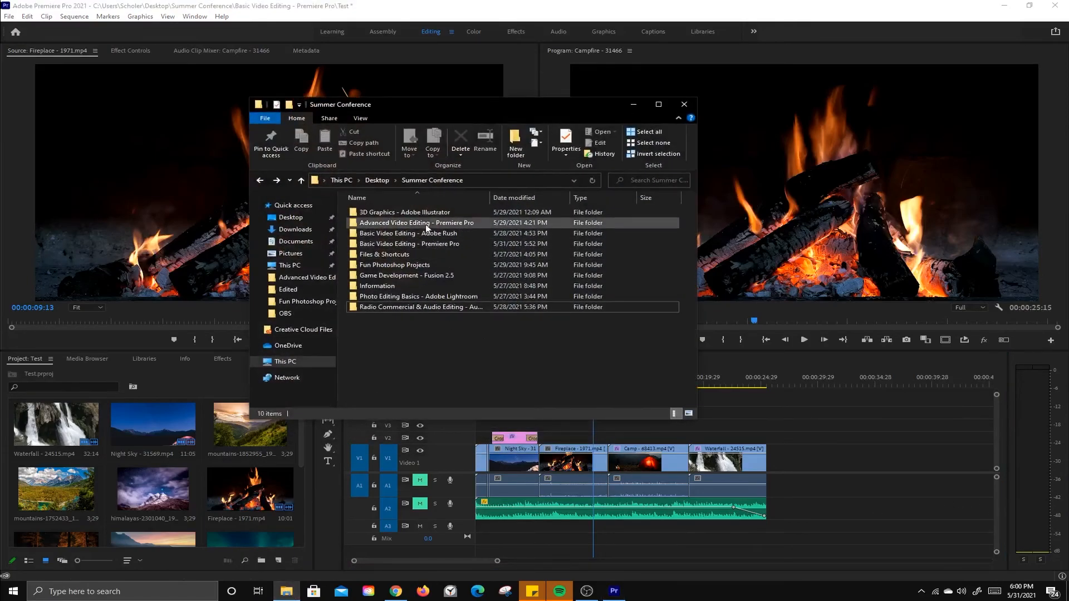
pyautogui.doubleClick(407, 245)
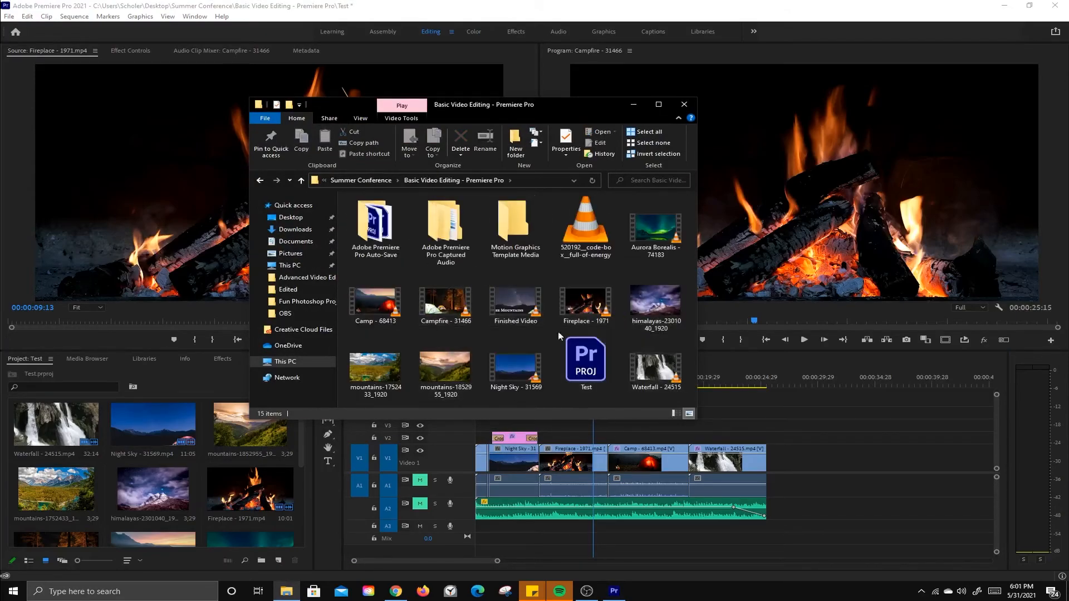
pyautogui.click(585, 345)
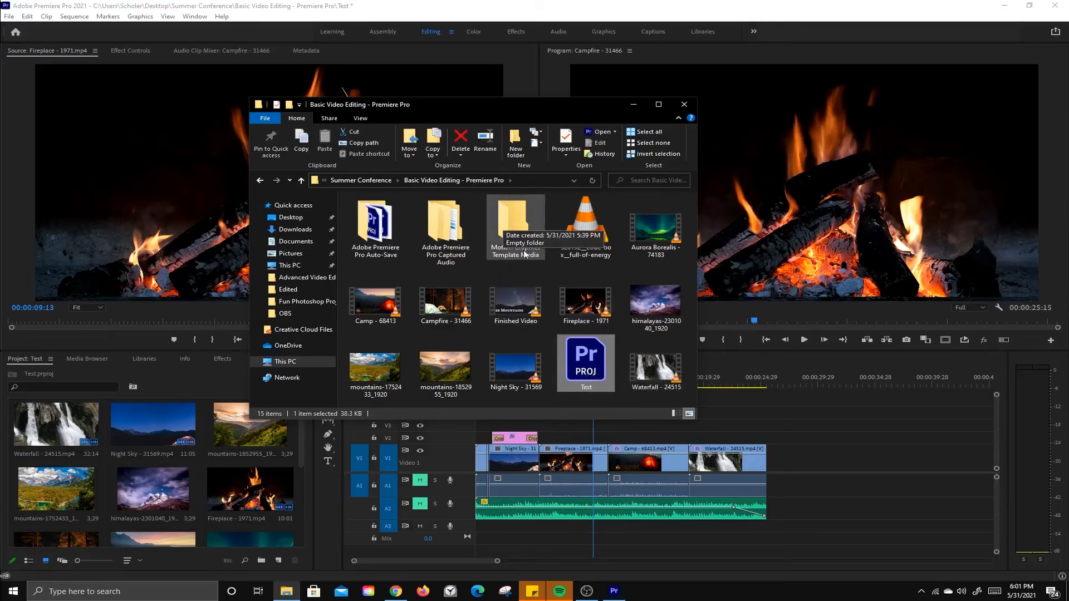
# - Look through the Motion Graphics Template Media folder and the Test folder inside Adobe Premiere Pro Captured Audio, returning to the project folder
pyautogui.doubleClick(514, 221)
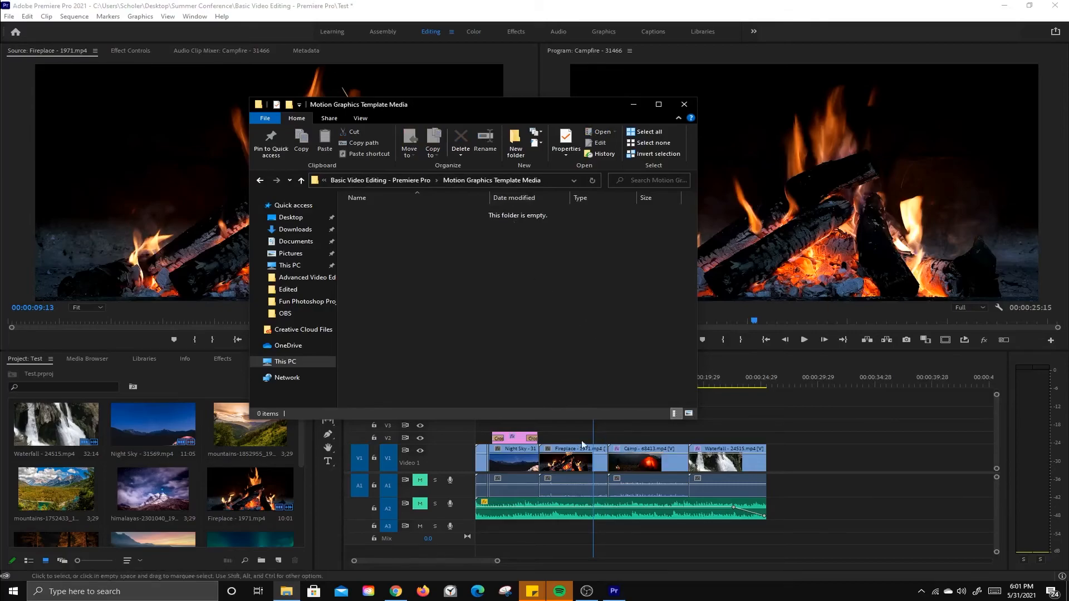
pyautogui.click(260, 181)
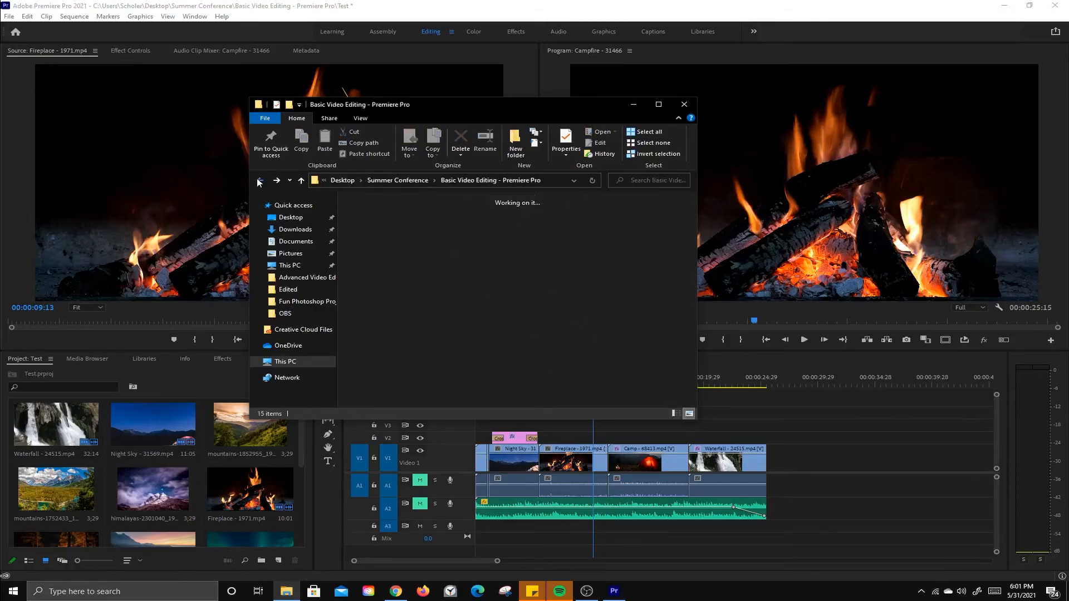
pyautogui.doubleClick(435, 236)
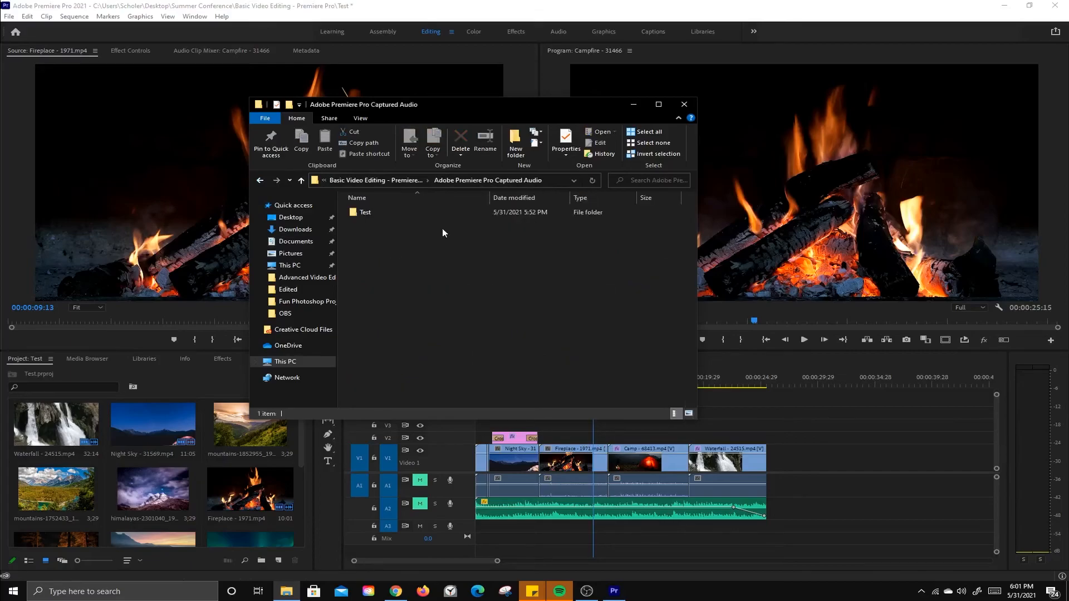
pyautogui.doubleClick(396, 214)
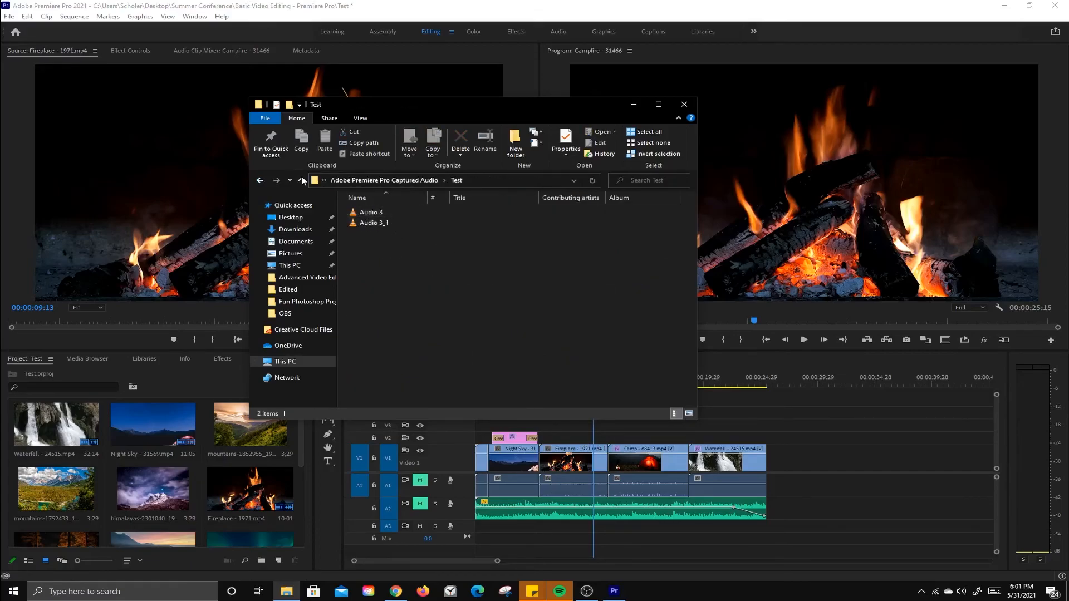
pyautogui.click(260, 180)
pyautogui.click(260, 180)
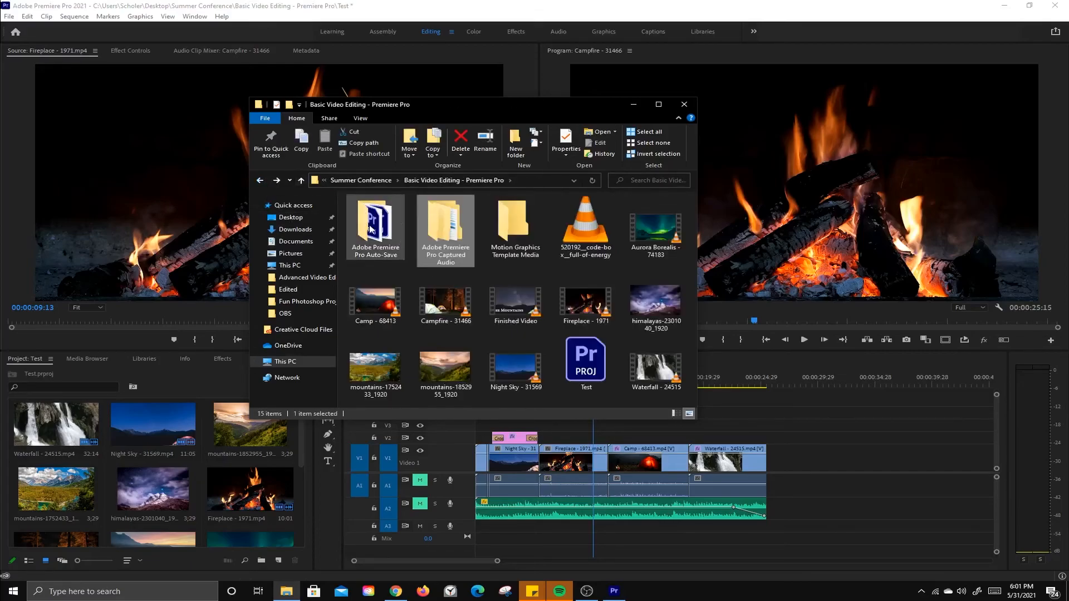
# - Inspect the auto-saved Test project versions in the Adobe Premiere Pro Auto-Save folder, and return to Premiere Pro
pyautogui.doubleClick(370, 228)
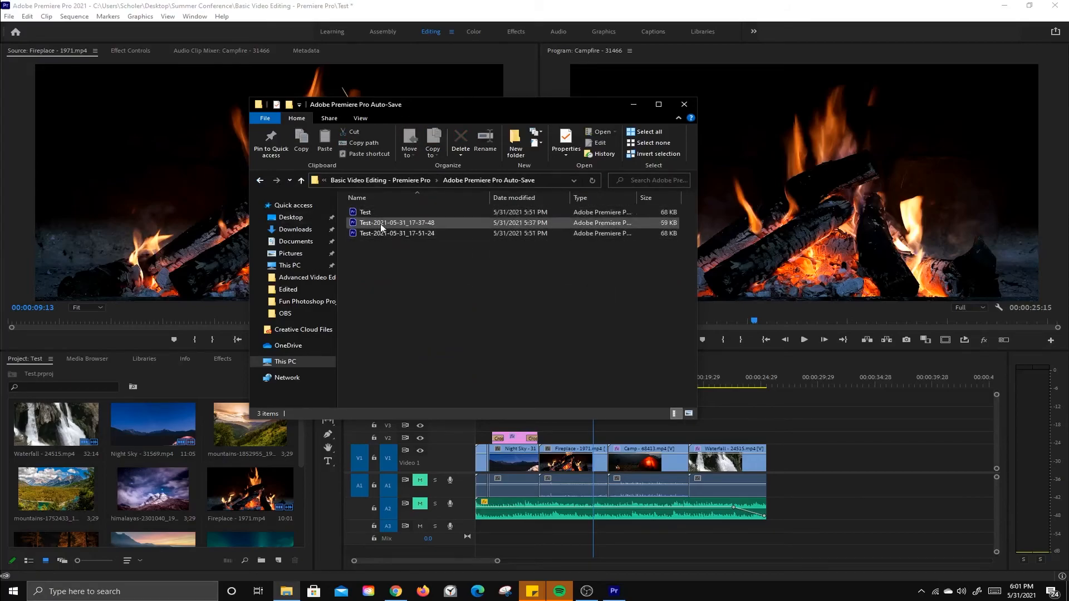
pyautogui.click(390, 223)
pyautogui.click(382, 233)
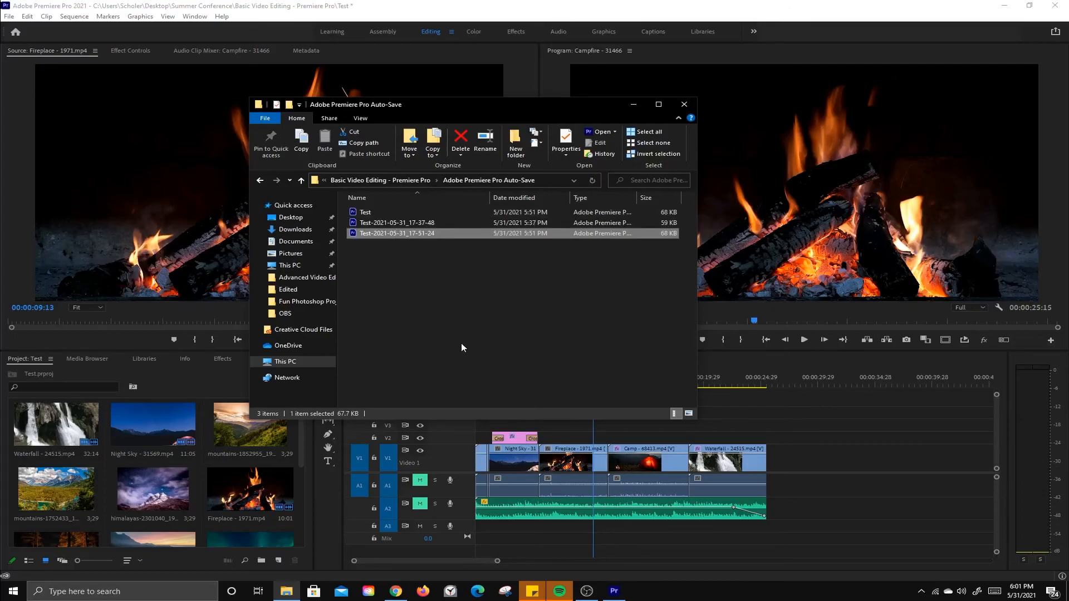
pyautogui.click(628, 109)
pyautogui.click(437, 106)
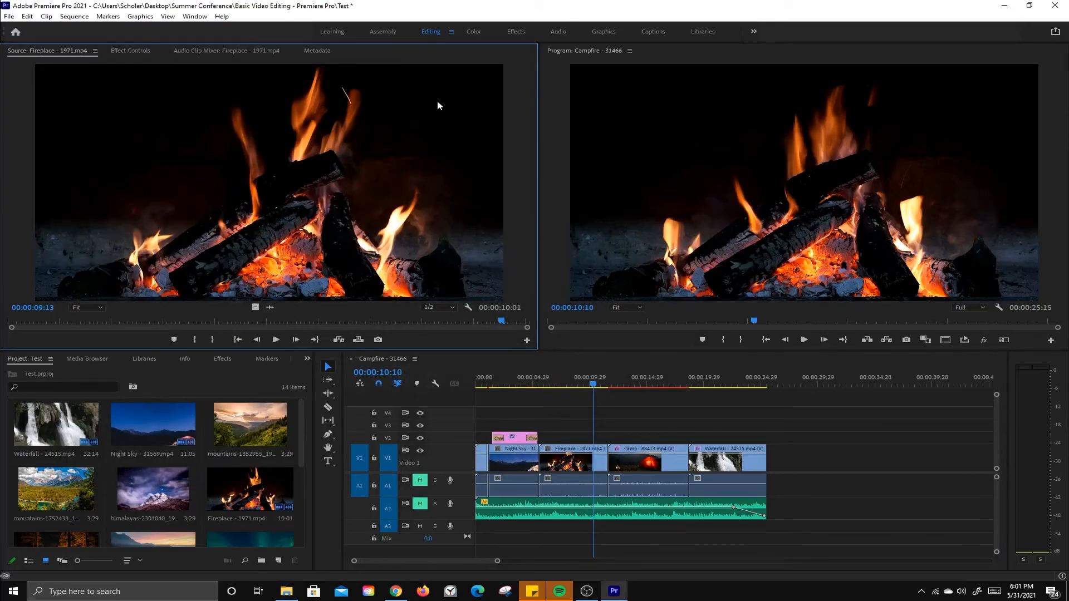
# - View the General preferences and close them without changing anything
pyautogui.click(26, 16)
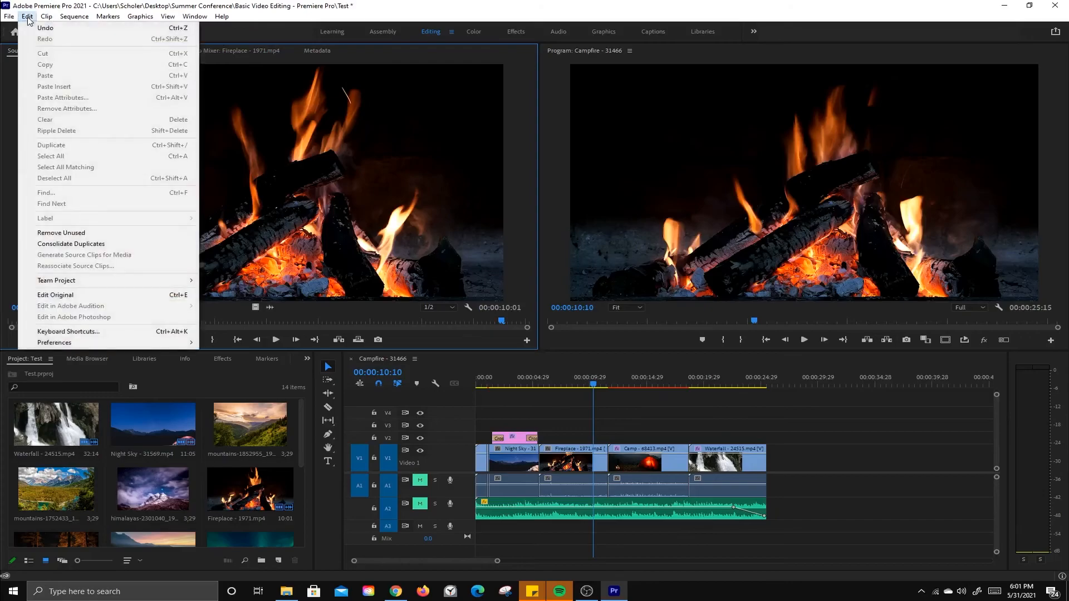
pyautogui.moveTo(104, 343)
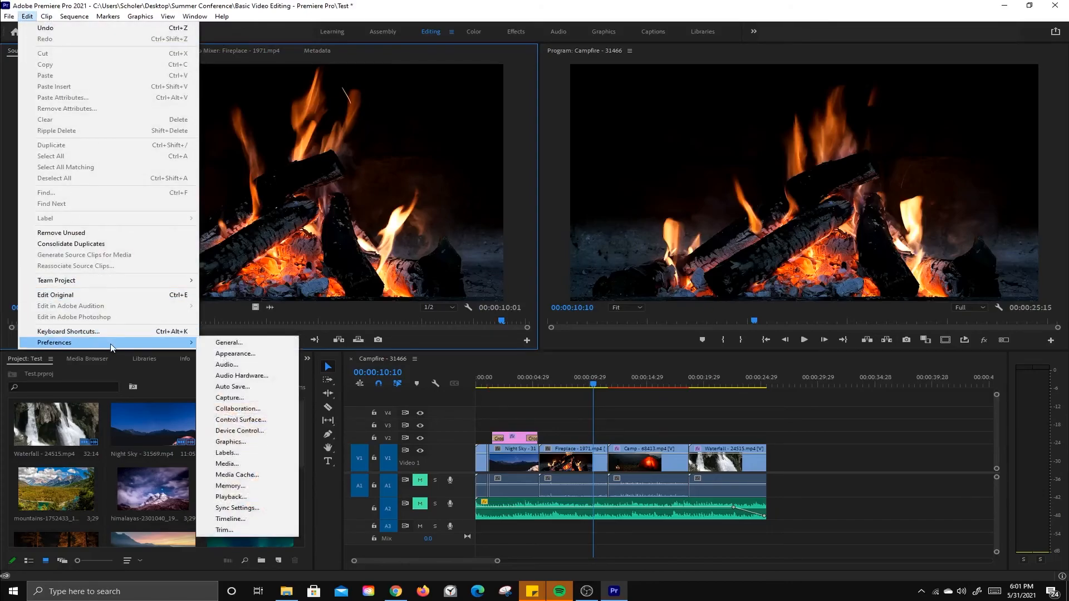
pyautogui.click(233, 346)
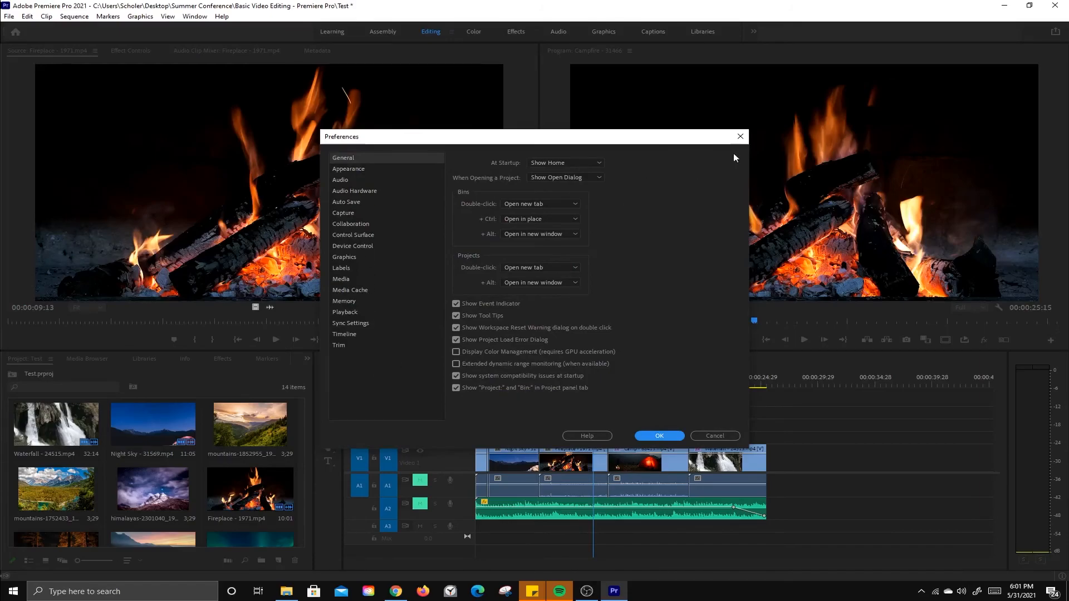
pyautogui.click(740, 137)
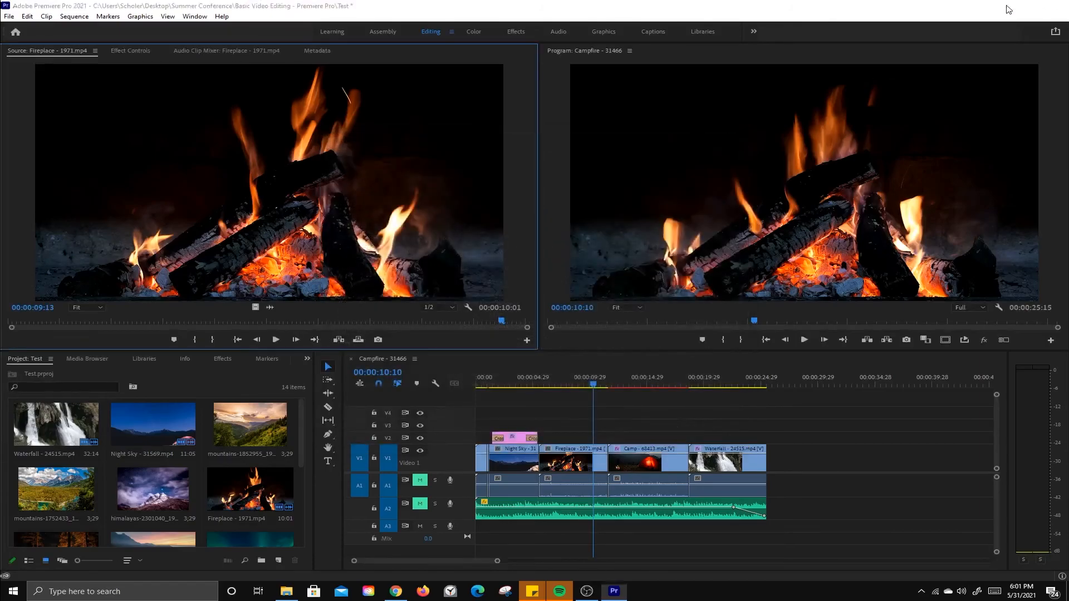
# - Switch to the Desktop, play the exported Finished Video in VLC media player, pause it and close the player
pyautogui.click(1005, 5)
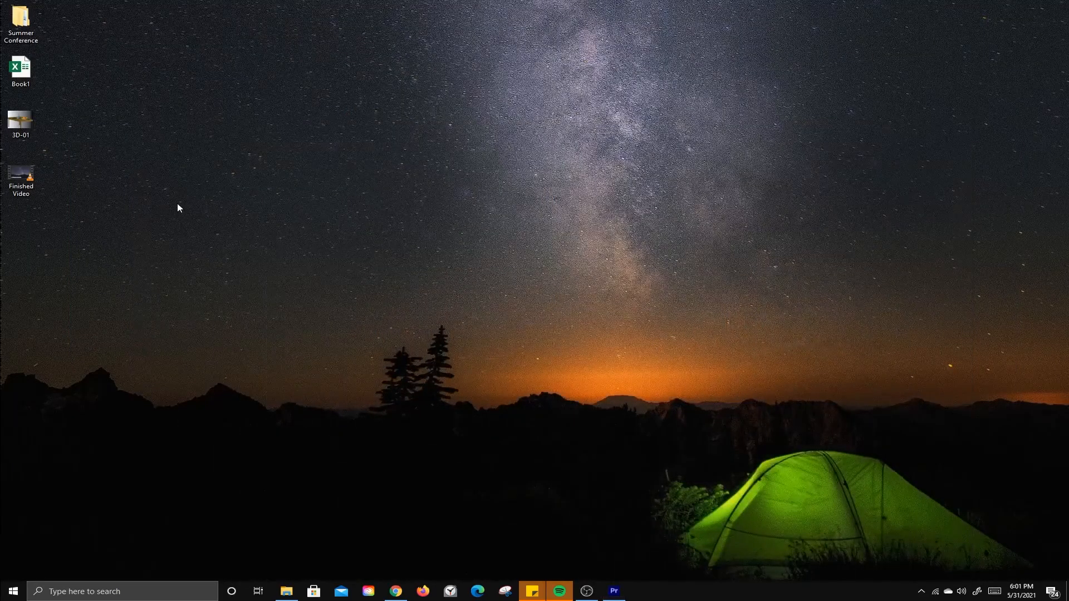
pyautogui.doubleClick(20, 175)
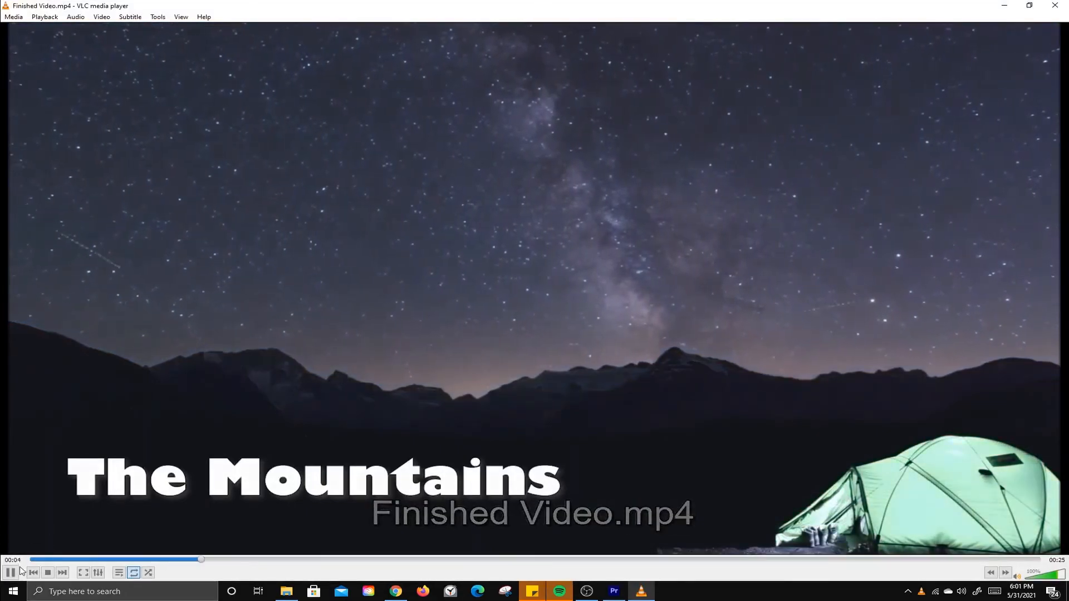
pyautogui.press('space')
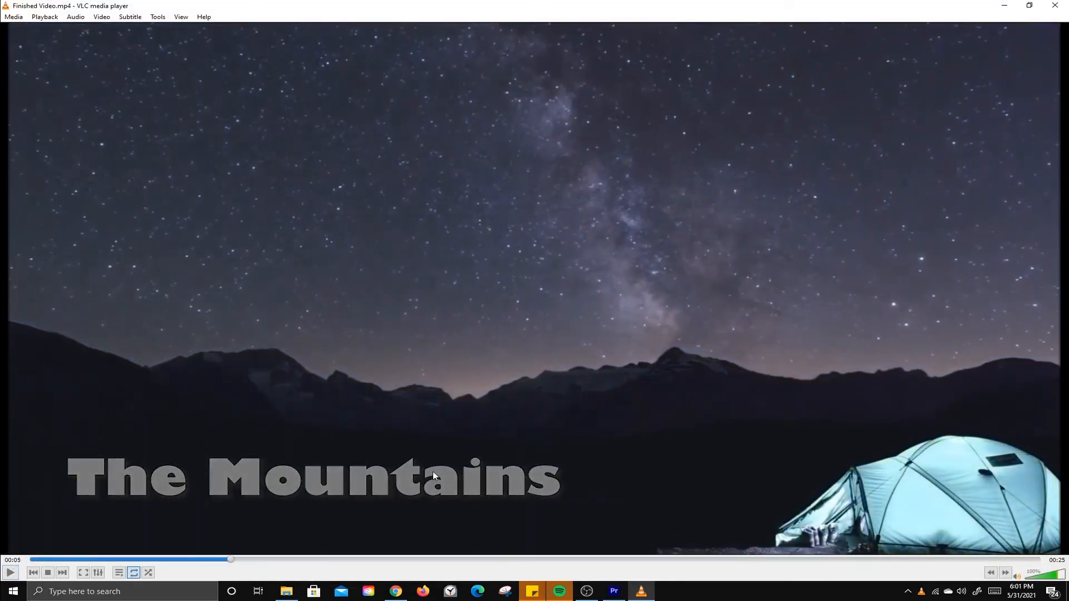
pyautogui.click(1045, 8)
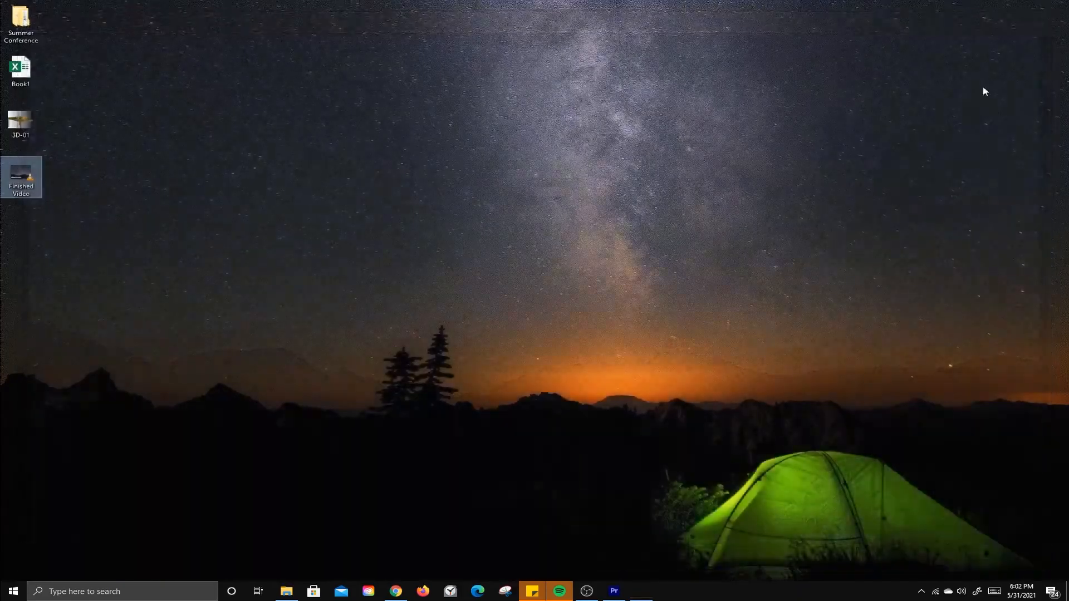
# - Switch to Premiere Pro, unmute audio tracks A1 and A2, and toggle video track V1's output off and back on
pyautogui.click(614, 592)
pyautogui.click(390, 59)
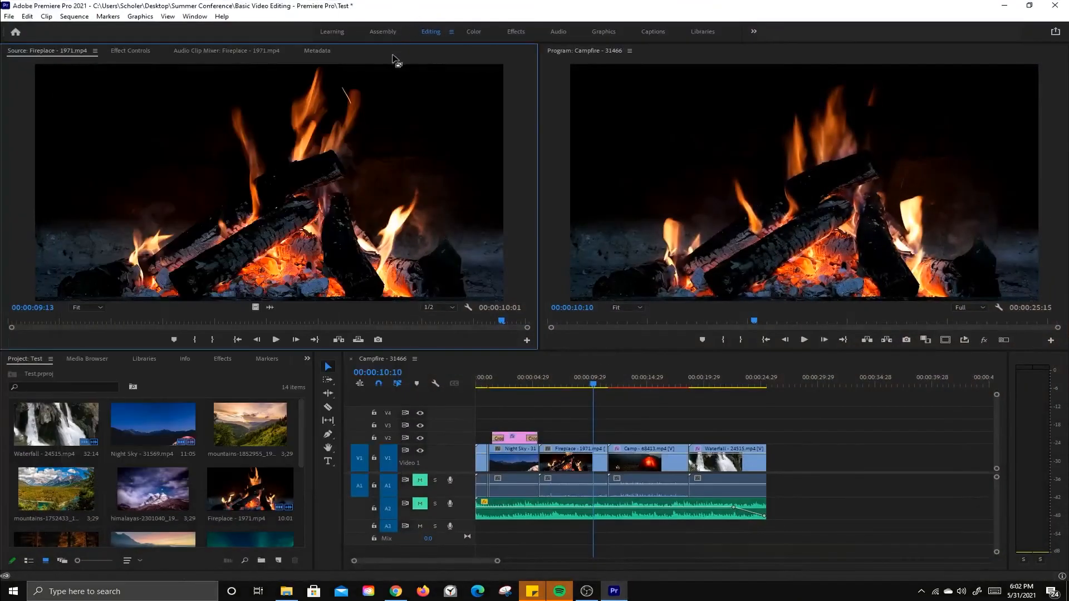
pyautogui.click(420, 504)
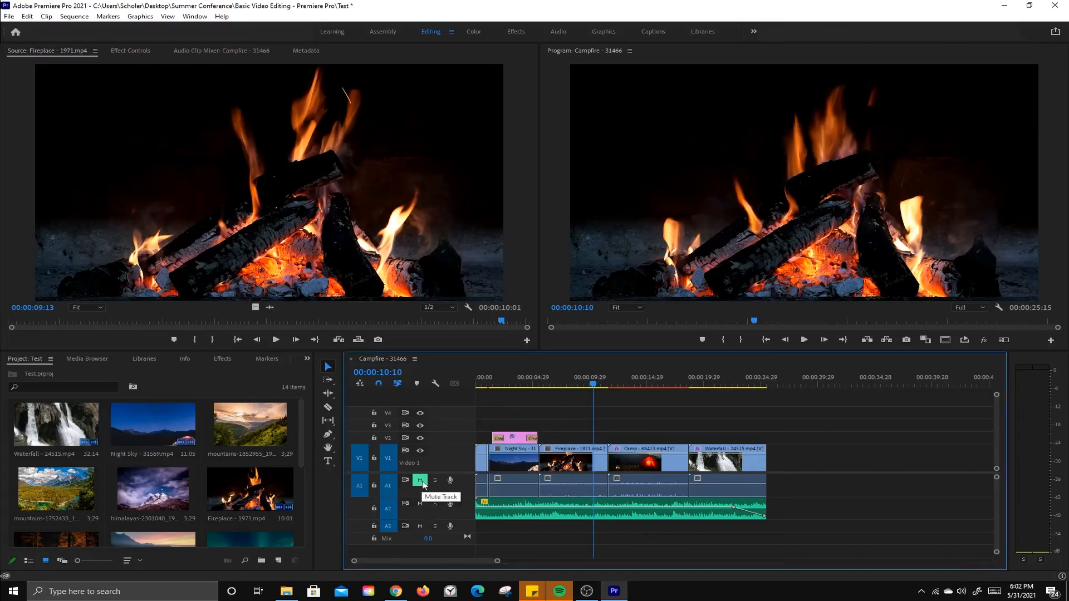
pyautogui.click(420, 479)
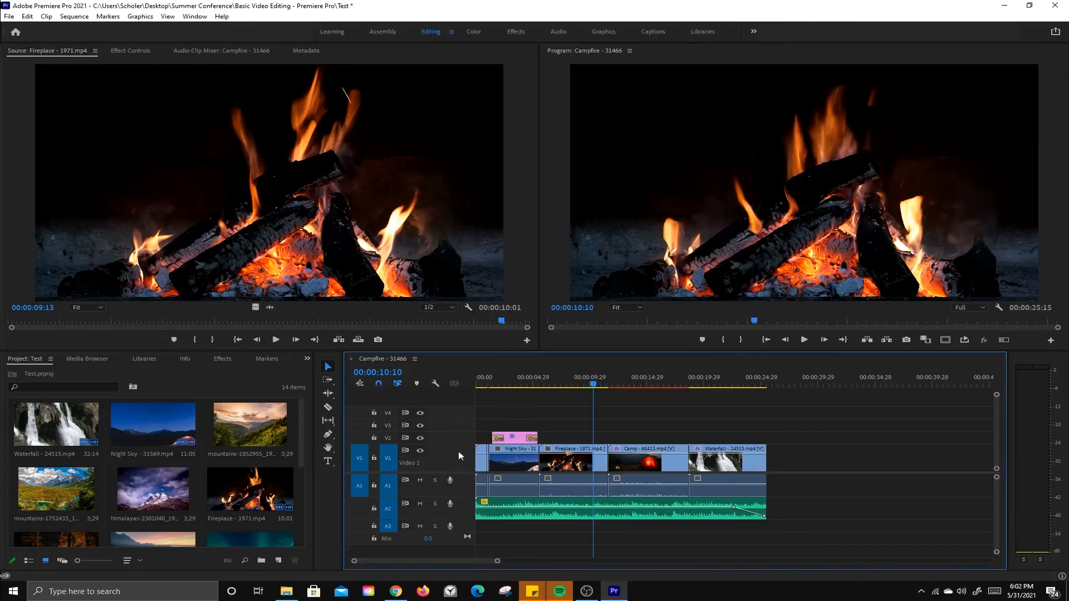
pyautogui.click(420, 450)
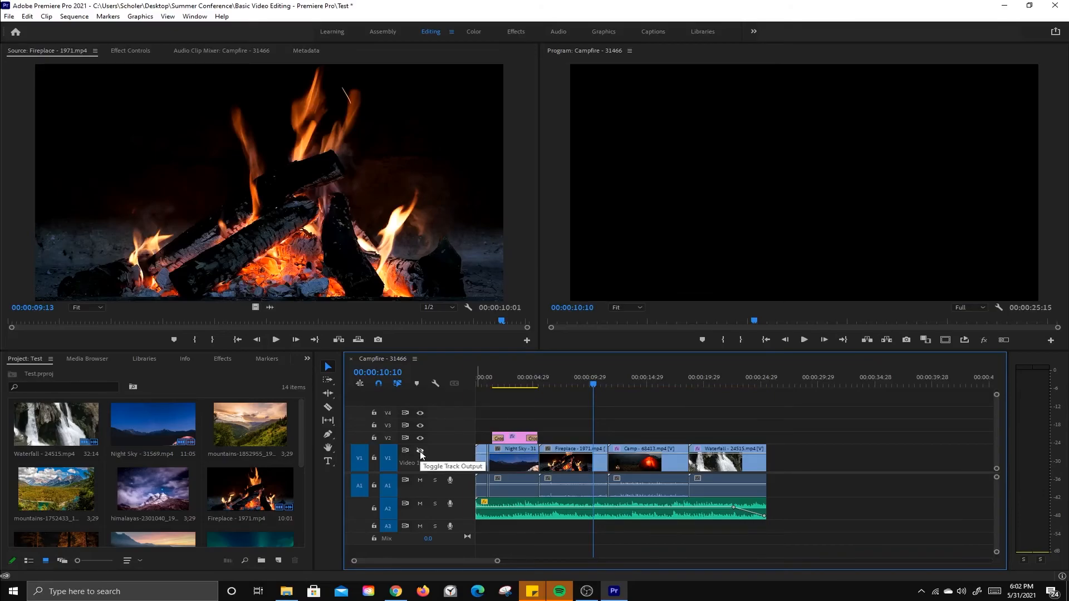
pyautogui.click(421, 452)
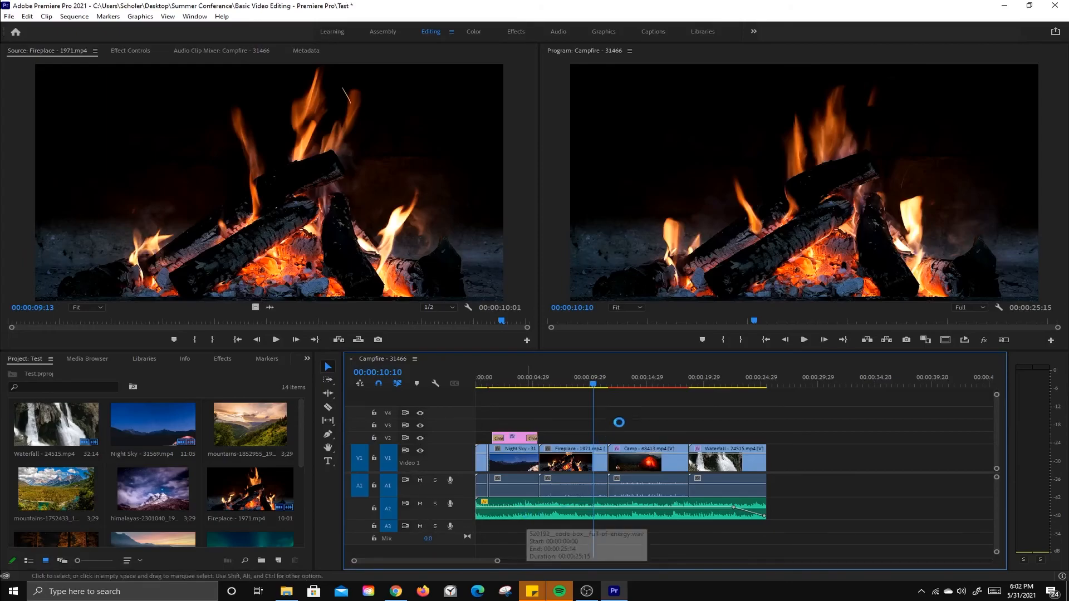
# - Try to queue the H.264 export in Adobe Media Encoder, replacing Finished Video on the Desktop, and return to the sequence
pyautogui.hotkey('ctrl', 'm')
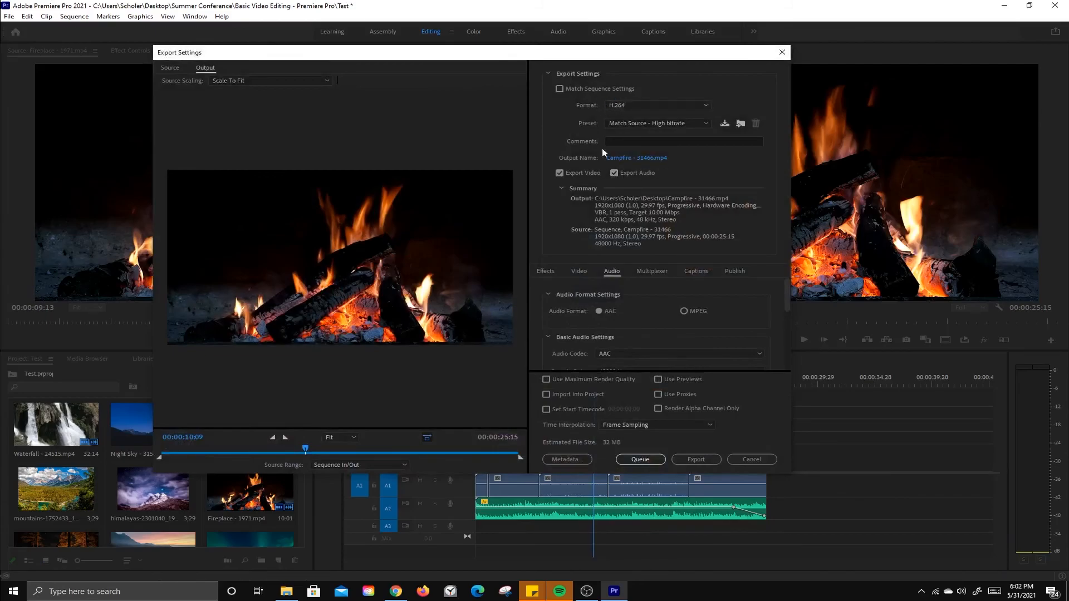
pyautogui.click(620, 158)
pyautogui.click(345, 146)
pyautogui.click(599, 348)
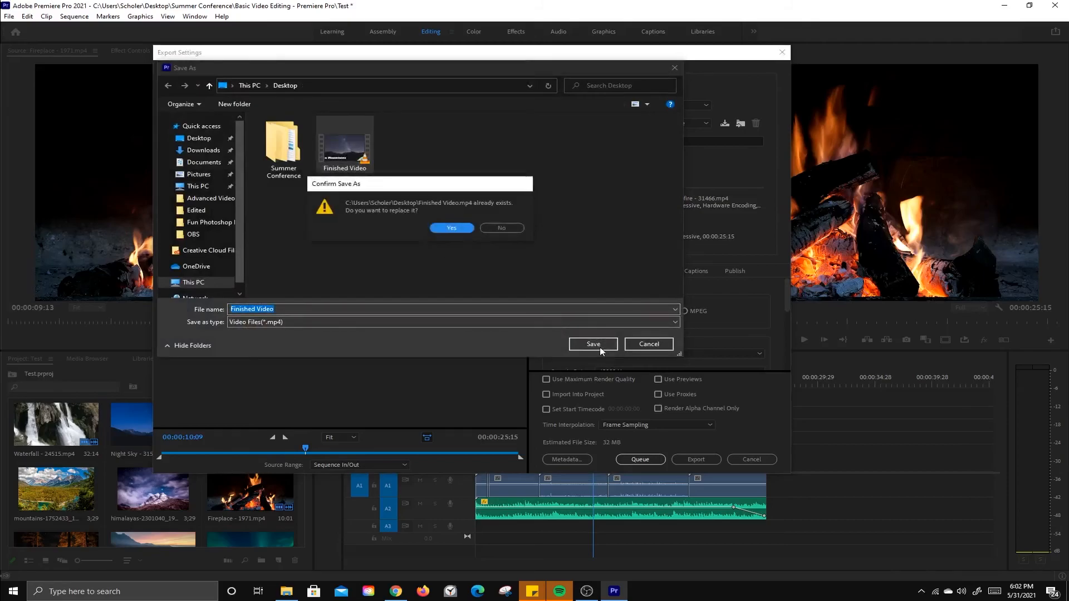
pyautogui.click(448, 228)
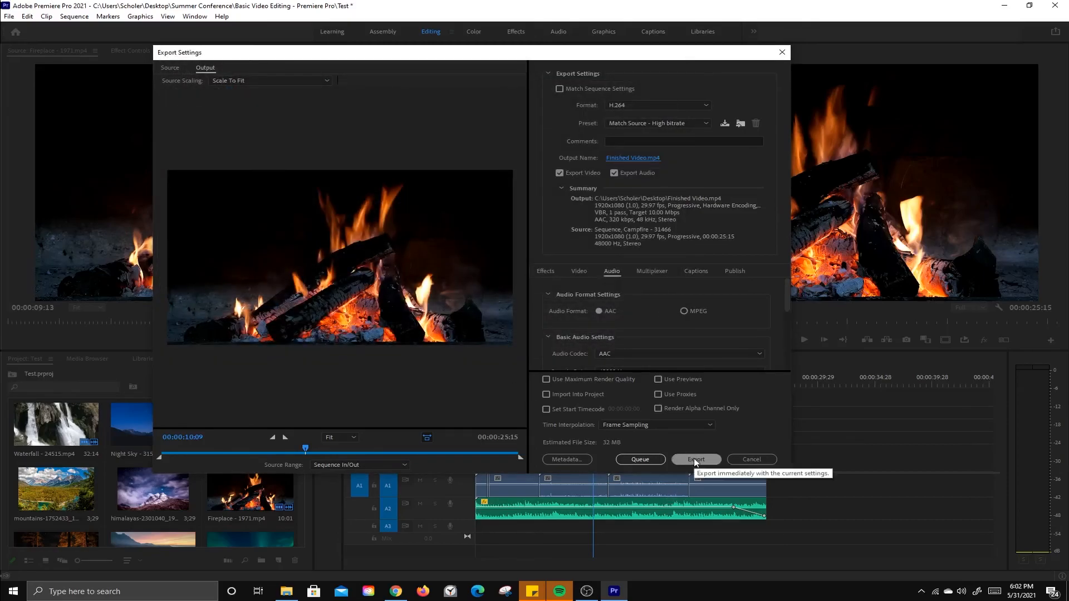
pyautogui.click(640, 460)
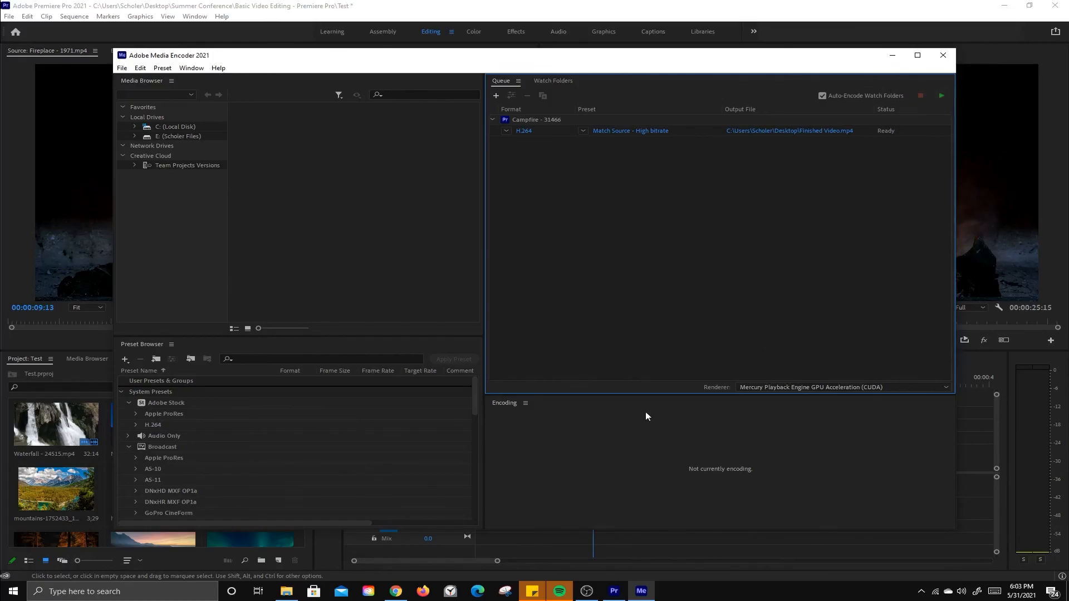
pyautogui.click(943, 57)
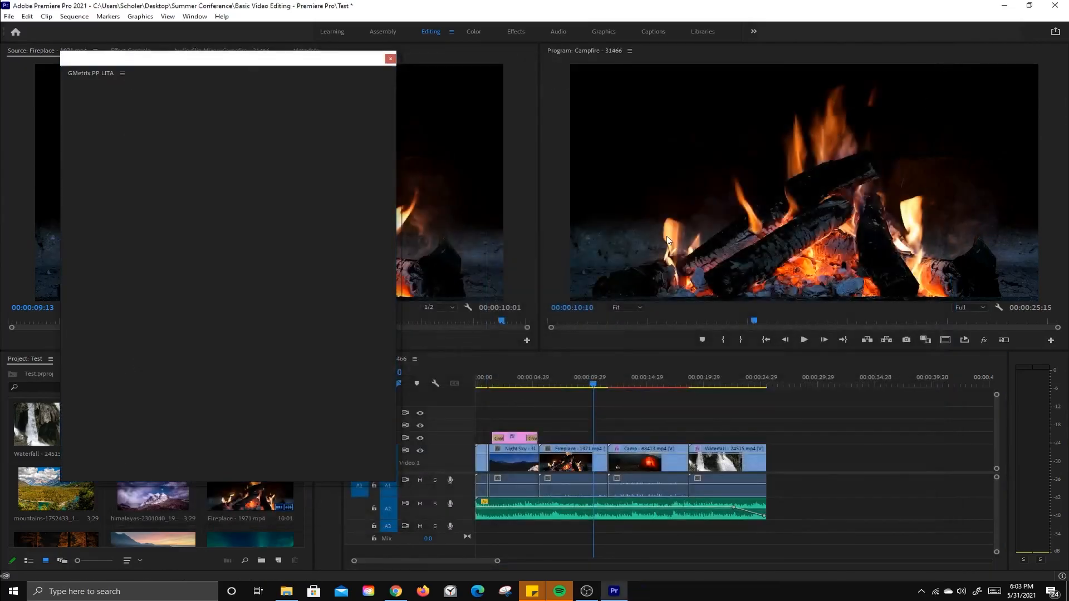
pyautogui.click(830, 446)
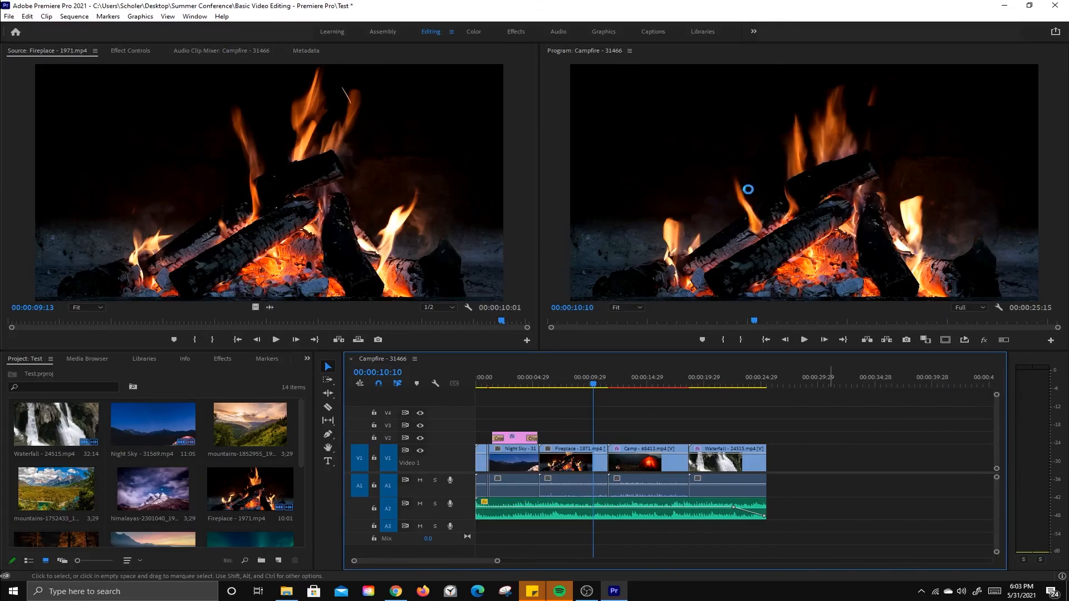
# - Export the Campfire sequence directly as H.264, replacing the existing Finished Video file on the Desktop
pyautogui.hotkey('ctrl', 'm')
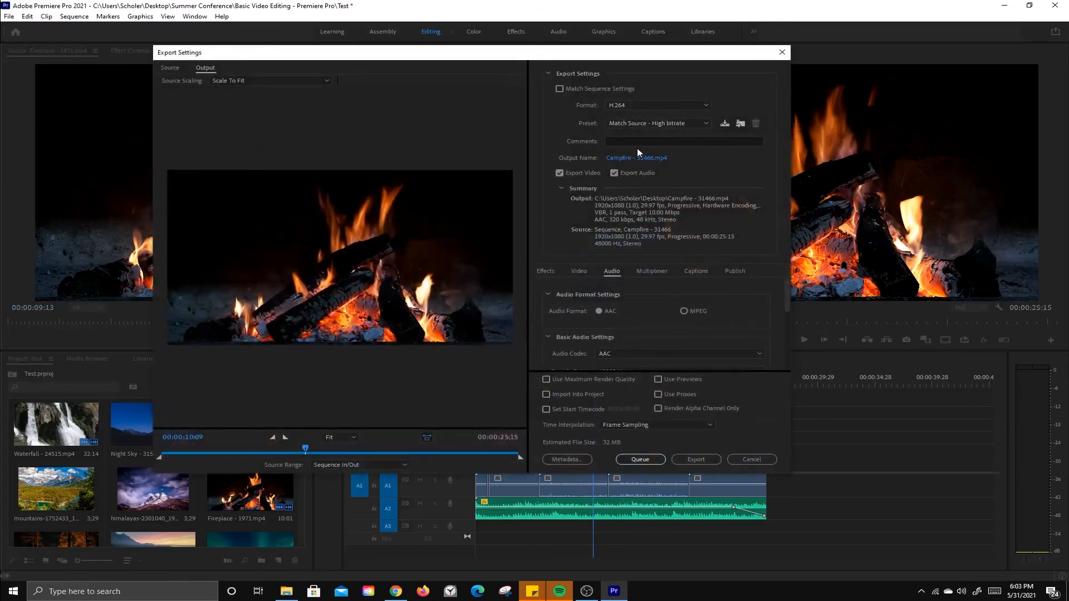
pyautogui.click(636, 158)
pyautogui.click(345, 144)
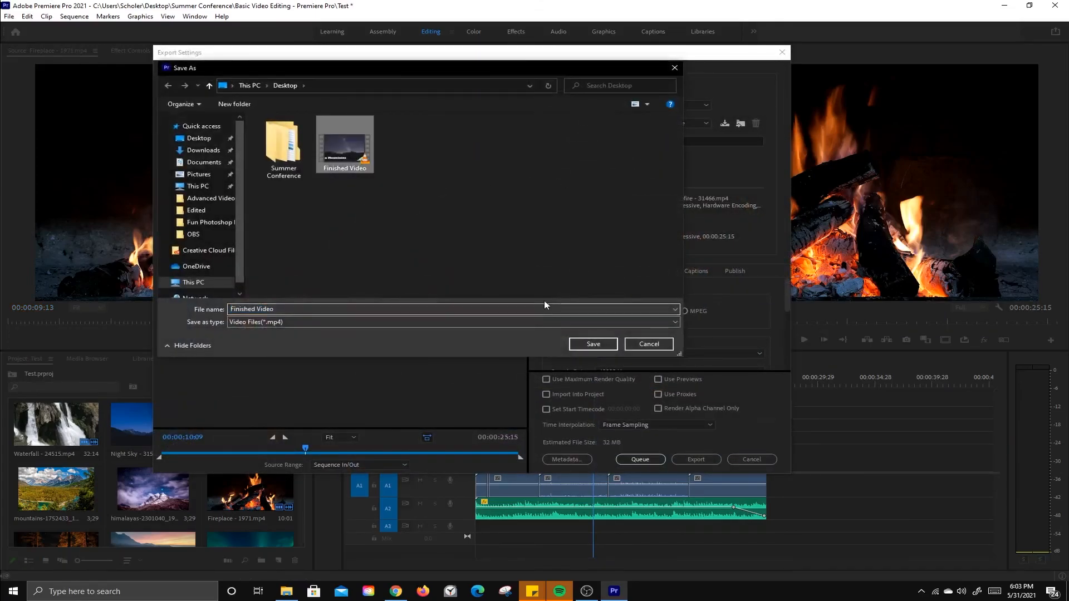
pyautogui.click(591, 344)
pyautogui.click(452, 227)
pyautogui.click(697, 461)
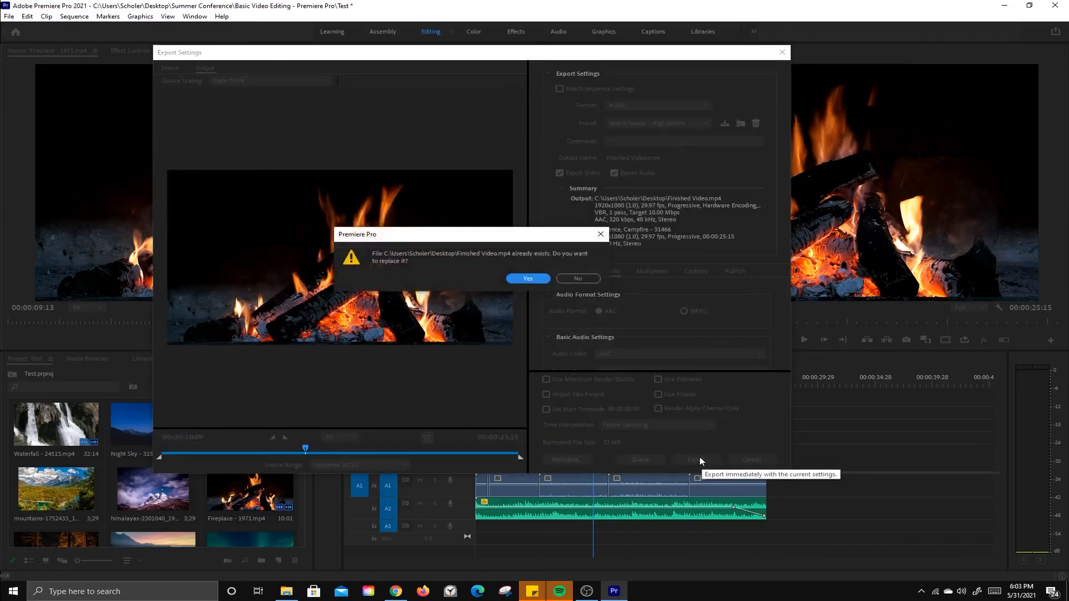
pyautogui.click(524, 278)
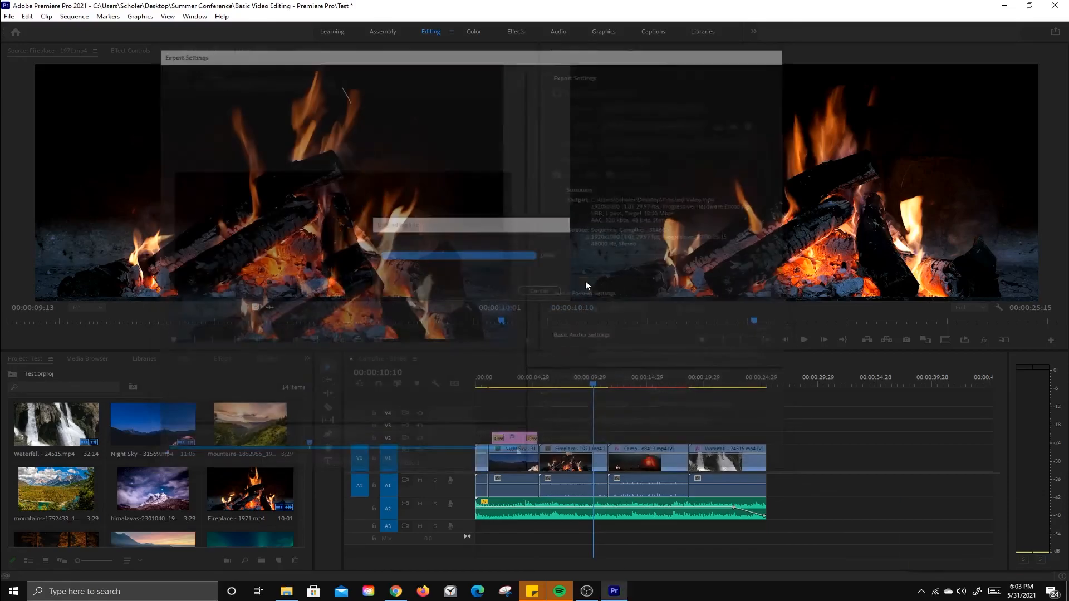
# - Play the new Finished Video from the Desktop in VLC, pause it, and skip to 00:13 and 00:19 for review
pyautogui.click(1004, 6)
pyautogui.doubleClick(17, 178)
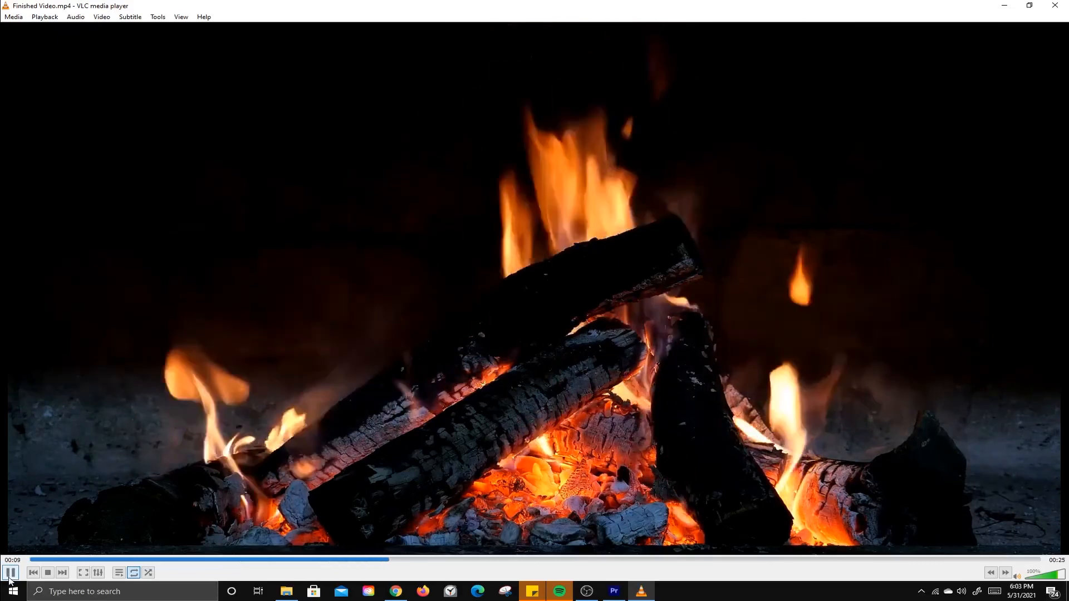
pyautogui.click(10, 575)
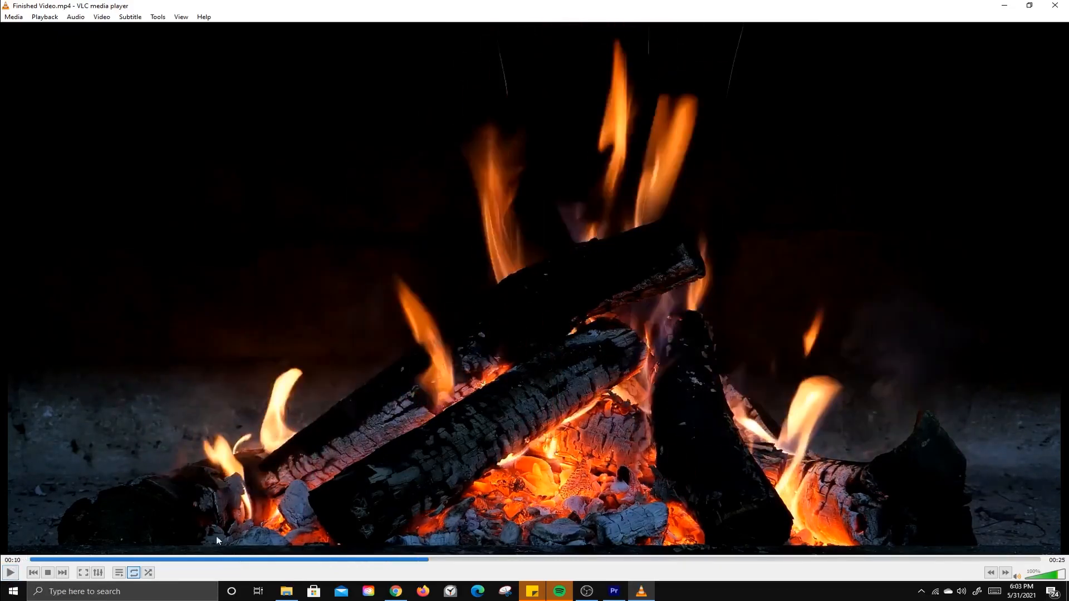
pyautogui.click(564, 560)
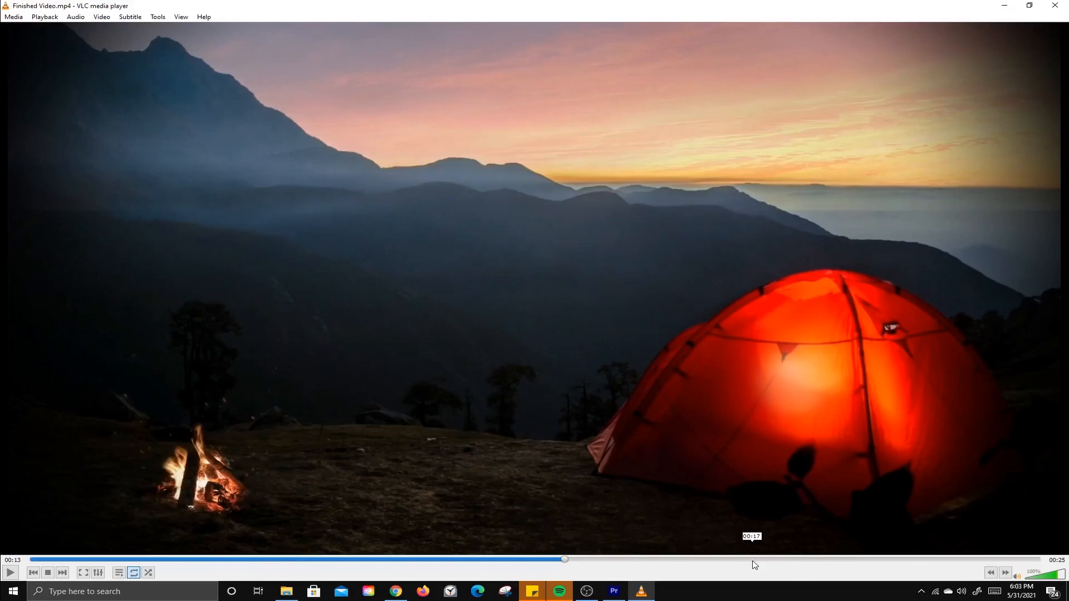
pyautogui.moveTo(746, 559); pyautogui.dragTo(817, 559)
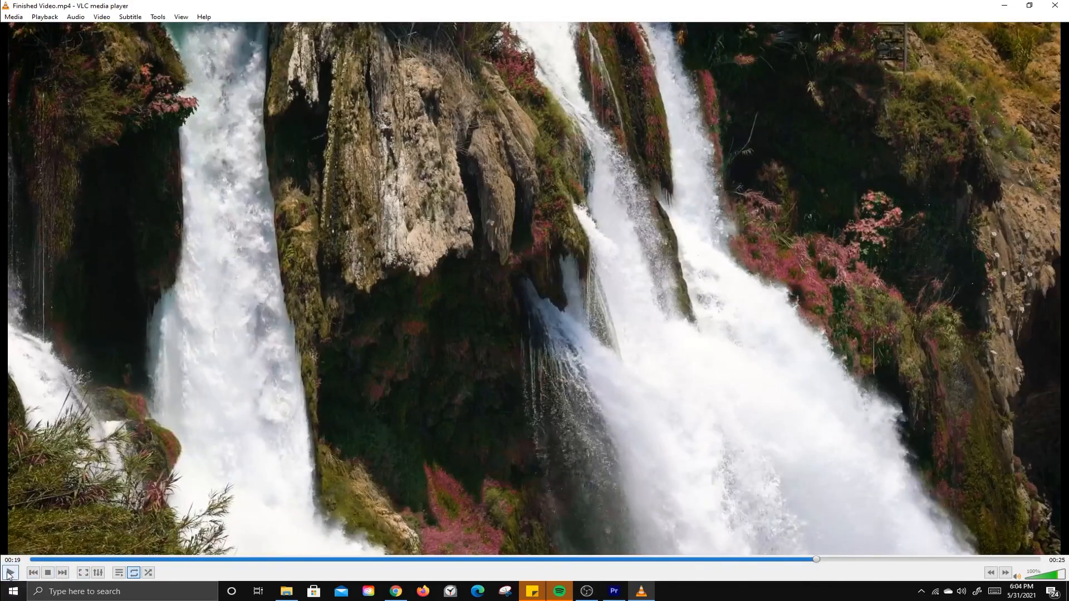